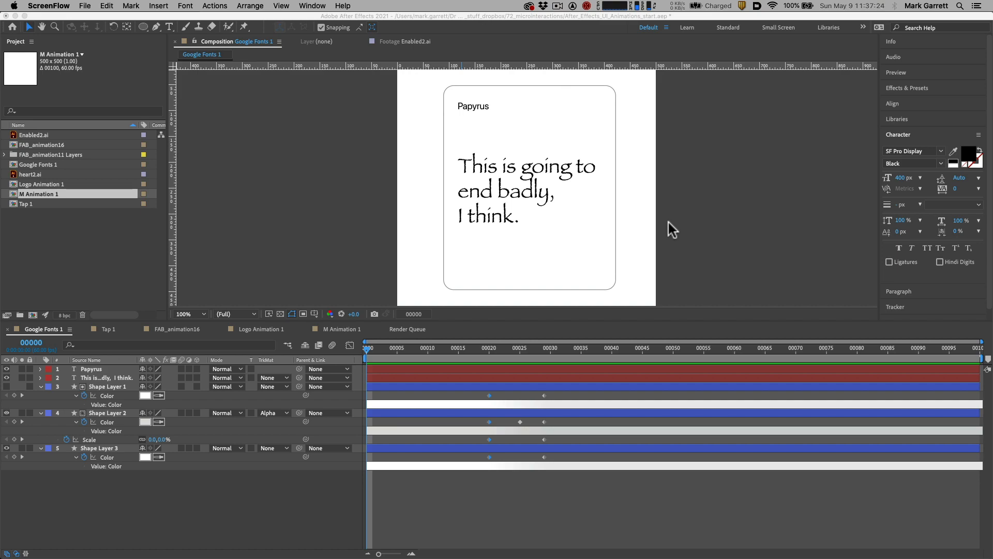
# - Switch to the google_fonts_click_microinteraction.mp4 video in QuickTime Player and rewind it to the start
pyautogui.middleClick(668, 222)
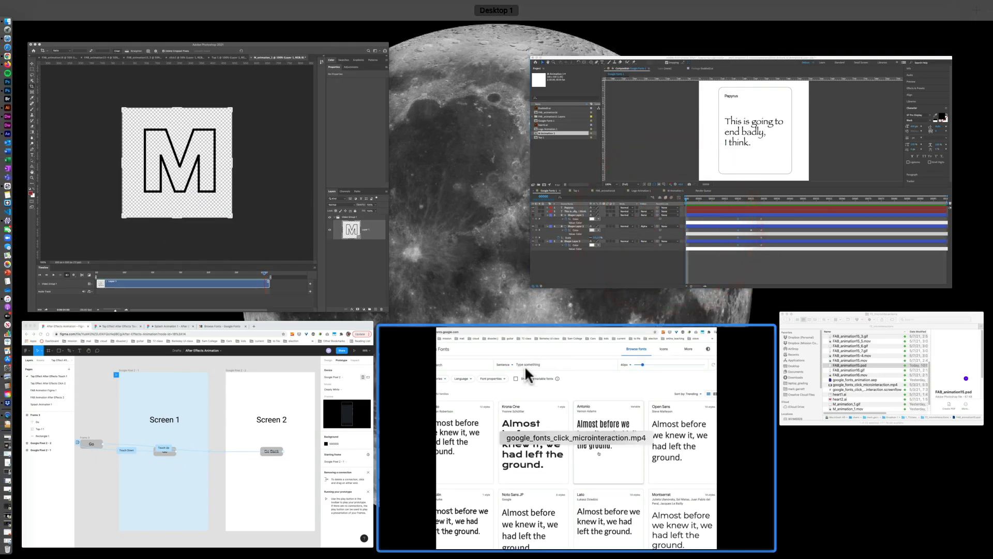
pyautogui.click(525, 365)
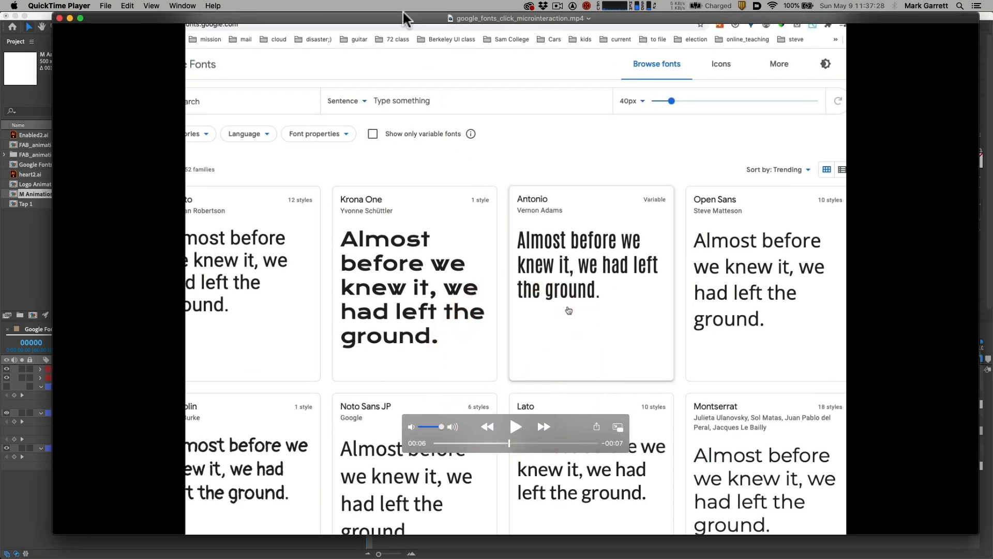
pyautogui.click(403, 12)
pyautogui.moveTo(507, 442); pyautogui.dragTo(434, 447)
pyautogui.click(438, 444)
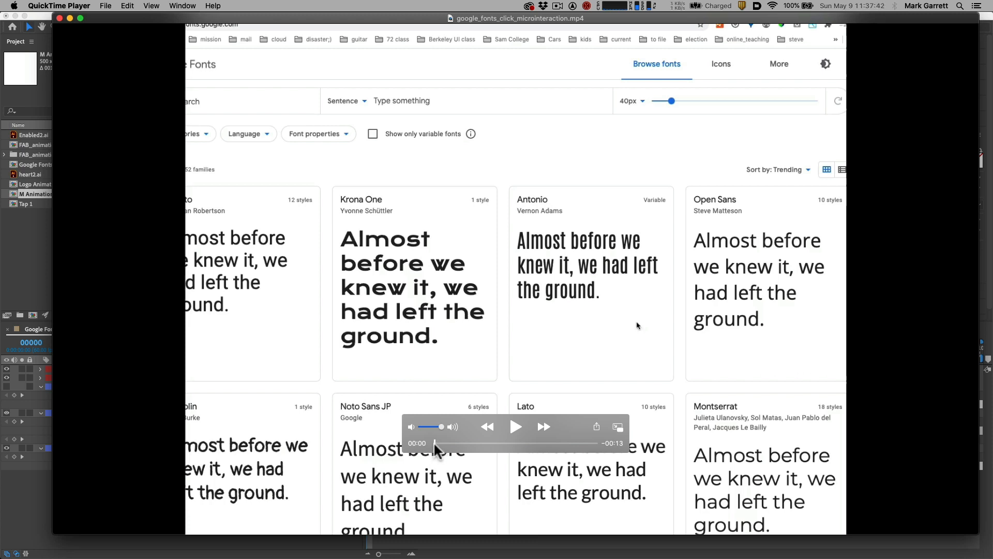
# - Scrub the video to the two-second mark and examine the ripple spreading over the clicked Krona One card
pyautogui.moveTo(435, 443); pyautogui.dragTo(464, 444)
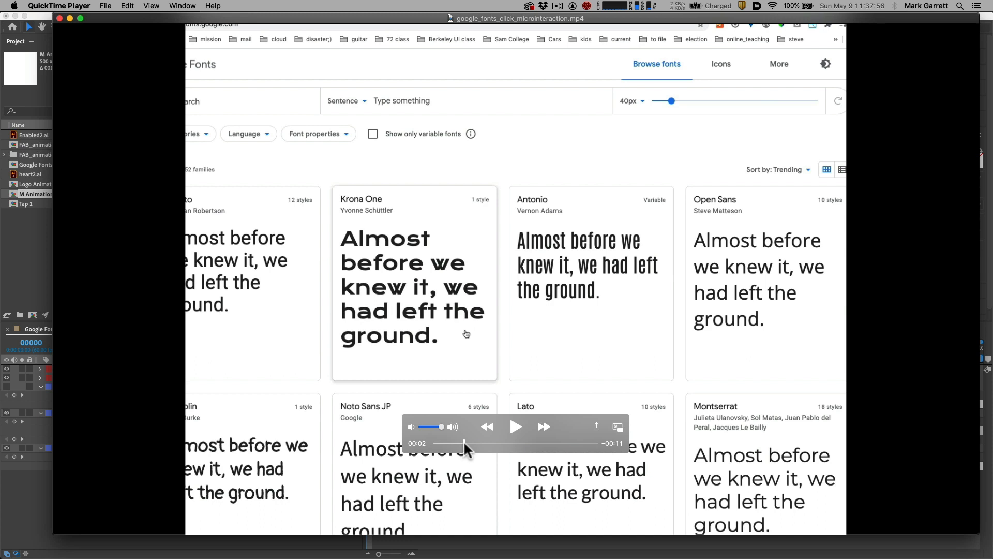
pyautogui.moveTo(464, 443); pyautogui.dragTo(464, 443)
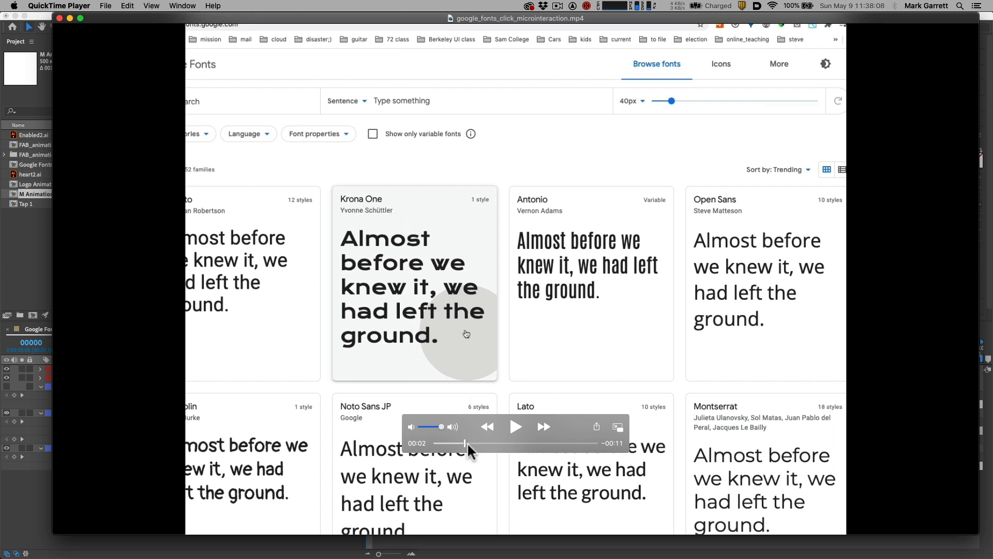
pyautogui.moveTo(465, 444); pyautogui.dragTo(465, 444)
pyautogui.moveTo(467, 446); pyautogui.dragTo(465, 444)
pyautogui.click(462, 444)
pyautogui.moveTo(466, 450); pyautogui.dragTo(466, 444)
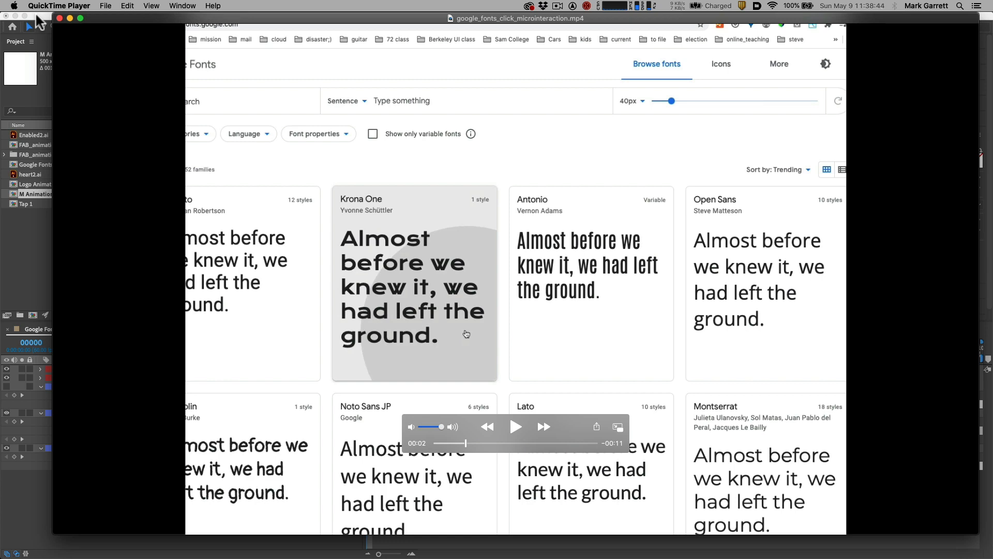
# - Return to After Effects and scrub the Google Fonts 1 composition to frame 20, examining the project items
pyautogui.click(36, 16)
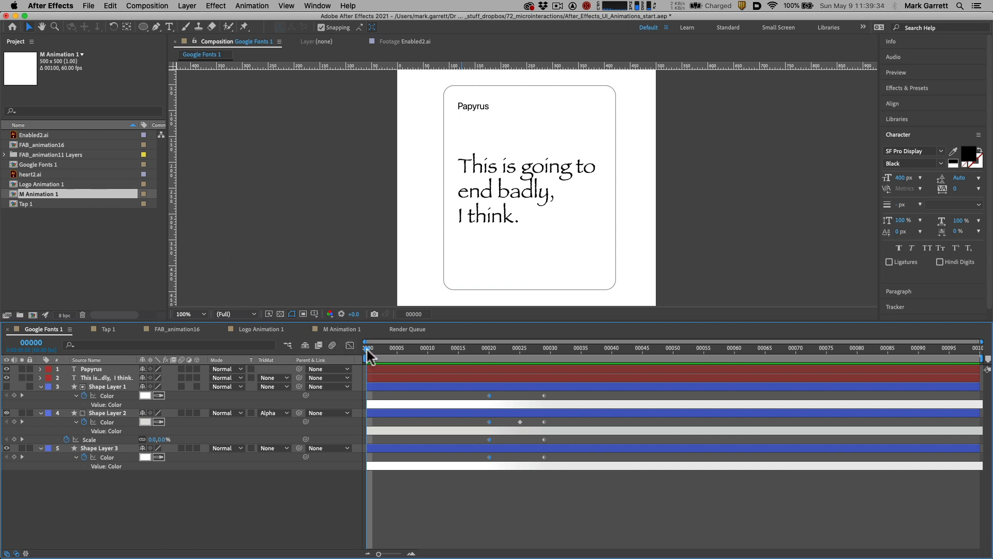
pyautogui.moveTo(366, 347); pyautogui.dragTo(423, 355)
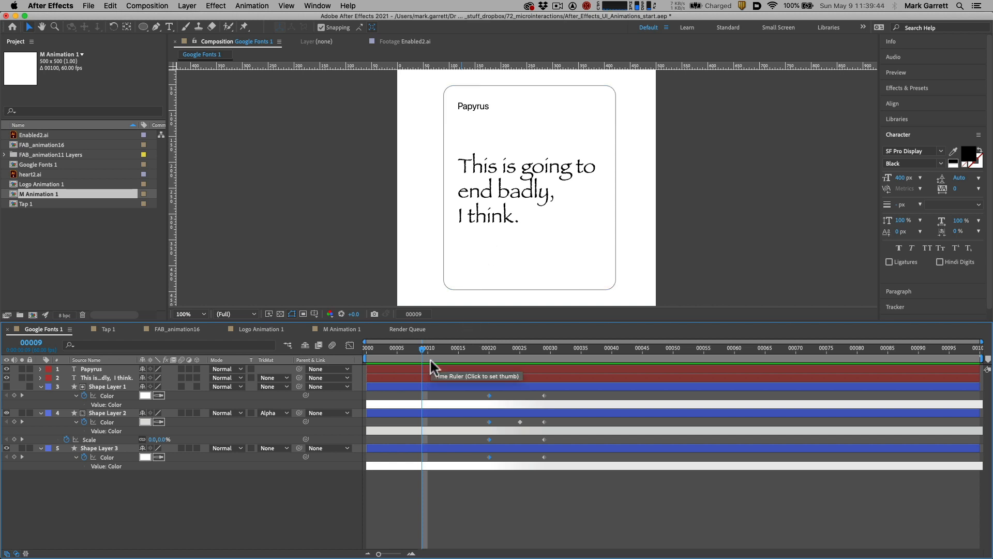
pyautogui.moveTo(420, 347); pyautogui.dragTo(393, 353)
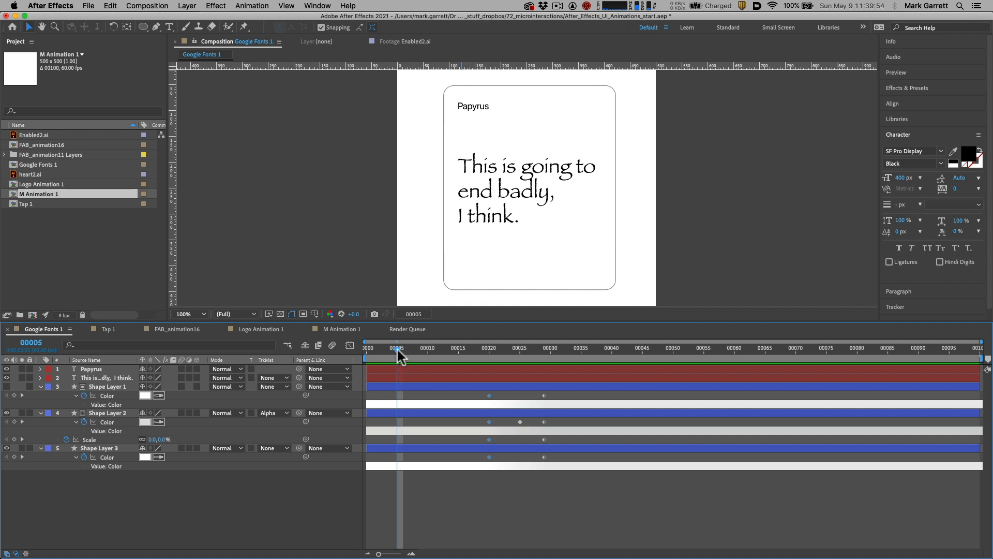
pyautogui.moveTo(396, 347); pyautogui.dragTo(491, 350)
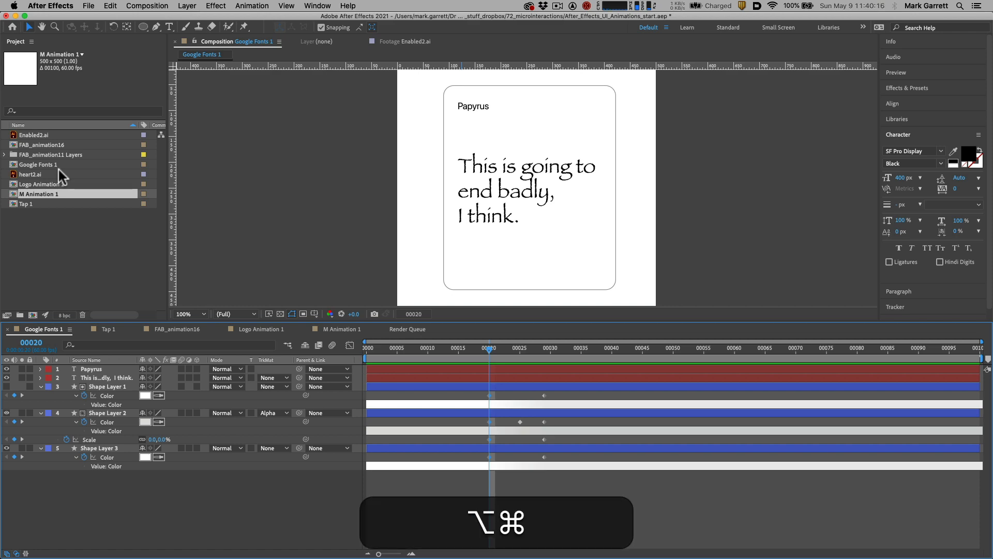
pyautogui.press('alt+super+8')
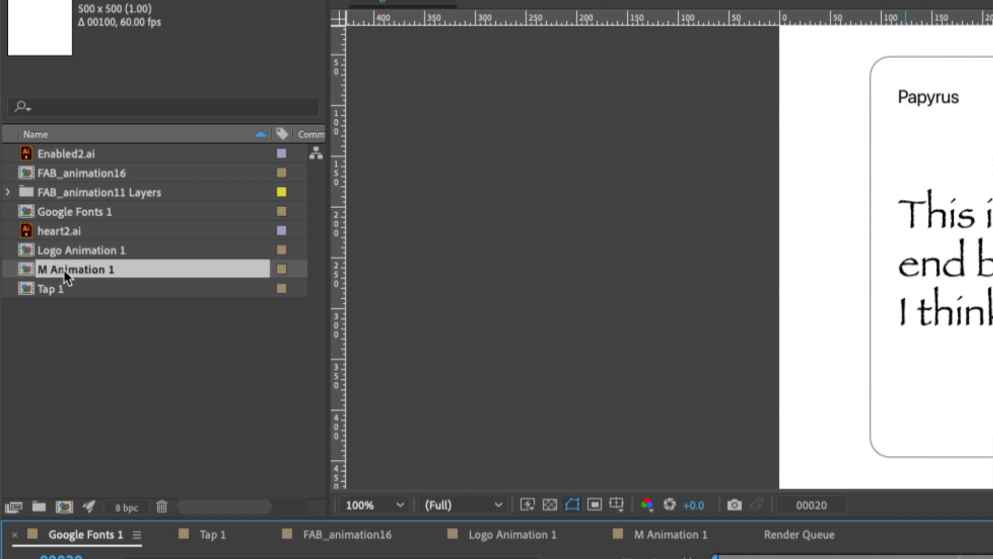
pyautogui.press('alt+super+8')
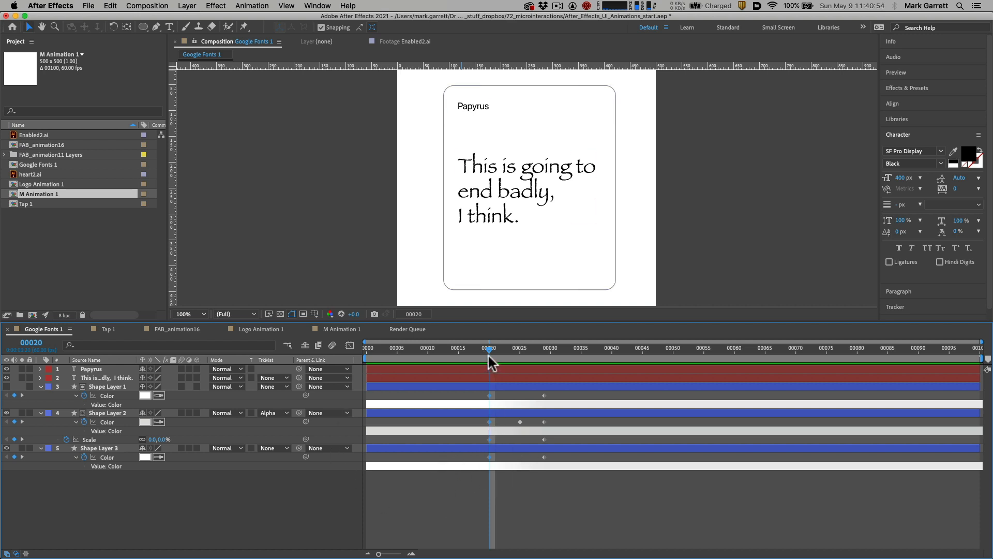
# - Move the playhead back to frame 0 and examine the shape layers' Color and Scale keyframes up close
pyautogui.moveTo(490, 350); pyautogui.dragTo(373, 349)
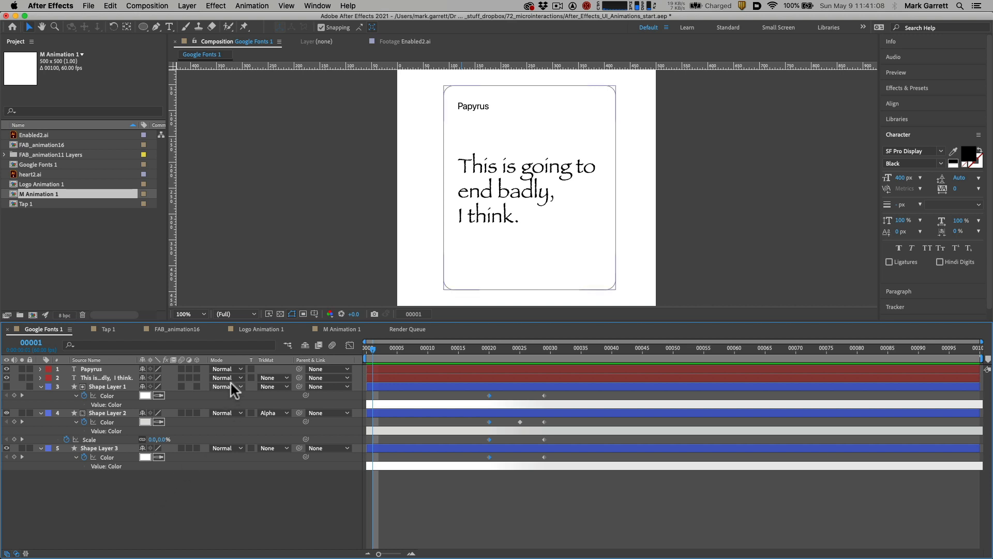
pyautogui.click(236, 369)
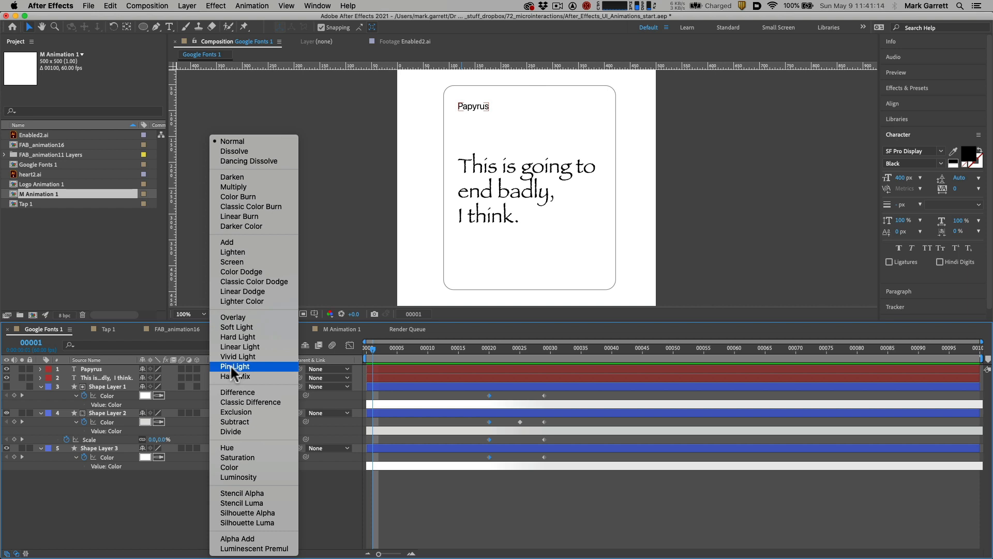
pyautogui.click(183, 521)
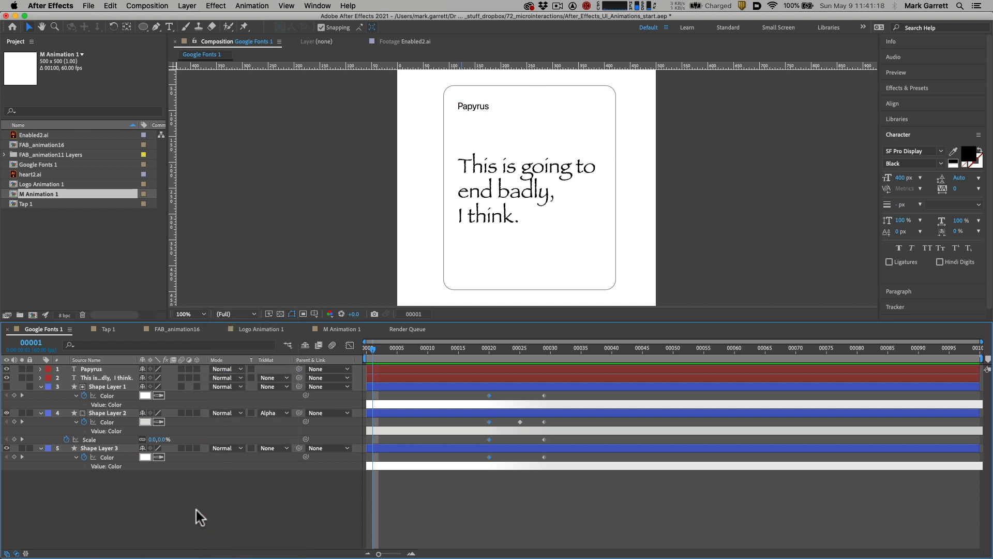
pyautogui.moveTo(375, 352)
pyautogui.mouseDown()
pyautogui.moveTo(566, 350)
pyautogui.moveTo(492, 353)
pyautogui.moveTo(536, 359)
pyautogui.moveTo(449, 343)
pyautogui.moveTo(529, 349)
pyautogui.moveTo(363, 341)
pyautogui.moveTo(552, 348)
pyautogui.moveTo(362, 346)
pyautogui.mouseUp()
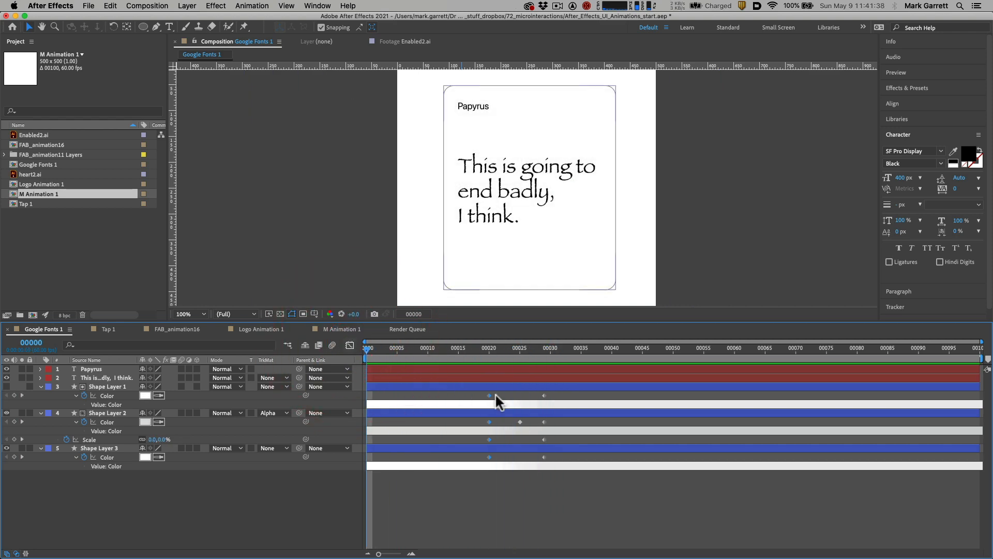
pyautogui.press('alt+super+8')
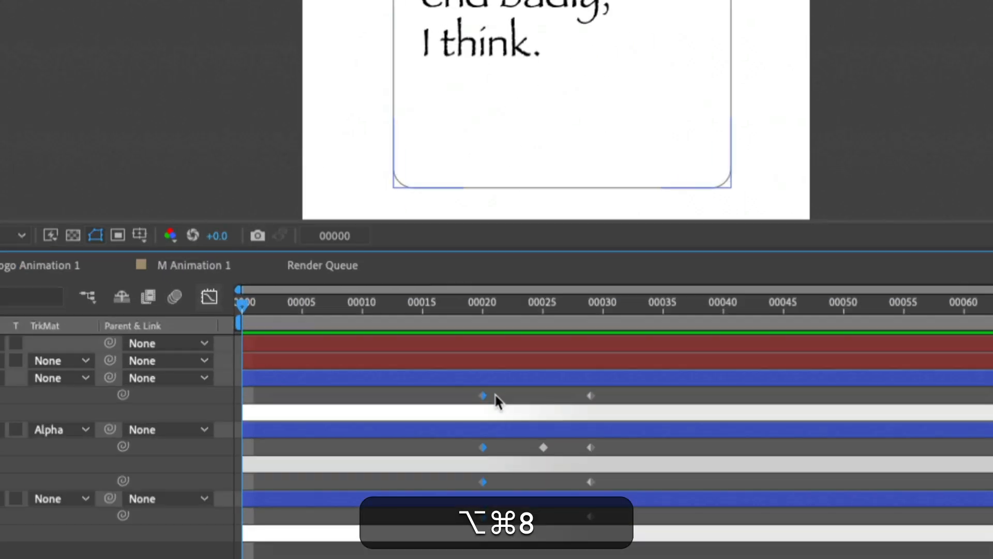
pyautogui.scroll(5, 489, 390)
pyautogui.scroll(-5, 491, 395)
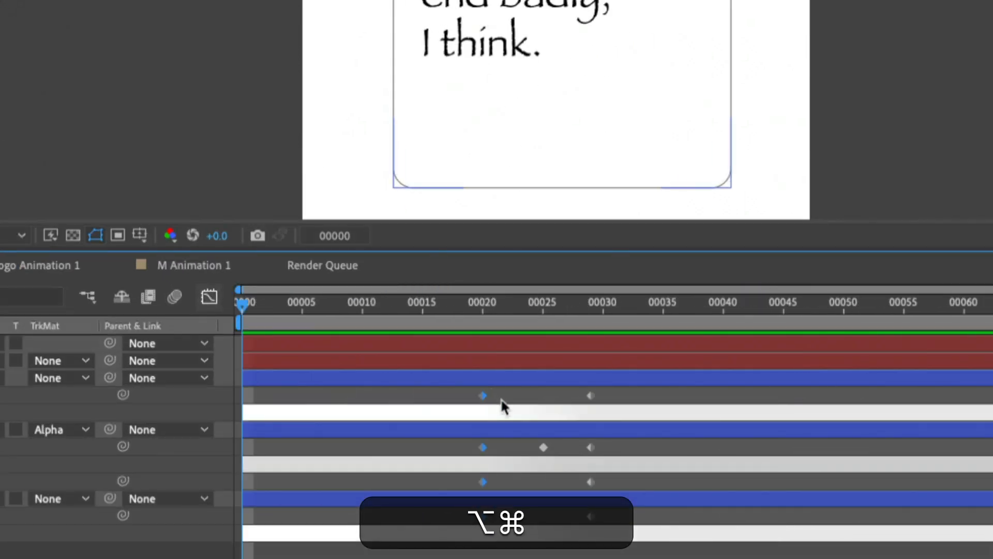
pyautogui.scroll(5, 502, 406)
pyautogui.scroll(-5, 502, 407)
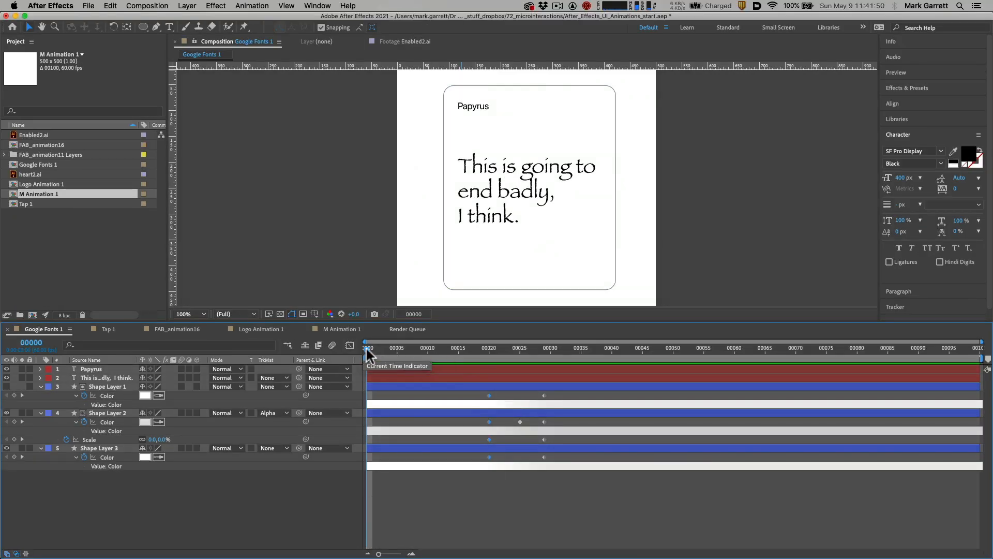
# - Scrub the Google Fonts 1 composition from frame 20 to frame 26 to examine the circle's growth across the card
pyautogui.moveTo(367, 349); pyautogui.dragTo(487, 361)
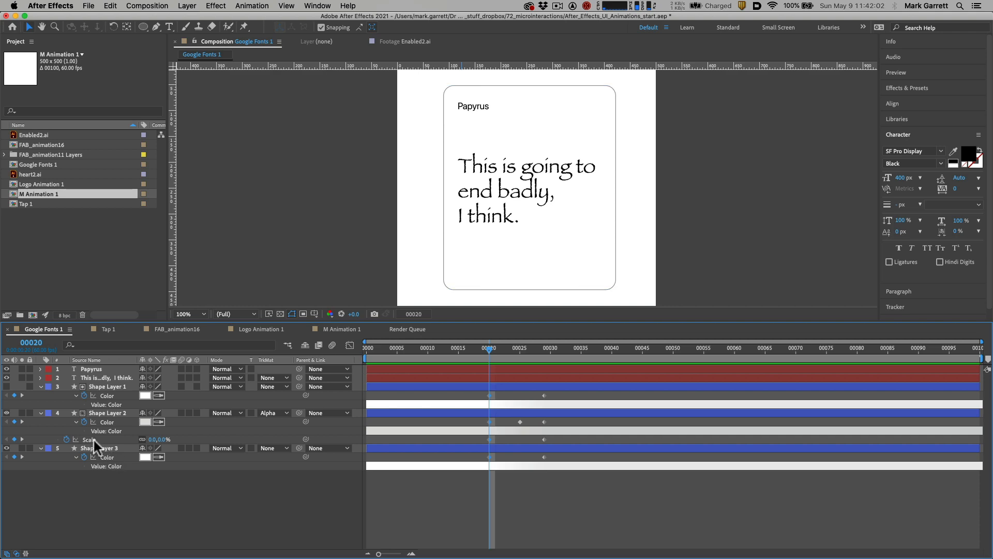
pyautogui.press('alt+super+8')
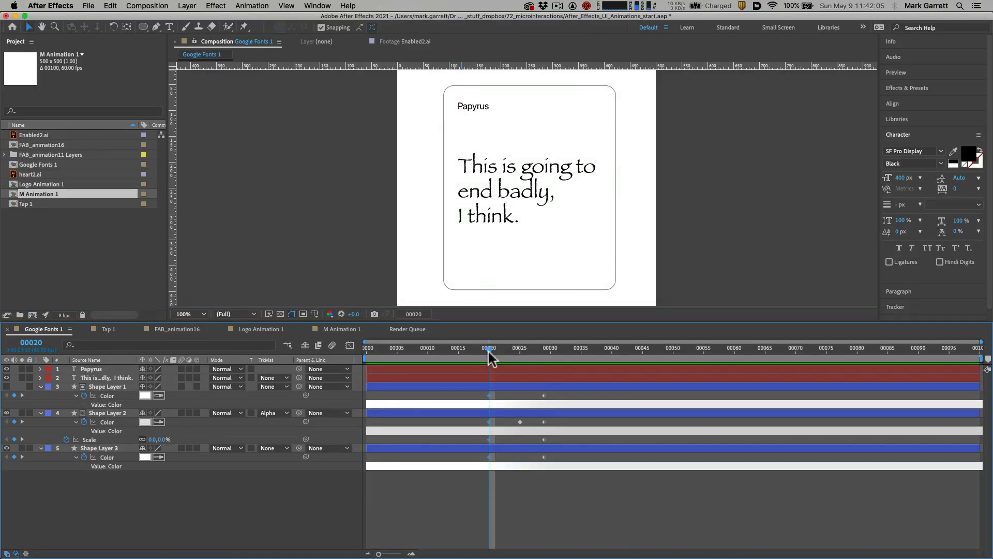
pyautogui.click(885, 261)
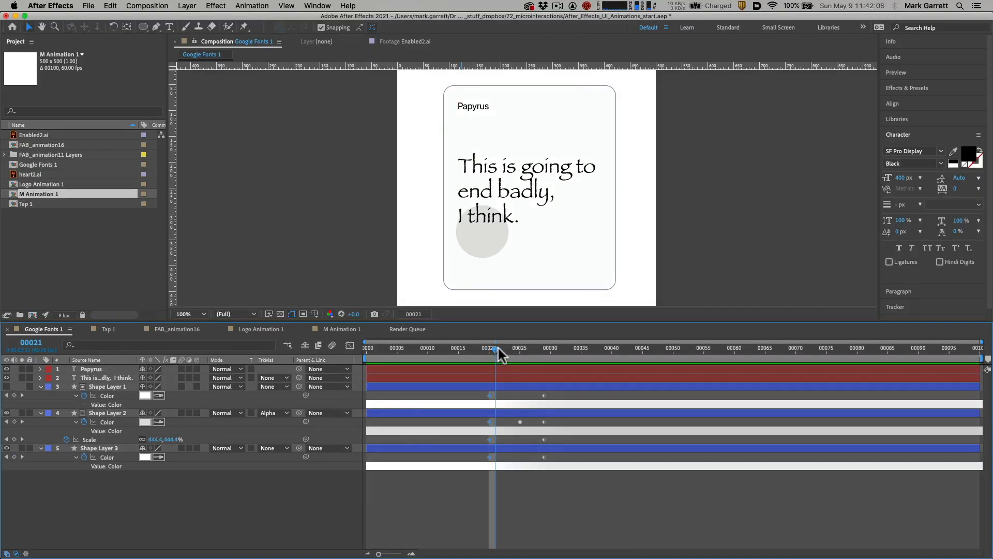
pyautogui.click(500, 349)
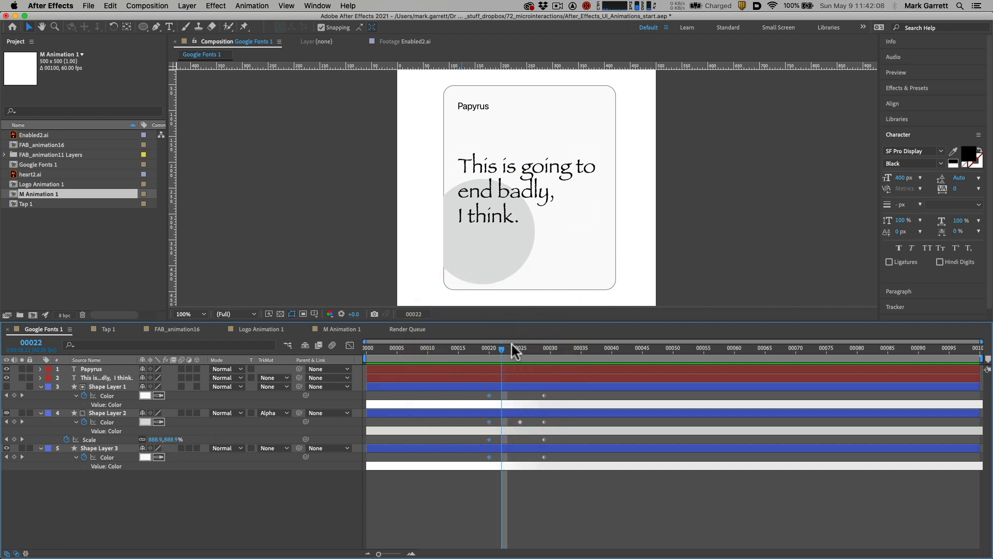
pyautogui.moveTo(499, 347)
pyautogui.mouseDown()
pyautogui.moveTo(532, 348)
pyautogui.moveTo(501, 349)
pyautogui.mouseUp()
pyautogui.click(522, 215)
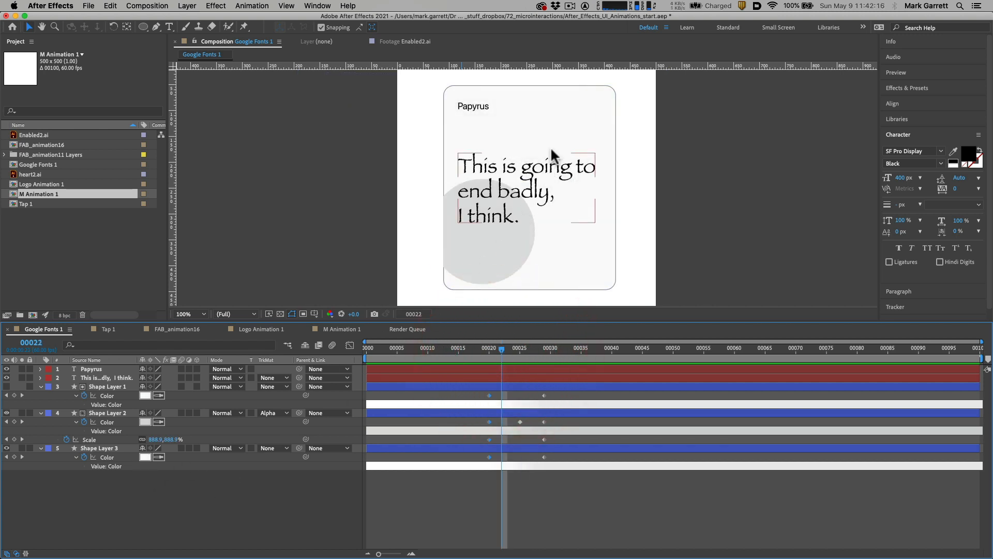
pyautogui.moveTo(501, 349); pyautogui.dragTo(528, 349)
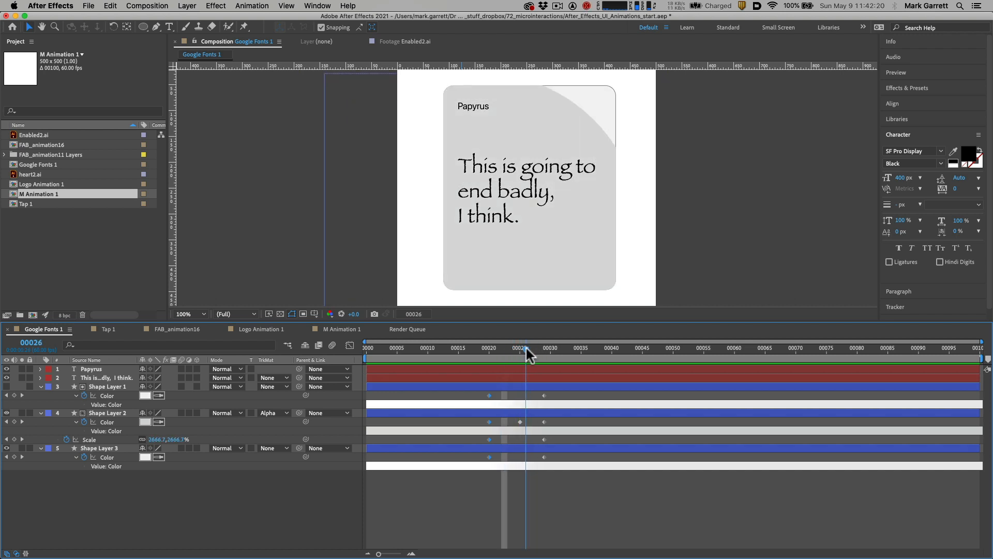
pyautogui.click(526, 346)
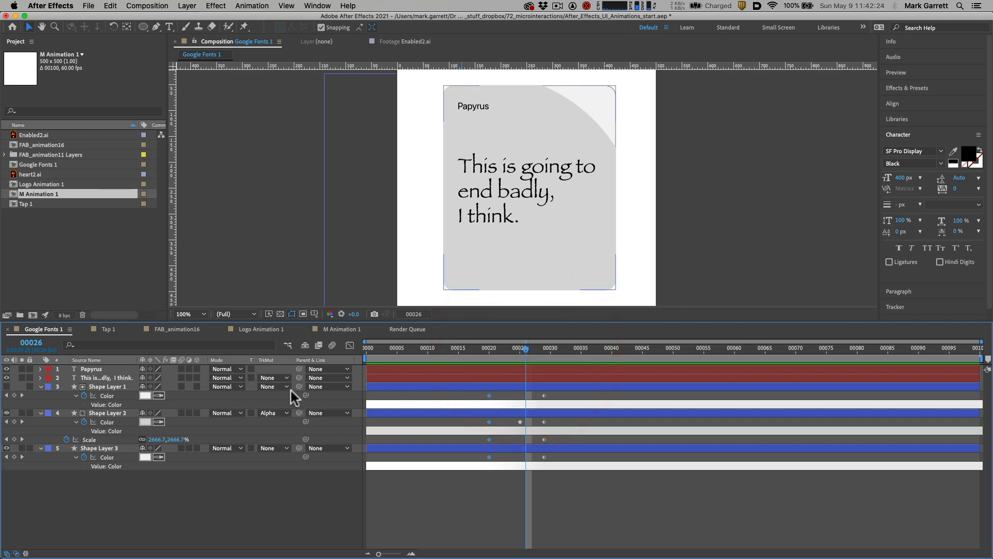
# - Examine the track matte settings of Shape Layer 1 and Shape Layer 2, and return the playhead to frame 0
pyautogui.press('alt+super+8')
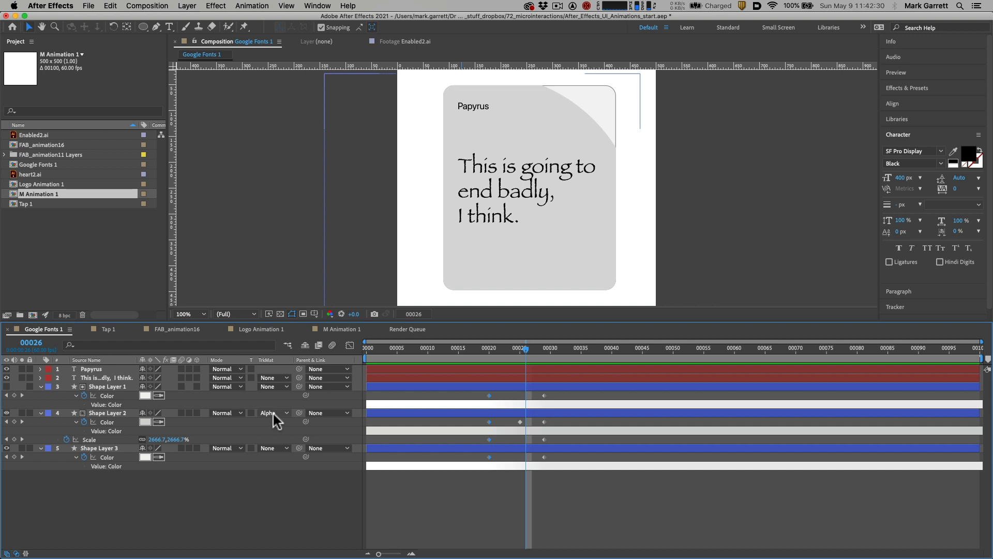
pyautogui.click(272, 387)
pyautogui.click(275, 412)
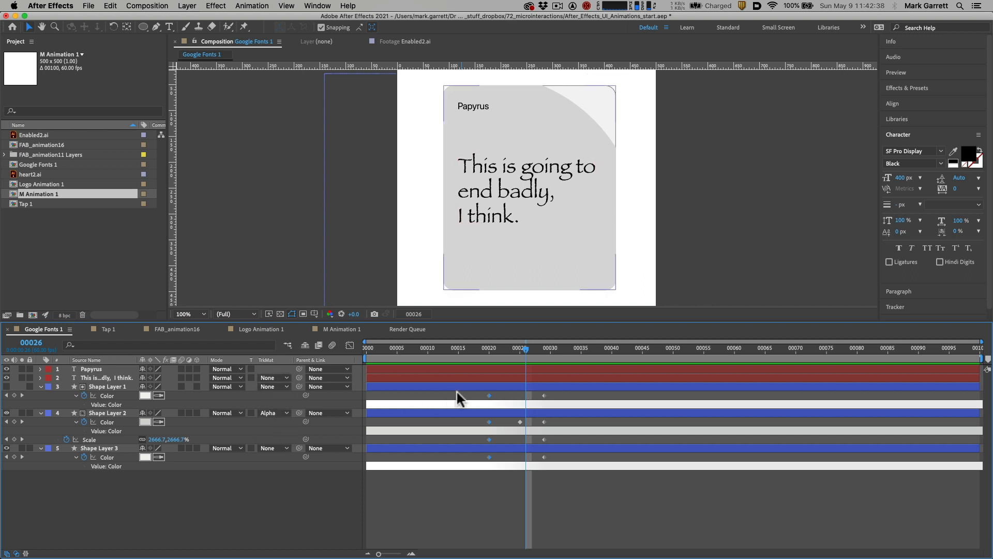
pyautogui.click(514, 368)
pyautogui.moveTo(526, 349)
pyautogui.mouseDown()
pyautogui.moveTo(536, 348)
pyautogui.moveTo(520, 351)
pyautogui.mouseUp()
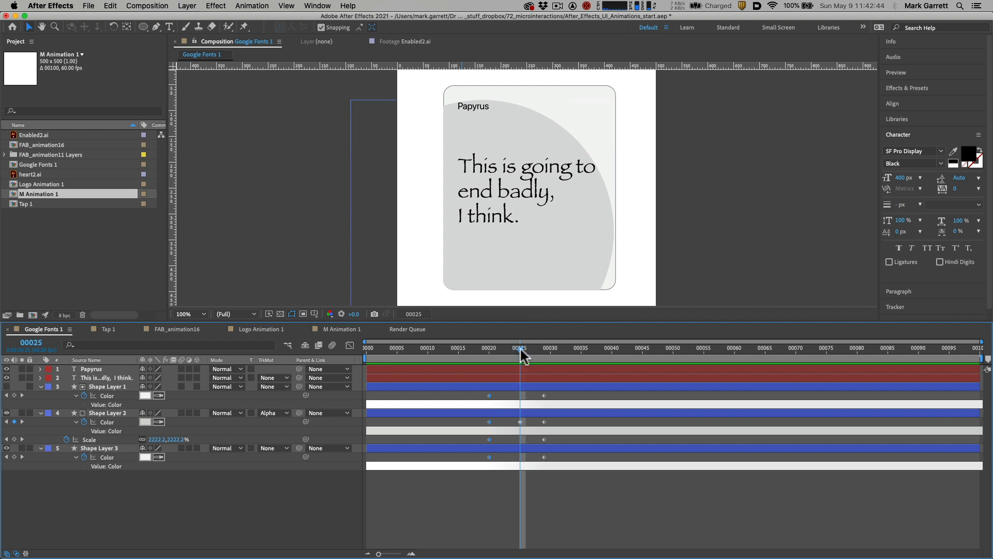
pyautogui.moveTo(520, 347); pyautogui.dragTo(334, 337)
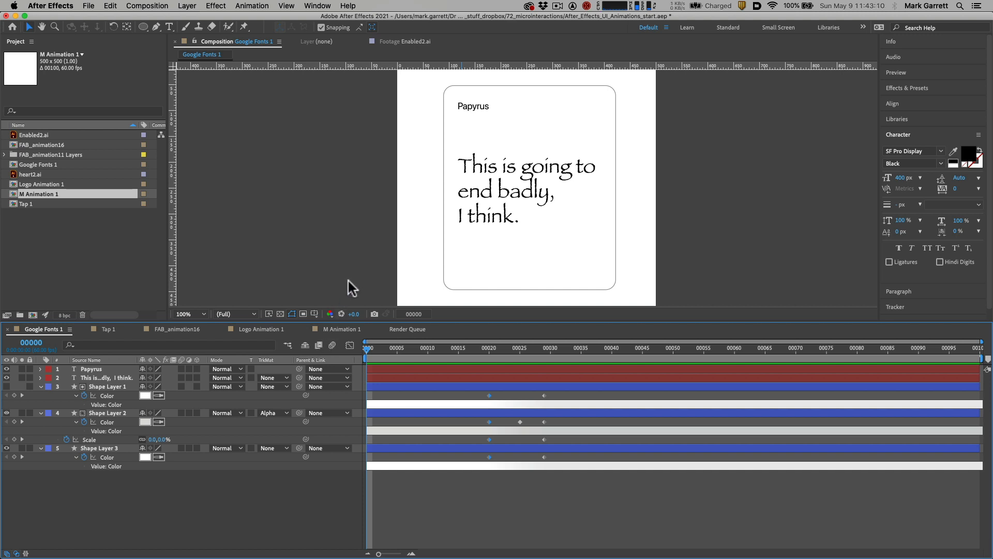
# - Import FAB_animation15.psd from the 72_microinteractions folder as Composition - Retain Layer Sizes with editable layer styles
pyautogui.middleClick(318, 262)
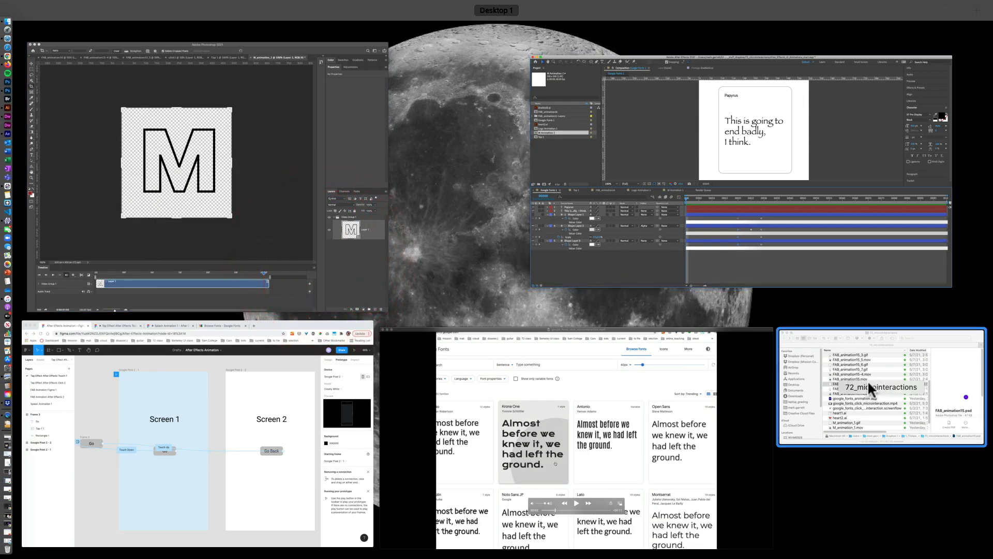
pyautogui.click(825, 395)
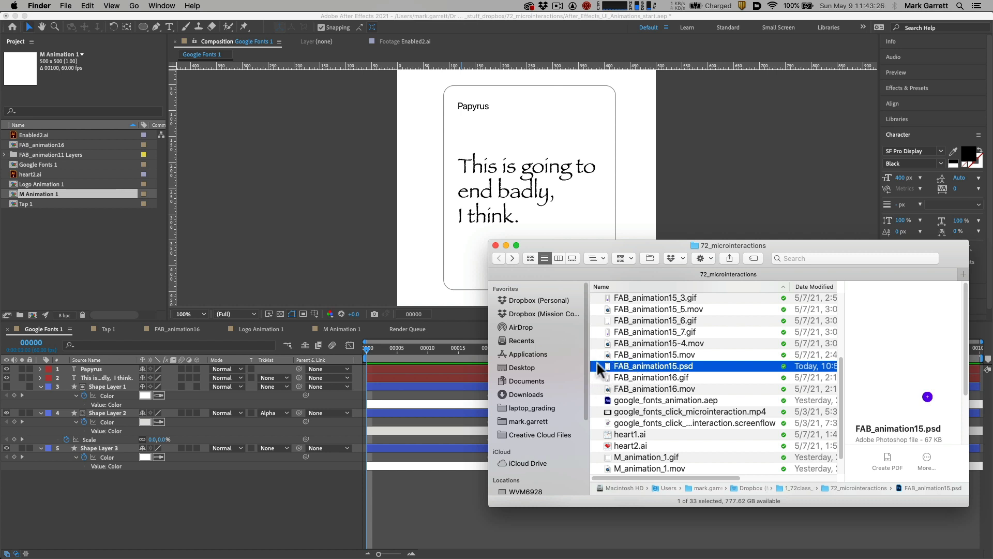
pyautogui.moveTo(597, 362); pyautogui.dragTo(17, 132)
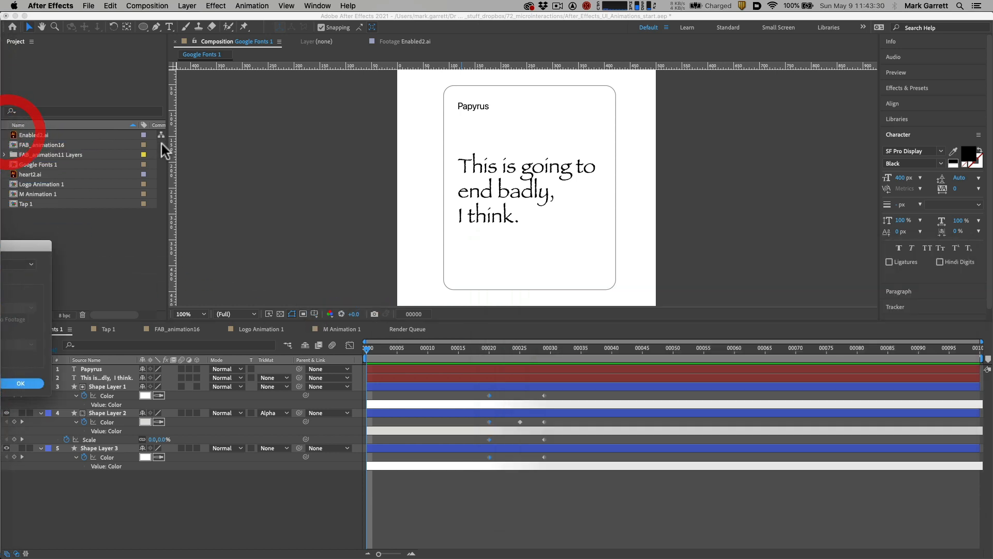
pyautogui.moveTo(32, 244); pyautogui.dragTo(586, 235)
pyautogui.click(545, 252)
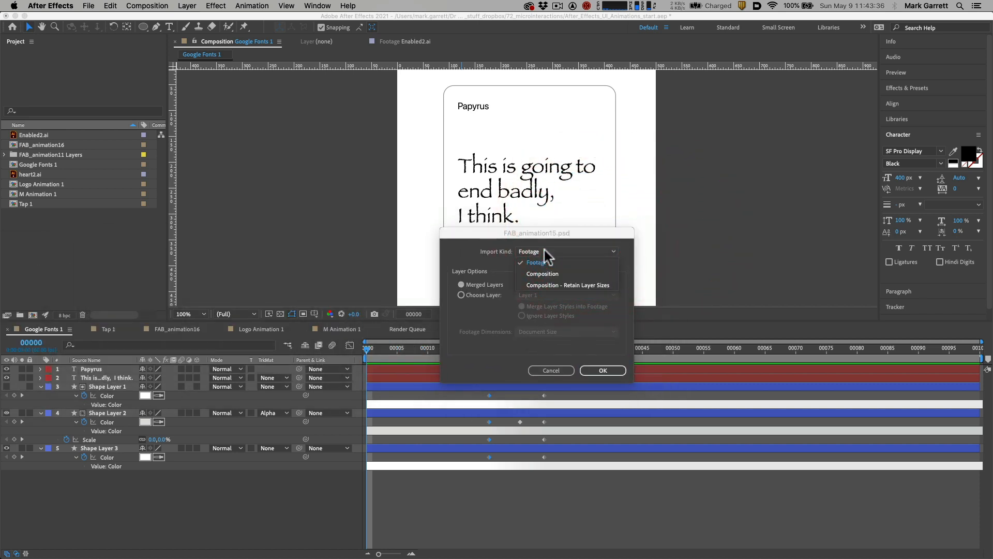
pyautogui.click(557, 287)
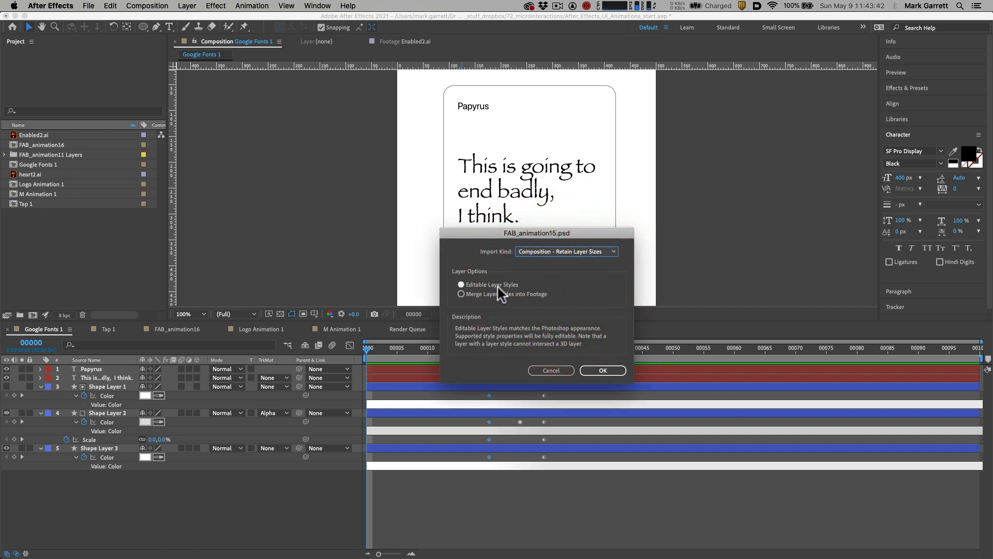
pyautogui.click(601, 371)
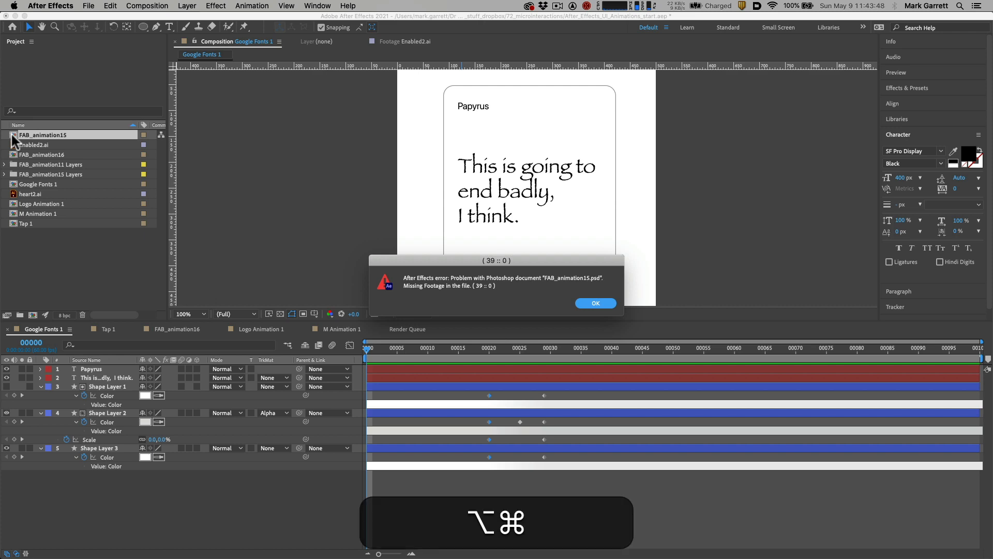
pyautogui.press('alt+super+8')
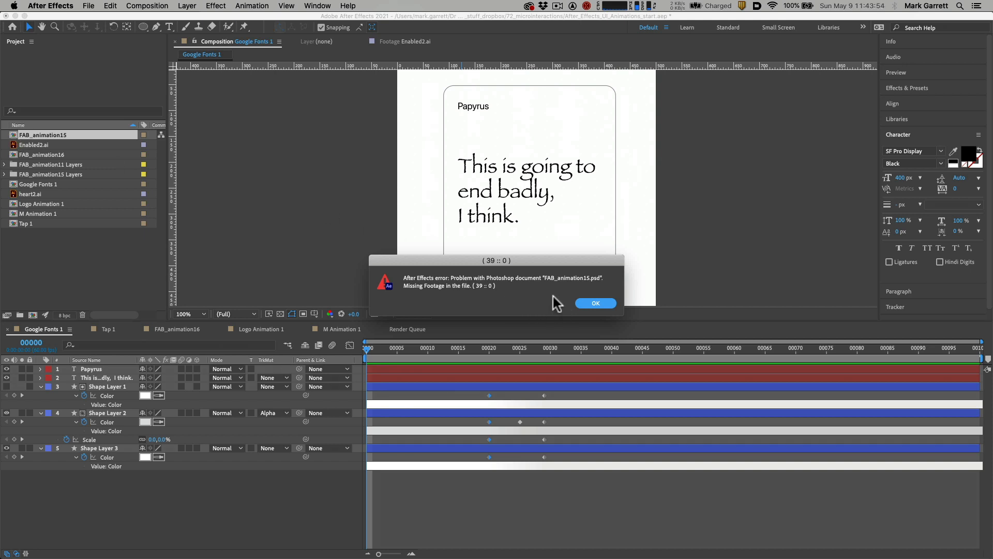
pyautogui.click(595, 304)
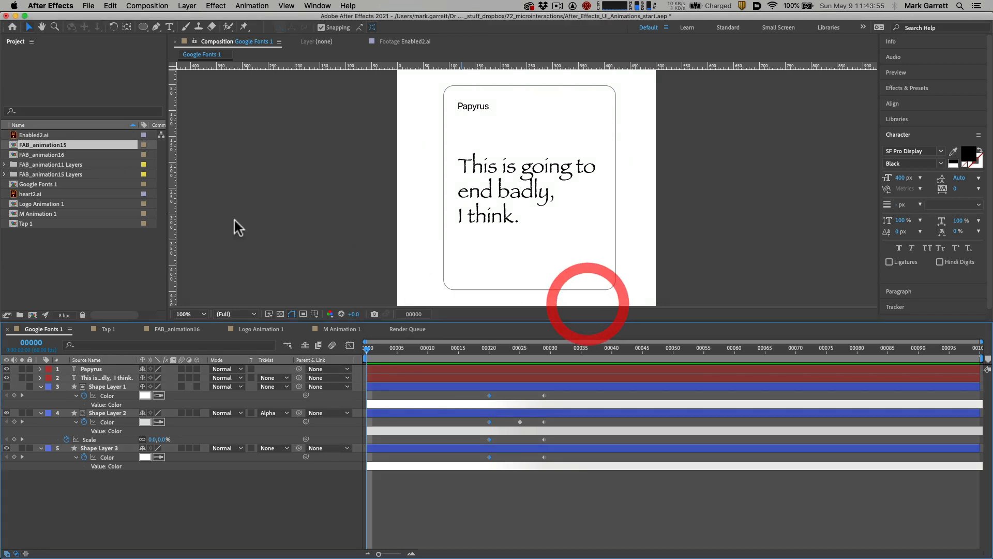
# - Open the imported FAB_animation15 composition and examine the properties of its Video Group 1 layer
pyautogui.click(12, 145)
pyautogui.doubleClick(11, 145)
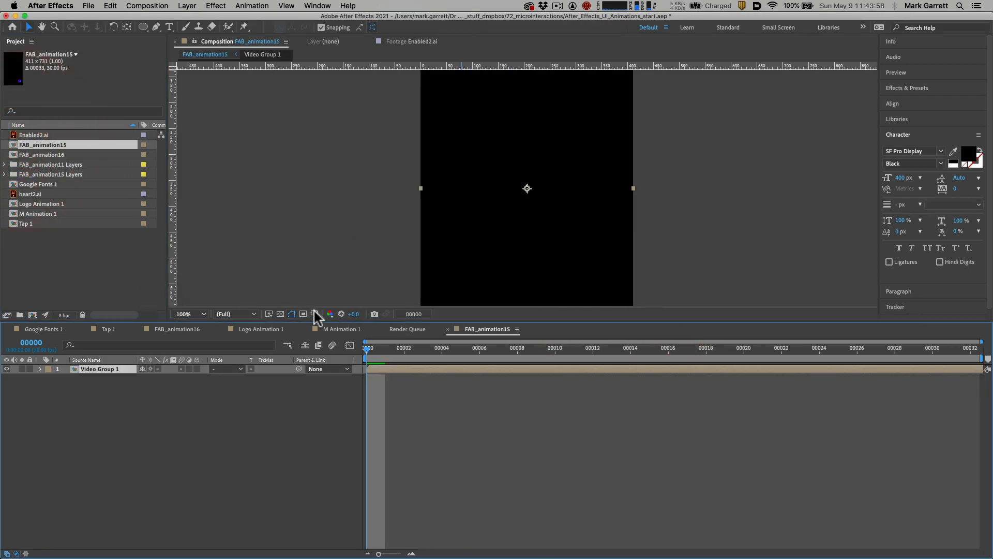
pyautogui.click(41, 370)
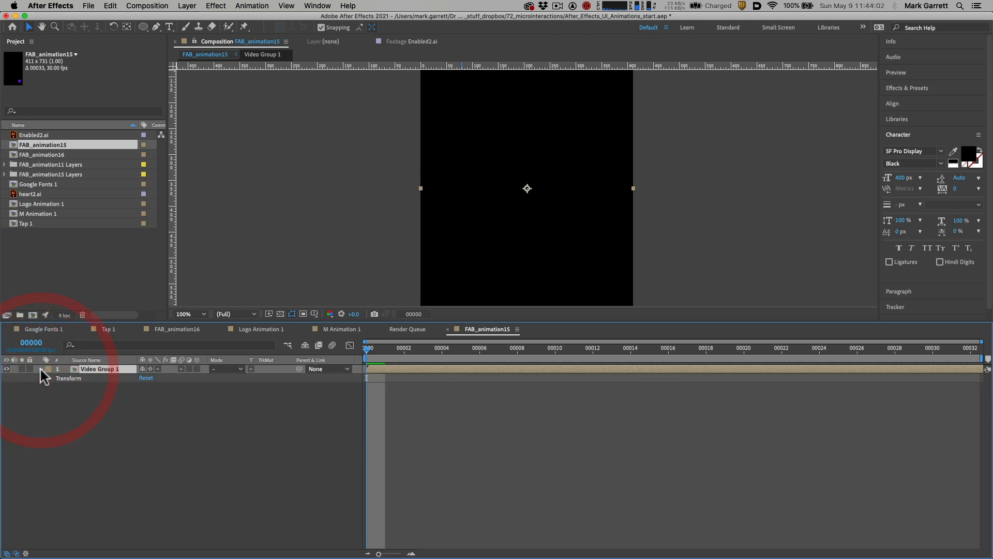
pyautogui.click(40, 369)
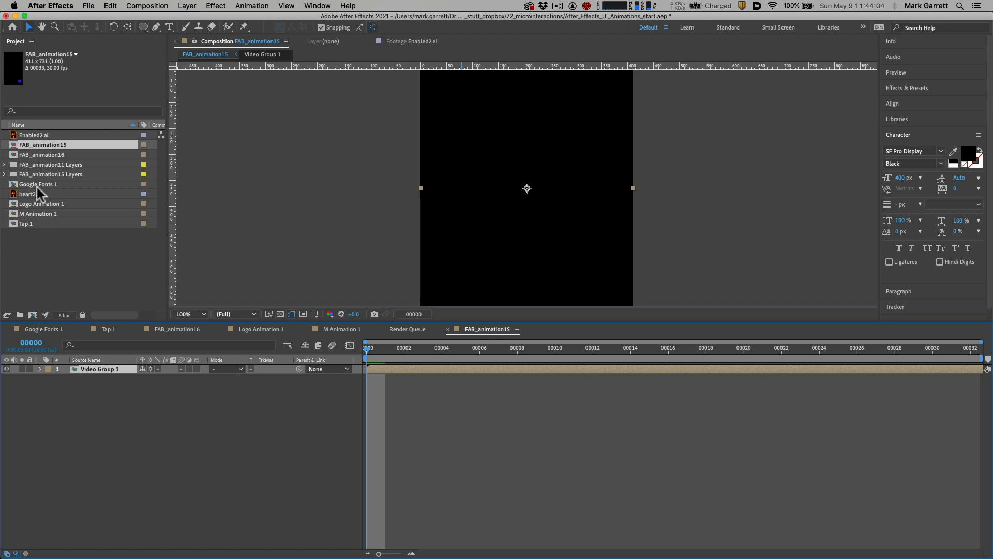
pyautogui.click(12, 146)
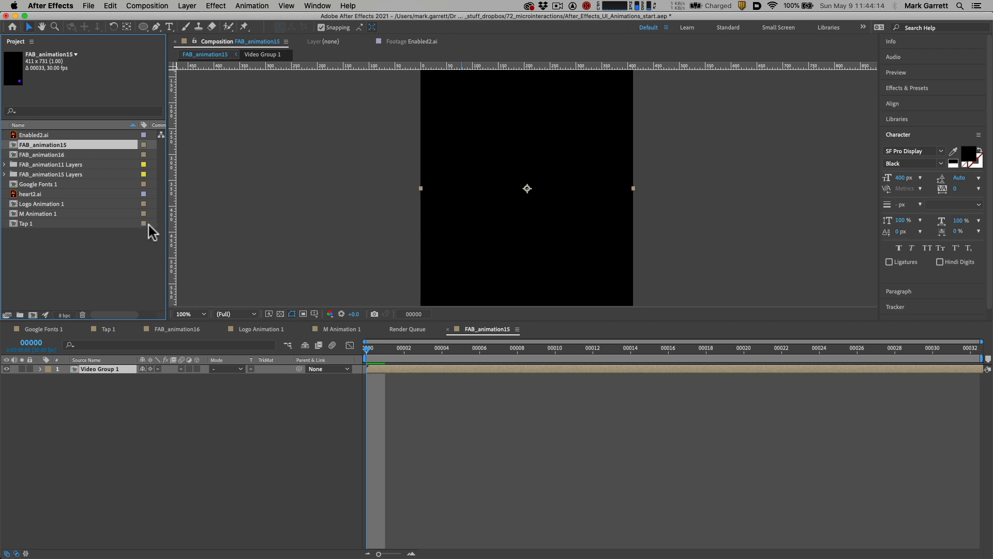
pyautogui.click(13, 146)
pyautogui.hotkey('ctrl', 'Up')
pyautogui.click(16, 149)
pyautogui.click(226, 191)
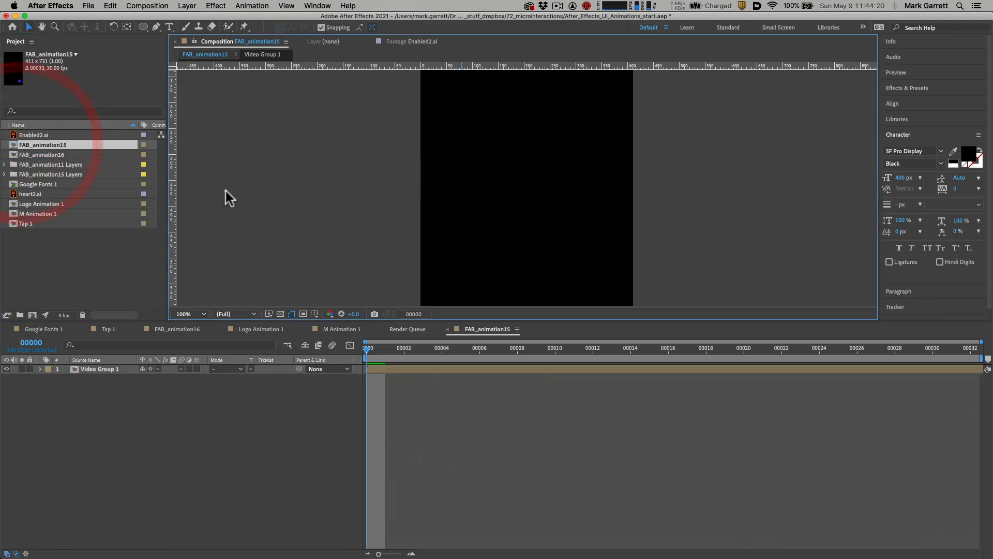
pyautogui.hotkey('ctrl', 'Up')
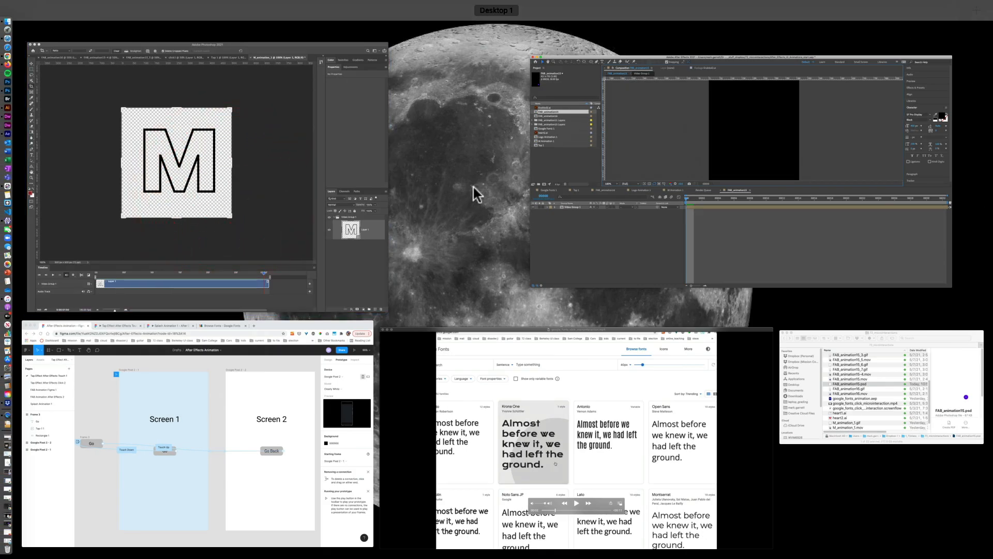
pyautogui.click(542, 182)
# - View the heart2.ai and Enabled2.ai footage, and open the FAB_animation16 composition to examine its heart layers' Position keyframes
pyautogui.click(17, 193)
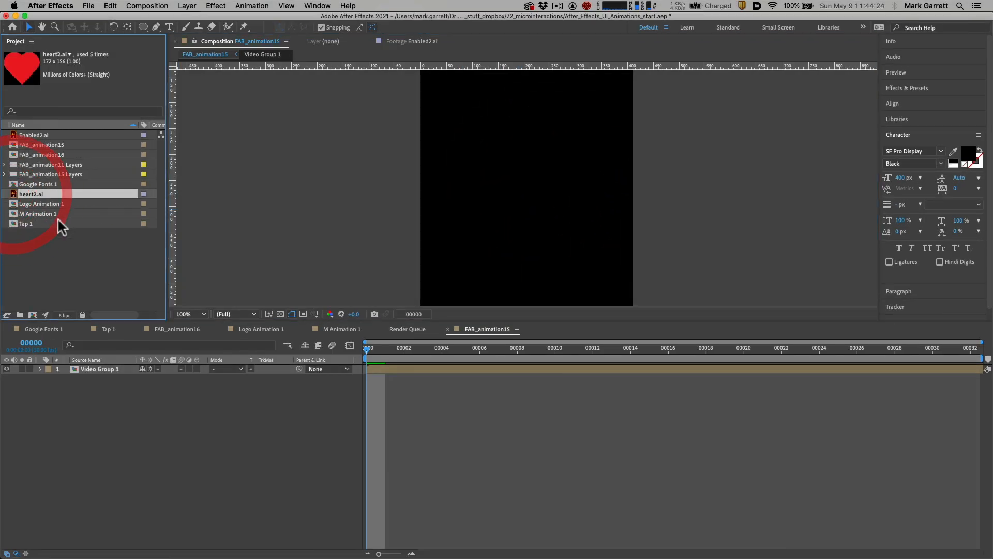
pyautogui.doubleClick(16, 194)
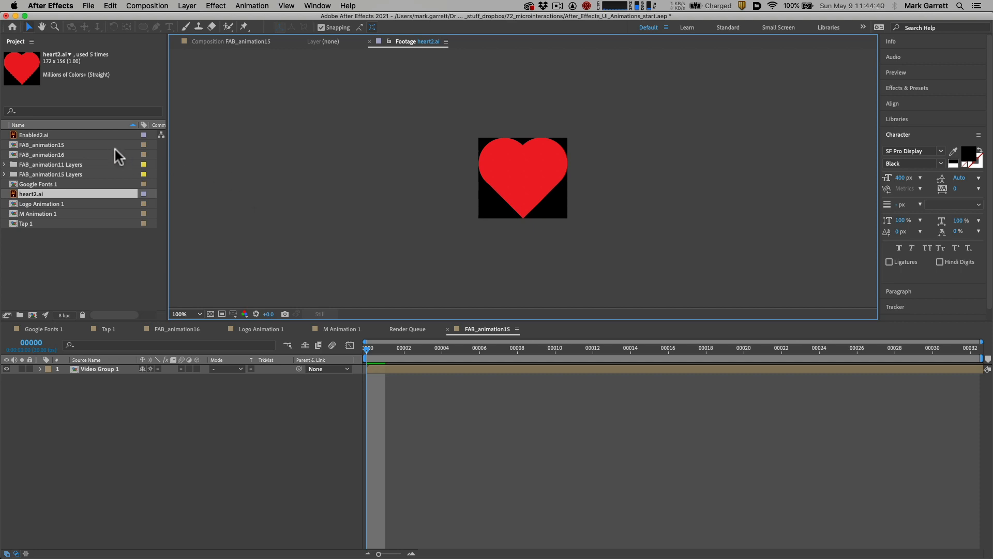
pyautogui.click(17, 137)
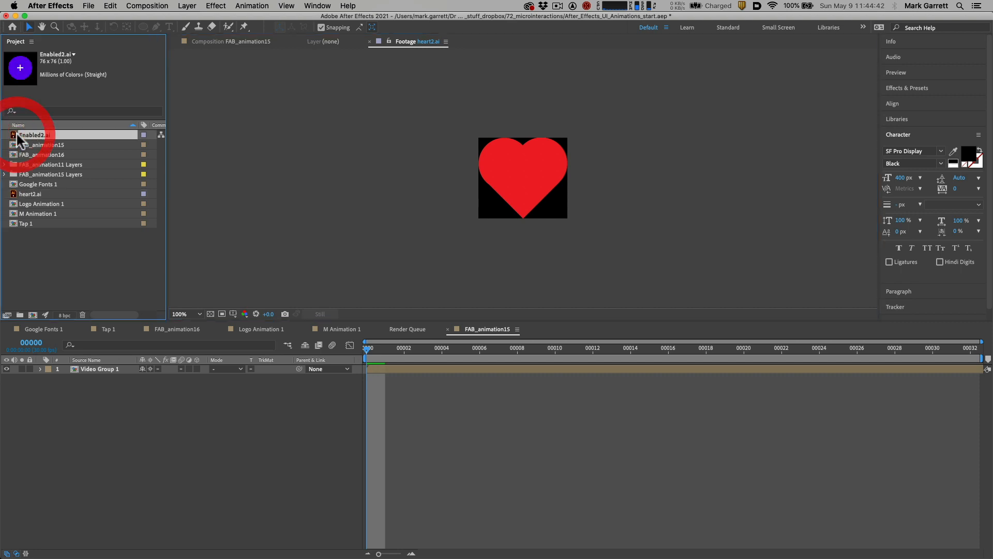
pyautogui.doubleClick(17, 135)
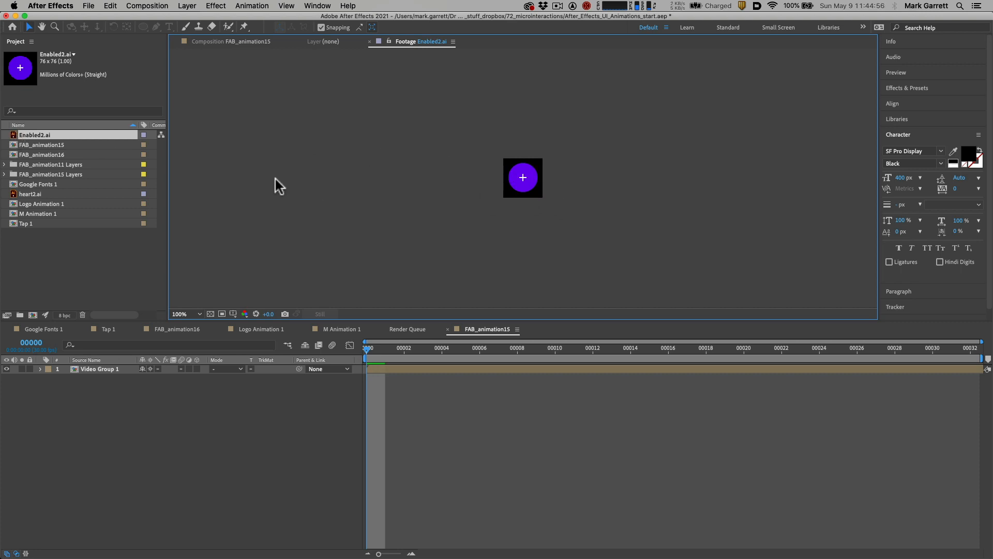
pyautogui.click(15, 147)
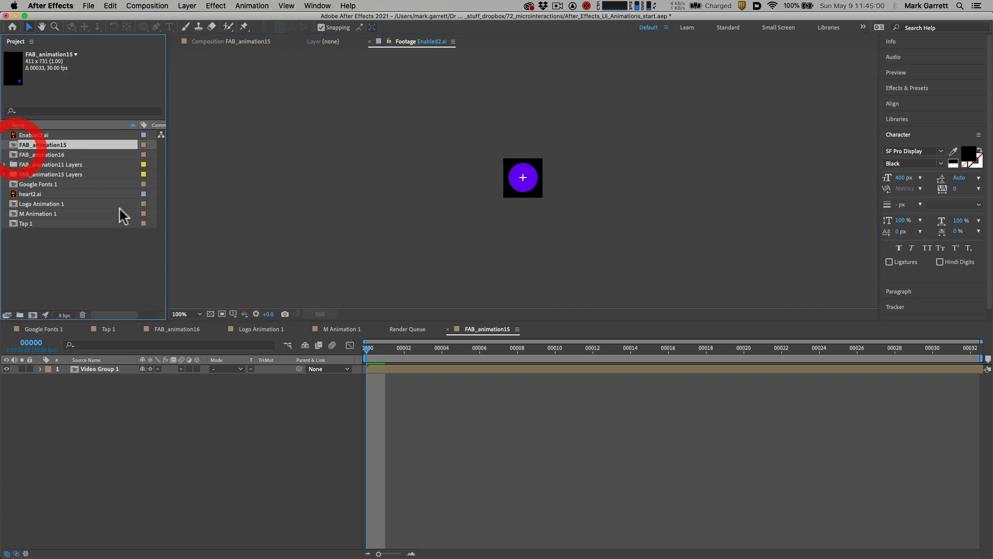
pyautogui.doubleClick(14, 151)
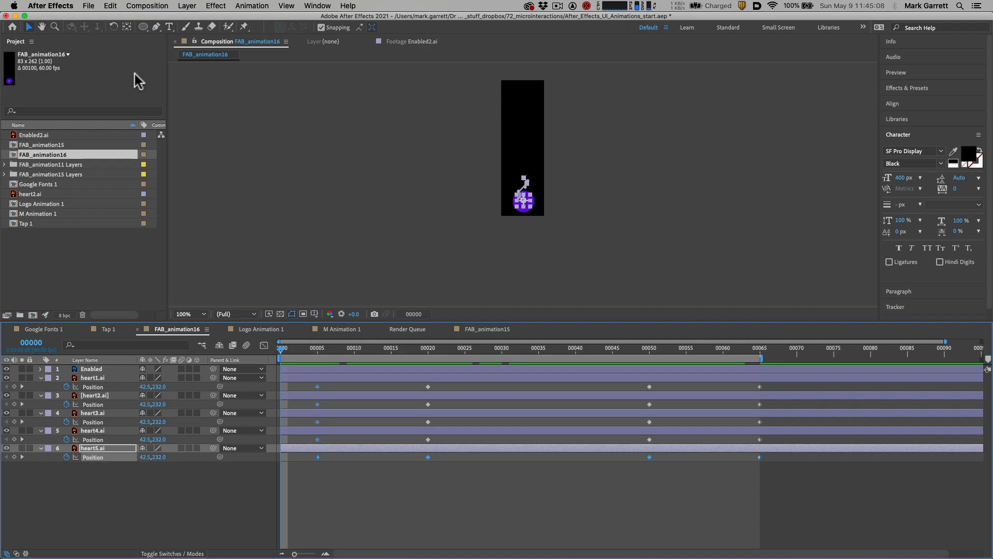
pyautogui.hotkey('ctrl', 'Up')
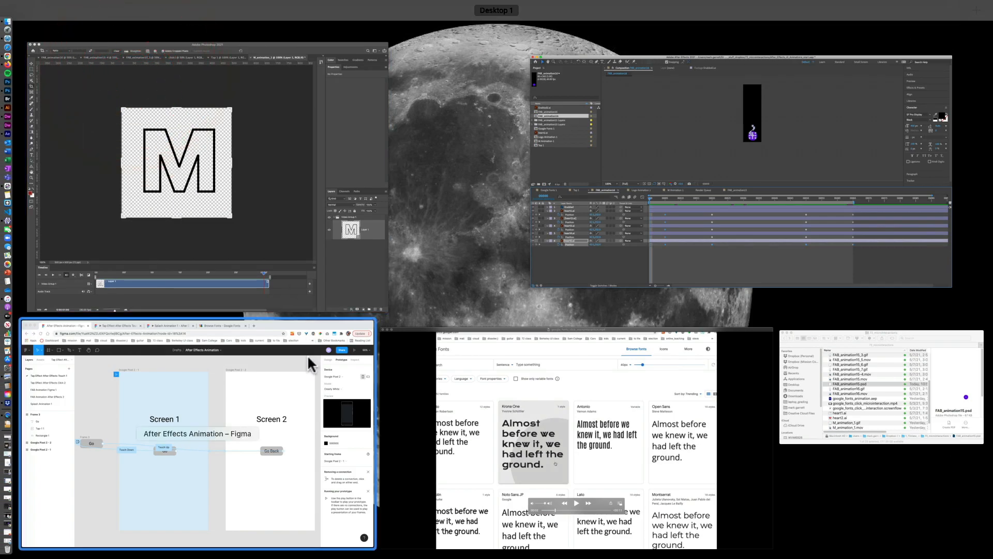
pyautogui.click(307, 355)
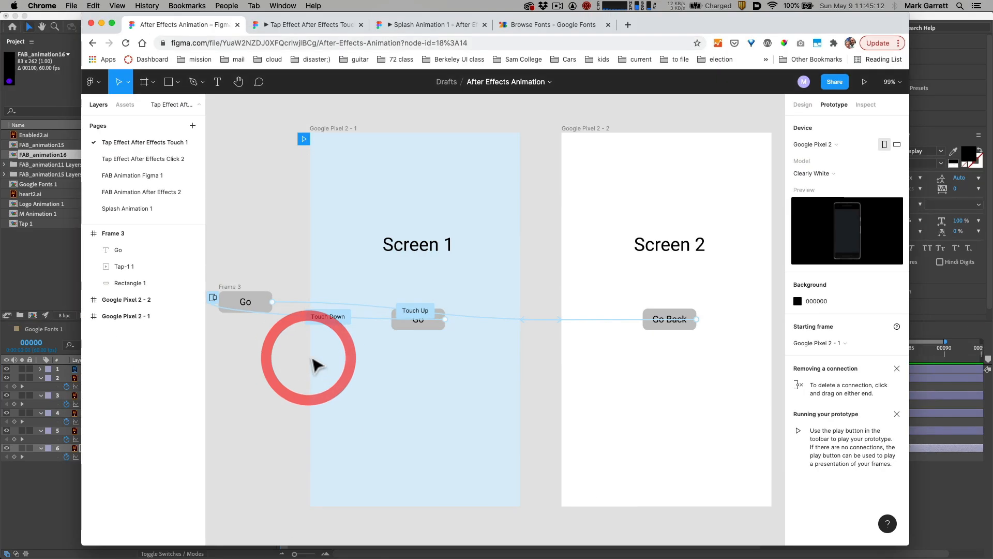
pyautogui.click(74, 25)
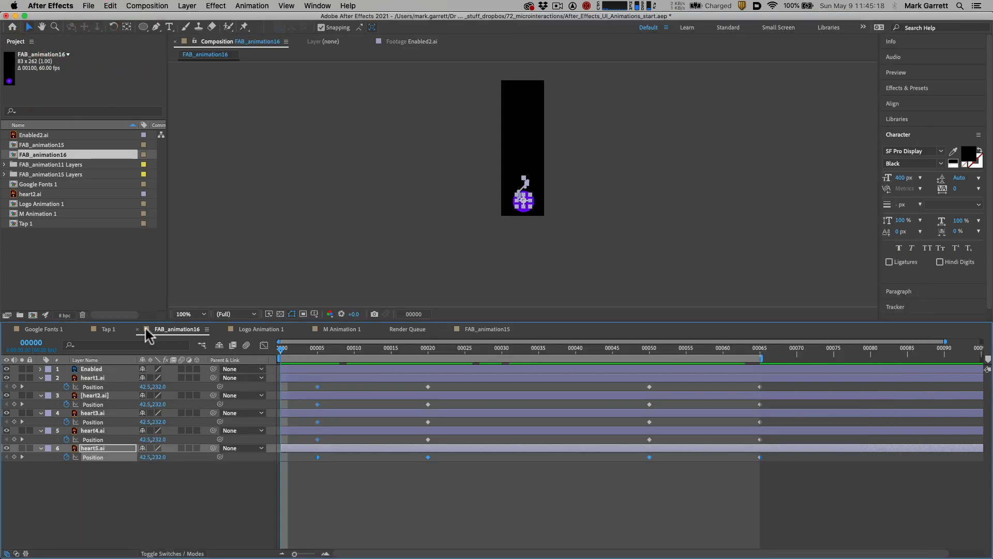
# - Open the Tap 1 composition and scrub to frame 19, then back to frame 0, examining how the two shape layers' Scale forms the ring
pyautogui.click(111, 329)
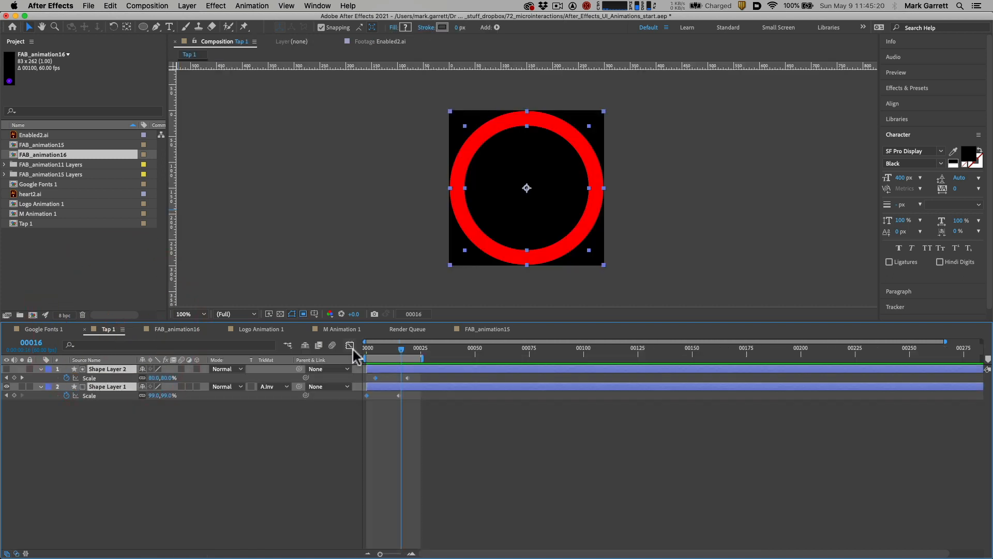
pyautogui.moveTo(401, 350)
pyautogui.mouseDown()
pyautogui.moveTo(360, 351)
pyautogui.moveTo(421, 350)
pyautogui.moveTo(364, 350)
pyautogui.moveTo(420, 349)
pyautogui.moveTo(368, 349)
pyautogui.moveTo(407, 350)
pyautogui.mouseUp()
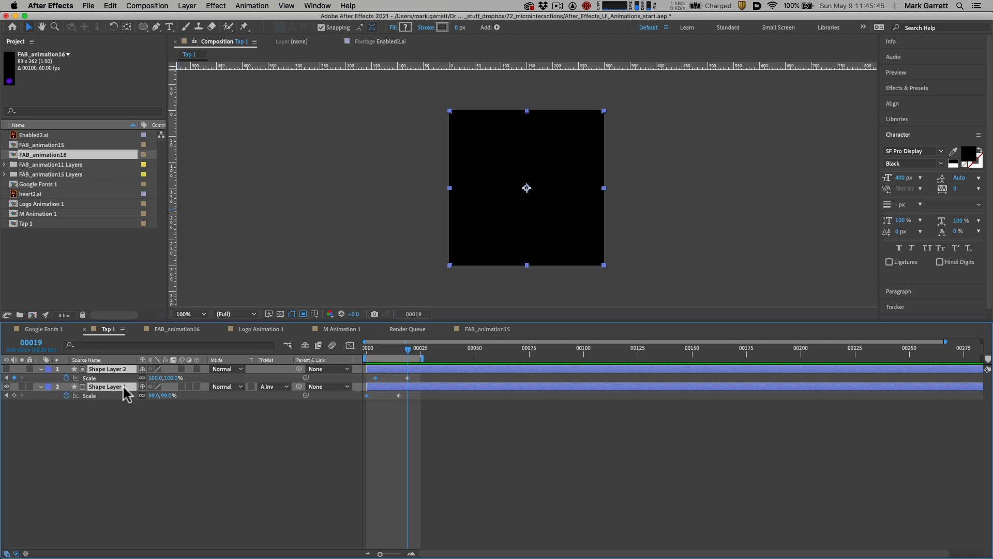
pyautogui.moveTo(406, 349); pyautogui.dragTo(385, 399)
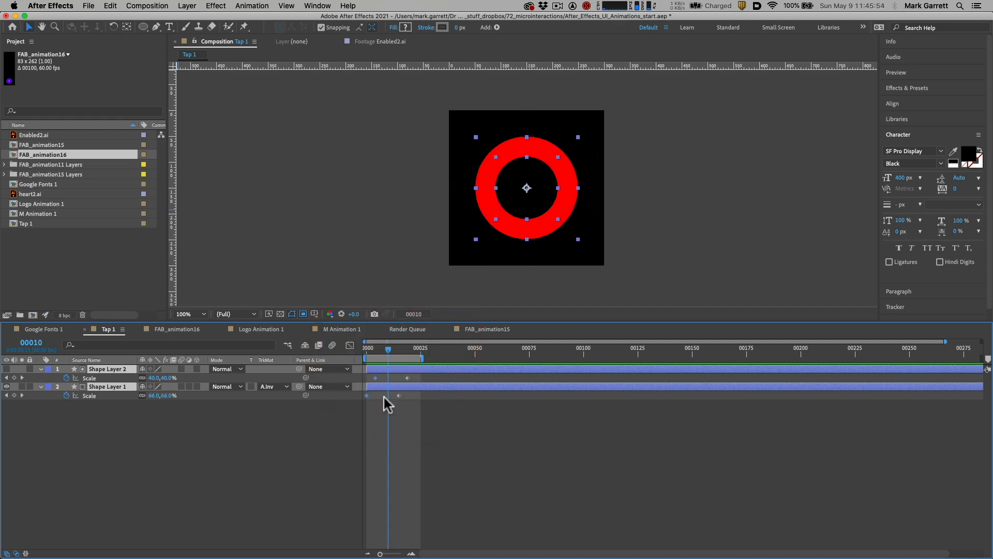
pyautogui.press('alt+super+8')
pyautogui.press('alt+super+8')
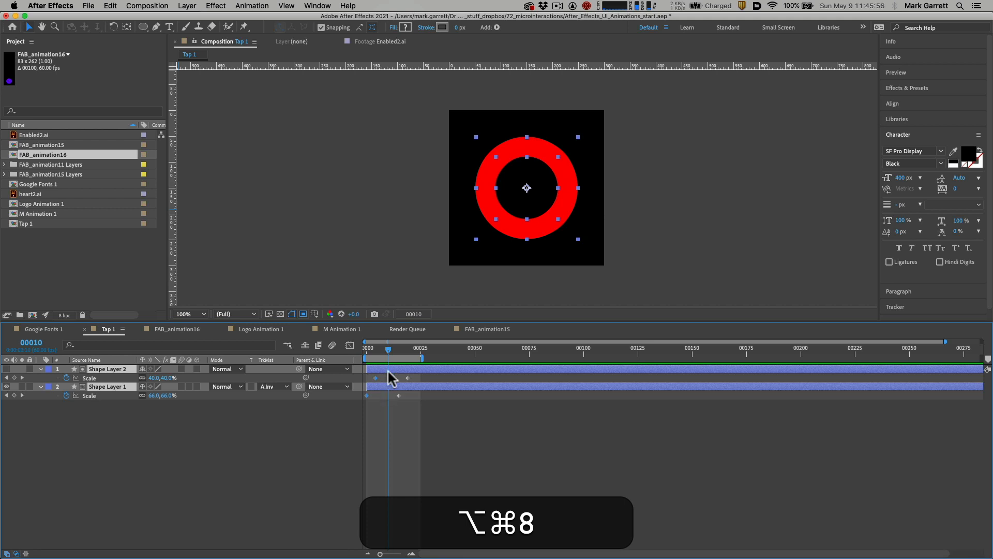
pyautogui.moveTo(389, 350)
pyautogui.mouseDown()
pyautogui.moveTo(414, 349)
pyautogui.moveTo(352, 350)
pyautogui.moveTo(402, 349)
pyautogui.moveTo(384, 352)
pyautogui.mouseUp()
pyautogui.moveTo(393, 351); pyautogui.dragTo(363, 354)
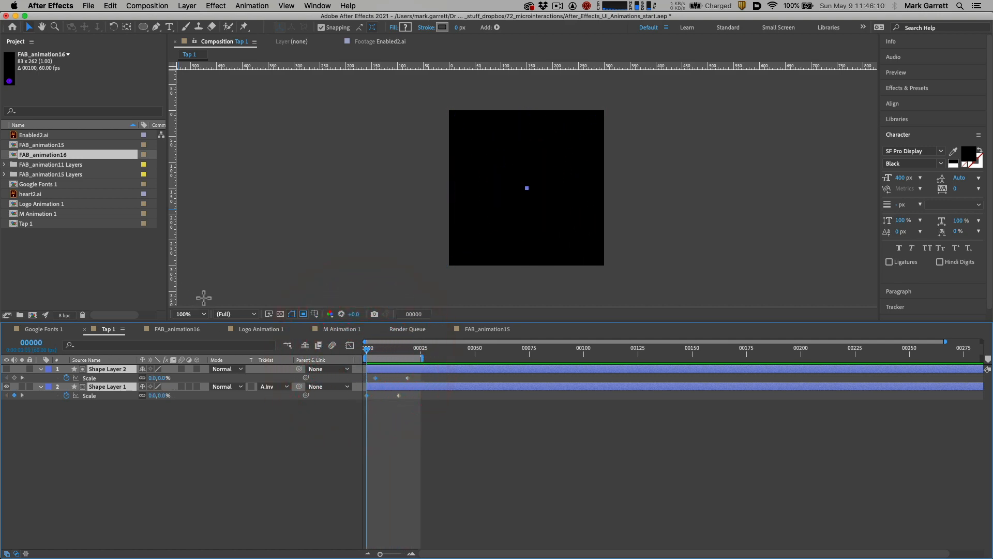
# - Switch to the After Effects Animation file in Figma and select Frame 3 to examine the tap overlay and its connections up close
pyautogui.hotkey('ctrl', 'Up')
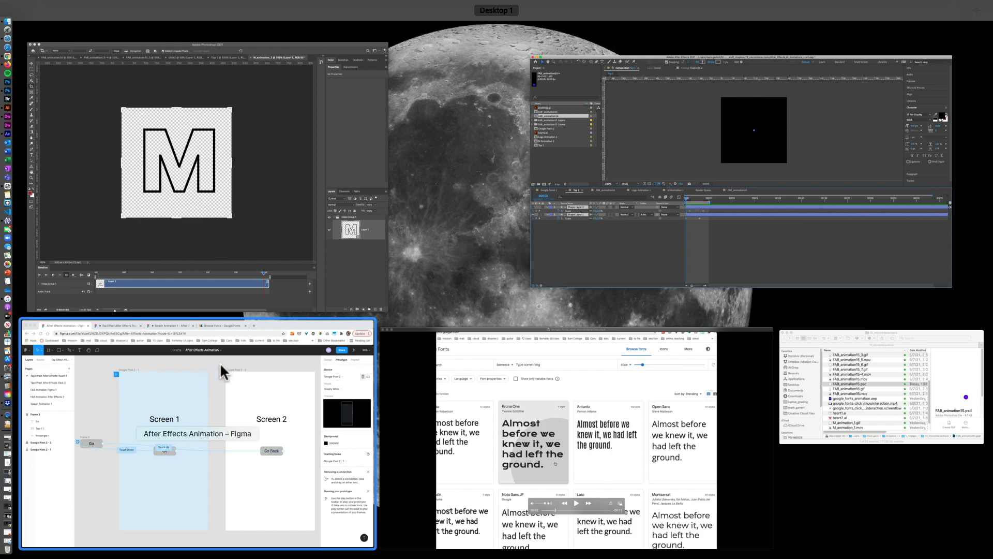
pyautogui.click(220, 366)
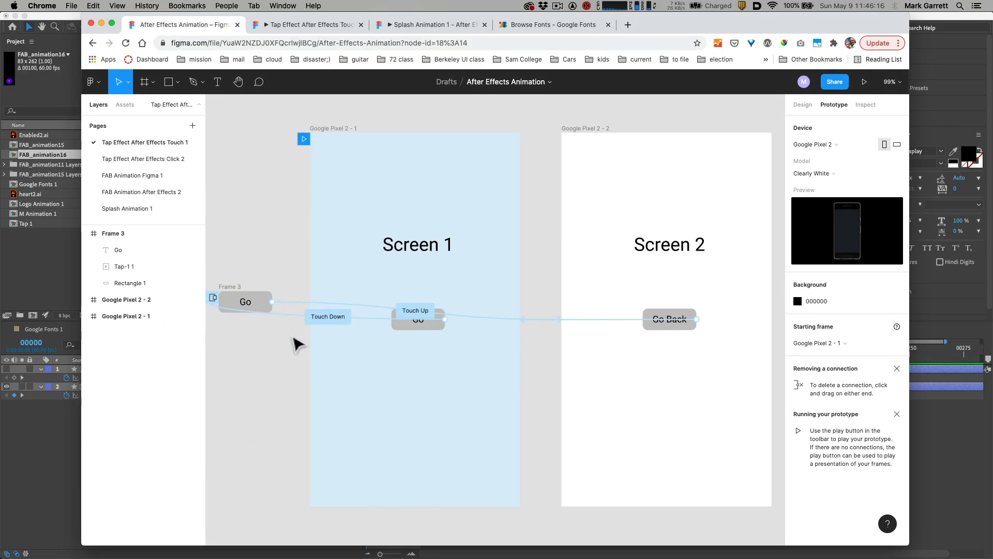
pyautogui.click(235, 294)
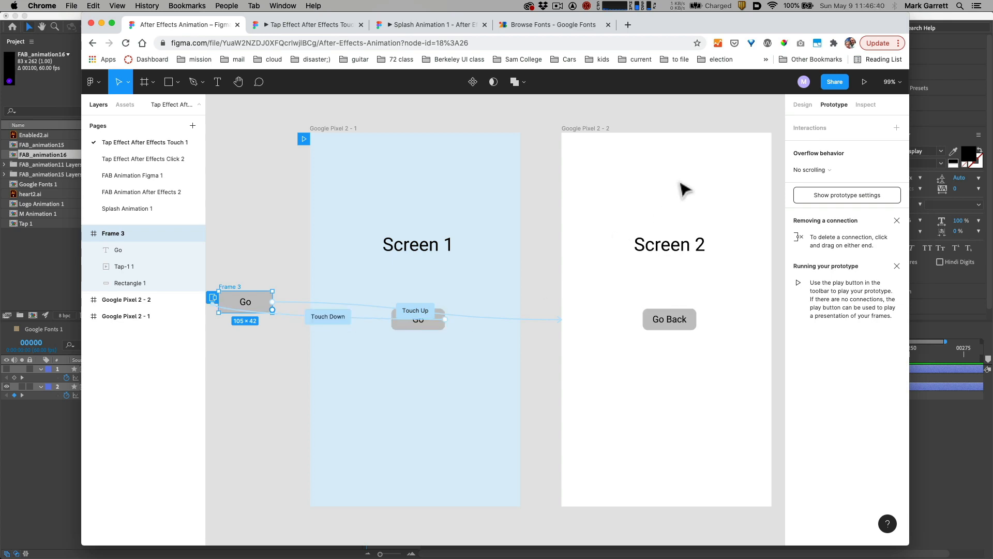
pyautogui.press('alt+super+8')
pyautogui.press('alt+super+8')
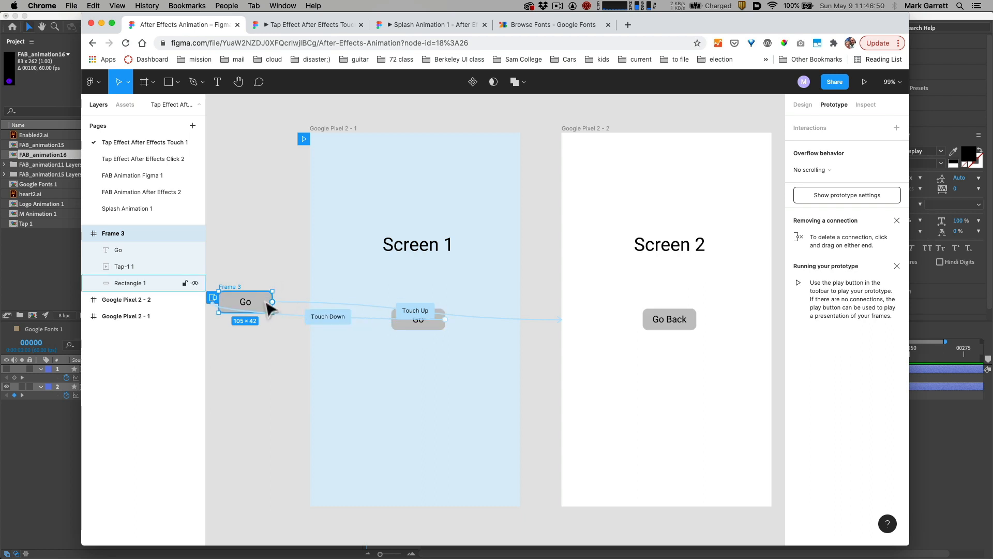
# - Examine the Screen 1 Go button's Touch Down overlay interaction and expand the Google Pixel 2 - 2 and Google Pixel 2 - 1 layers
pyautogui.click(213, 297)
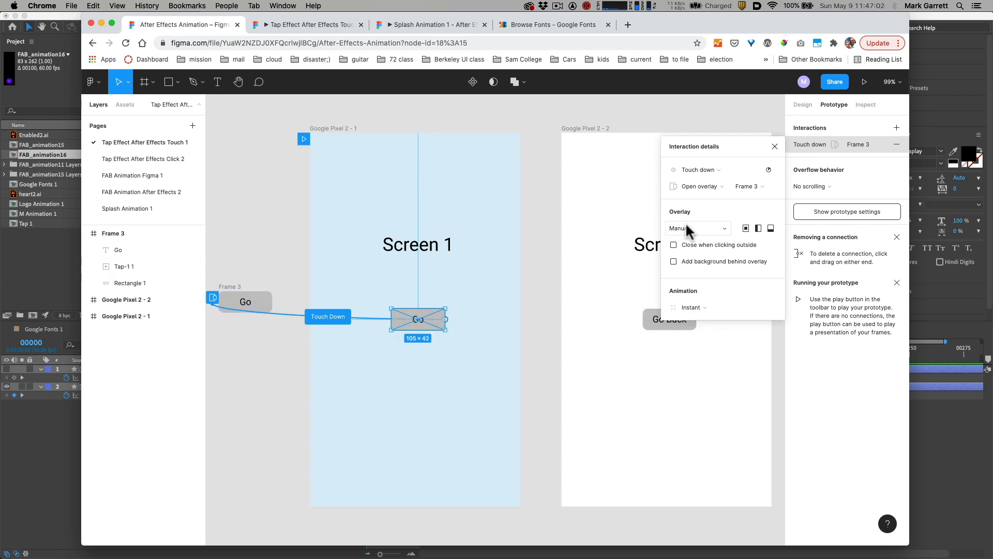
pyautogui.click(435, 331)
pyautogui.click(85, 300)
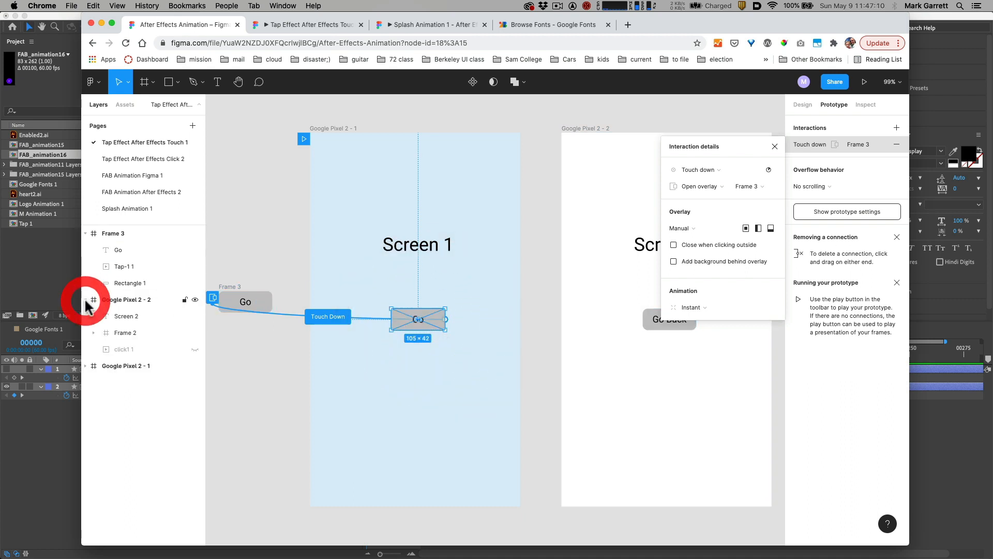
pyautogui.click(85, 366)
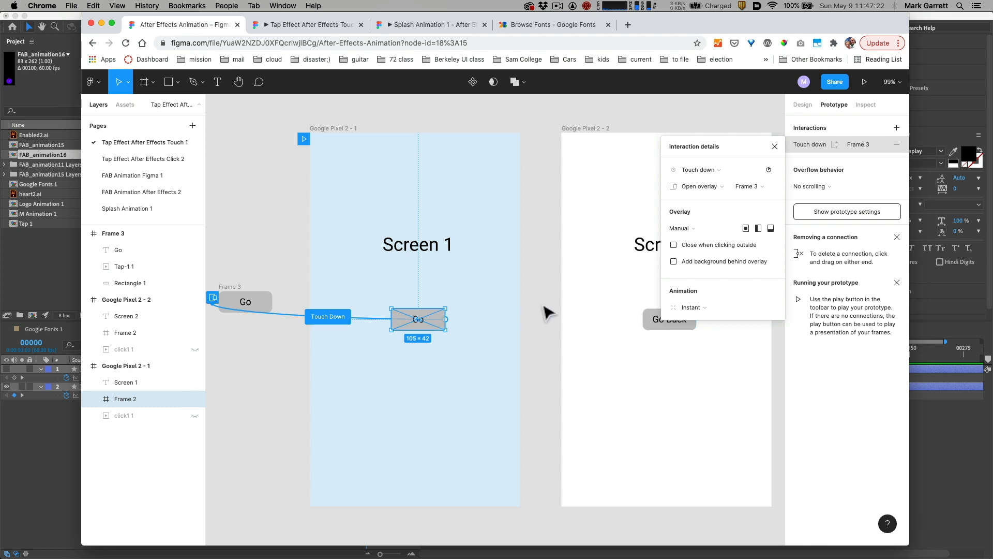
# - Turn on the 300 ms delay for the Screen 1 Go button's Touch Down interaction, and close its details
pyautogui.click(769, 170)
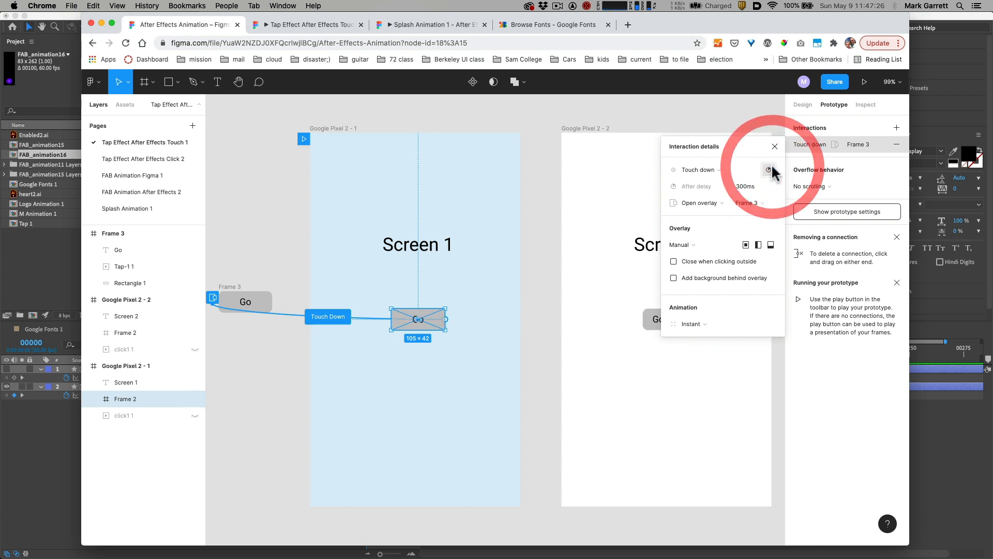
pyautogui.click(775, 146)
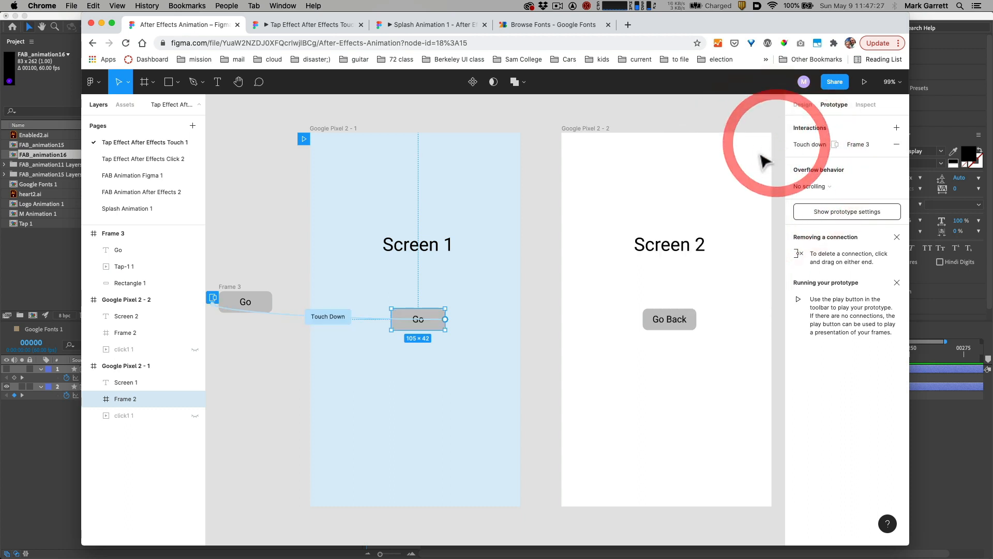
pyautogui.click(547, 259)
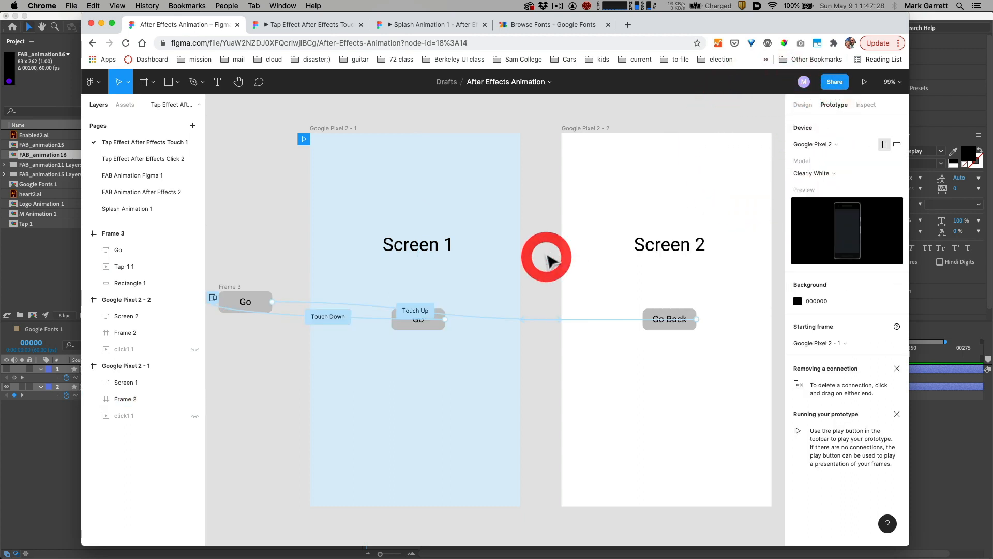
# - Present the Touch 1 prototype and test the tap effect by going between Screen 1 and Screen 2 with Go and Go Back
pyautogui.click(864, 83)
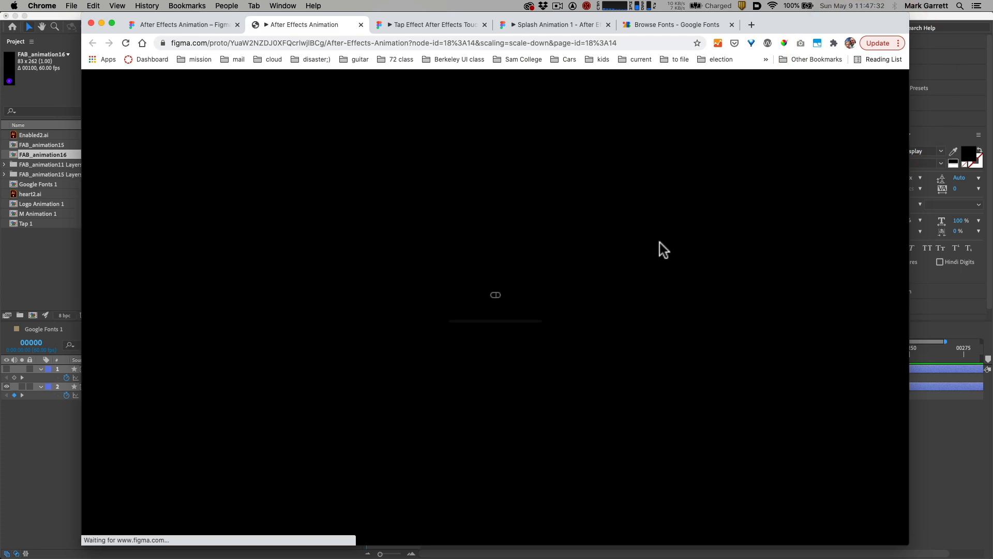
pyautogui.click(510, 307)
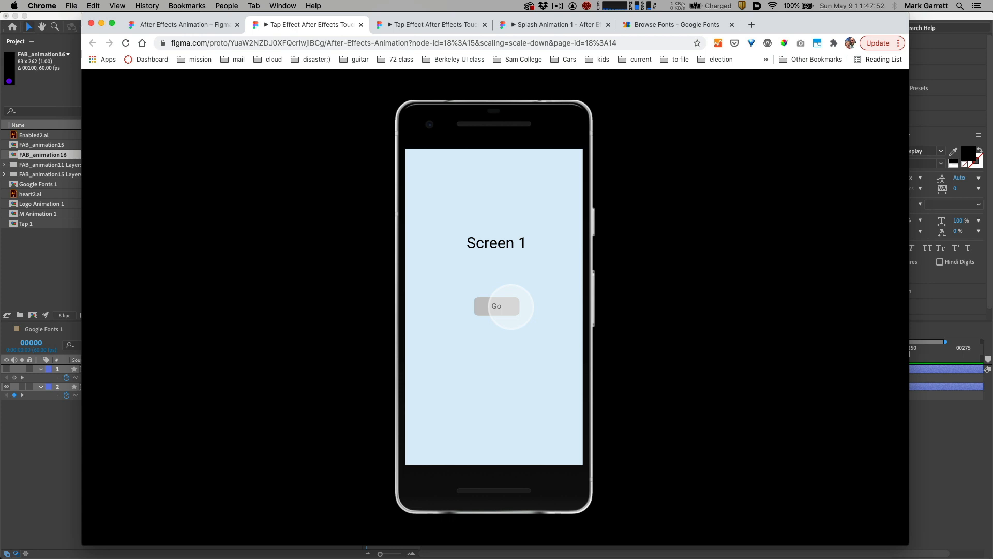
pyautogui.click(511, 307)
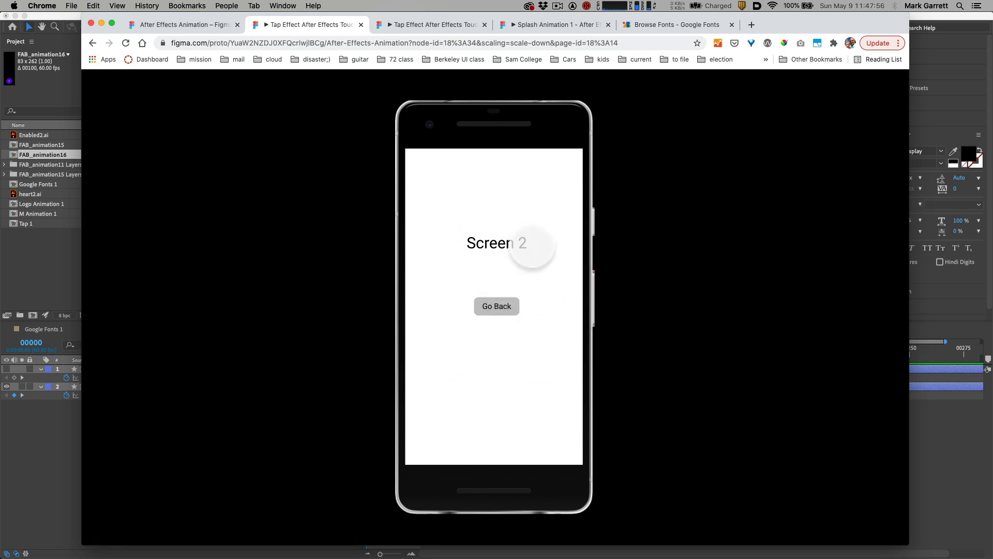
pyautogui.click(497, 305)
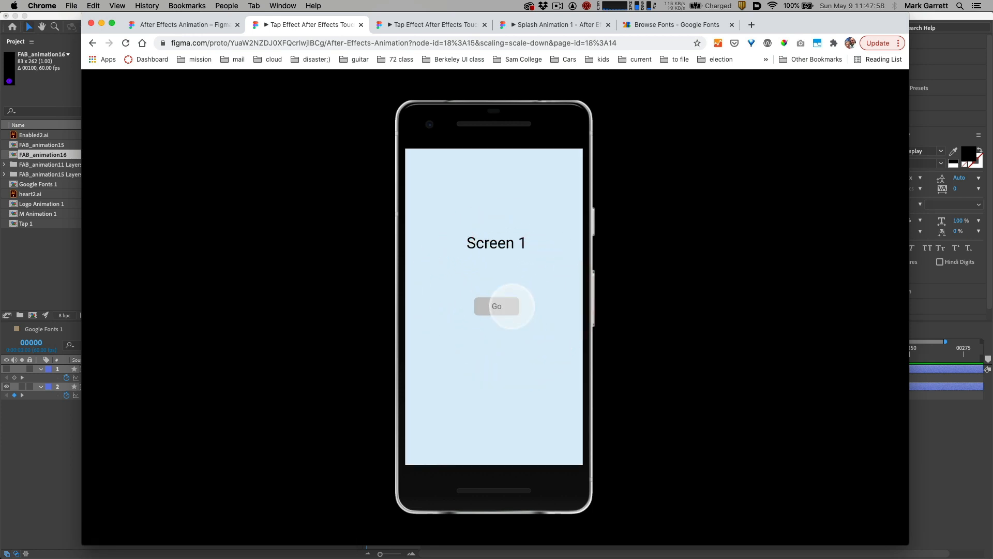
pyautogui.click(513, 307)
pyautogui.click(508, 304)
pyautogui.click(510, 305)
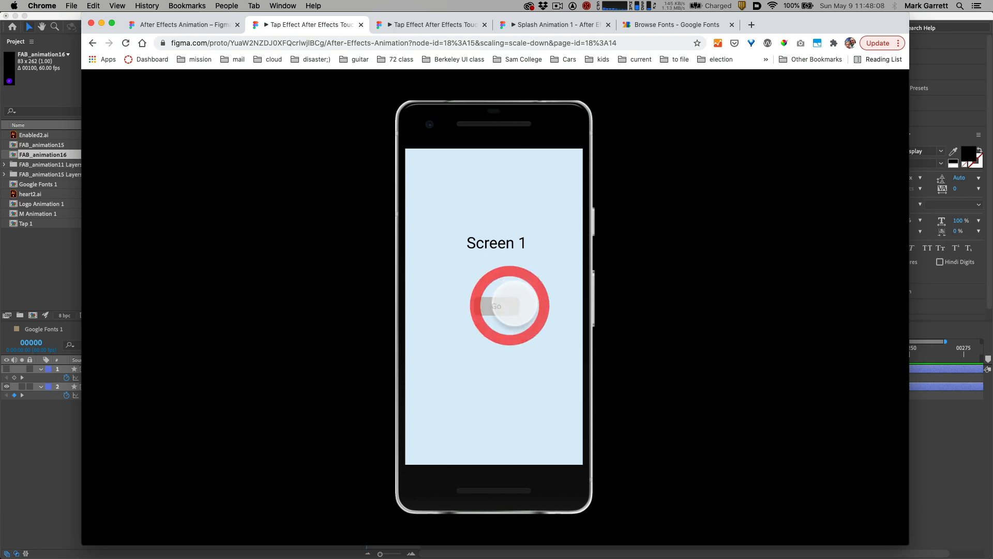
# - Return to the After Effects Animation file and examine the Go button's Touch Down connection and the Go Back button's Tap interaction
pyautogui.click(206, 24)
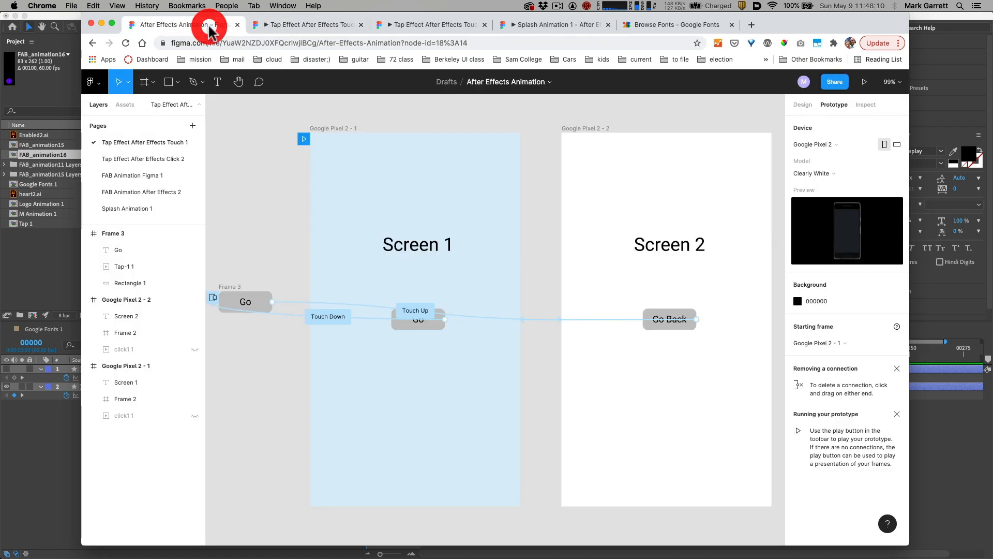
pyautogui.click(325, 317)
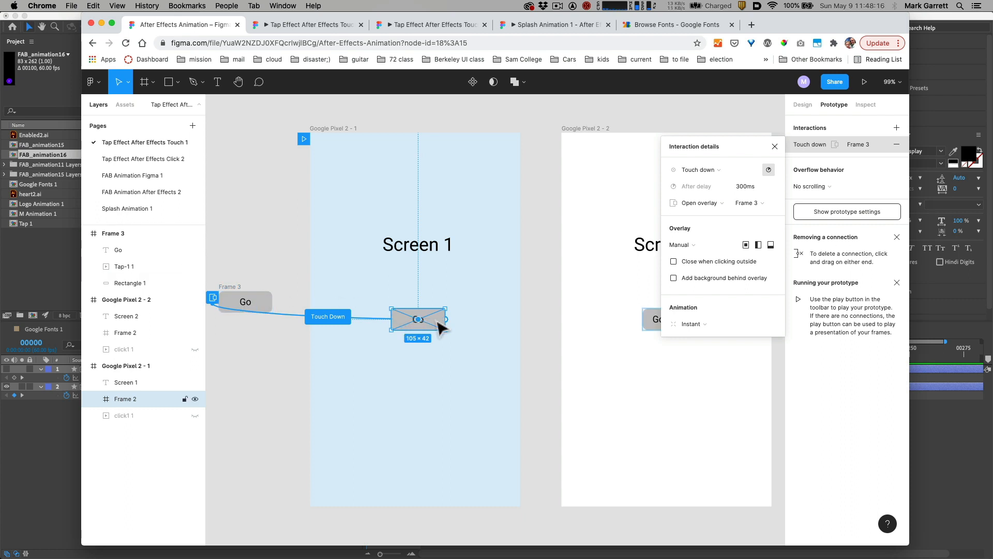
pyautogui.click(548, 317)
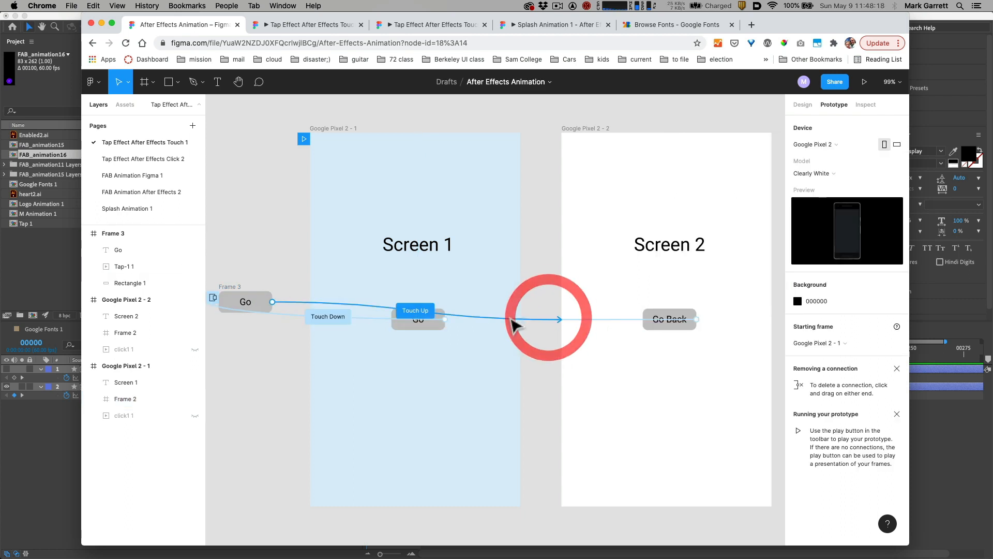
pyautogui.click(689, 318)
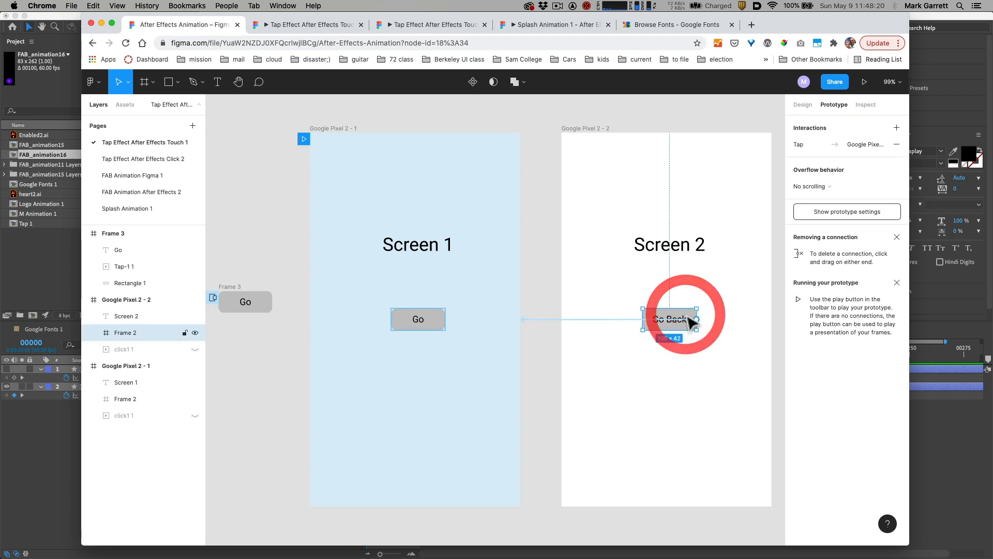
pyautogui.click(840, 148)
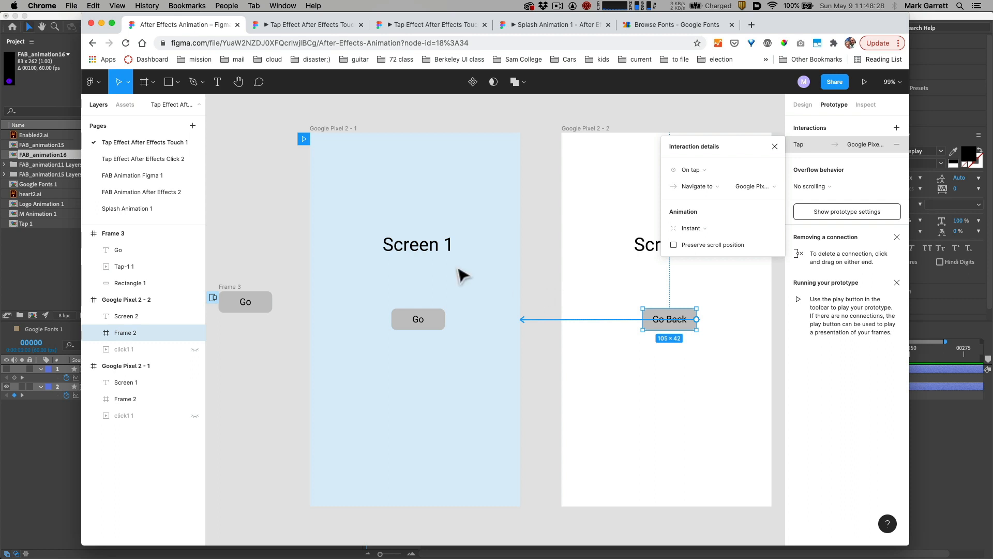
# - Compare the triggers on the Tap Effect After Effects Touch 1 page with those on the Tap Effect After Effects Click 2 page
pyautogui.click(159, 159)
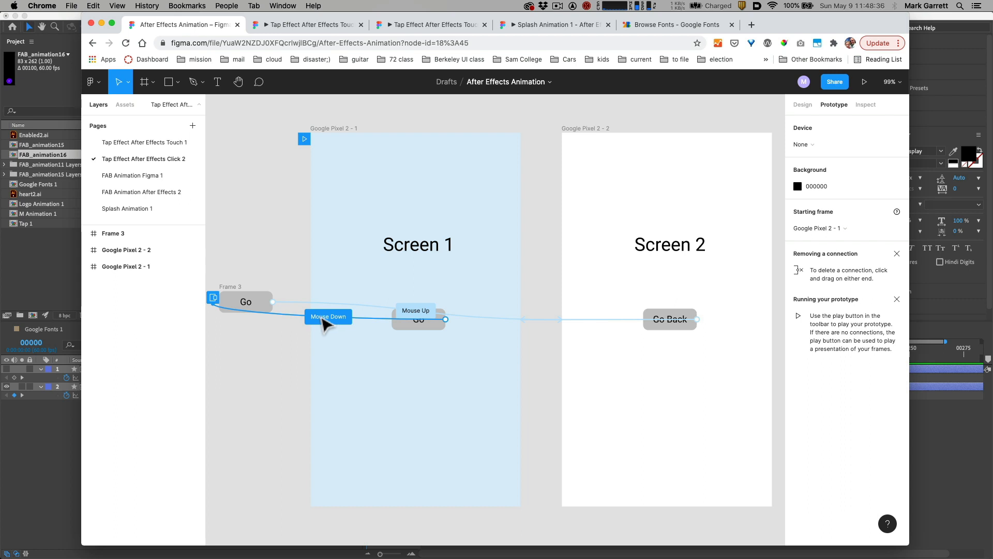
pyautogui.click(163, 142)
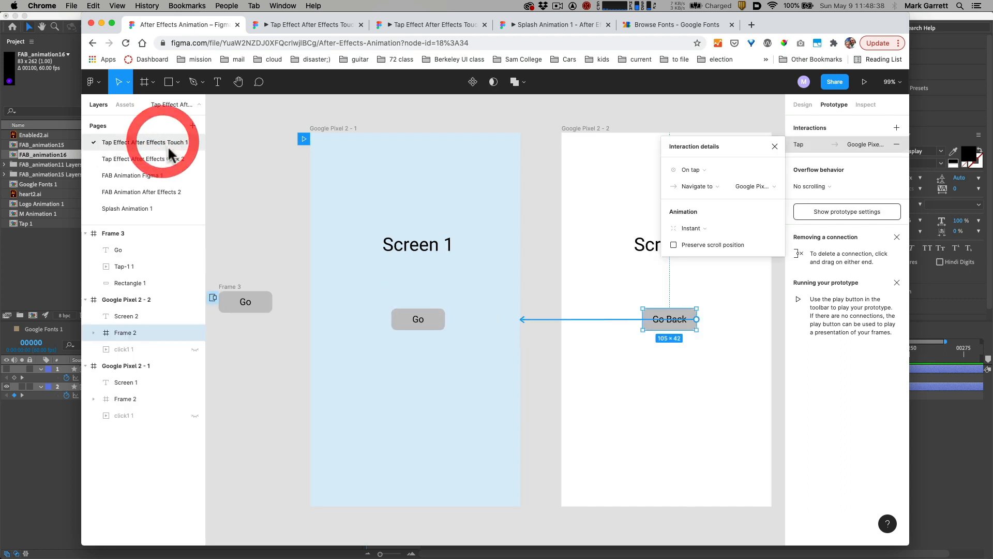
pyautogui.click(277, 338)
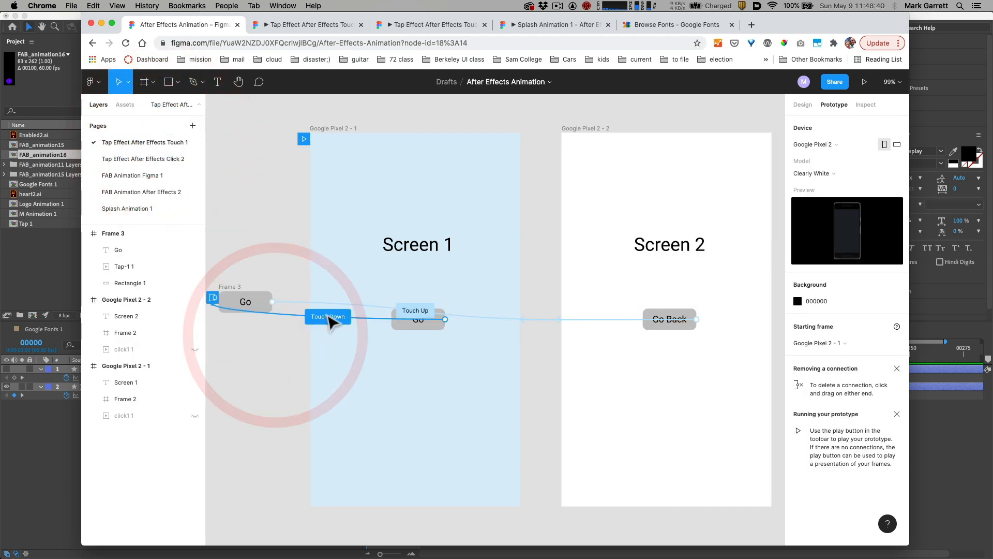
pyautogui.click(158, 156)
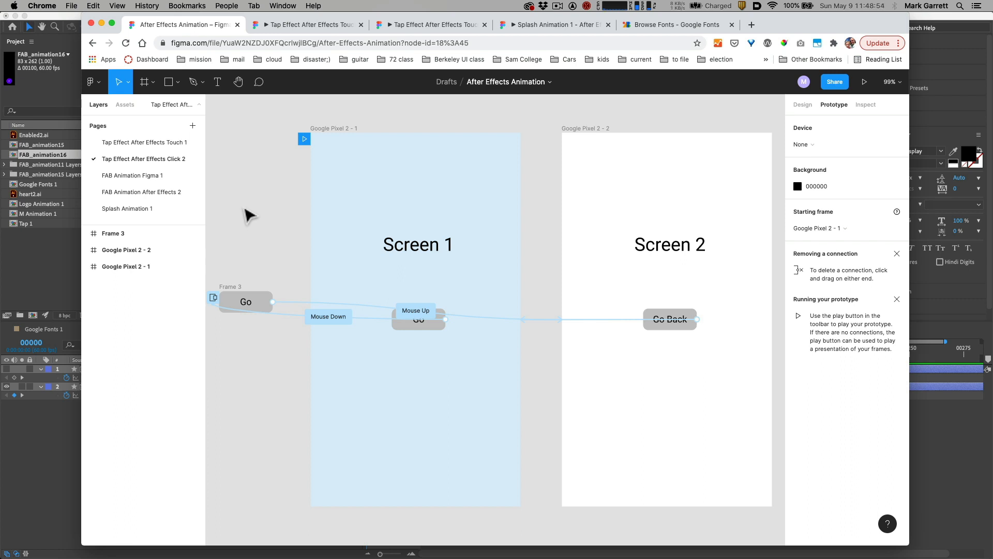
# - Open the FAB Animation Figma 1 page and examine the Smart animate tap interaction of the FAB on Google Pixel 2 - 2
pyautogui.click(142, 177)
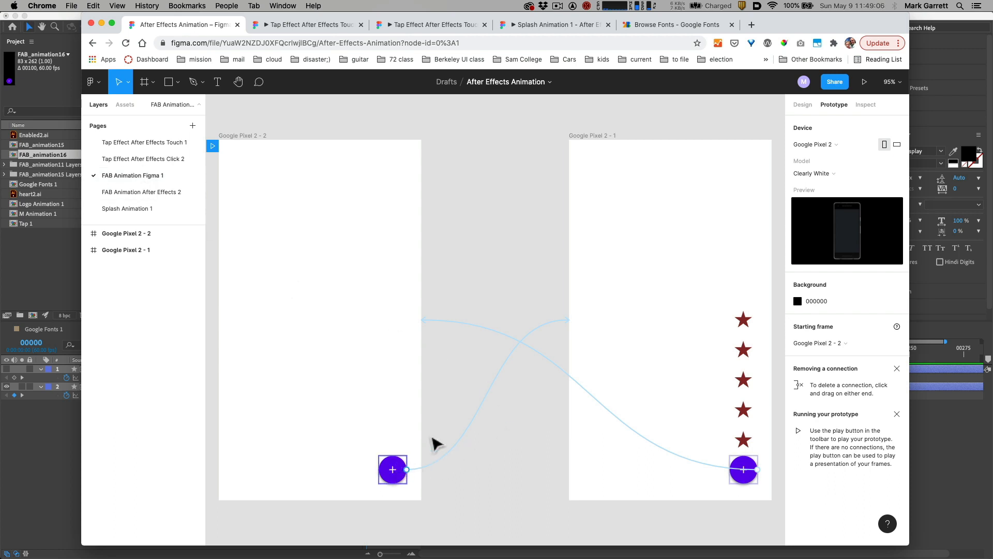
pyautogui.click(394, 469)
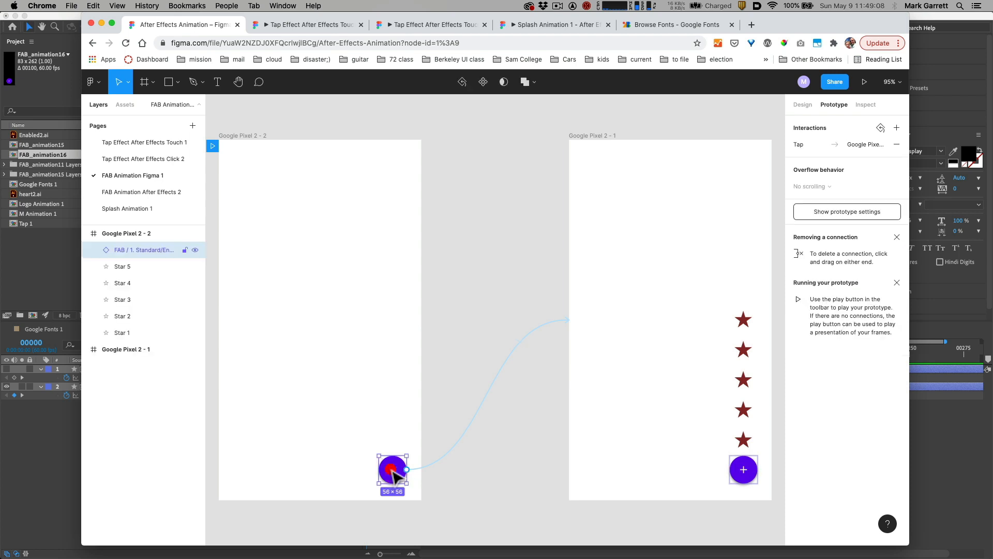
pyautogui.click(445, 462)
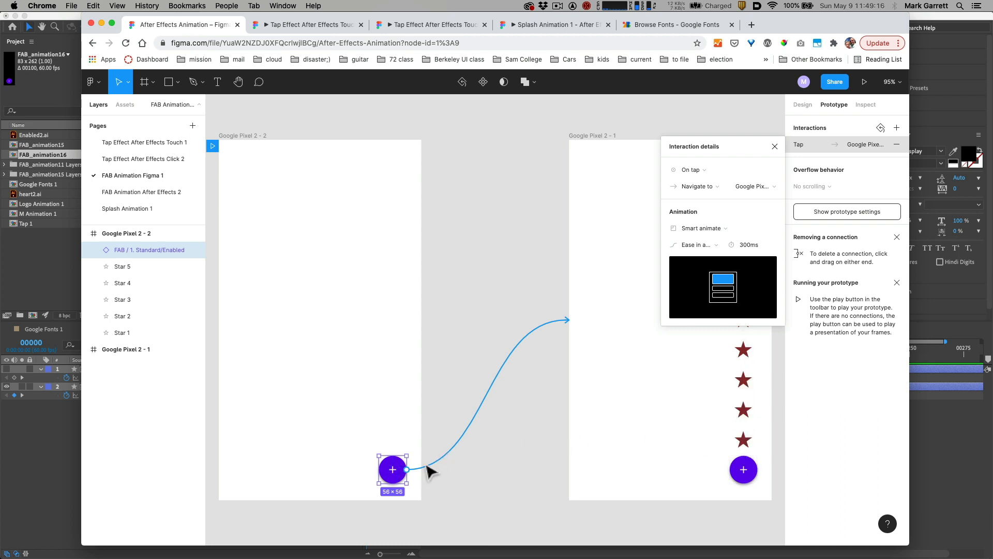
pyautogui.click(443, 496)
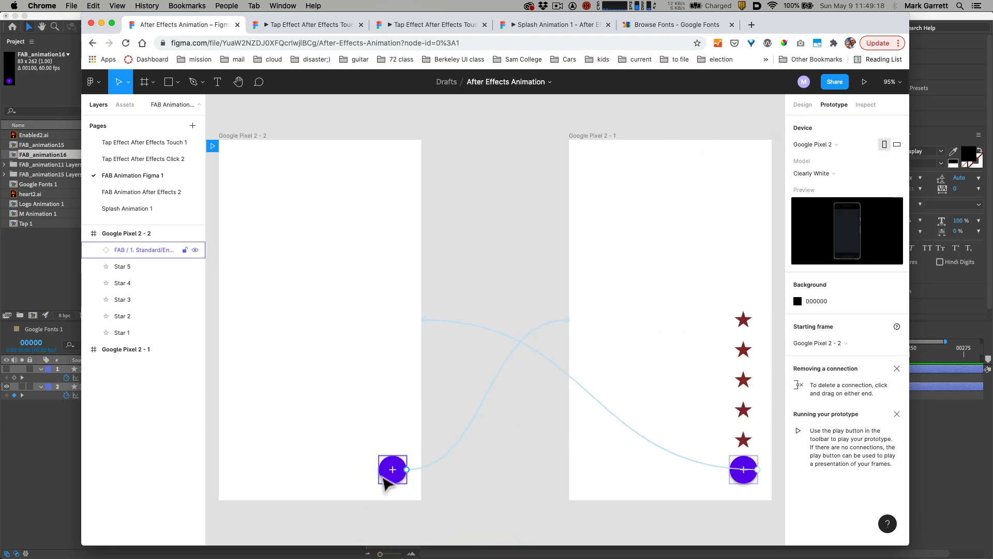
# - Examine the star layers stacked behind the FAB on Google Pixel 2 - 2, and recheck the FAB's connection to Google Pixel 2 - 1
pyautogui.click(381, 471)
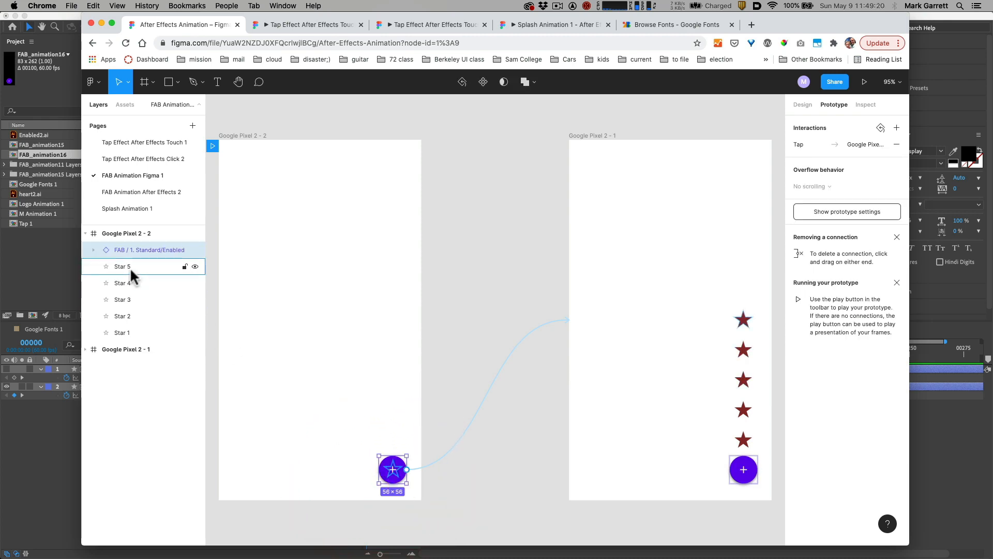
pyautogui.click(125, 316)
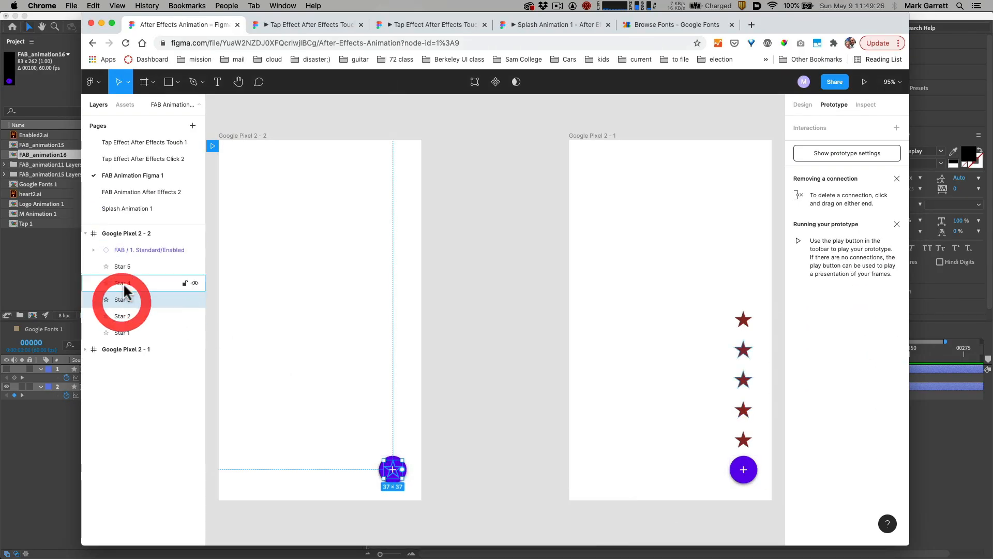
pyautogui.click(129, 269)
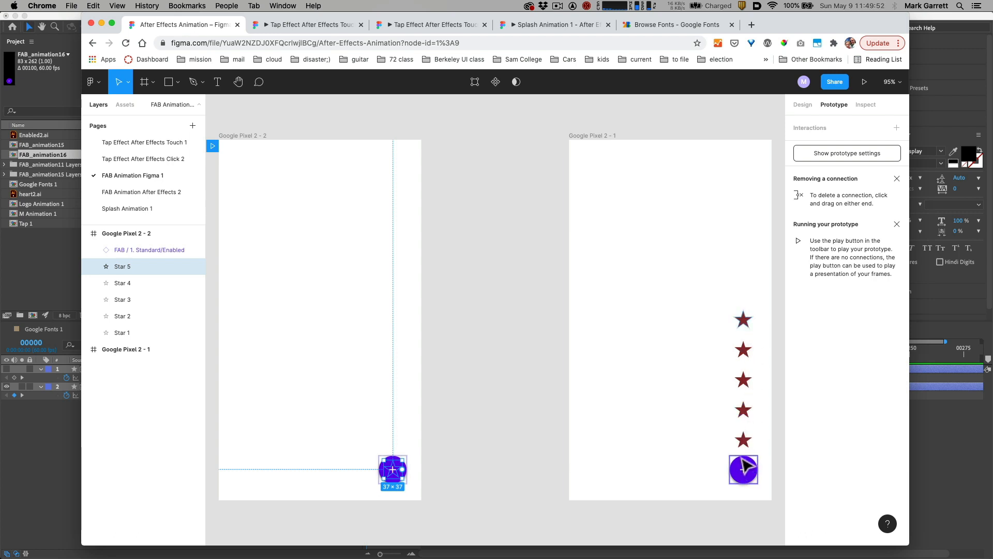
pyautogui.click(489, 499)
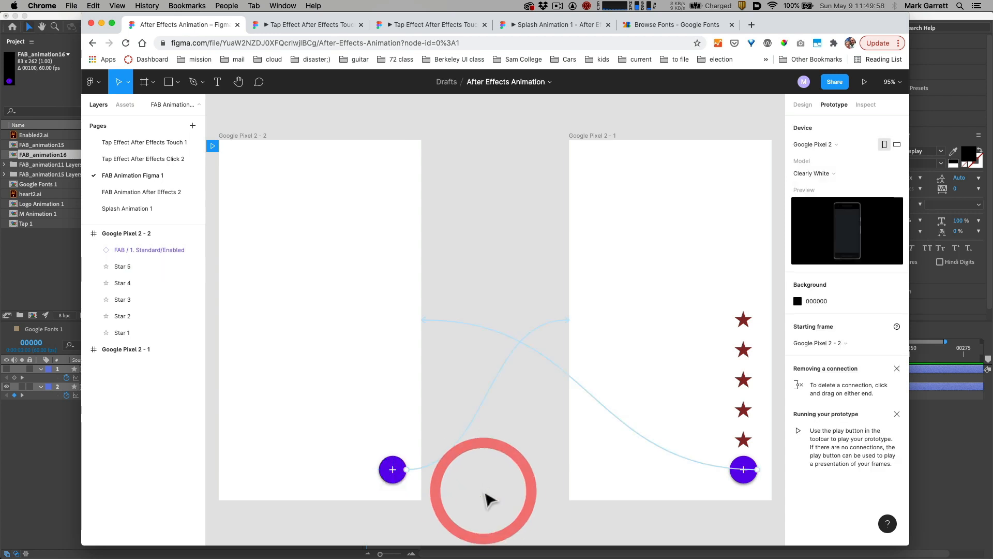
pyautogui.click(468, 438)
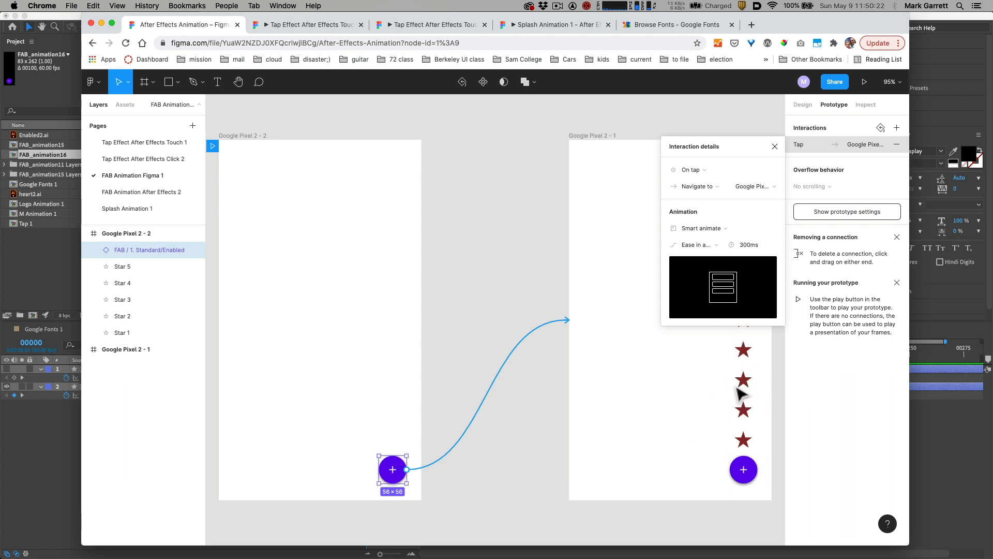
pyautogui.click(775, 146)
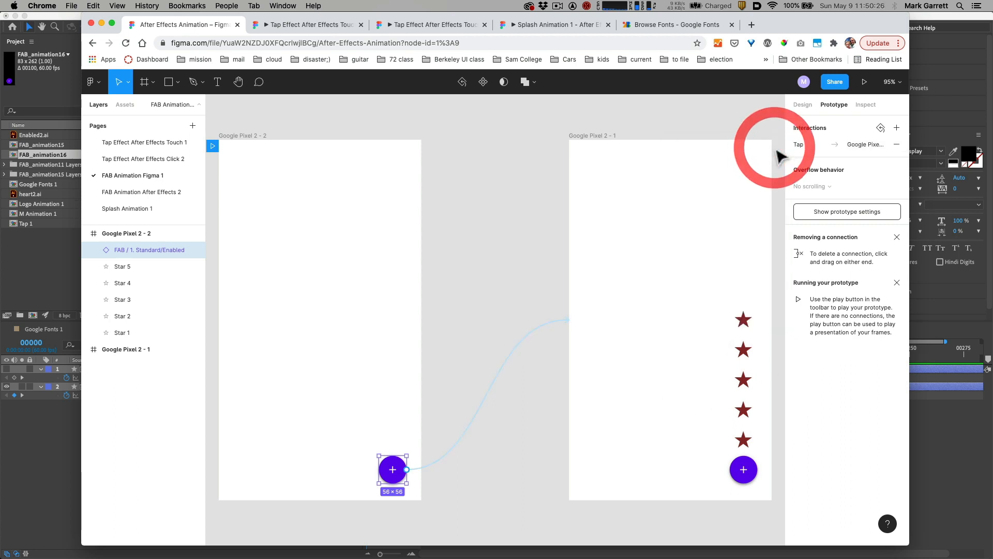
# - Present the FAB Animation Figma 1 prototype, expand and collapse the stars repeatedly with the plus button, and switch to After Effects
pyautogui.click(865, 82)
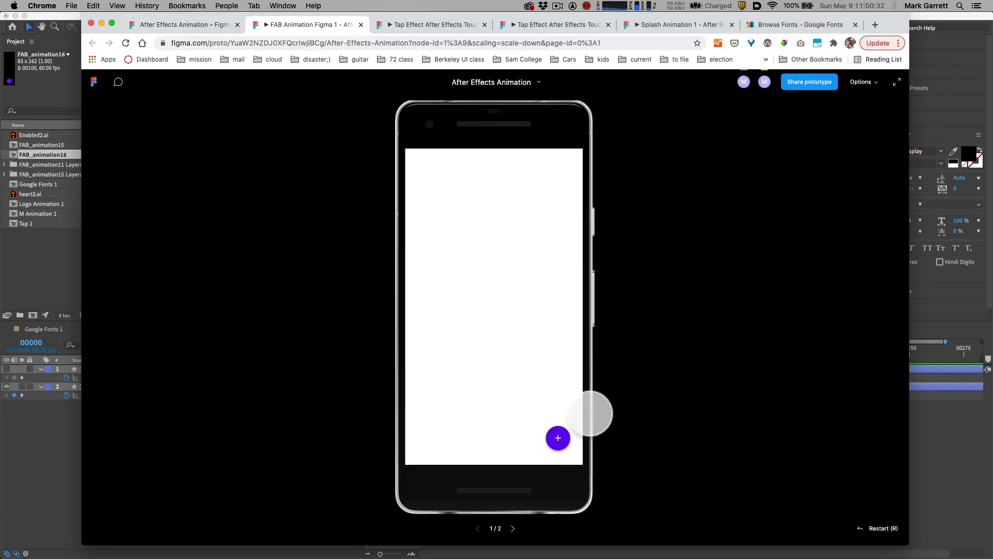
pyautogui.click(557, 438)
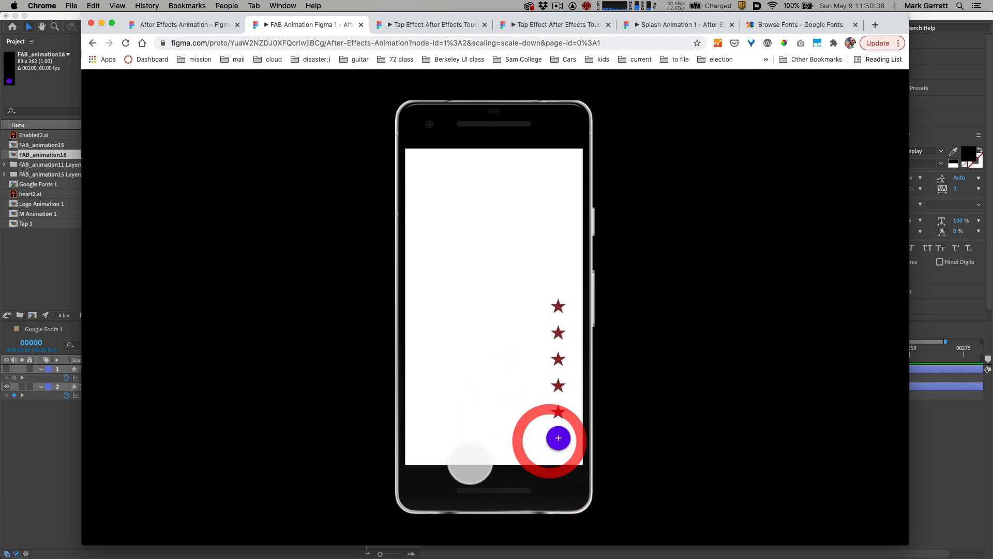
pyautogui.click(558, 438)
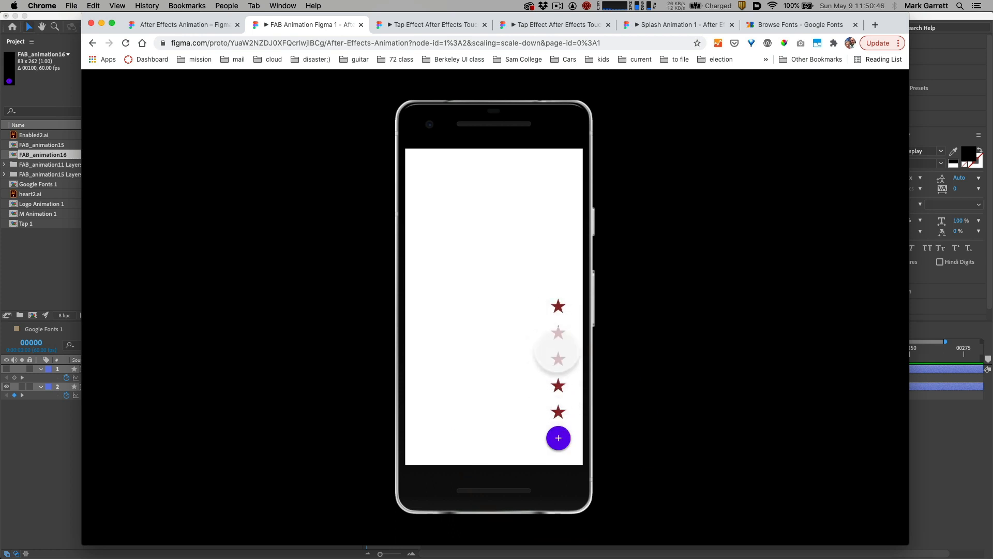
pyautogui.click(559, 441)
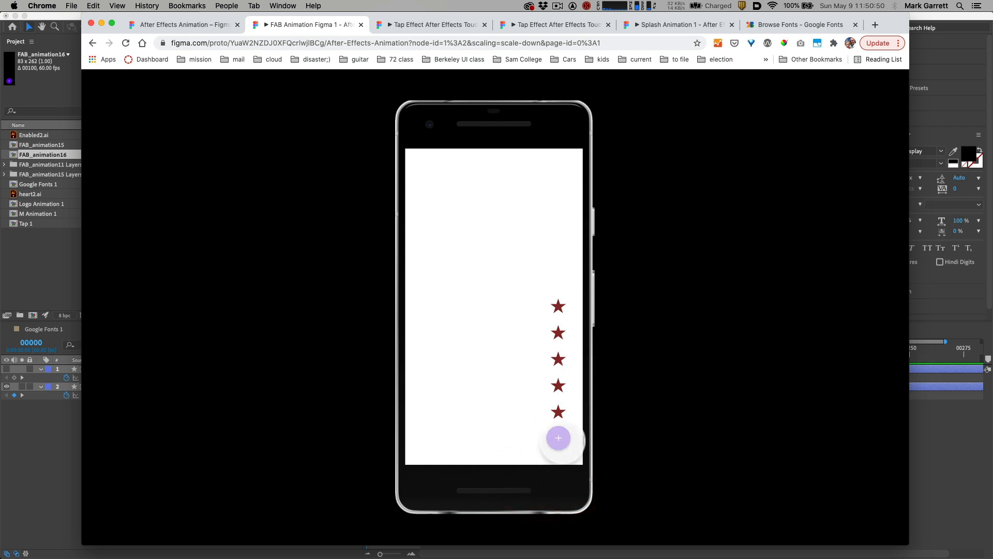
pyautogui.click(559, 439)
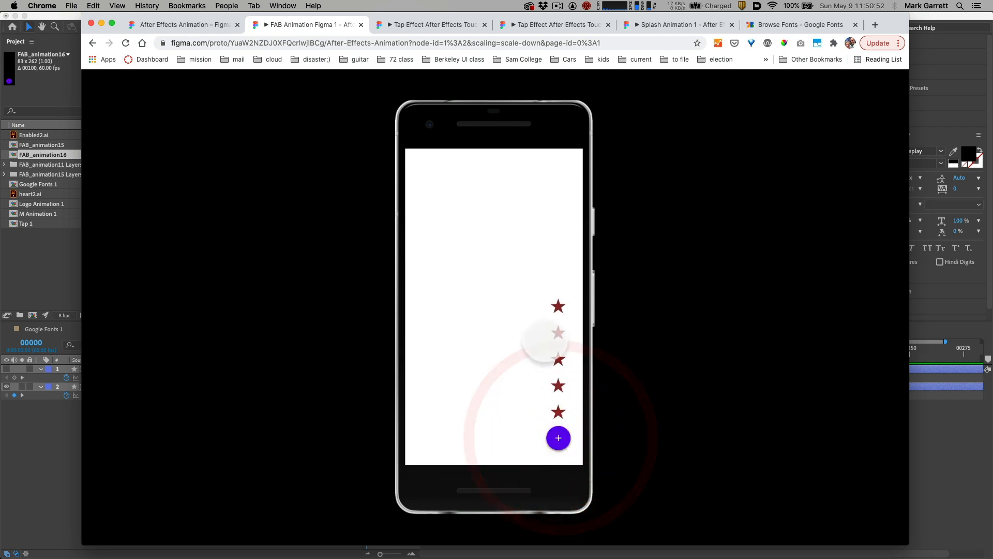
pyautogui.click(559, 438)
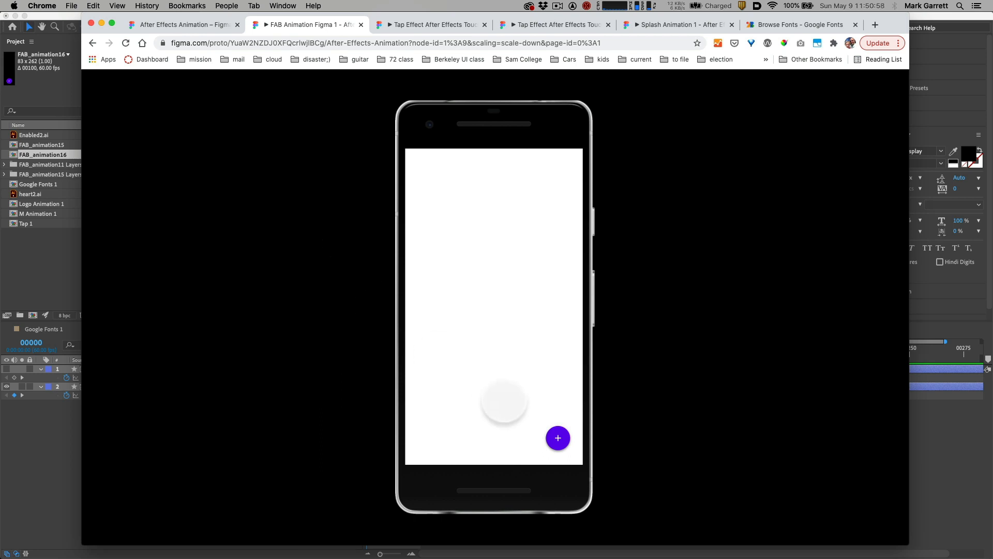
pyautogui.click(557, 437)
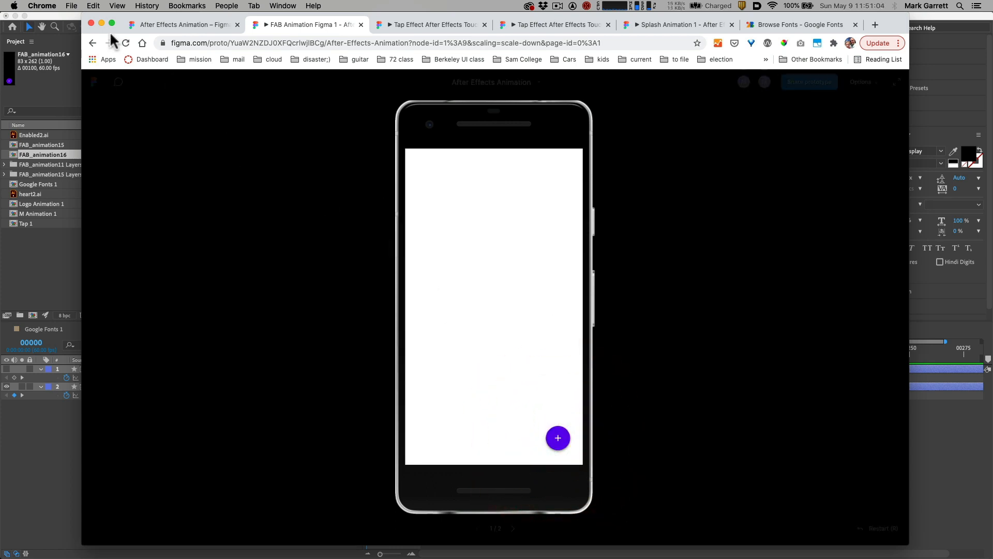
pyautogui.click(60, 25)
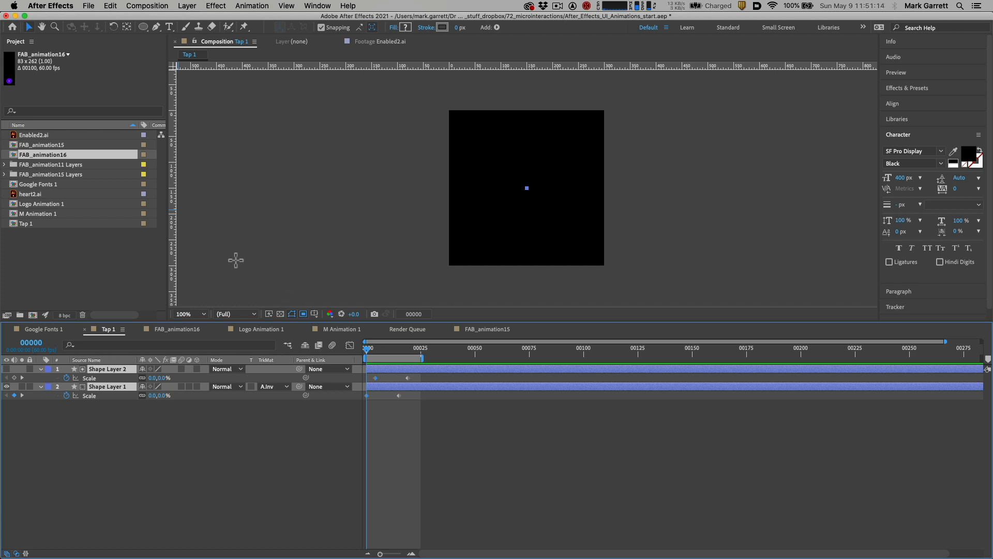
# - Open the FAB_animation16 composition, enlarge its preview to 200%, and scrub through the hearts' motion up to frame 49
pyautogui.click(188, 329)
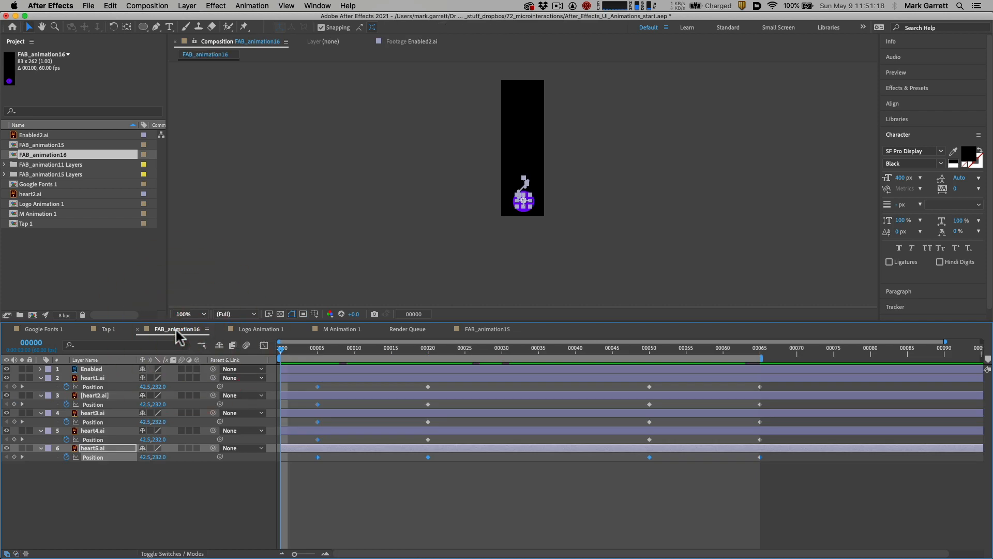
pyautogui.moveTo(282, 354); pyautogui.dragTo(491, 347)
pyautogui.scroll(1, 544, 188)
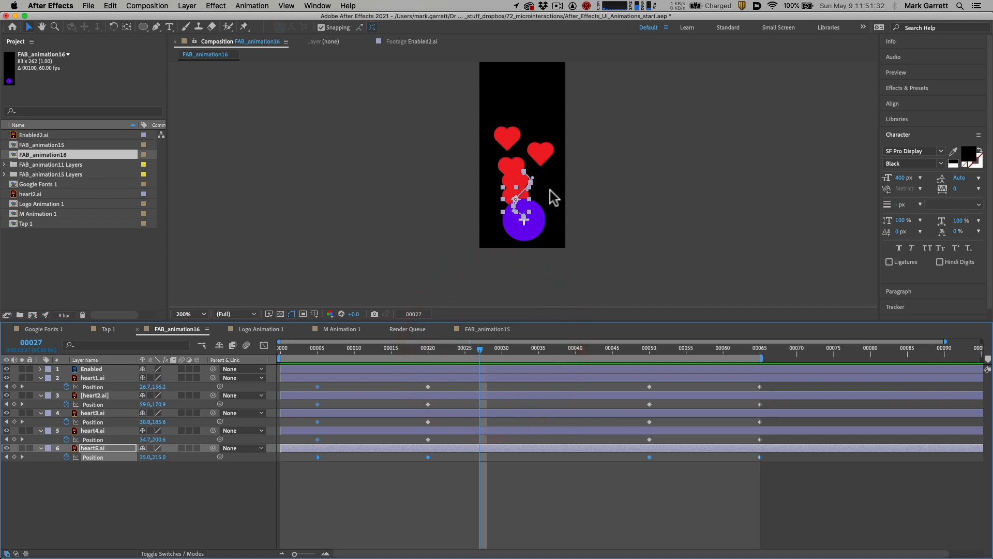
pyautogui.scroll(-3, 610, 227)
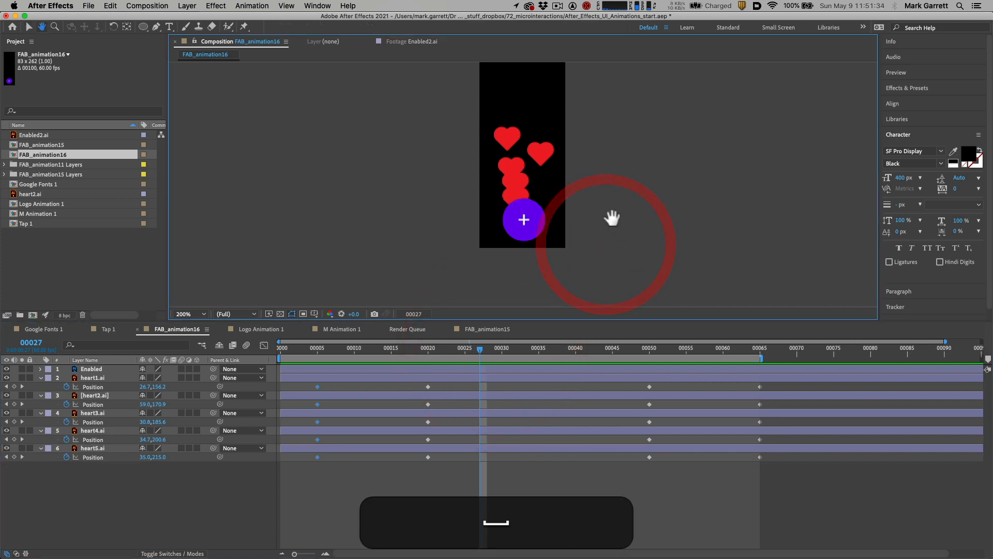
pyautogui.scroll(2, 610, 216)
pyautogui.press('space')
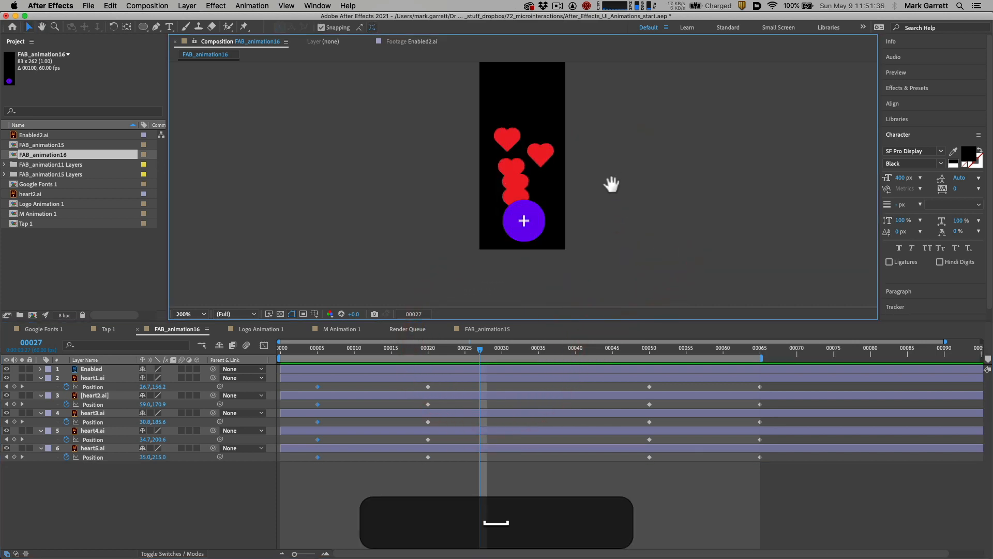
pyautogui.moveTo(612, 185); pyautogui.dragTo(585, 224)
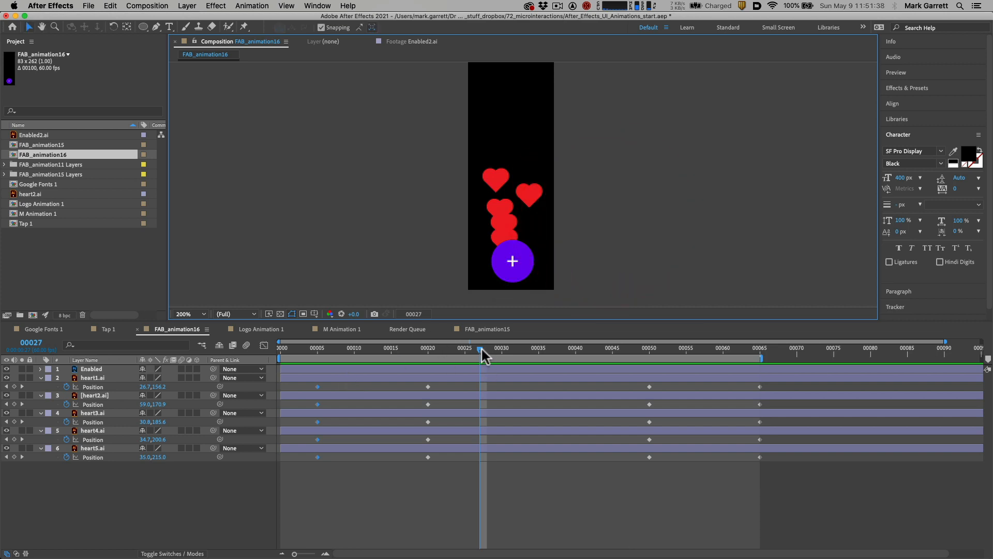
pyautogui.moveTo(483, 349); pyautogui.dragTo(642, 358)
# - At frame 50, nudge heart4.ai to the left so its Position is 33.8, 168.7
pyautogui.click(518, 194)
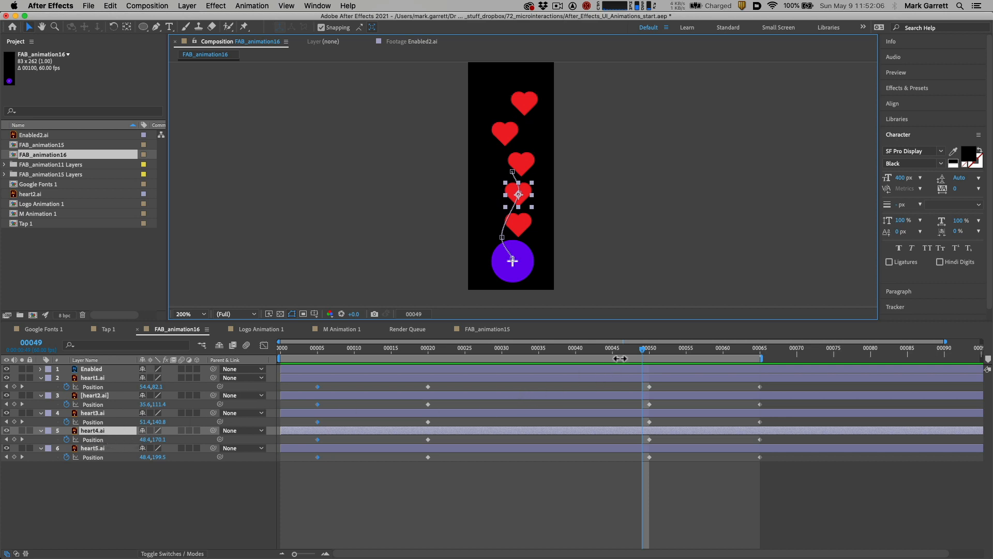
pyautogui.moveTo(643, 356)
pyautogui.mouseDown()
pyautogui.moveTo(656, 355)
pyautogui.moveTo(650, 350)
pyautogui.mouseUp()
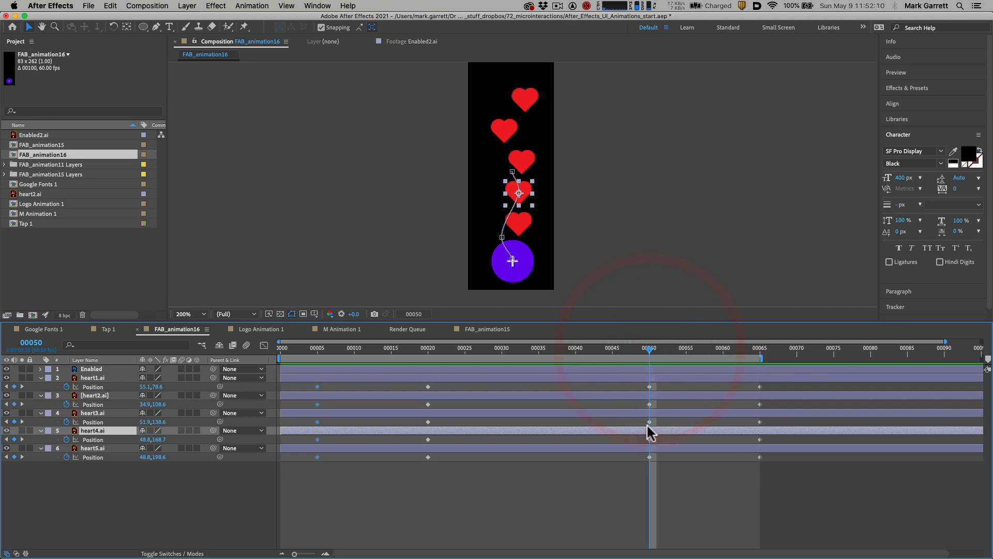
pyautogui.press('alt+super+8')
pyautogui.hotkey('shift', 'Left')
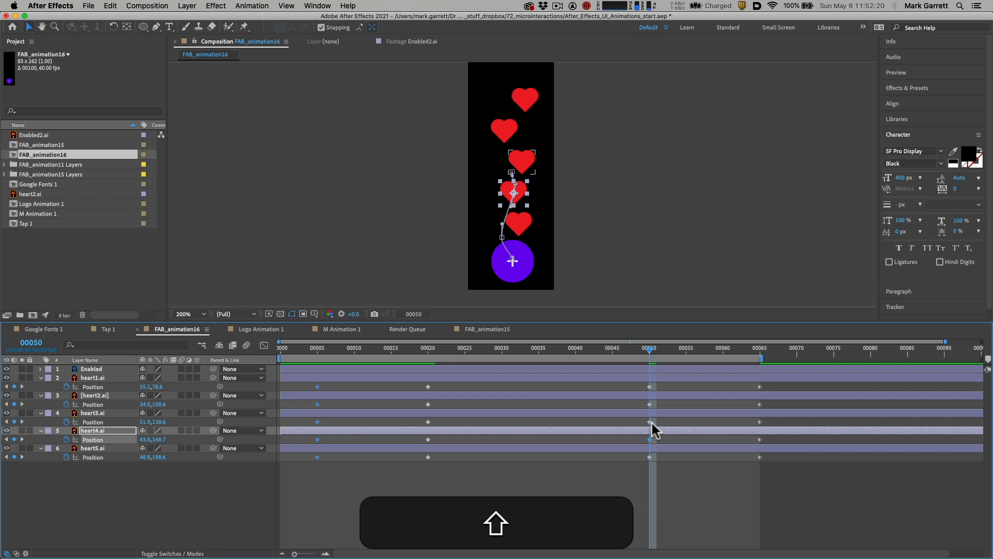
pyautogui.hotkey('shift', 'Left')
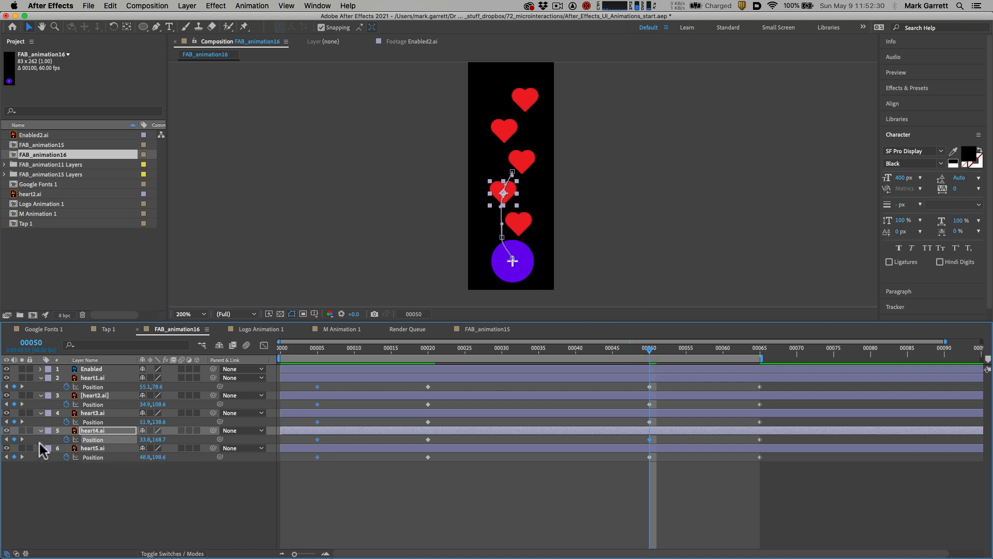
pyautogui.press('alt+super+8')
# - Scrub back and forth through FAB_animation16 to review the hearts' paths, and stop at frame 42
pyautogui.moveTo(649, 352); pyautogui.dragTo(517, 353)
pyautogui.moveTo(725, 352); pyautogui.dragTo(477, 342)
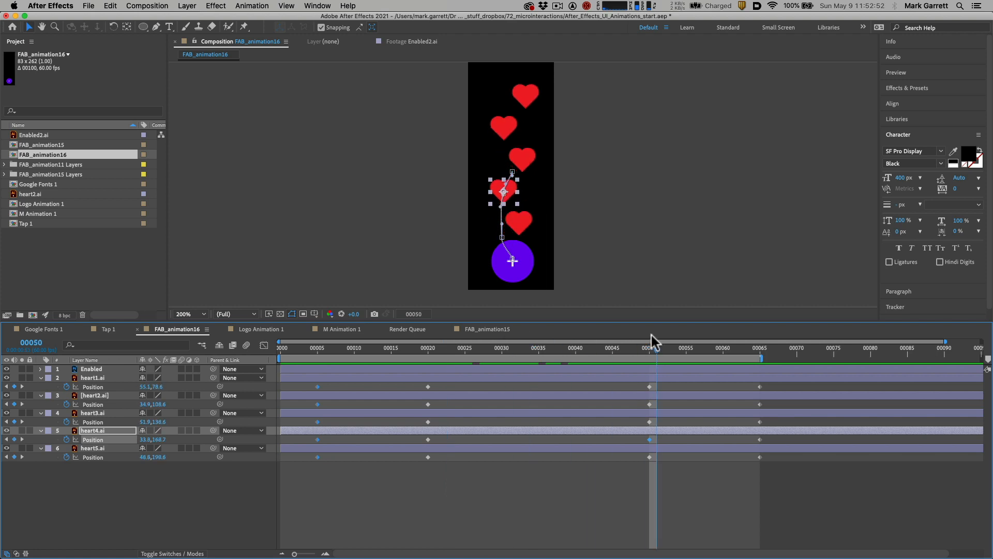
pyautogui.moveTo(651, 336); pyautogui.dragTo(601, 338)
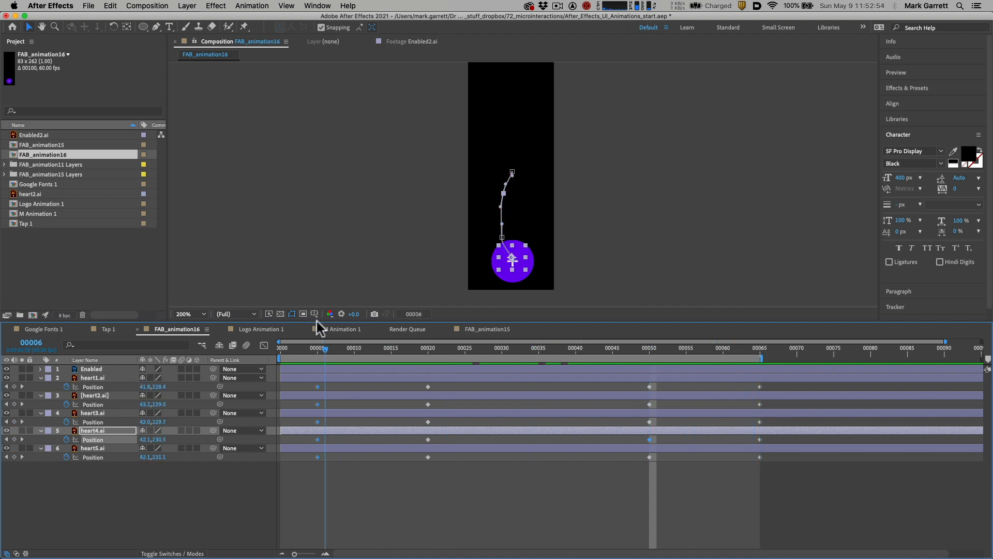
pyautogui.moveTo(316, 321); pyautogui.dragTo(365, 336)
pyautogui.moveTo(296, 352); pyautogui.dragTo(517, 354)
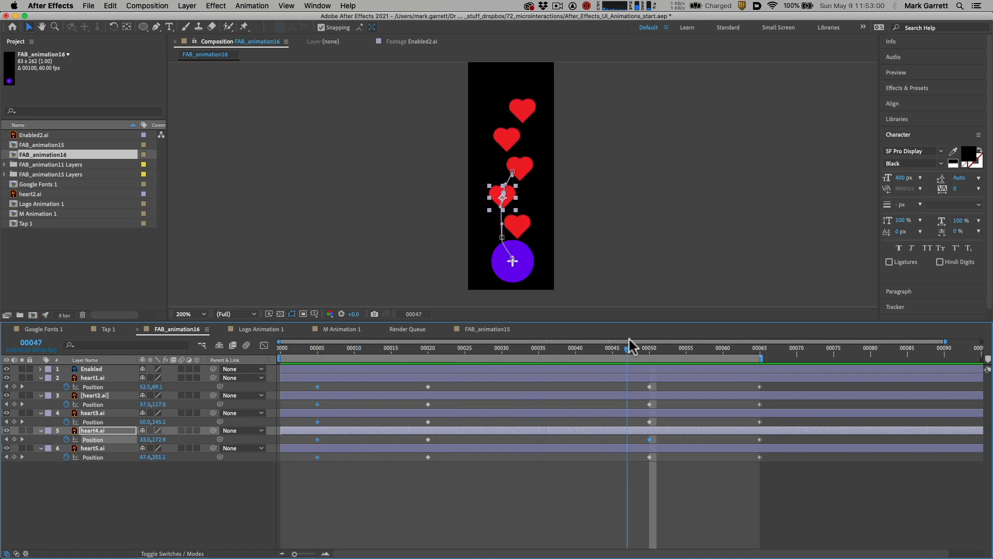
pyautogui.moveTo(629, 340); pyautogui.dragTo(592, 352)
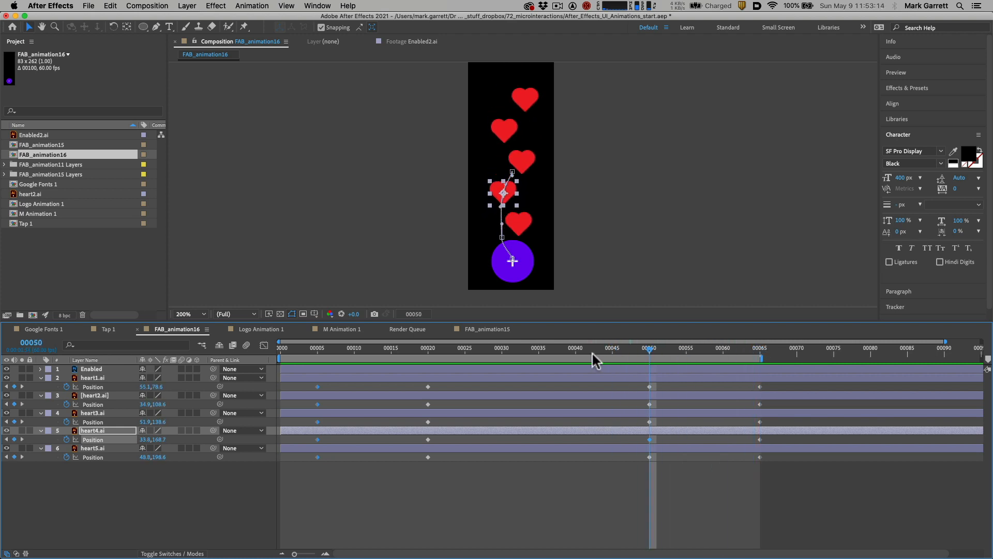
pyautogui.click(592, 352)
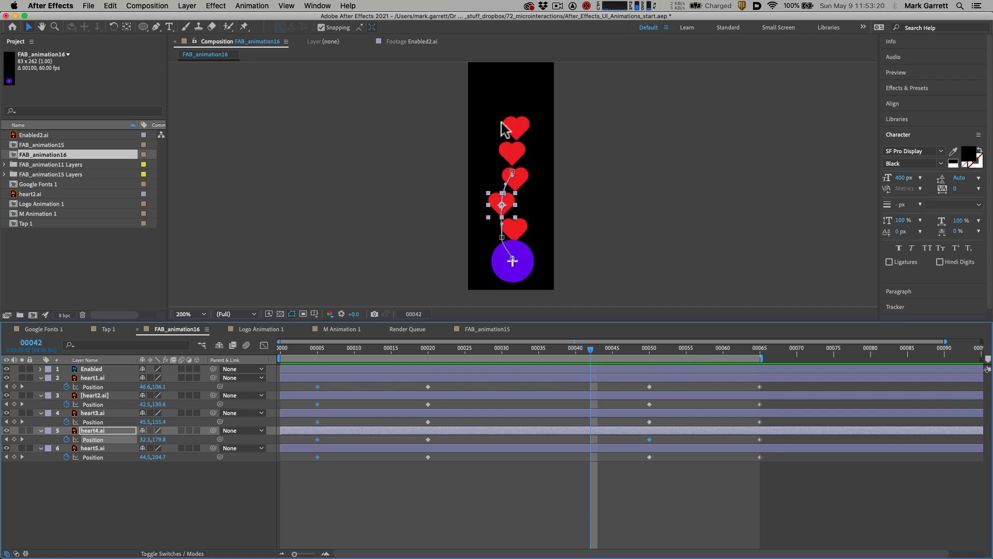
# - Switch to the Figma design file in Chrome and open the FAB Animation After Effects 2 page
pyautogui.middleClick(336, 245)
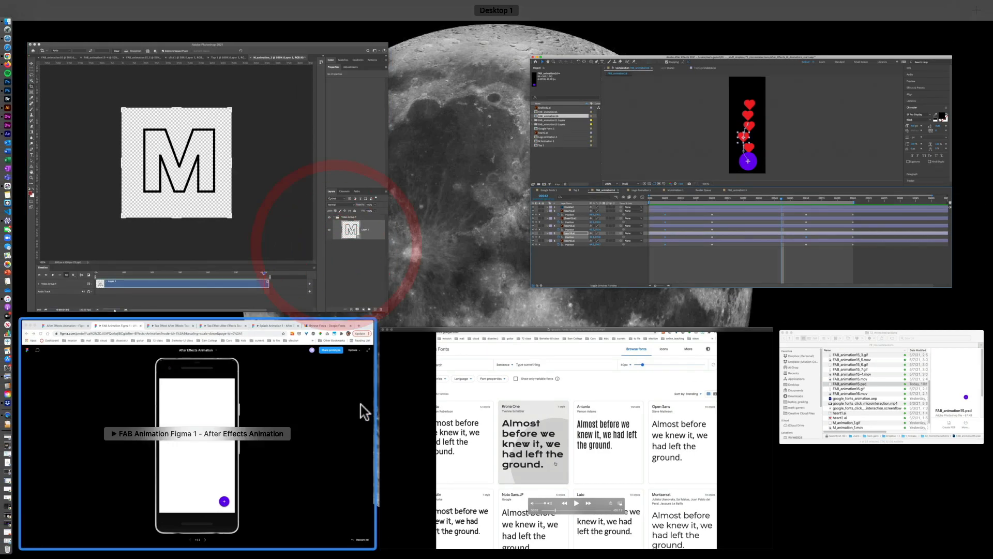
pyautogui.click(283, 392)
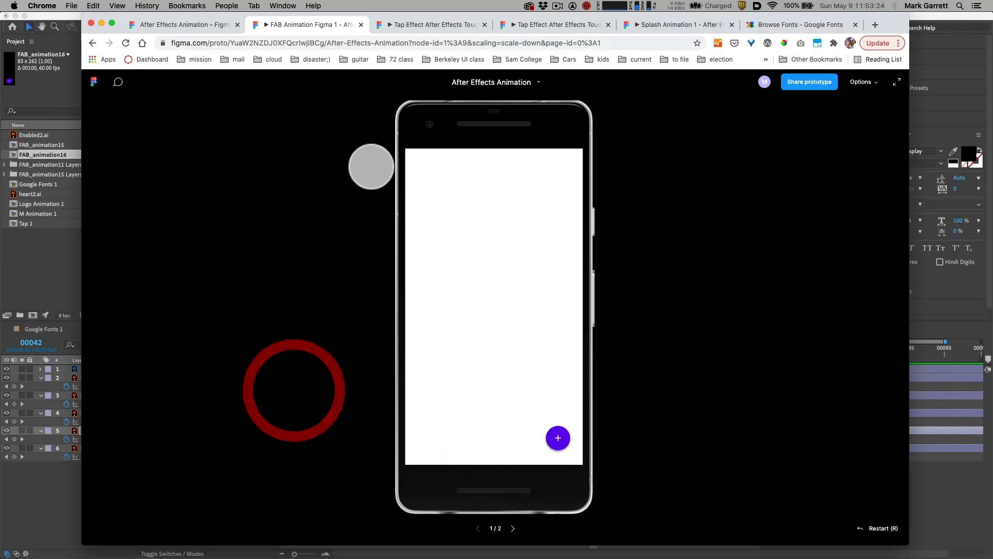
pyautogui.click(191, 25)
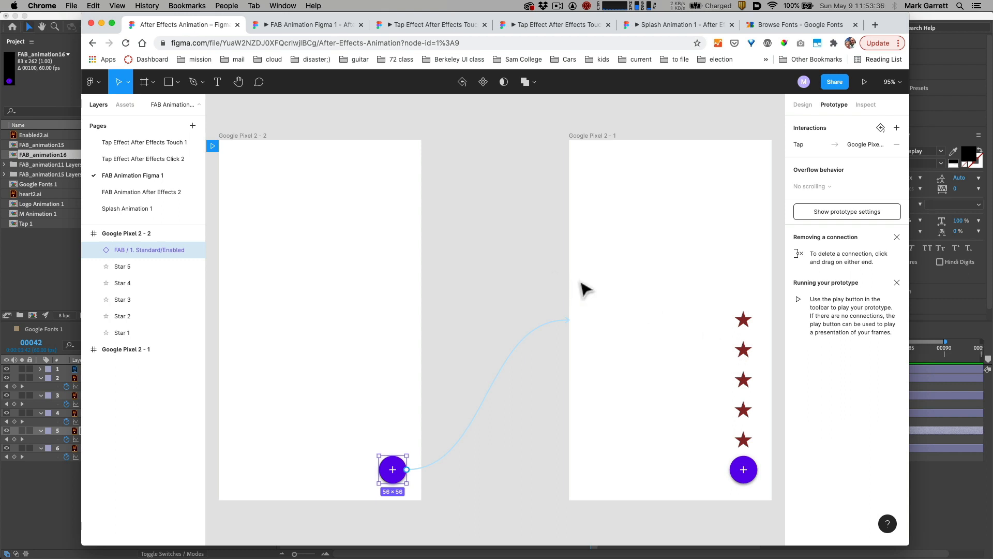
pyautogui.click(475, 257)
pyautogui.click(159, 193)
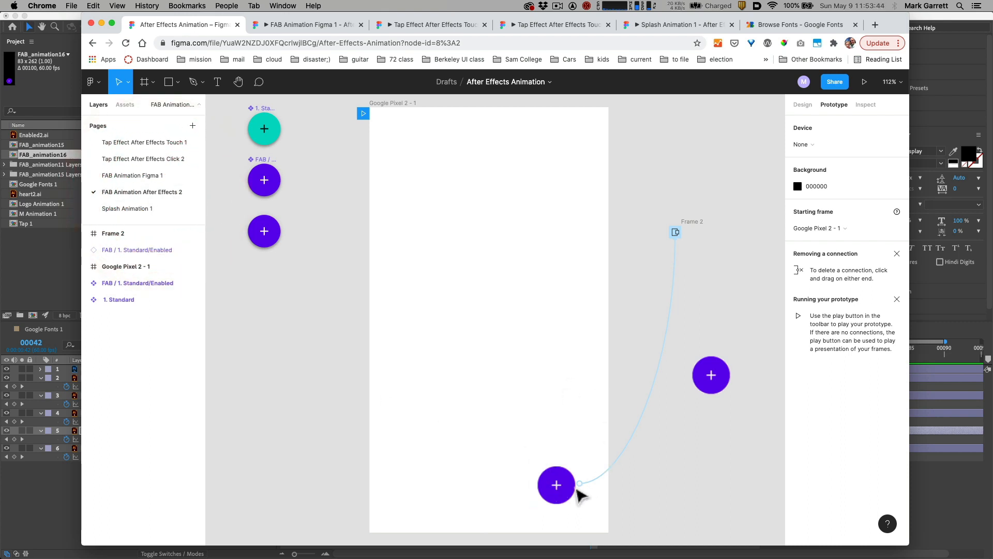
# - Examine the click interaction between the FAB on Google Pixel 2 - 1 and Frame 2, including its overlay settings
pyautogui.click(556, 497)
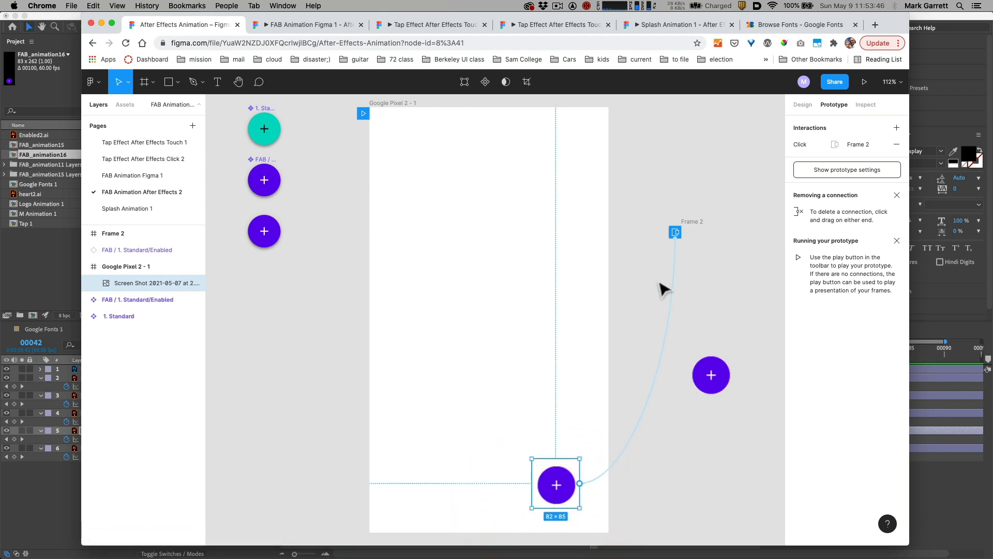
pyautogui.click(676, 231)
pyautogui.click(675, 232)
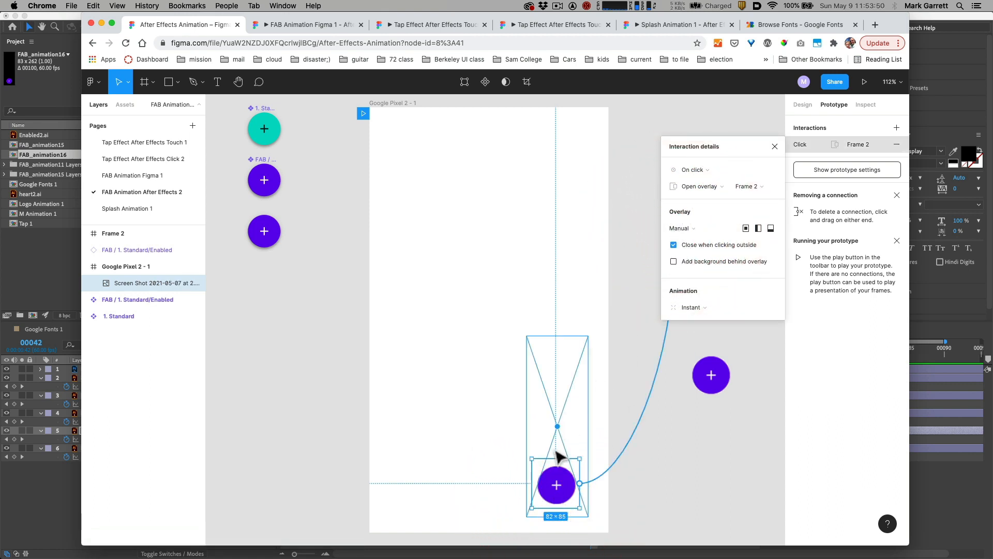
pyautogui.click(776, 146)
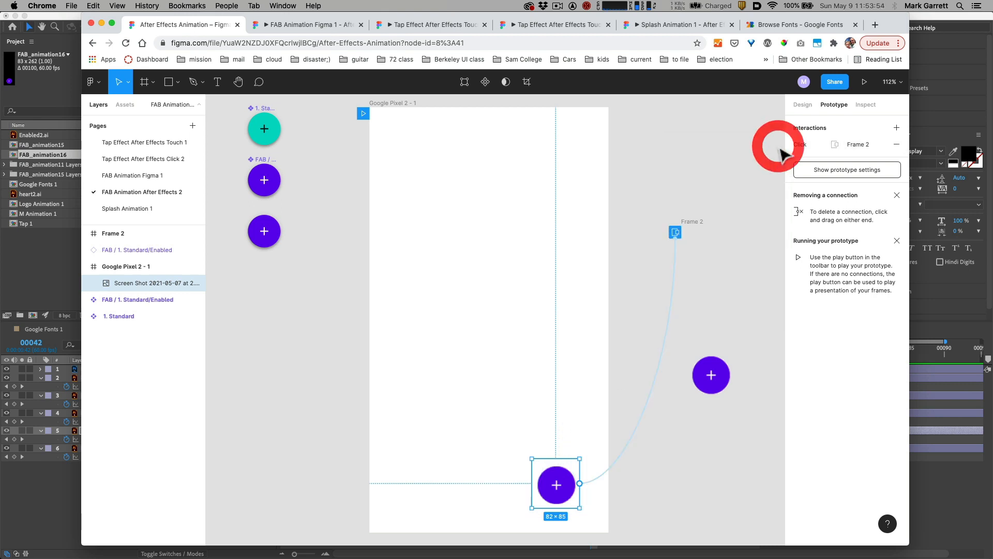
pyautogui.click(675, 231)
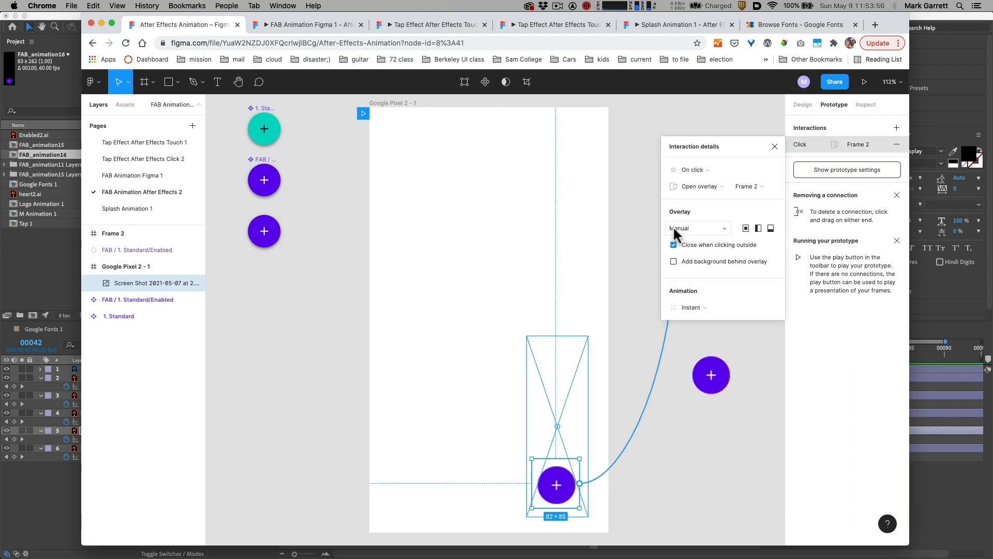
pyautogui.click(776, 146)
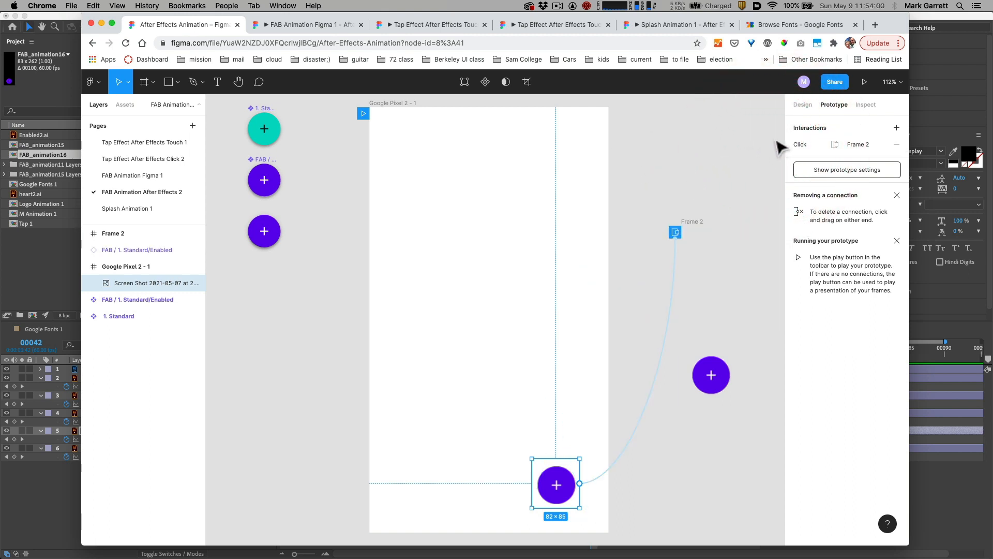
# - Present the FAB Animation After Effects 2 prototype and repeatedly trigger and dismiss the heart animation from the plus button
pyautogui.click(864, 82)
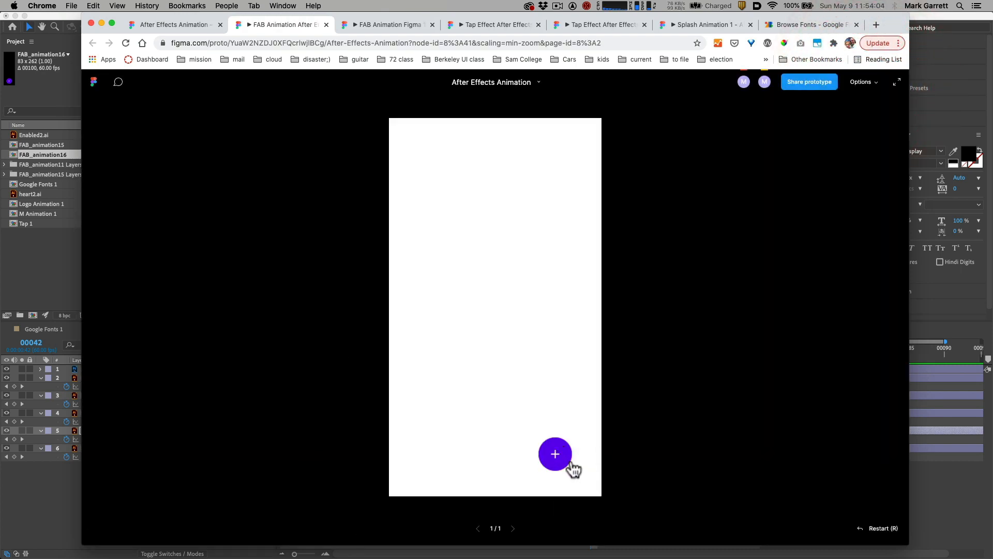
pyautogui.click(557, 454)
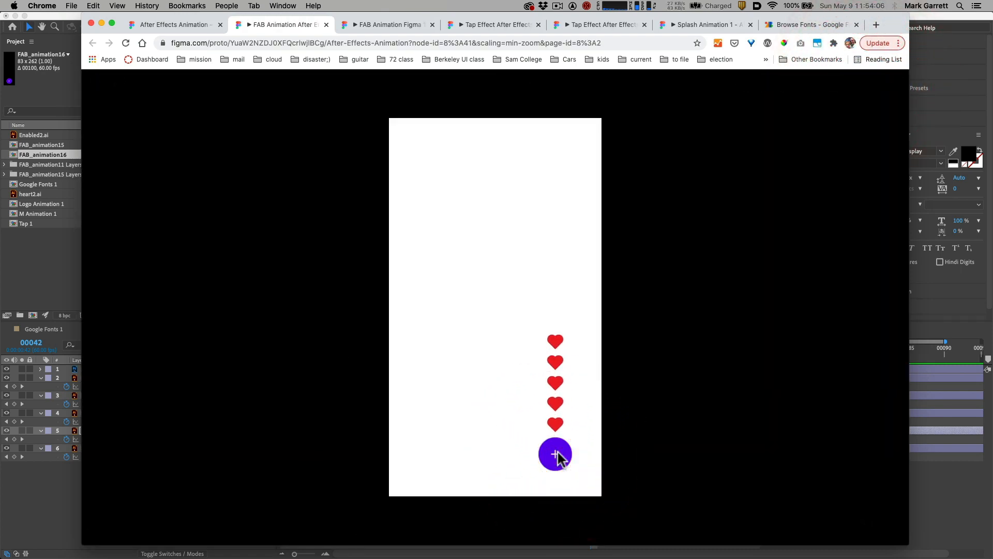
pyautogui.click(558, 453)
pyautogui.click(502, 456)
pyautogui.click(563, 456)
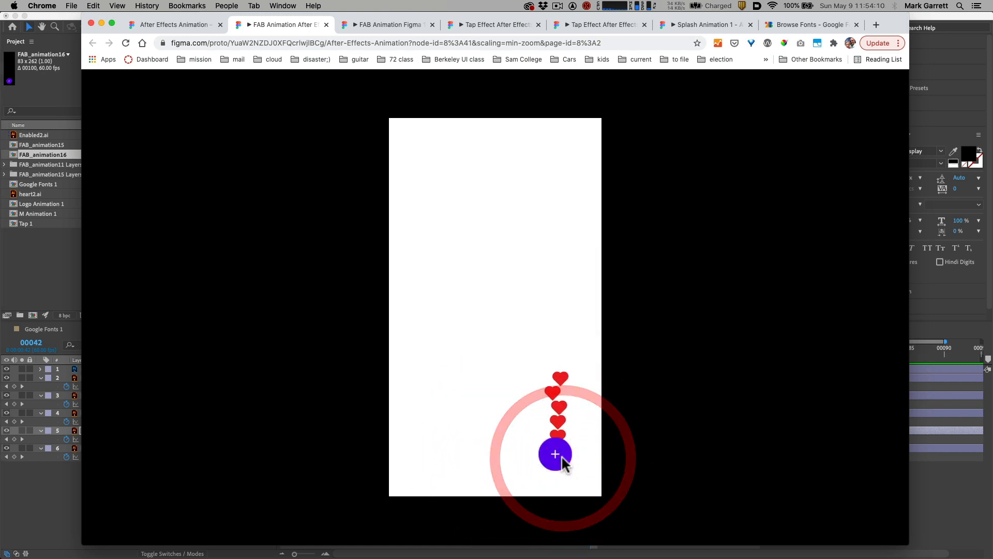
pyautogui.click(483, 417)
pyautogui.click(562, 454)
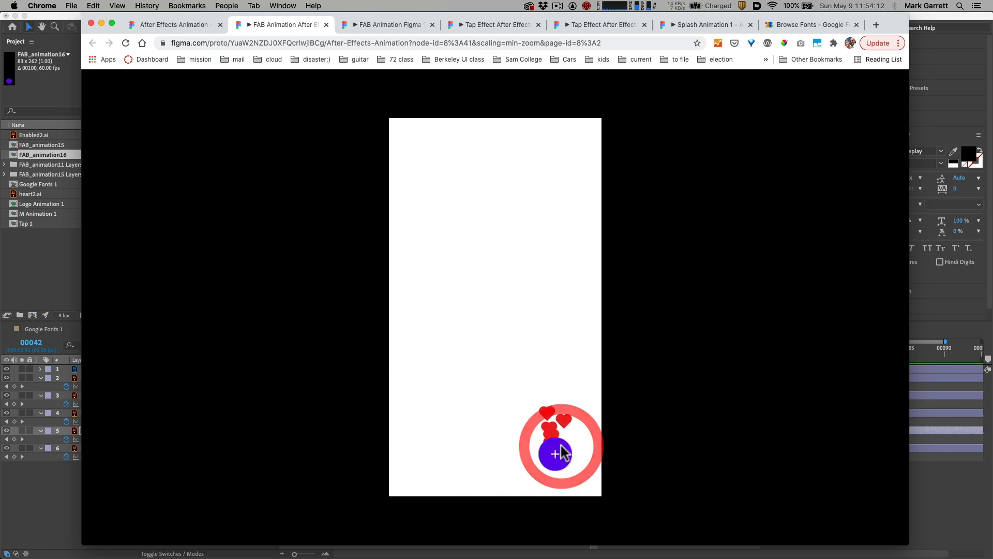
pyautogui.click(482, 430)
pyautogui.click(561, 457)
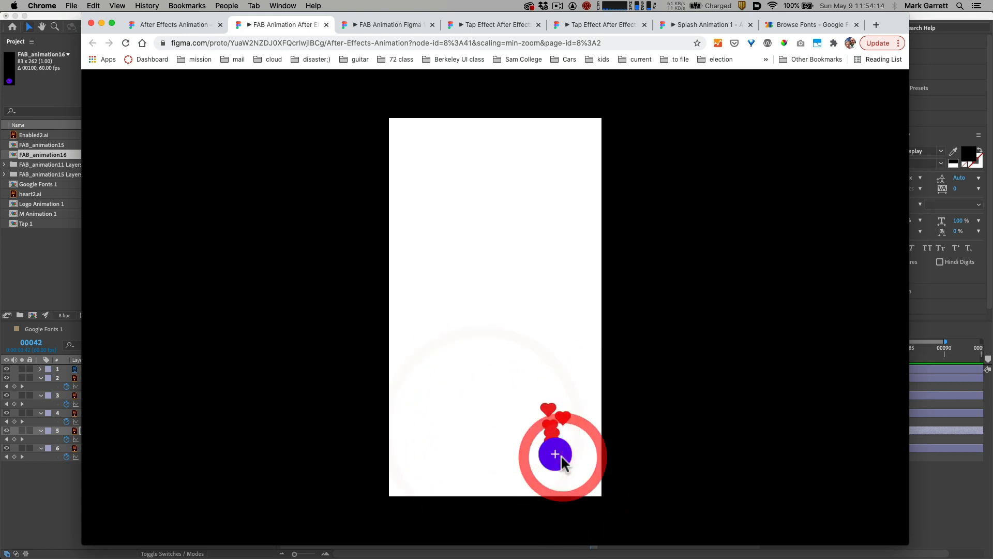
pyautogui.click(489, 451)
pyautogui.click(556, 457)
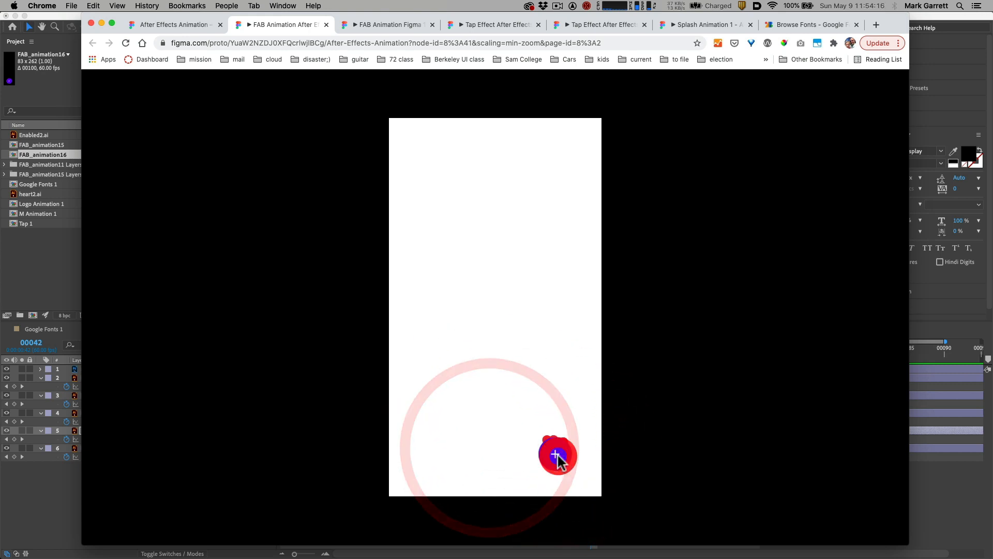
pyautogui.click(490, 439)
pyautogui.click(560, 454)
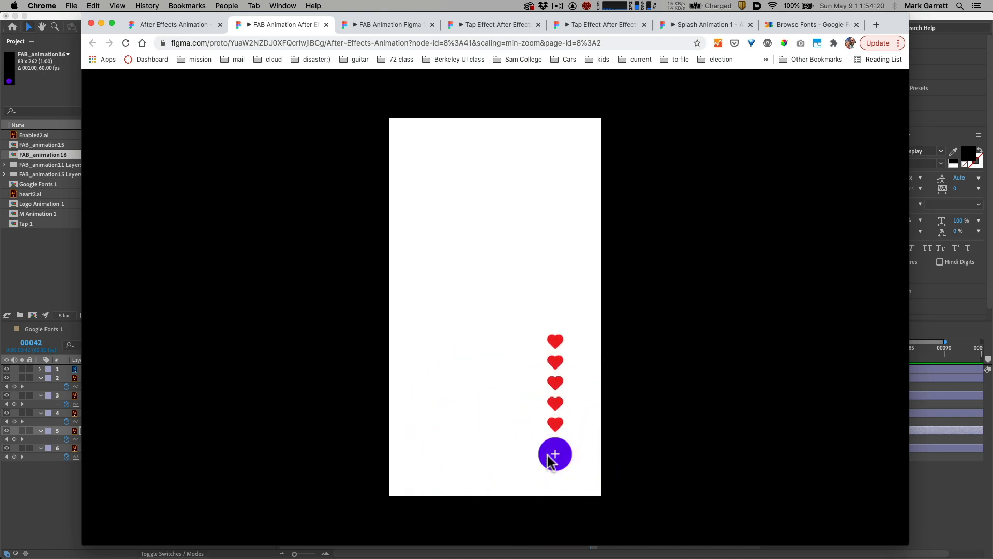
pyautogui.click(549, 456)
pyautogui.click(511, 460)
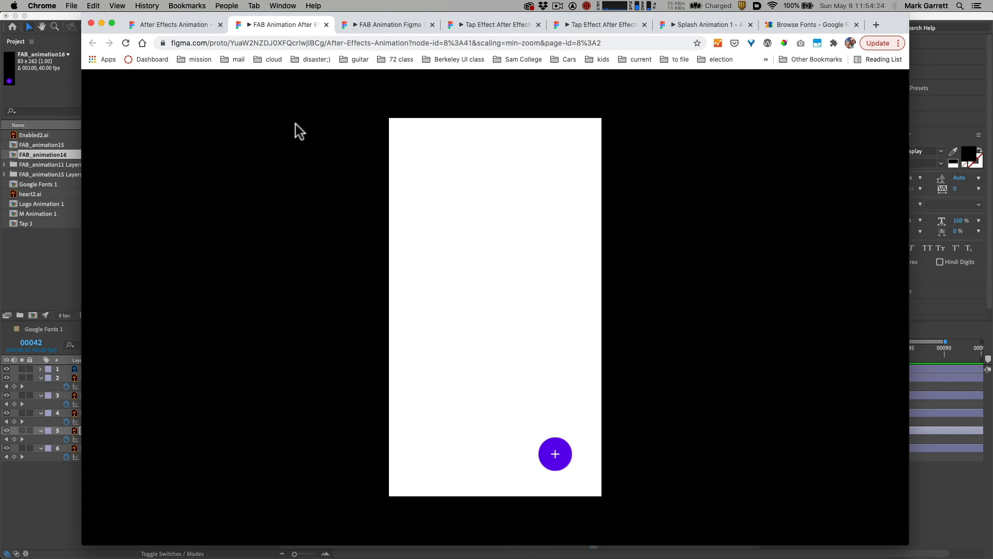
# - View the Splash Animation 1 page in the Figma file, and switch to After Effects to open the Logo Animation 1 composition
pyautogui.click(192, 23)
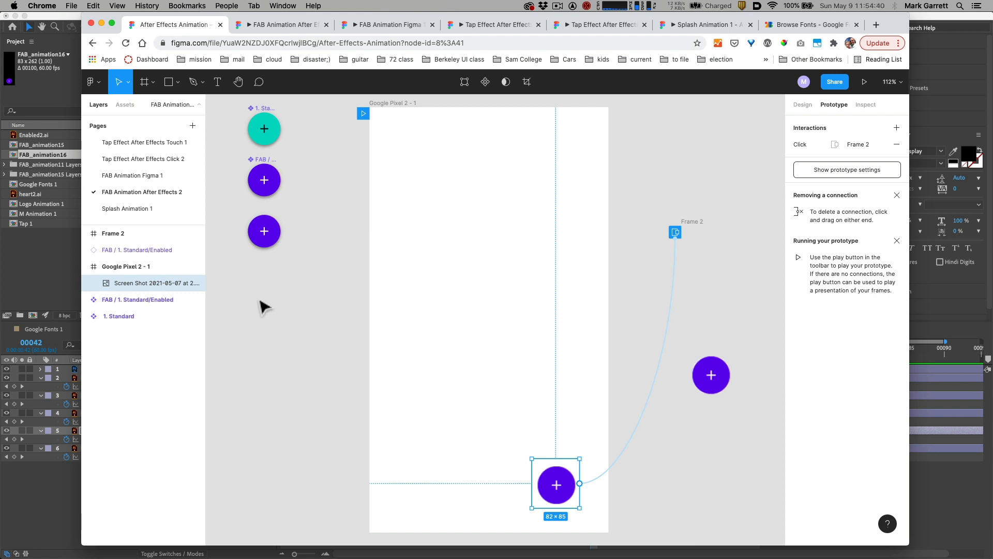
pyautogui.click(126, 207)
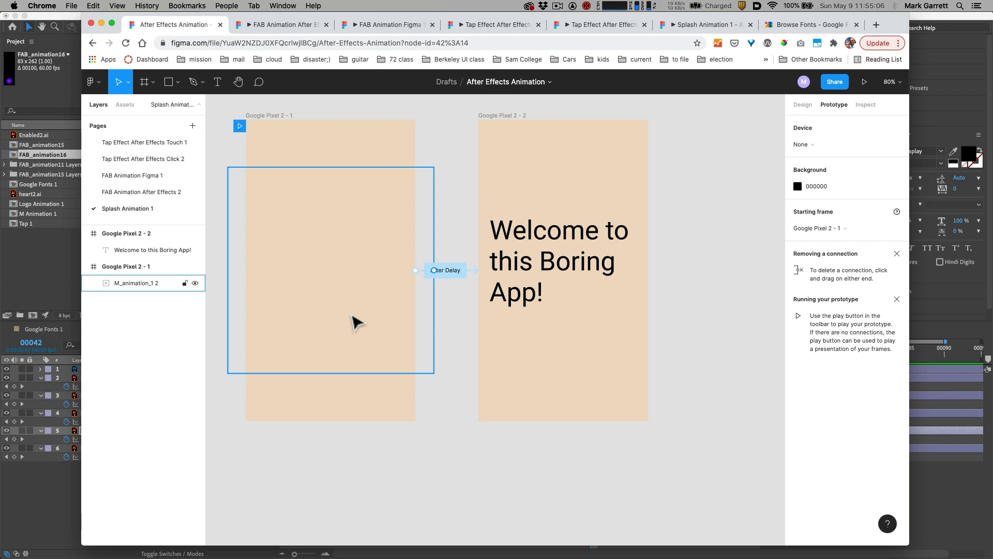
pyautogui.click(60, 16)
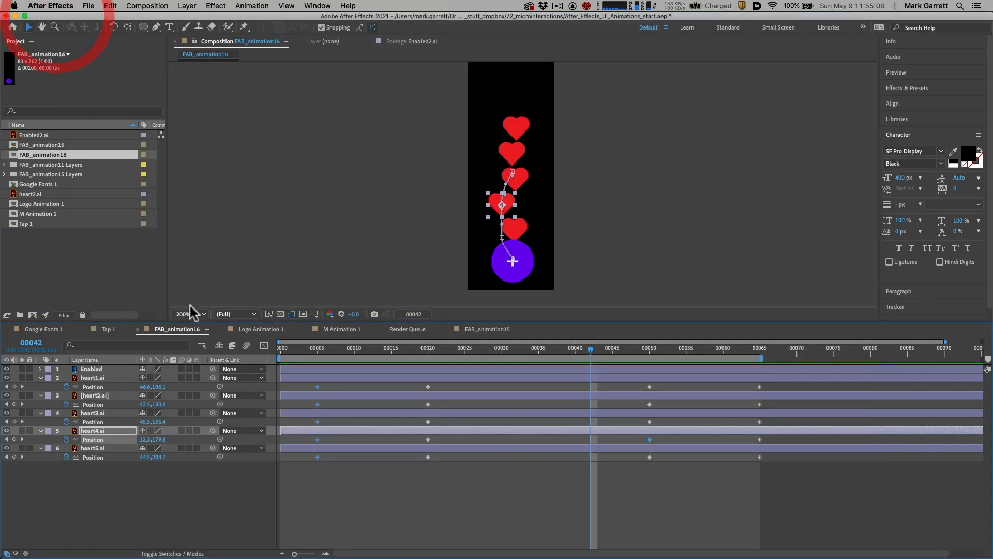
pyautogui.click(278, 330)
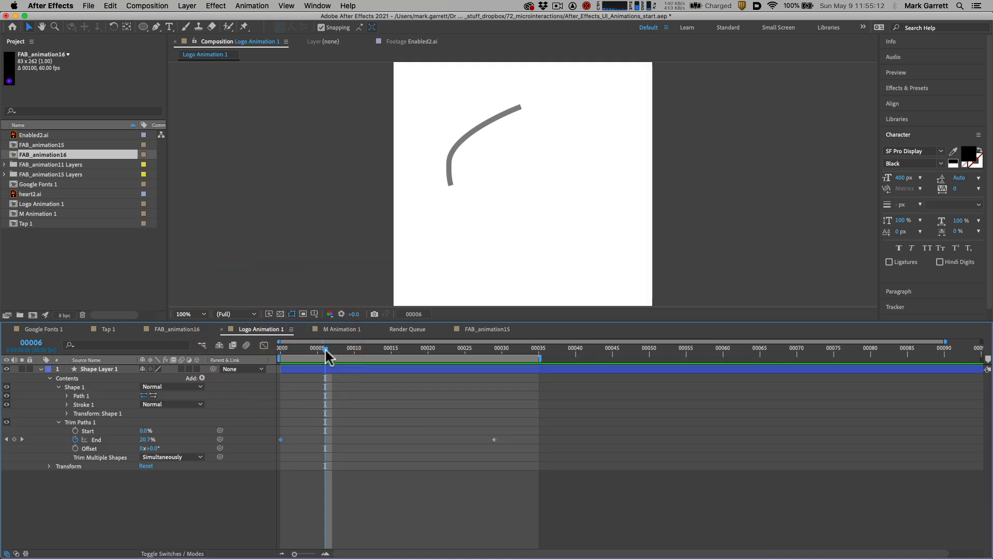
# - Return Logo Animation 1 to its first frame, and switch to the Splash Animation 1 page of the Figma file in Chrome
pyautogui.moveTo(326, 352)
pyautogui.mouseDown()
pyautogui.moveTo(282, 350)
pyautogui.moveTo(492, 356)
pyautogui.moveTo(278, 350)
pyautogui.moveTo(506, 351)
pyautogui.moveTo(300, 345)
pyautogui.moveTo(284, 346)
pyautogui.moveTo(487, 356)
pyautogui.moveTo(498, 355)
pyautogui.moveTo(286, 346)
pyautogui.moveTo(494, 355)
pyautogui.moveTo(300, 351)
pyautogui.moveTo(476, 353)
pyautogui.moveTo(327, 352)
pyautogui.moveTo(417, 356)
pyautogui.moveTo(287, 352)
pyautogui.moveTo(505, 347)
pyautogui.moveTo(259, 354)
pyautogui.mouseUp()
pyautogui.click(332, 282)
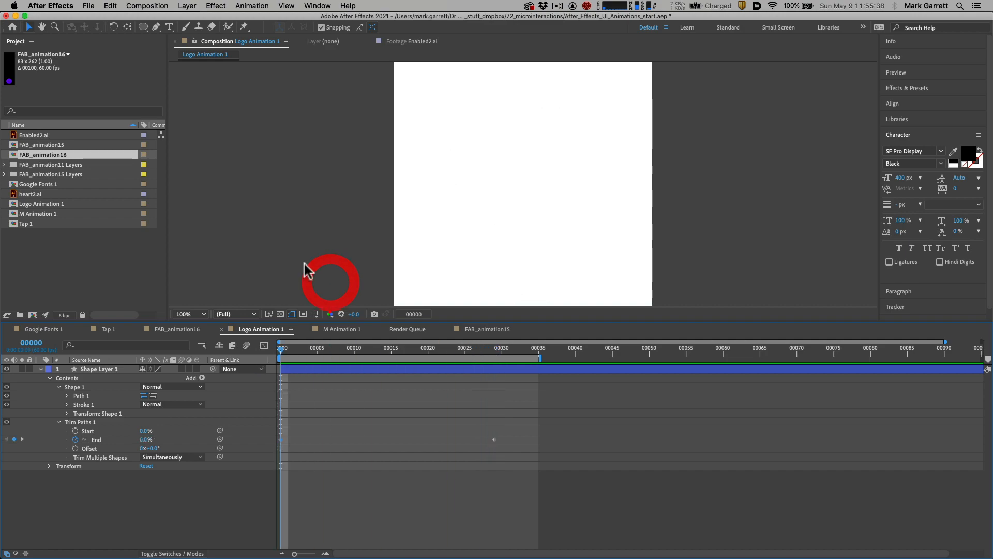
pyautogui.hotkey('ctrl', 'Up')
pyautogui.click(299, 415)
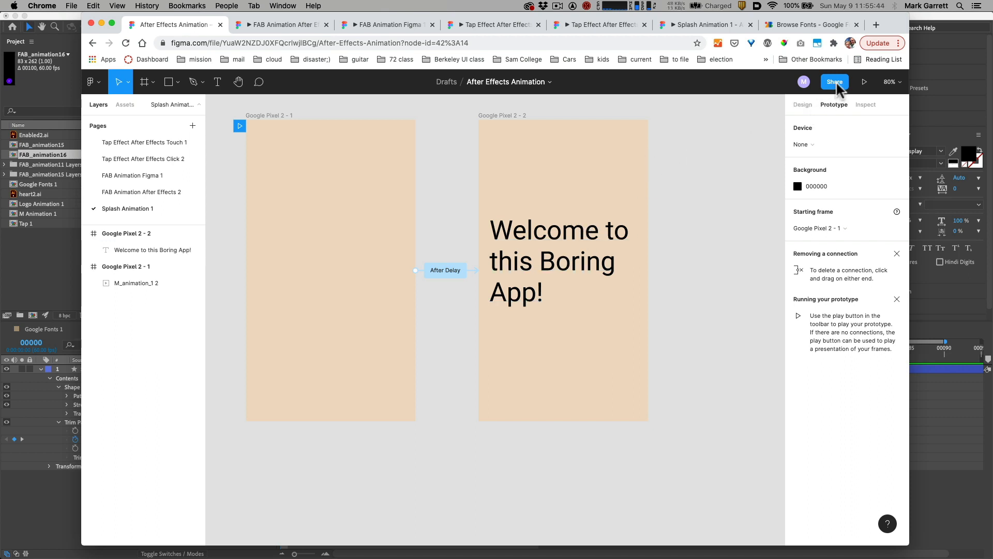
# - Present the Splash Animation 1 prototype and replay the M splash screen's transition to the welcome screen several times
pyautogui.click(864, 81)
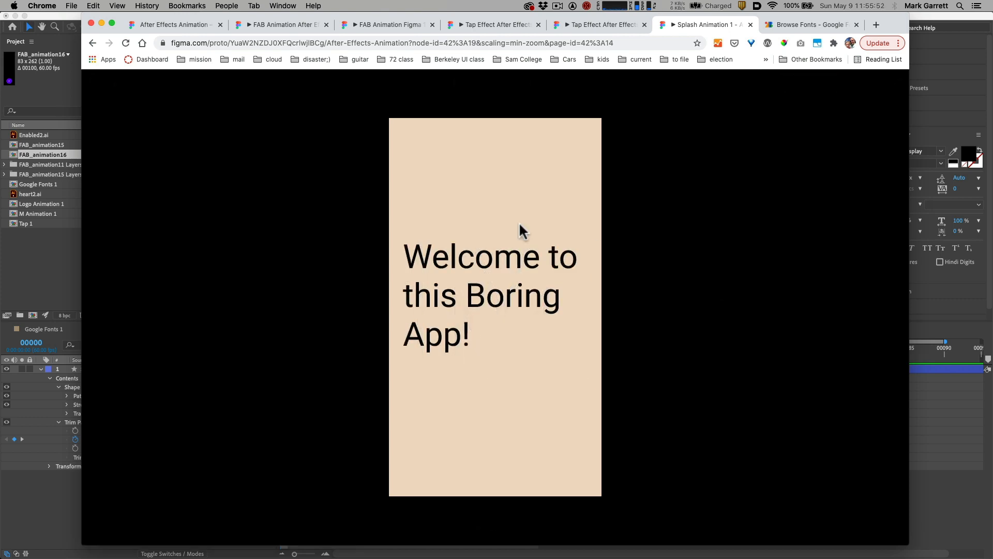
pyautogui.click(317, 233)
pyautogui.click(494, 499)
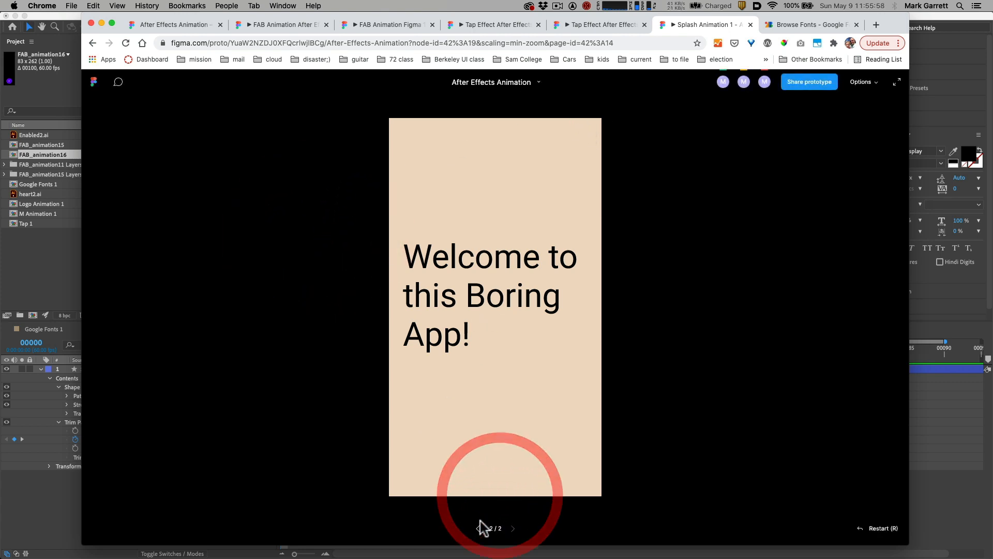
pyautogui.click(478, 528)
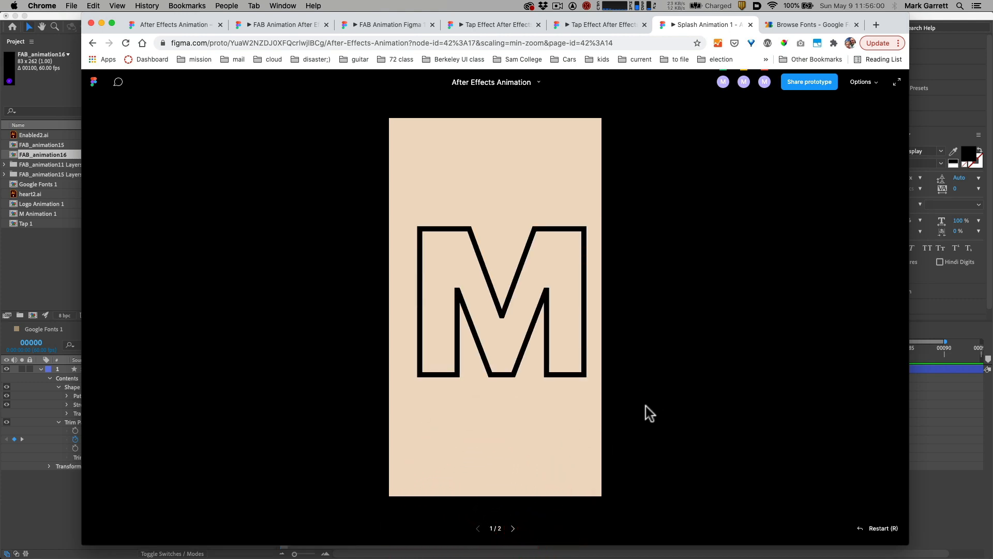
pyautogui.click(126, 43)
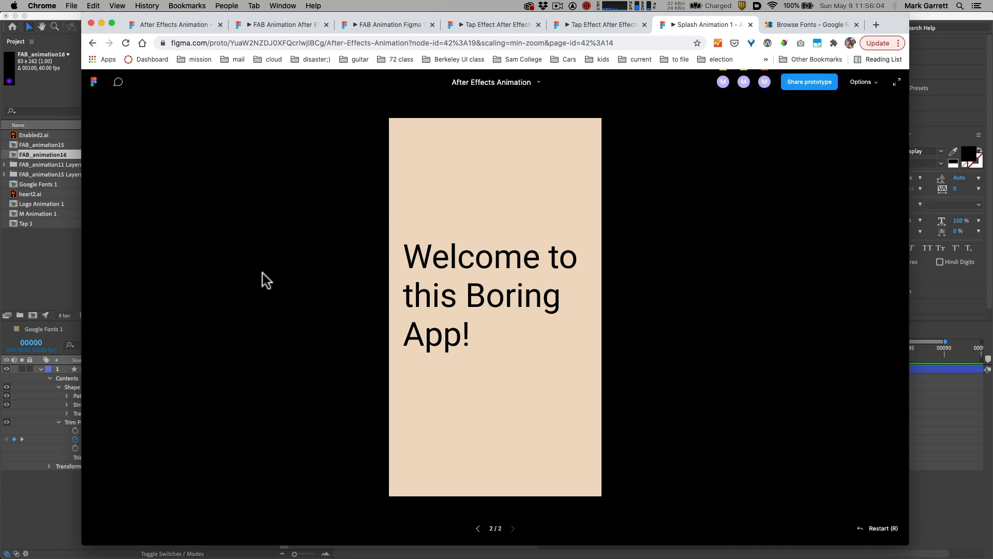
pyautogui.click(478, 529)
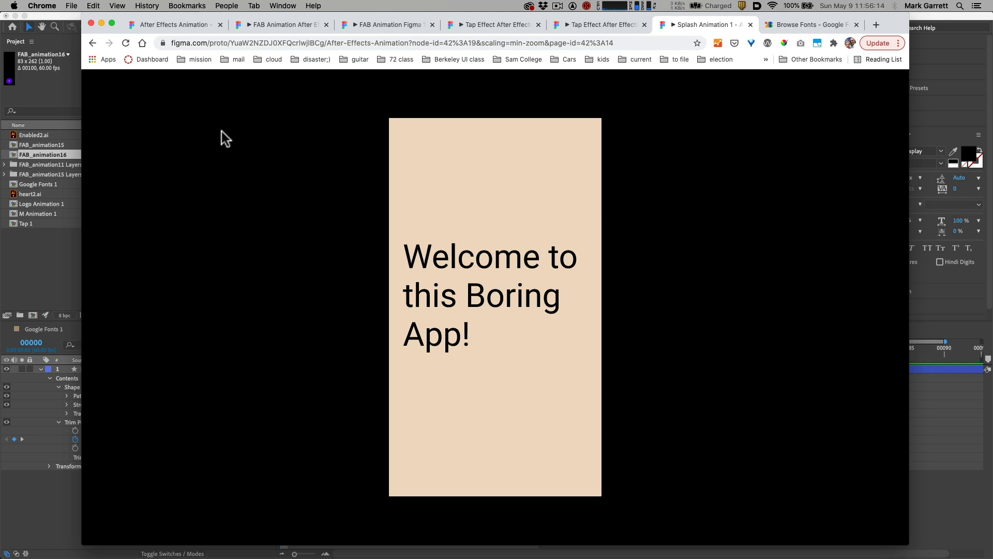
# - Switch to After Effects, look at FAB_animation15, and open the M Animation 1 composition at its first frame
pyautogui.click(68, 23)
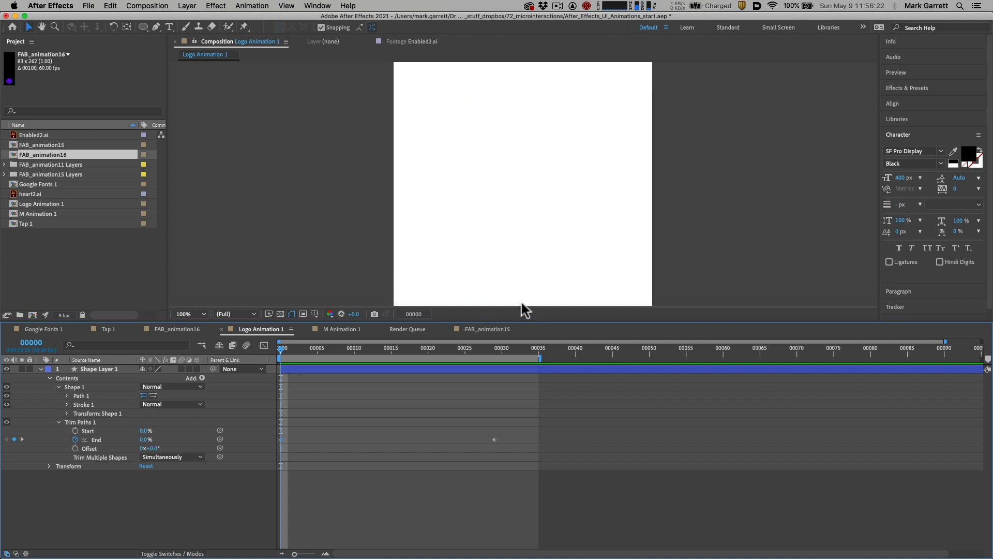
pyautogui.click(329, 329)
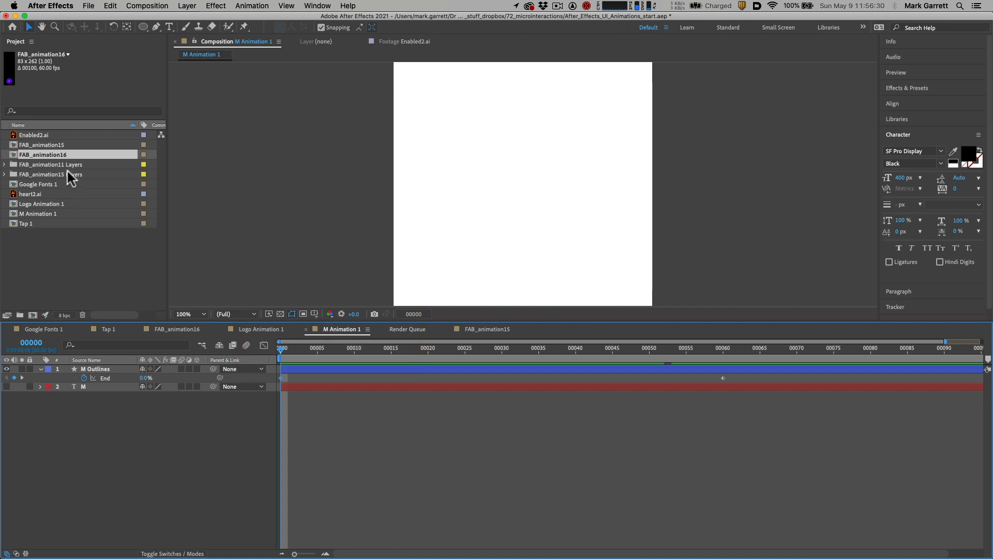
pyautogui.click(11, 151)
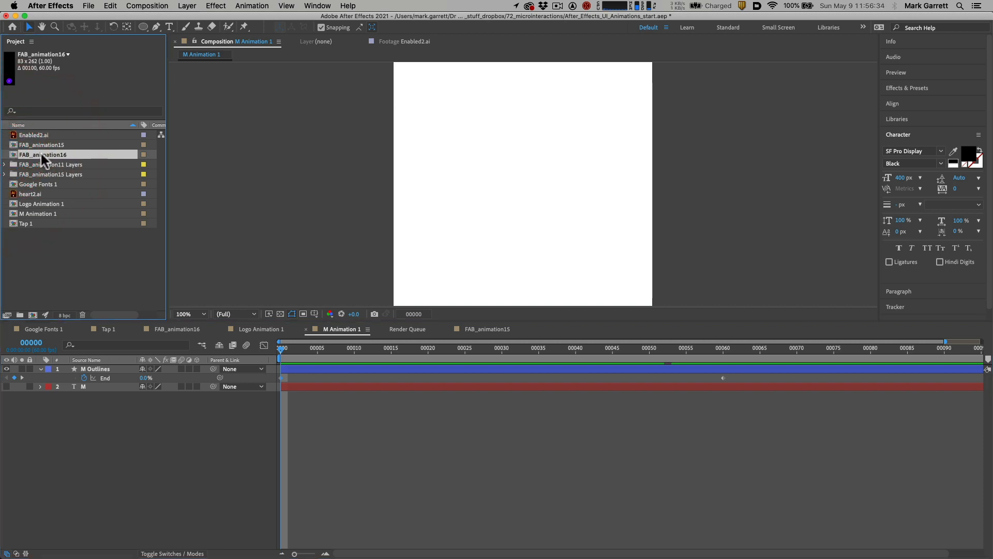
pyautogui.doubleClick(16, 146)
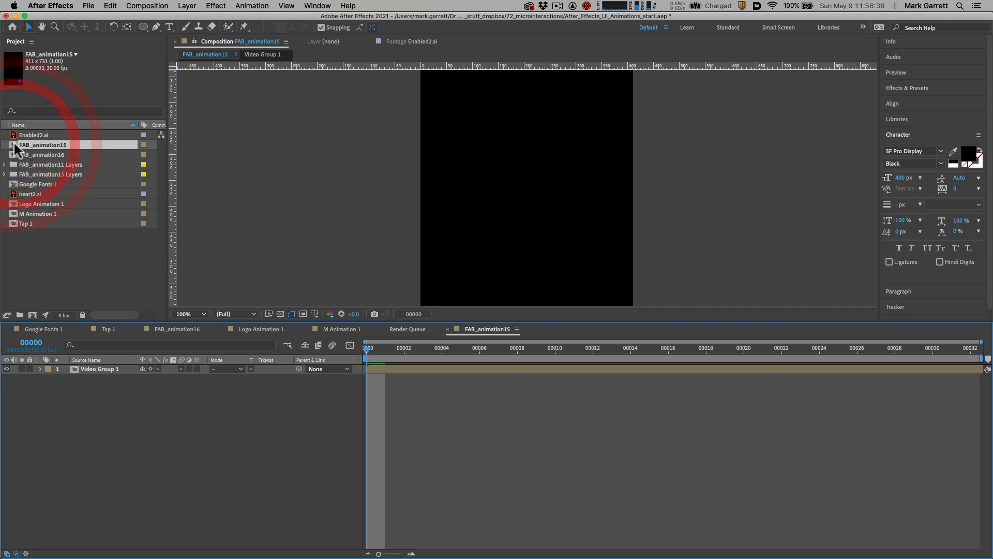
pyautogui.click(15, 155)
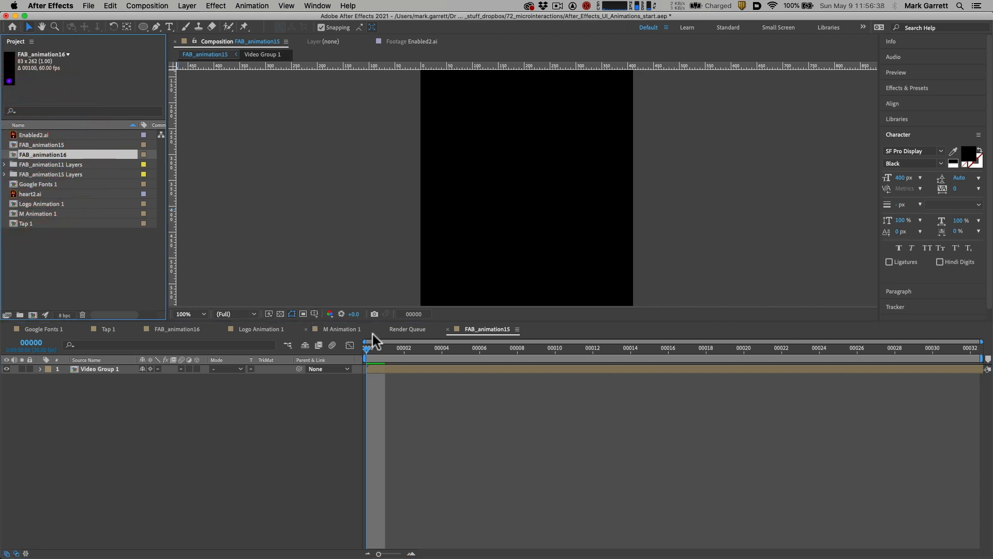
pyautogui.click(344, 329)
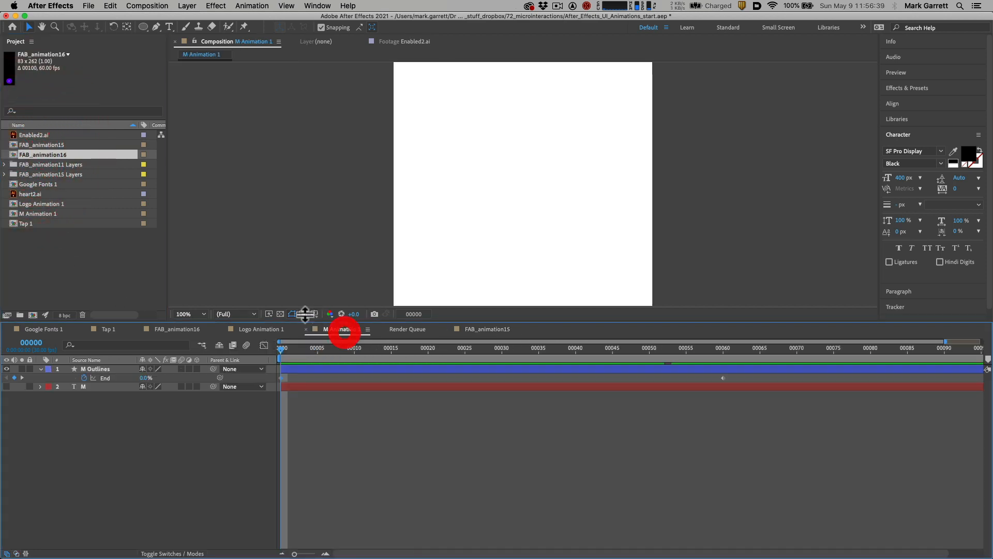
pyautogui.click(14, 211)
pyautogui.doubleClick(14, 212)
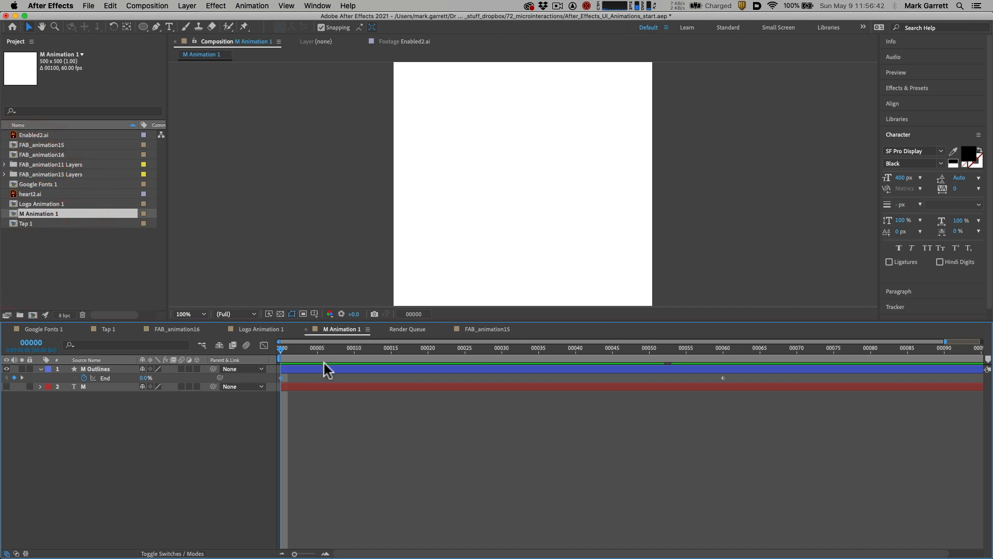
pyautogui.moveTo(281, 346)
pyautogui.mouseDown()
pyautogui.moveTo(747, 349)
pyautogui.moveTo(268, 347)
pyautogui.mouseUp()
# - Duplicate the M Animation 1 composition in the project as a backup copy
pyautogui.click(13, 214)
pyautogui.press('alt+super+8')
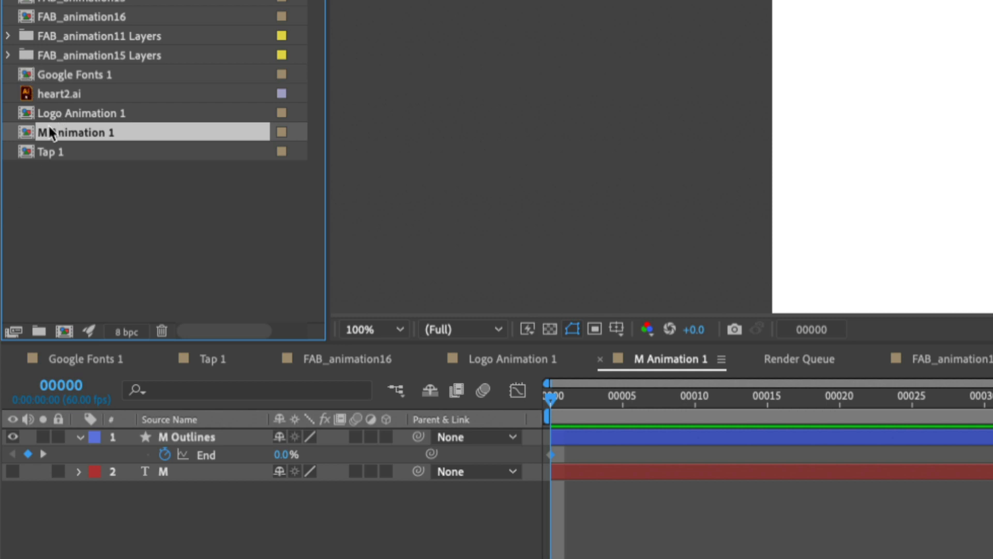
pyautogui.press('super+d')
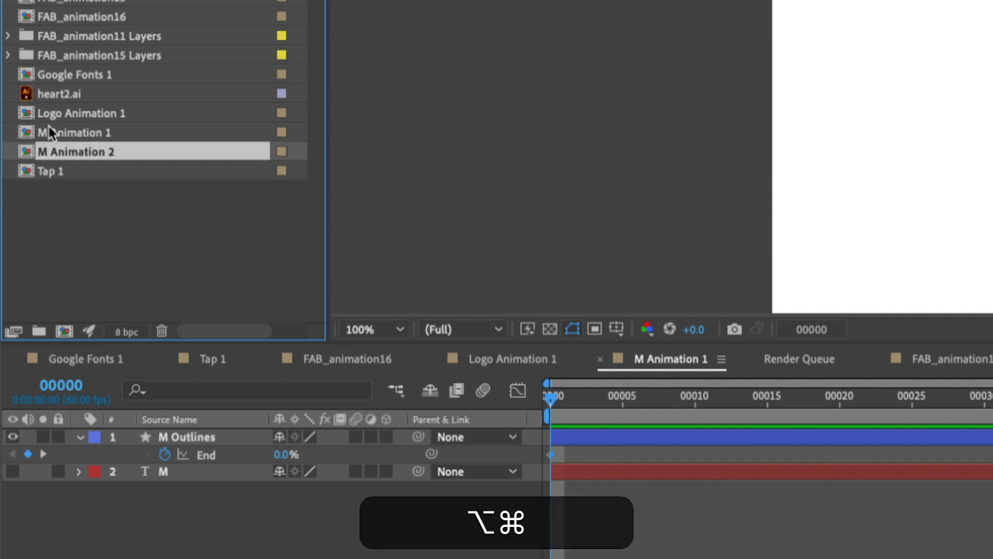
pyautogui.press('alt+super+8')
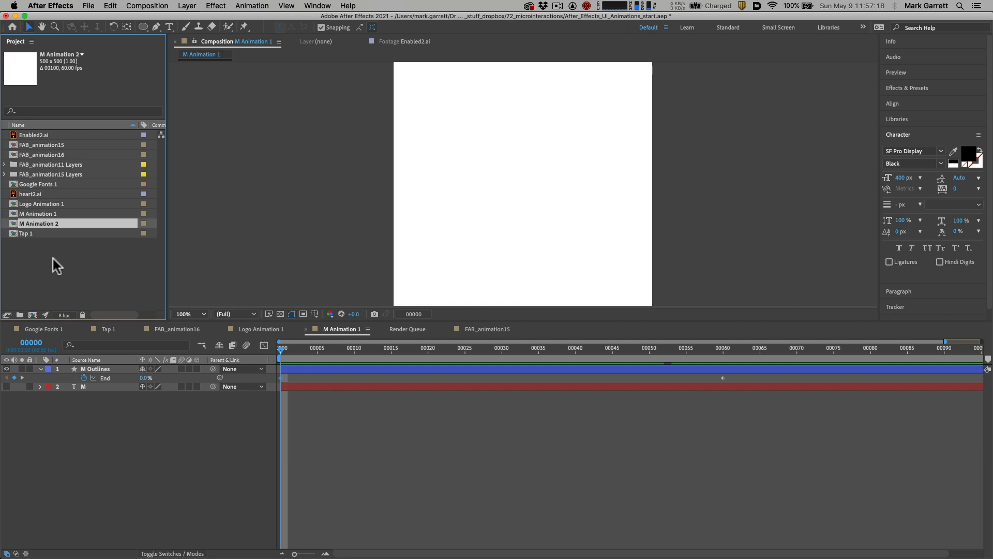
pyautogui.click(15, 223)
# - Delete the M Outlines and M layers from the M Animation 1 composition
pyautogui.moveTo(160, 433); pyautogui.dragTo(84, 358)
pyautogui.click(160, 441)
pyautogui.press('BackSpace')
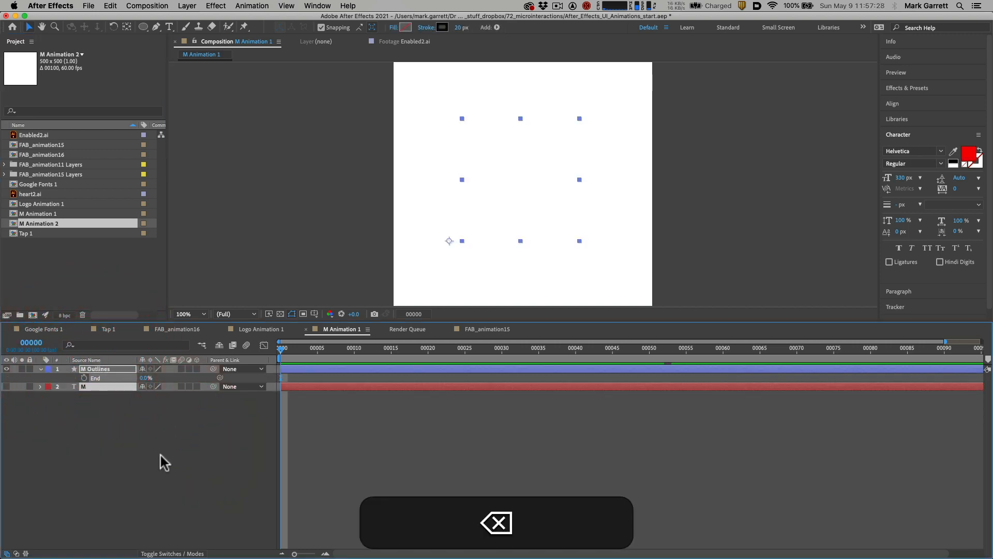
pyautogui.press('BackSpace')
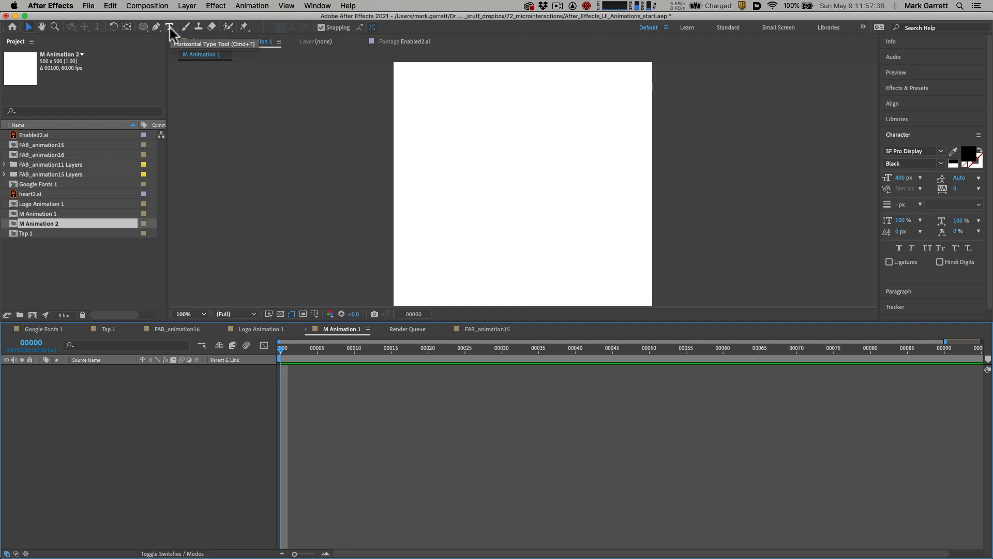
# - Add a text layer with the letter G to M Animation 1 and move it near the centre of the frame
pyautogui.press('alt+super+8')
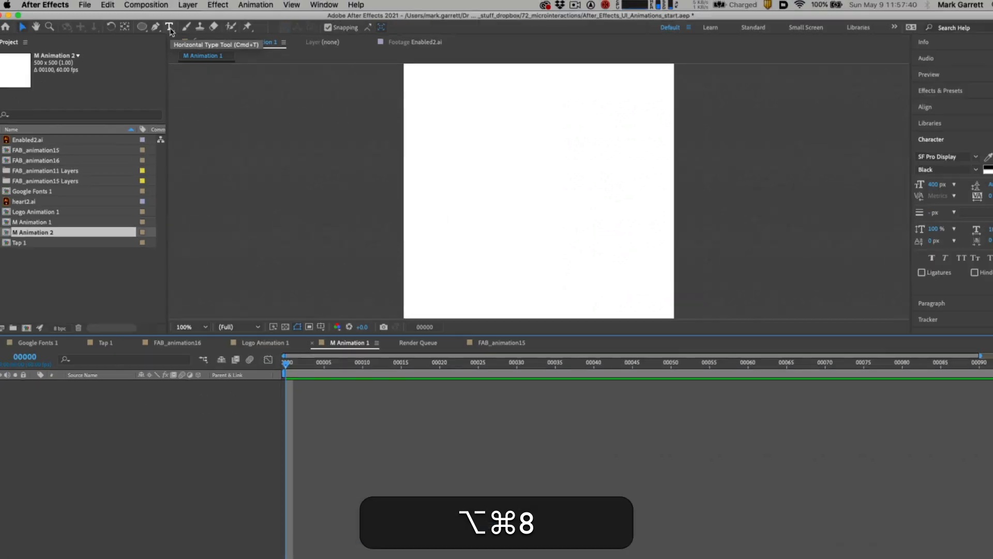
pyautogui.click(170, 28)
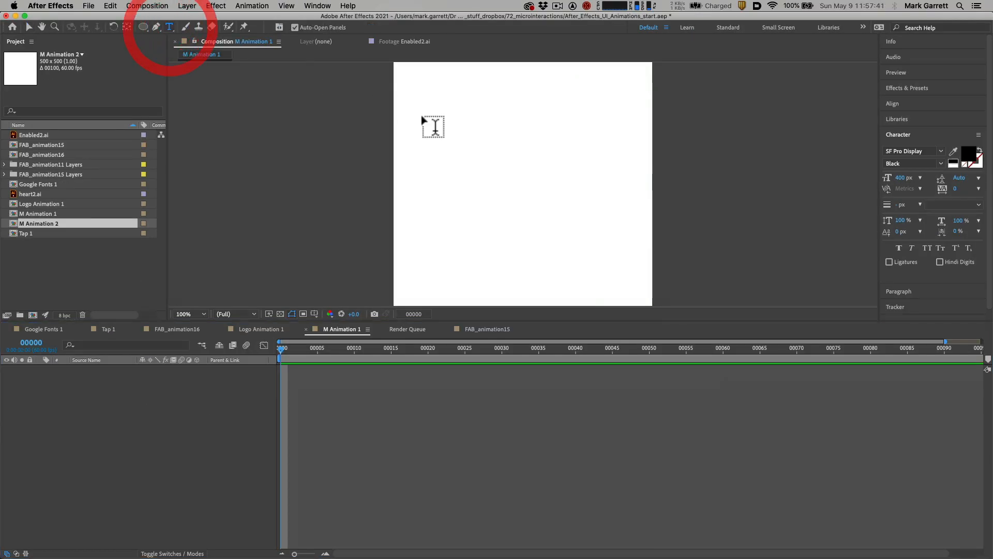
pyautogui.click(469, 172)
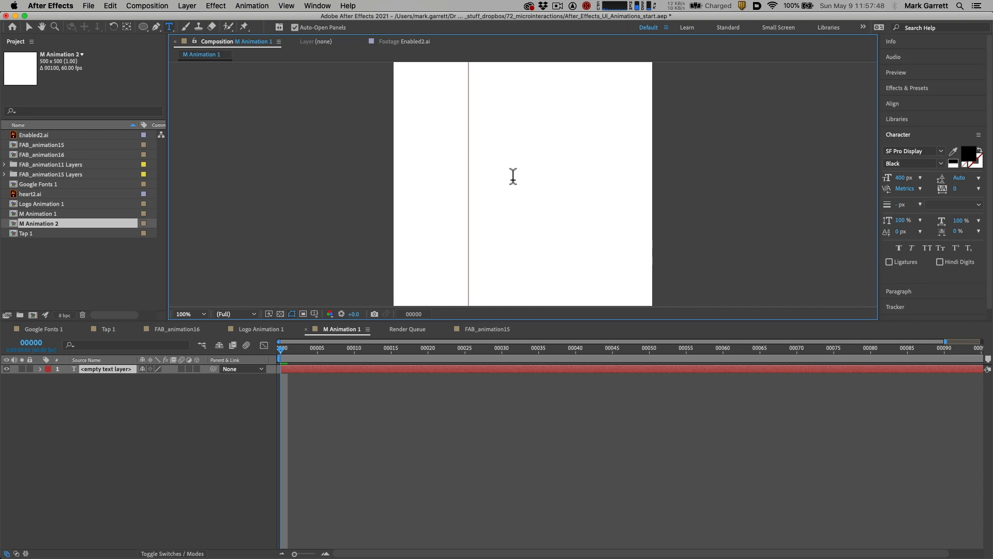
pyautogui.write('G')
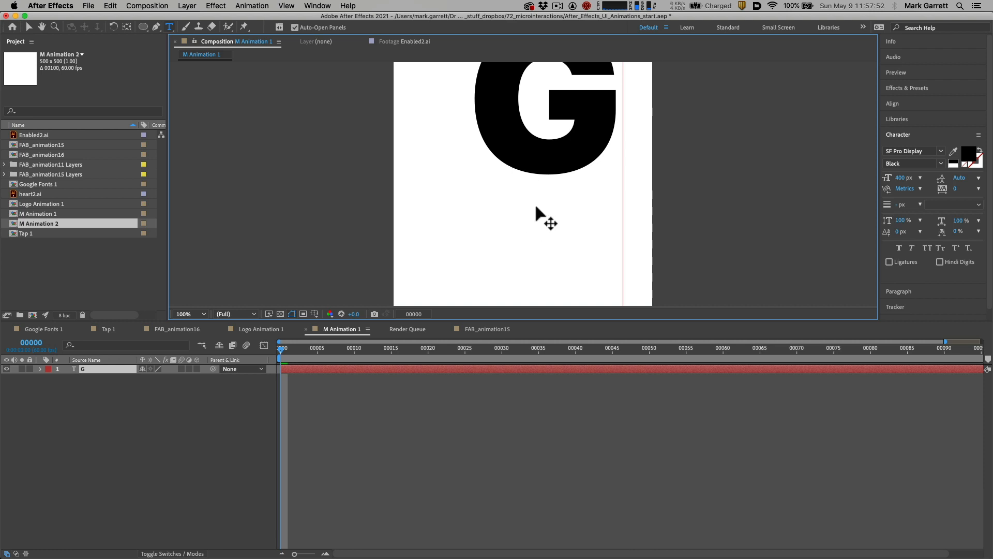
pyautogui.moveTo(535, 202); pyautogui.dragTo(512, 296)
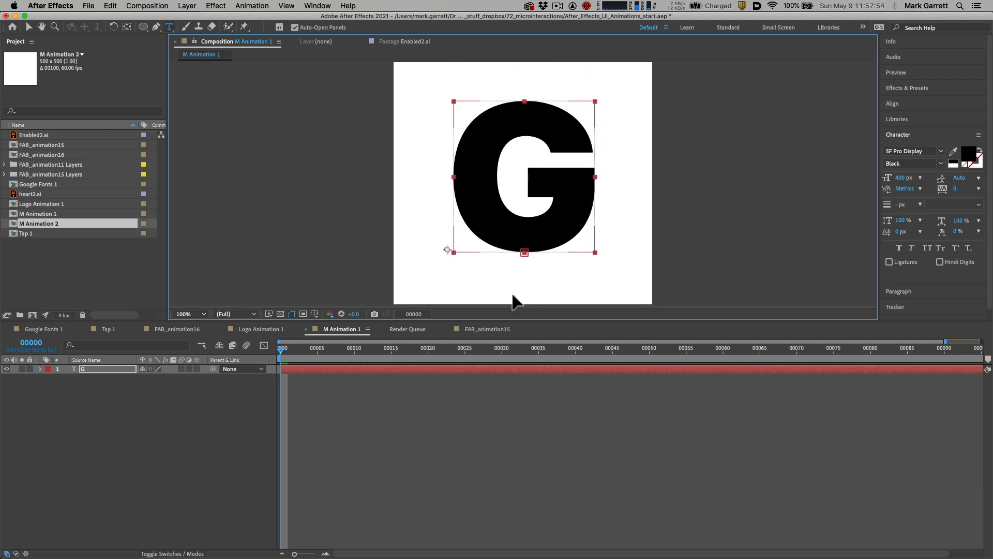
pyautogui.click(512, 299)
# - Format the letter G in the Black style at 477 px and reposition it near the frame's centre
pyautogui.click(529, 234)
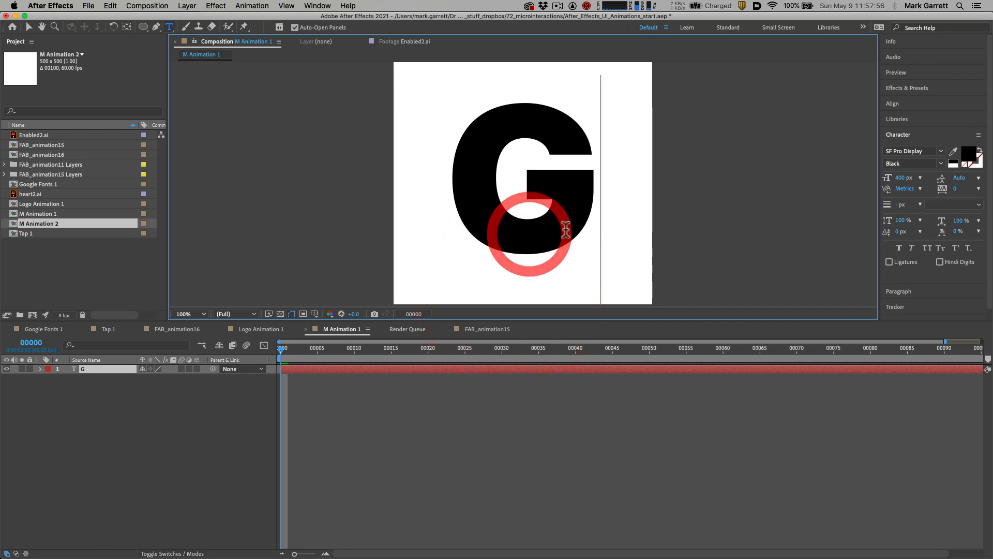
pyautogui.doubleClick(486, 228)
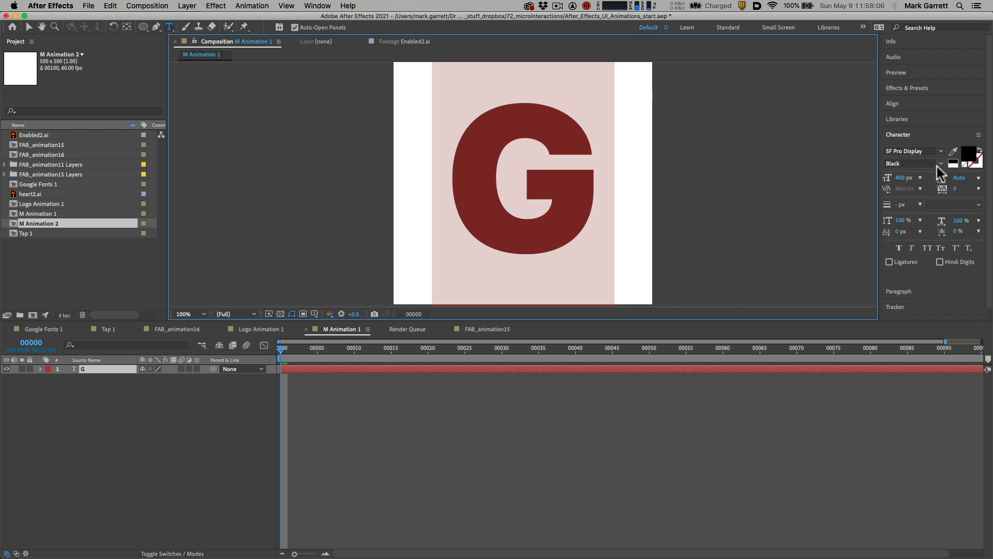
pyautogui.click(939, 166)
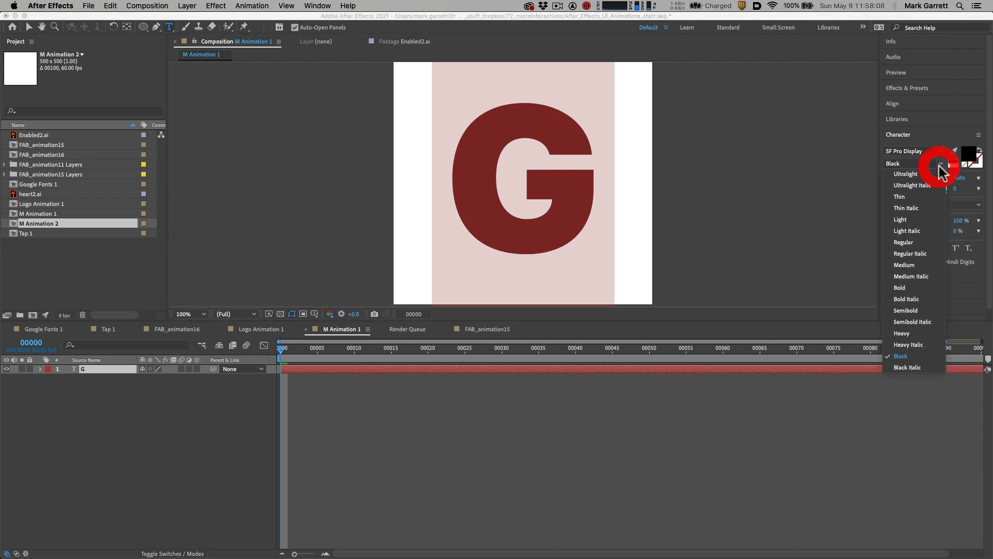
pyautogui.click(898, 355)
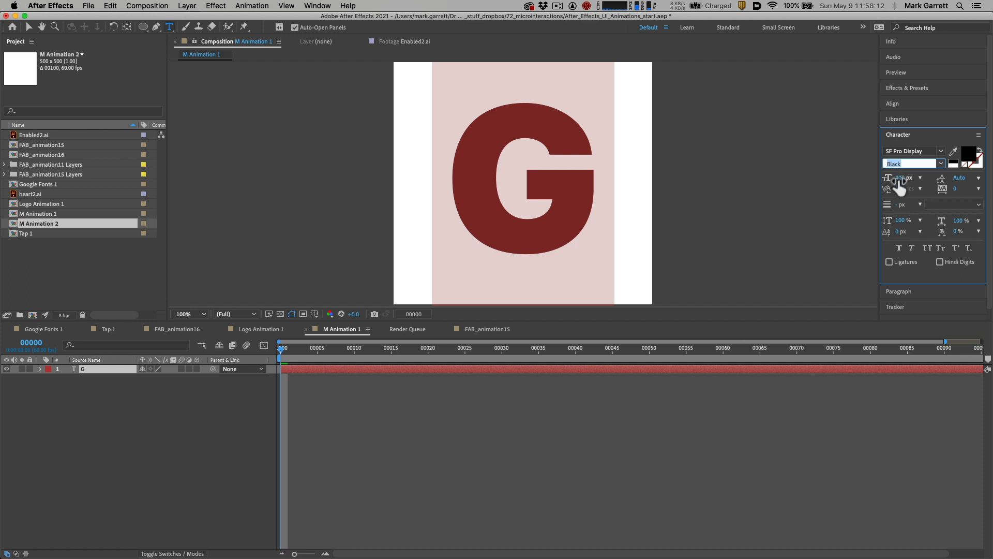
pyautogui.moveTo(902, 178); pyautogui.dragTo(943, 181)
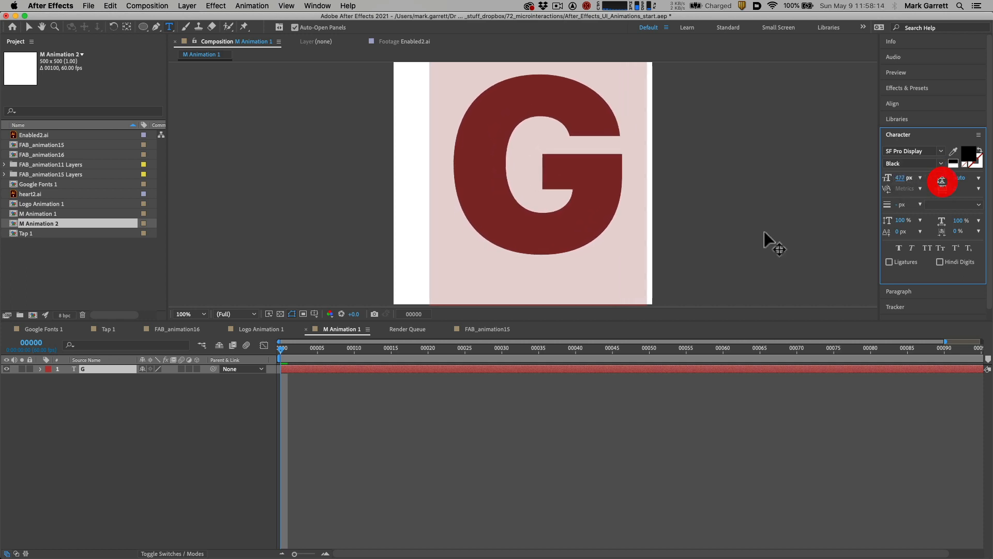
pyautogui.click(637, 283)
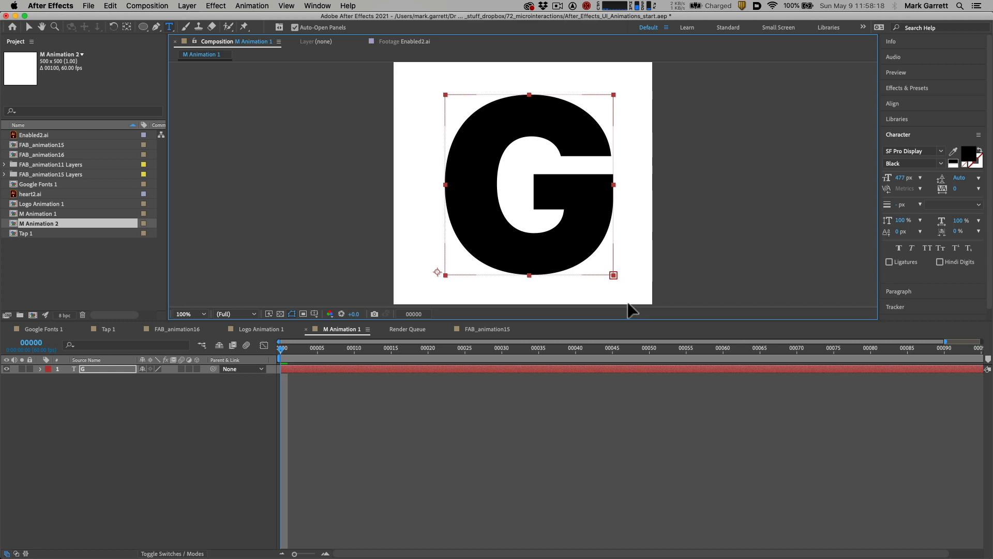
# - Create shapes from the G text layer and inspect the outline and text layers in the timeline
pyautogui.doubleClick(629, 303)
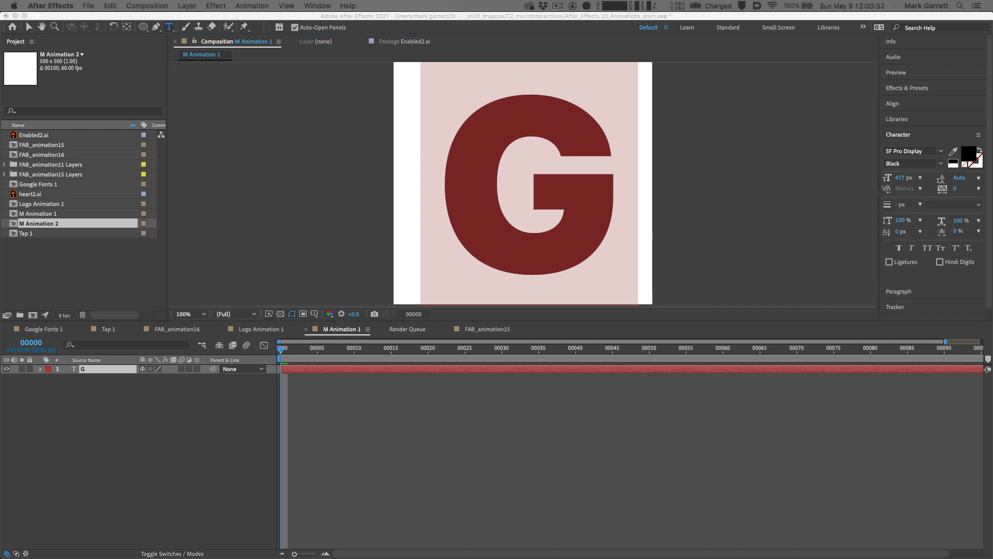
pyautogui.rightClick(509, 241)
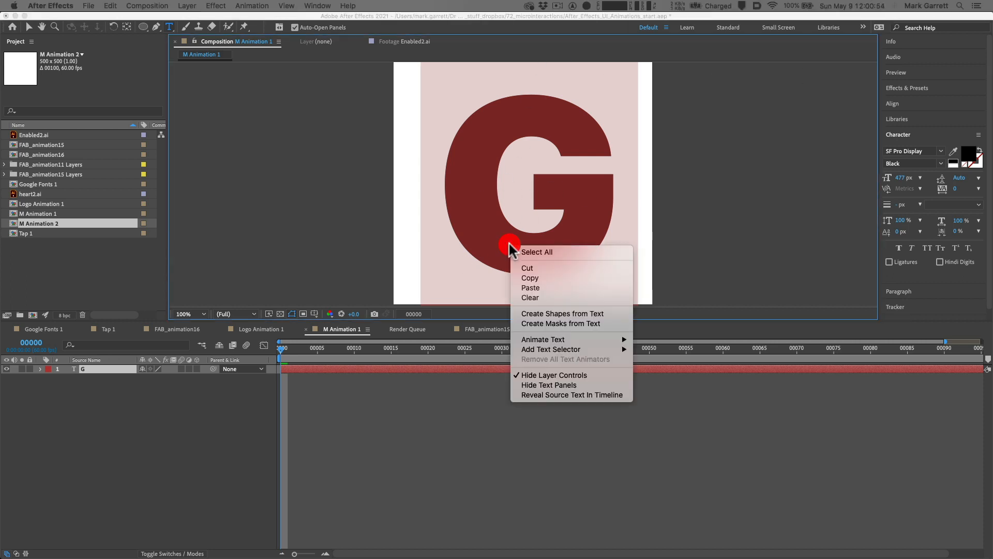
pyautogui.click(496, 248)
pyautogui.rightClick(499, 244)
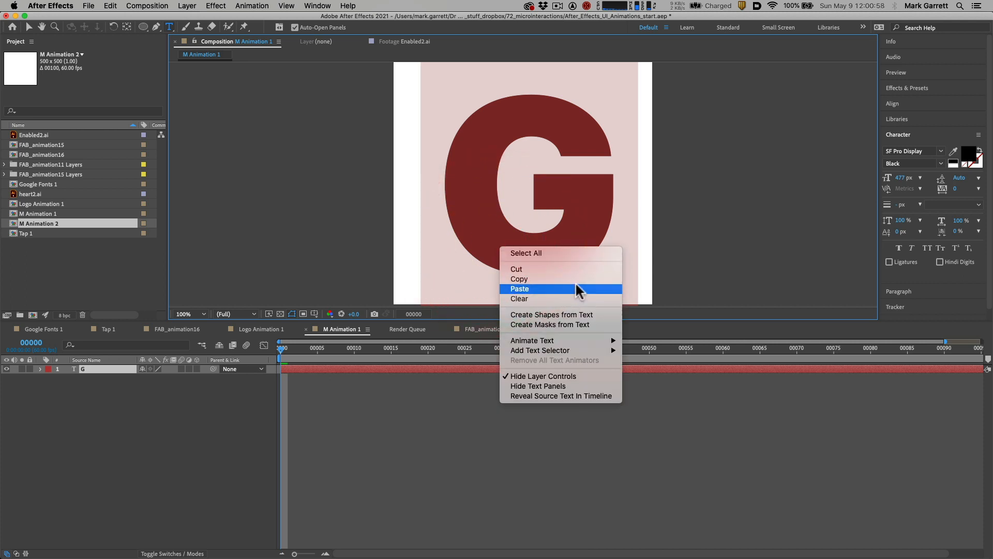
pyautogui.click(570, 313)
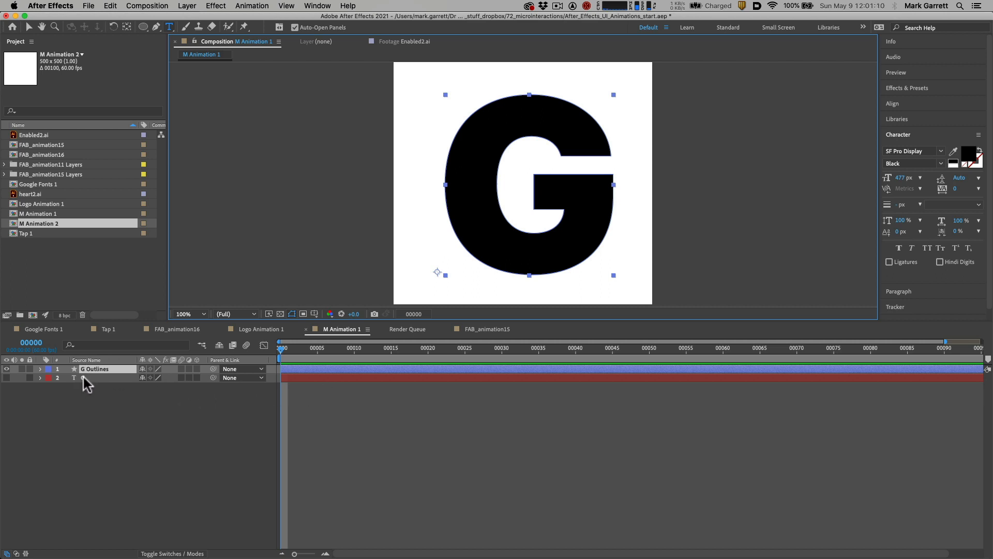
pyautogui.press('alt+super+8')
pyautogui.press('alt+super+8')
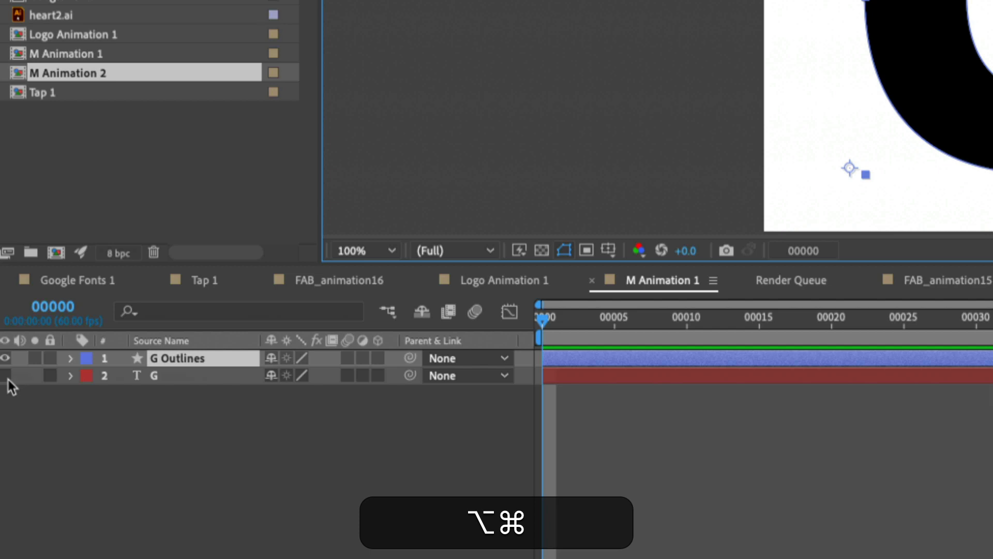
# - Examine the G Outlines layer's path, stroke, fill and transform properties in the timeline
pyautogui.press('alt+super+8')
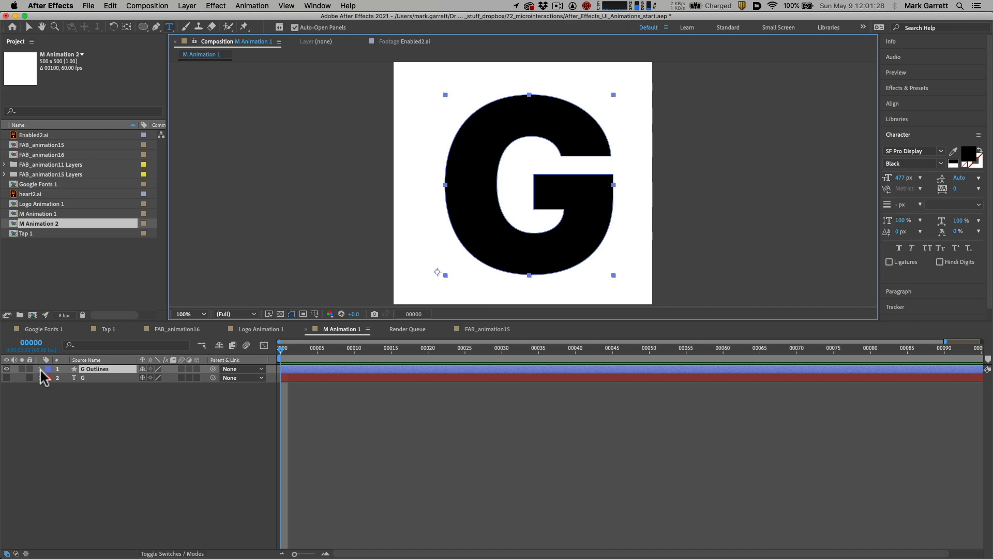
pyautogui.press('alt+super+7')
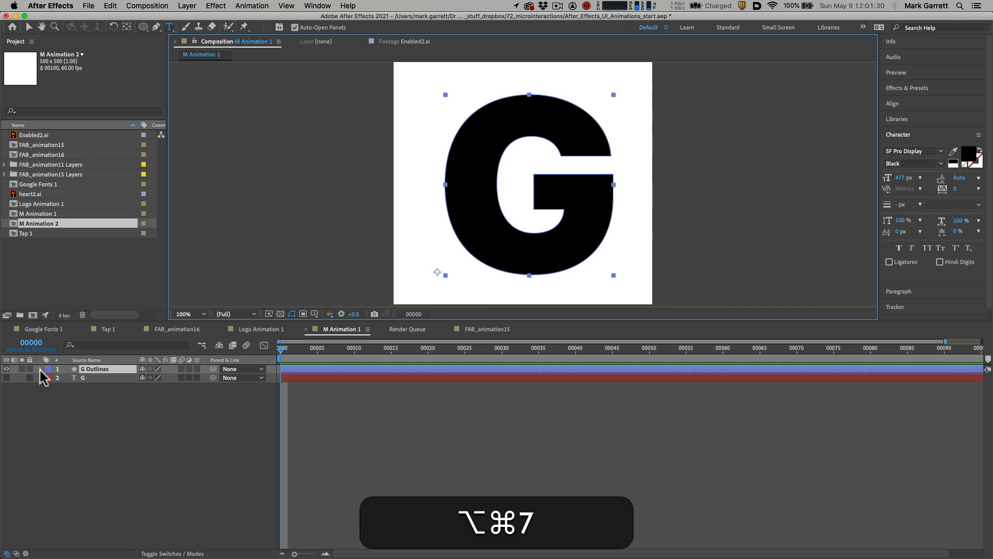
pyautogui.press('alt+super+8')
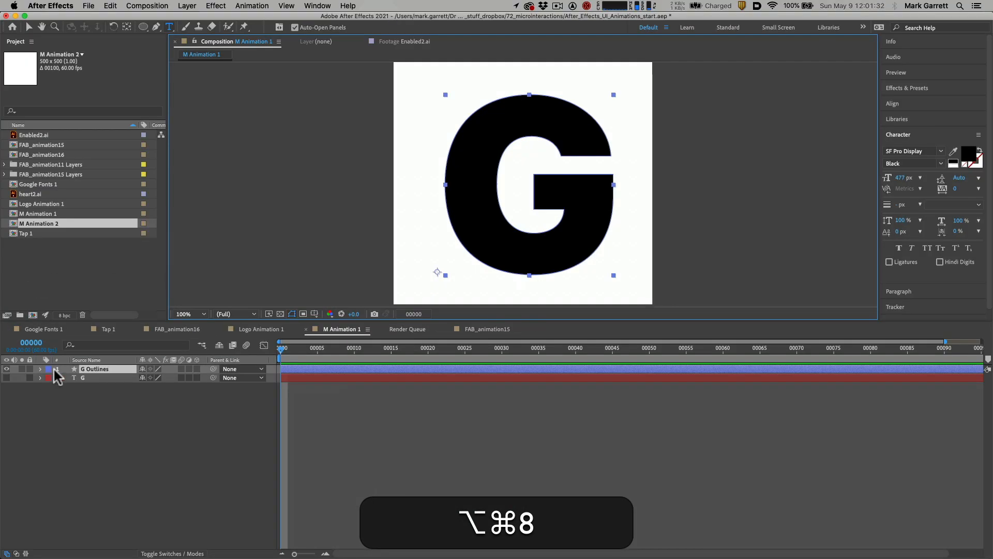
pyautogui.click(41, 368)
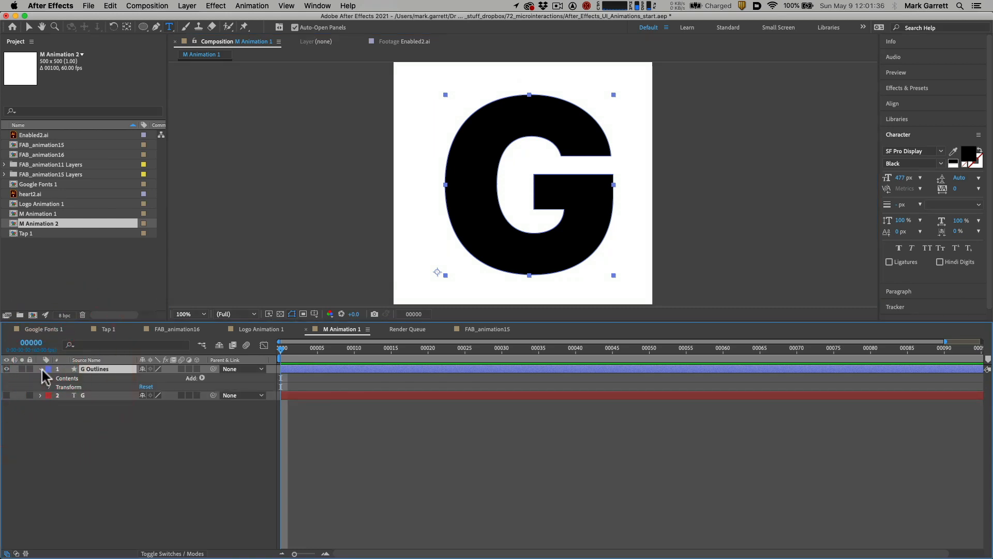
pyautogui.click(49, 377)
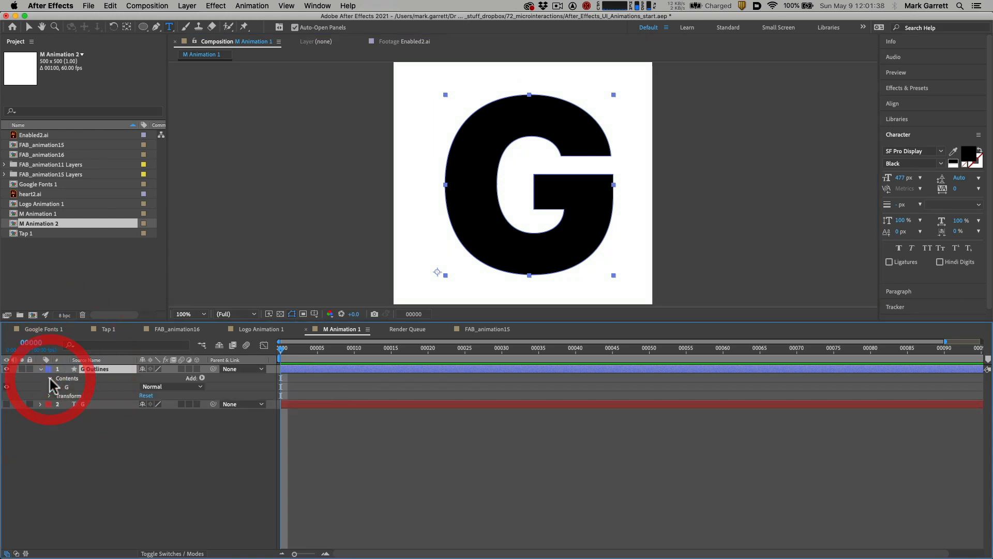
pyautogui.click(59, 387)
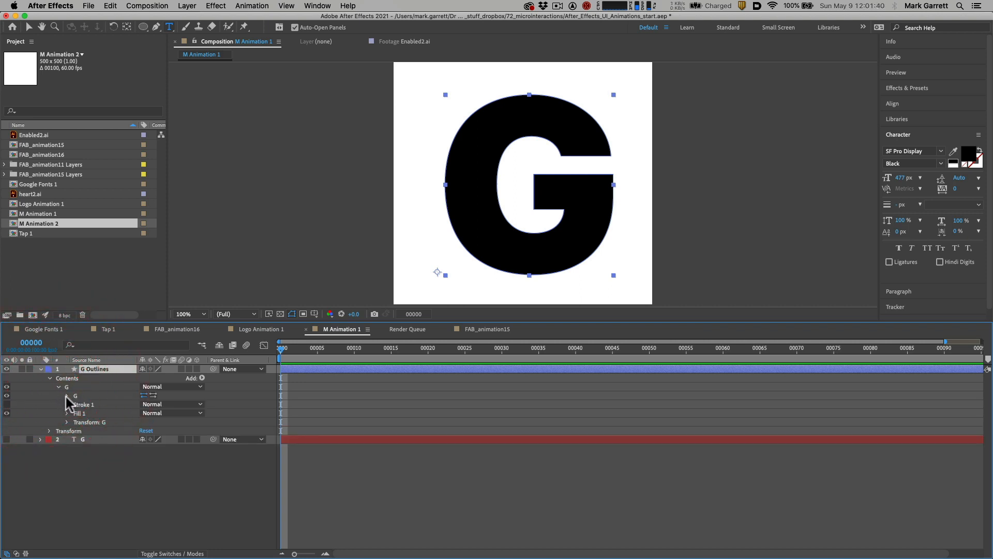
pyautogui.click(49, 431)
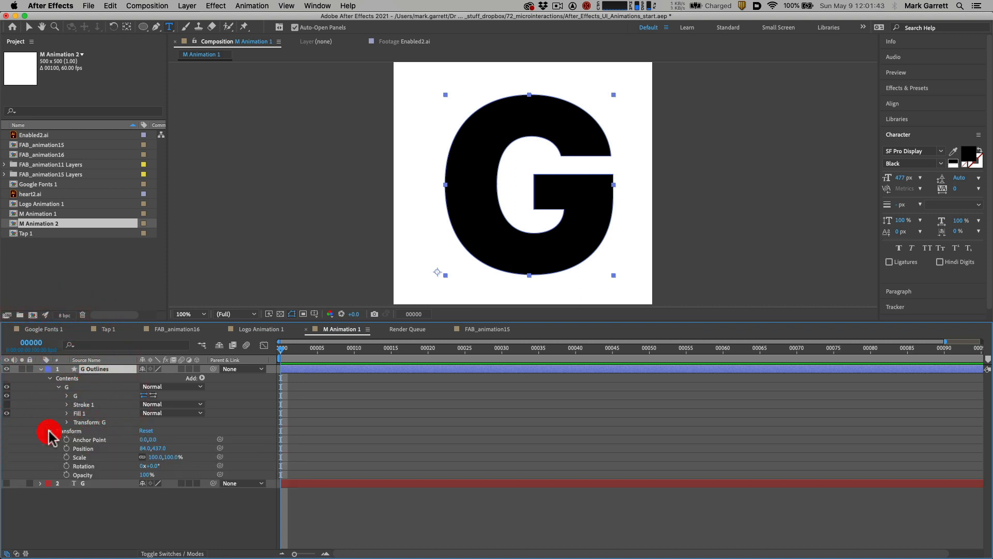
pyautogui.click(67, 396)
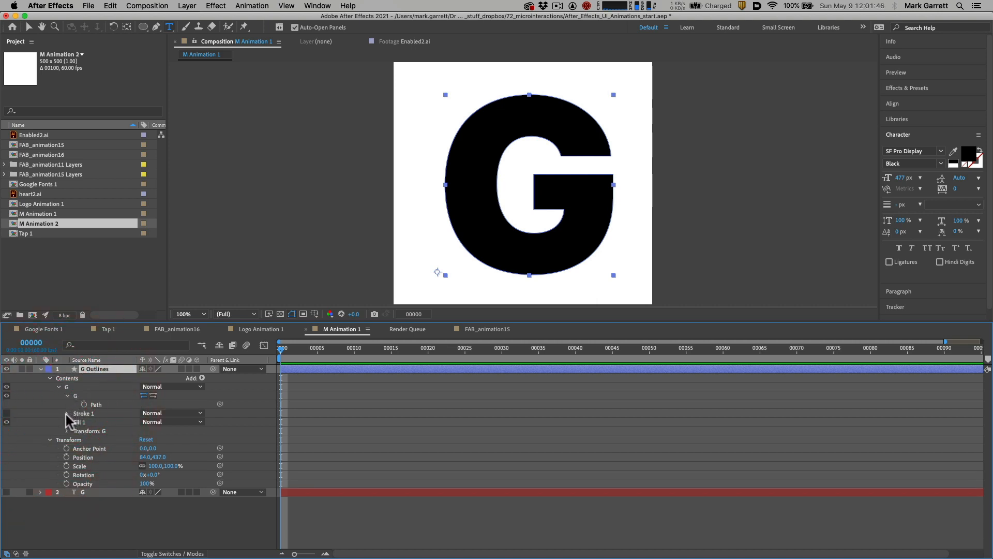
pyautogui.click(67, 413)
pyautogui.click(74, 485)
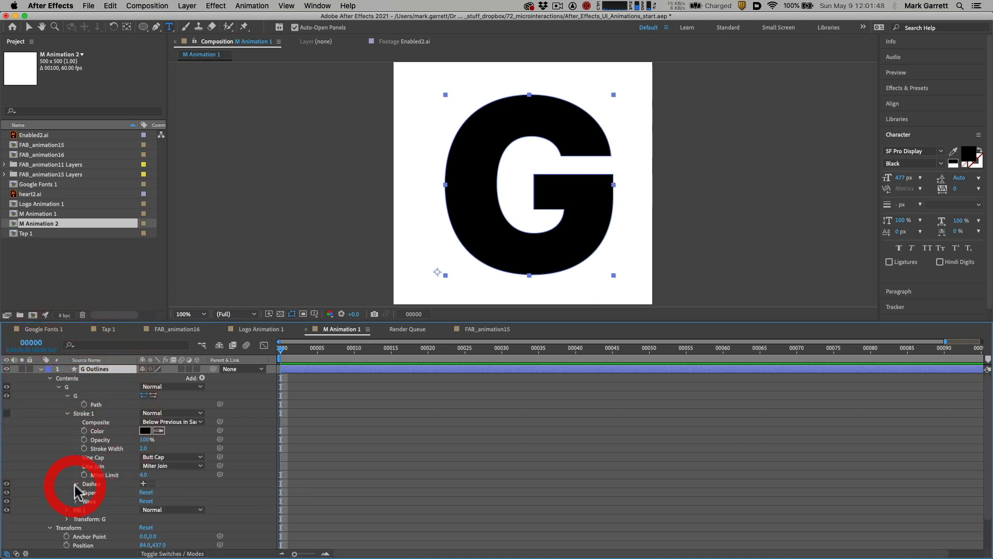
pyautogui.click(75, 483)
pyautogui.click(67, 413)
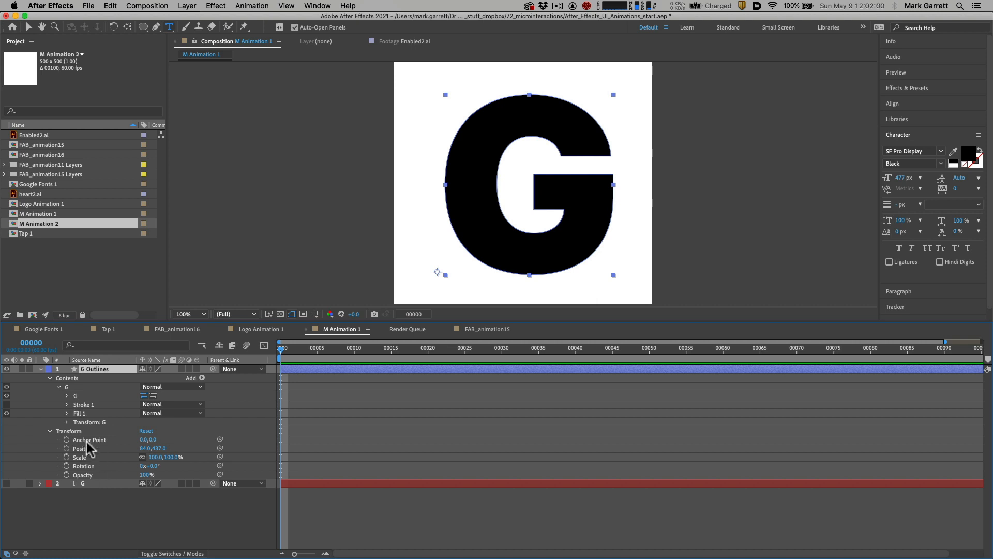
pyautogui.click(51, 432)
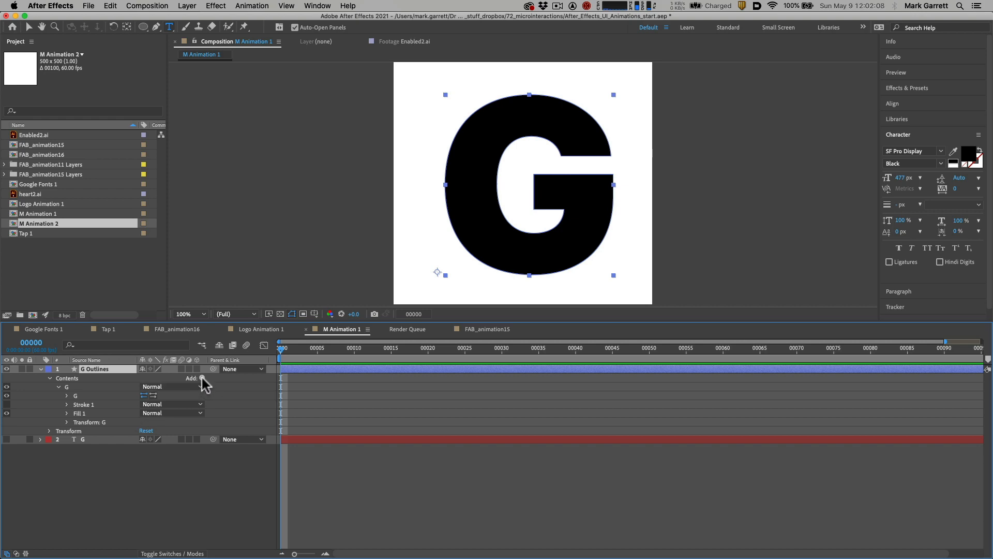
# - Add a Trim Paths operator to the contents of the G Outlines layer
pyautogui.press('alt+super+8')
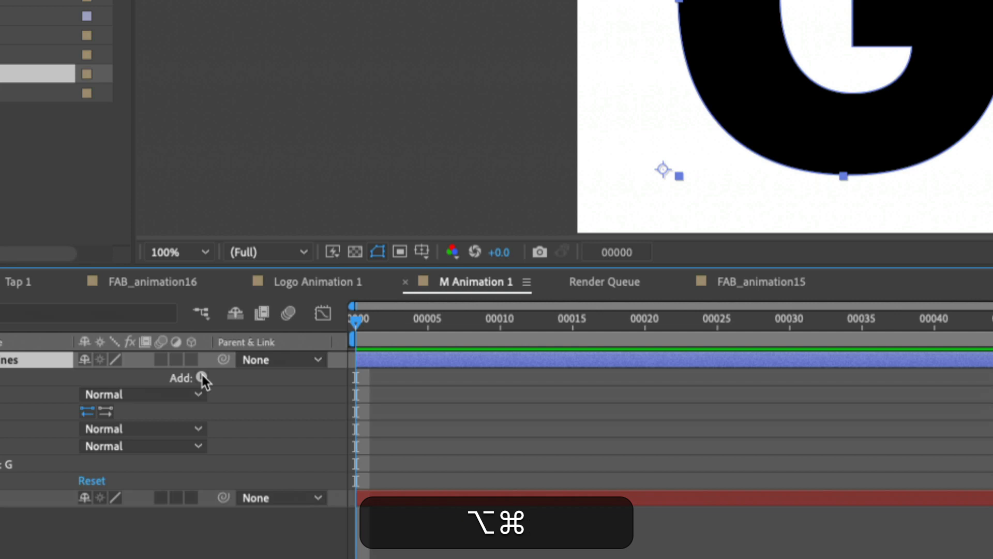
pyautogui.press('alt+super+8')
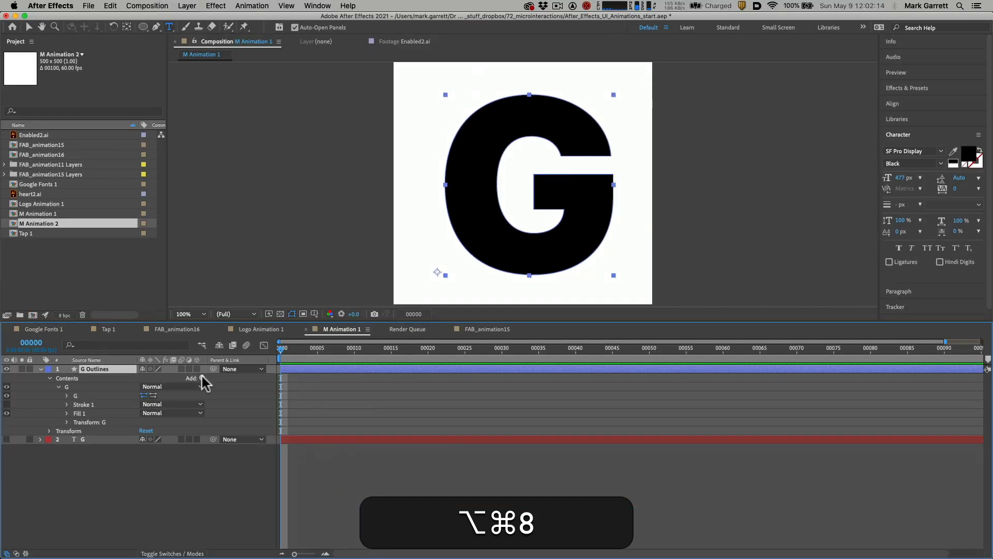
pyautogui.click(202, 378)
pyautogui.click(203, 378)
pyautogui.press('super+z')
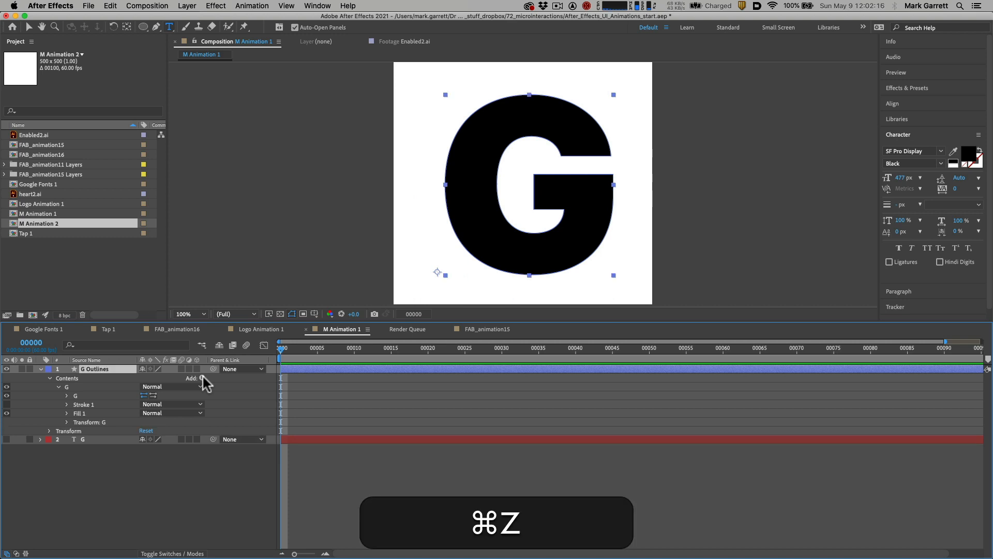
pyautogui.click(202, 377)
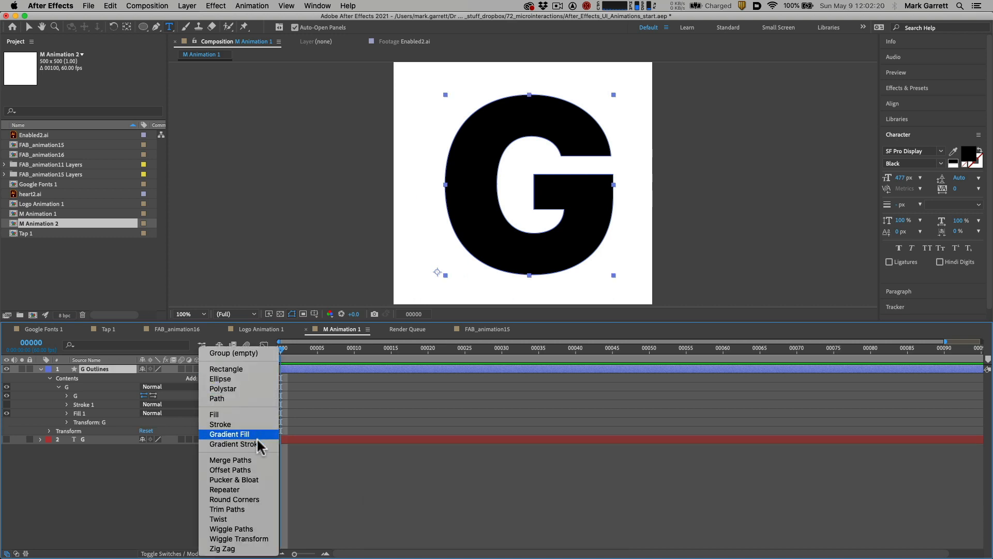
pyautogui.click(256, 508)
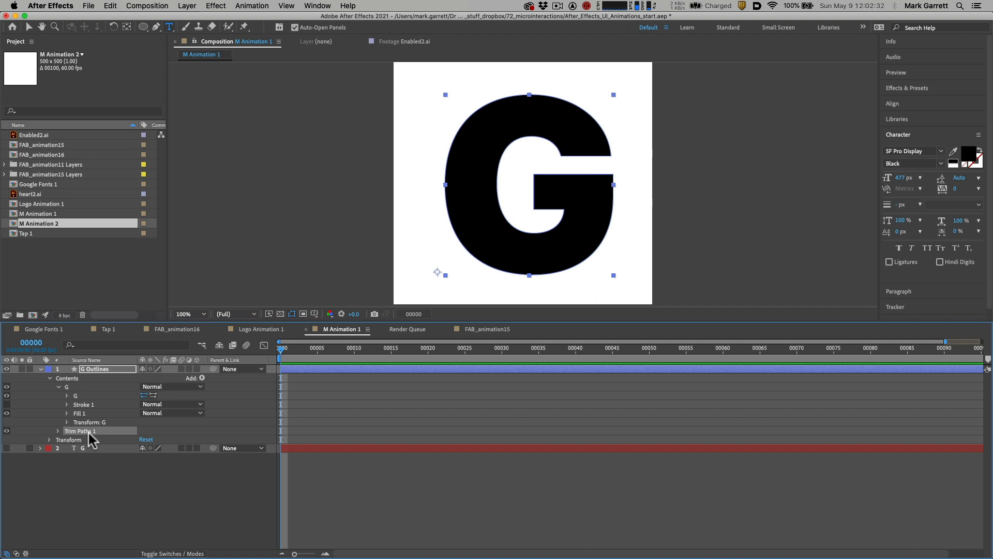
# - Keyframe the End value of Trim Paths 1 at frame 0 and set it to 0%
pyautogui.click(57, 430)
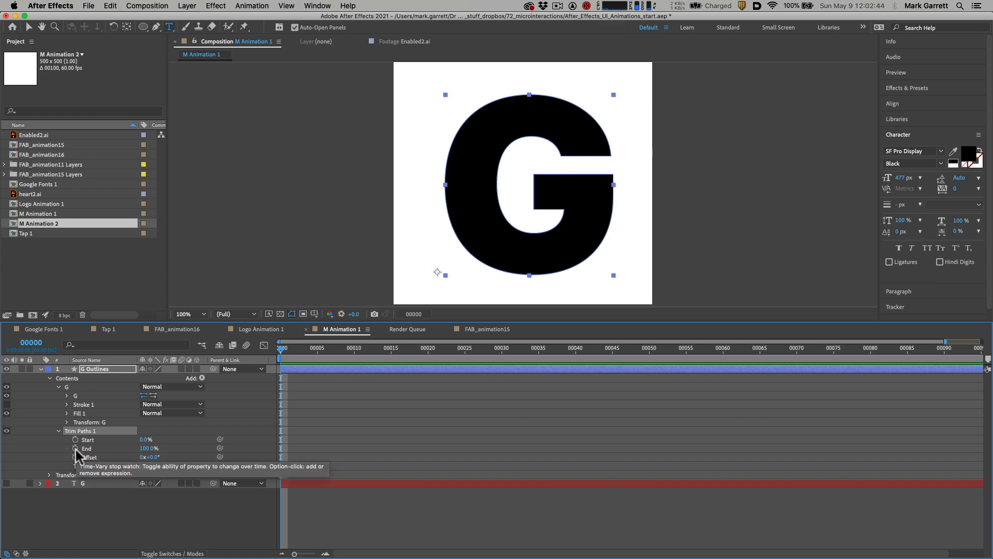
pyautogui.press('alt+super+8')
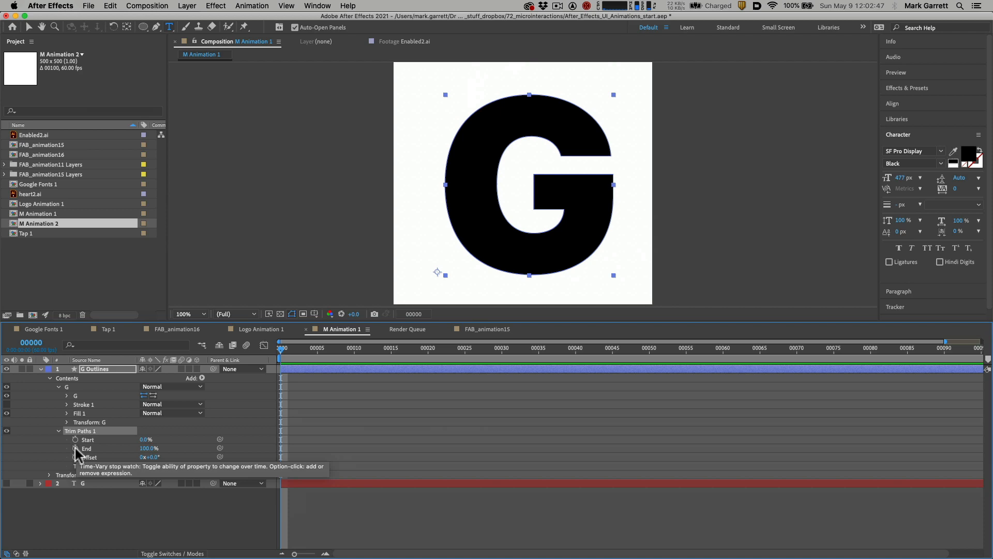
pyautogui.click(75, 448)
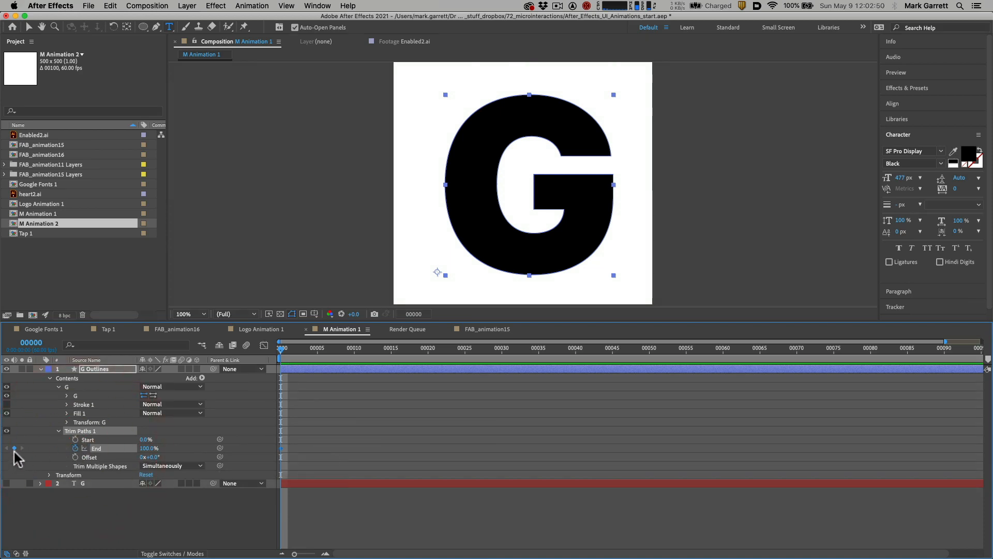
pyautogui.press('alt+super+8')
pyautogui.press('alt+super+8')
pyautogui.press('alt+super+8')
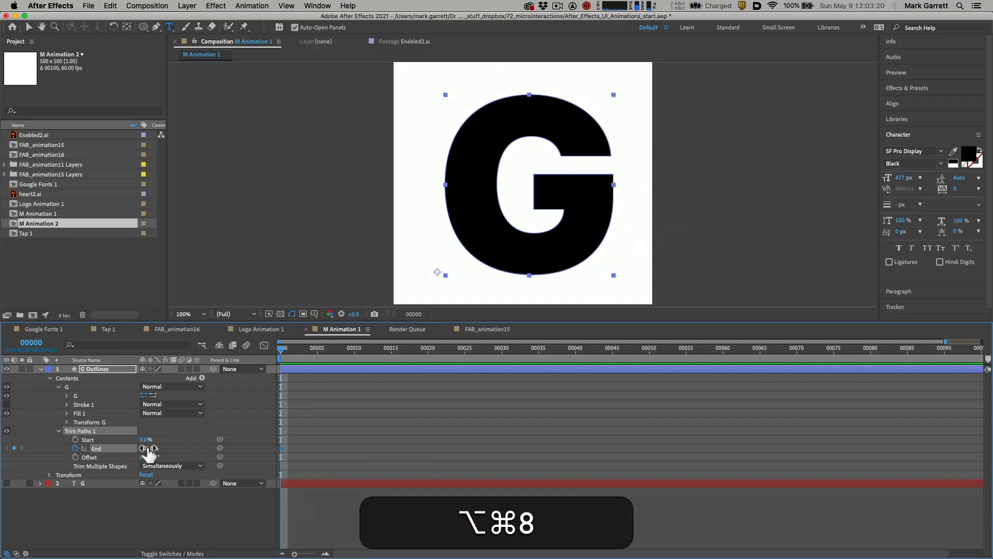
pyautogui.click(147, 448)
pyautogui.write('0')
pyautogui.press('Return')
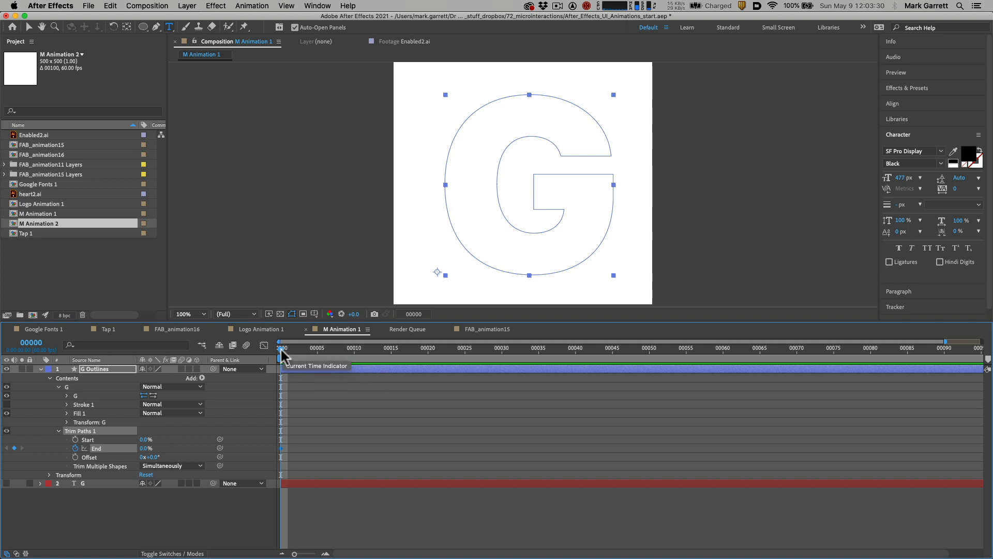
# - Turn off the visibility of Fill 1 and turn on Stroke 1 for the G outline
pyautogui.click(66, 404)
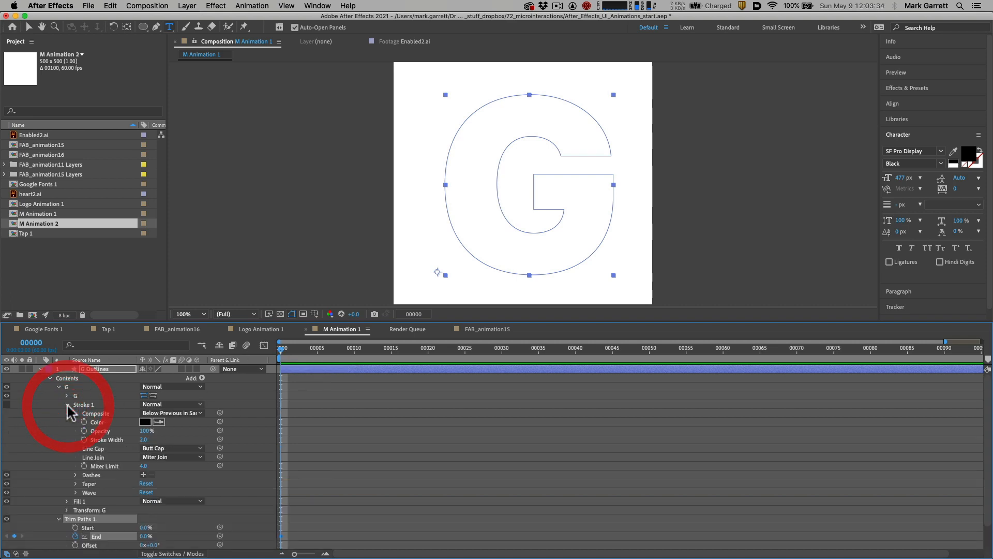
pyautogui.click(67, 501)
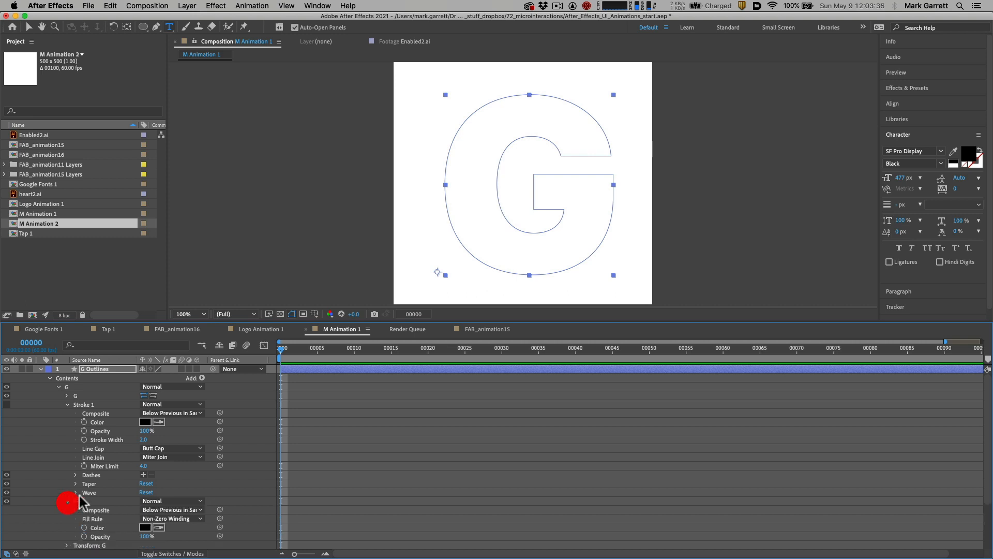
pyautogui.scroll(-2, 115, 483)
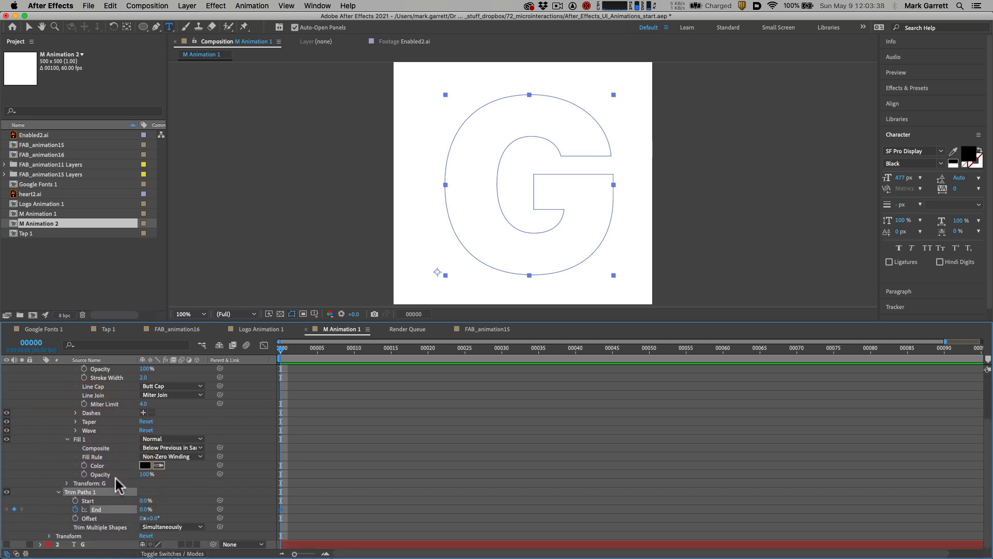
pyautogui.scroll(1, 116, 476)
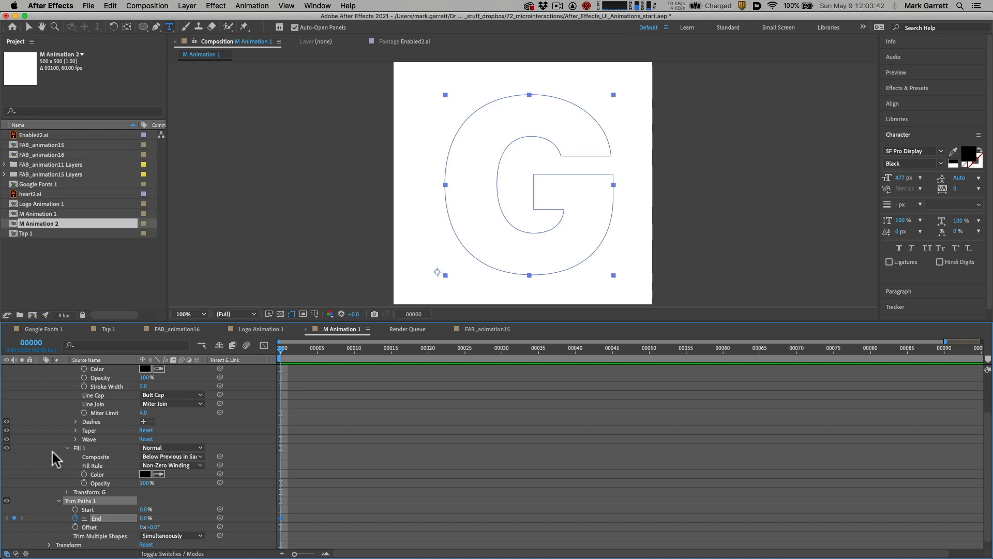
pyautogui.click(67, 448)
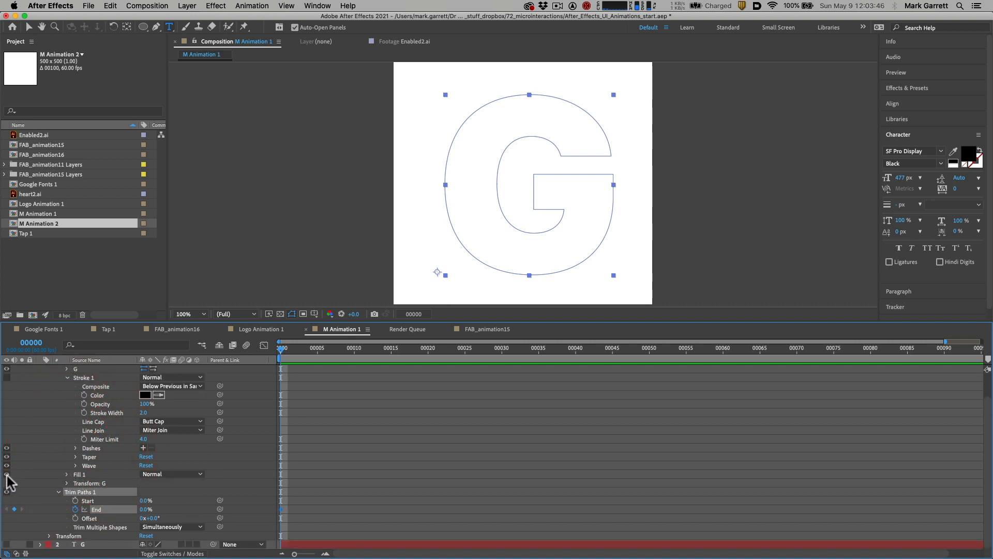
pyautogui.press('alt+super+8')
pyautogui.press('alt+super+8')
pyautogui.click(6, 474)
pyautogui.click(6, 378)
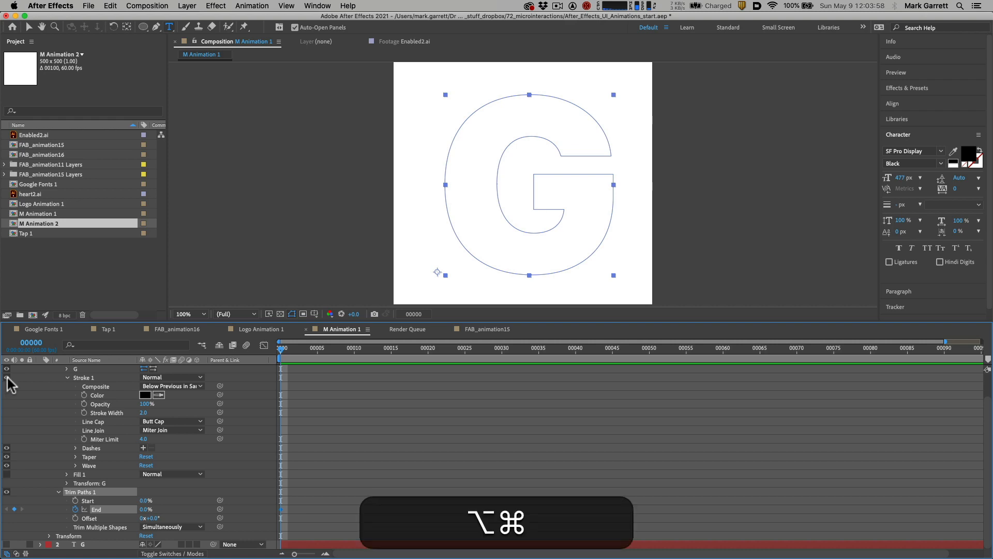
# - Set the stroke width of Stroke 1 on the G outline to 20
pyautogui.press('alt+super+8')
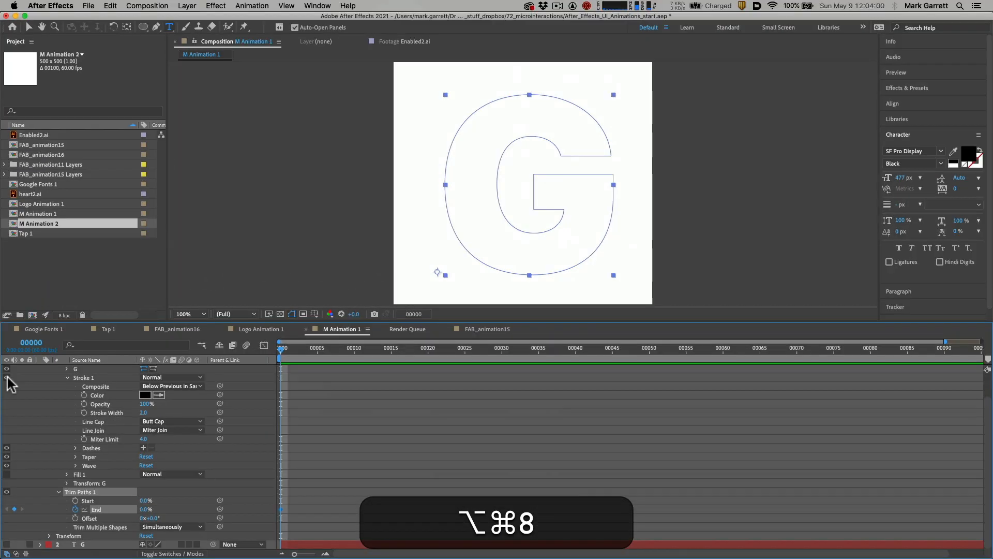
pyautogui.click(145, 414)
pyautogui.write('2')
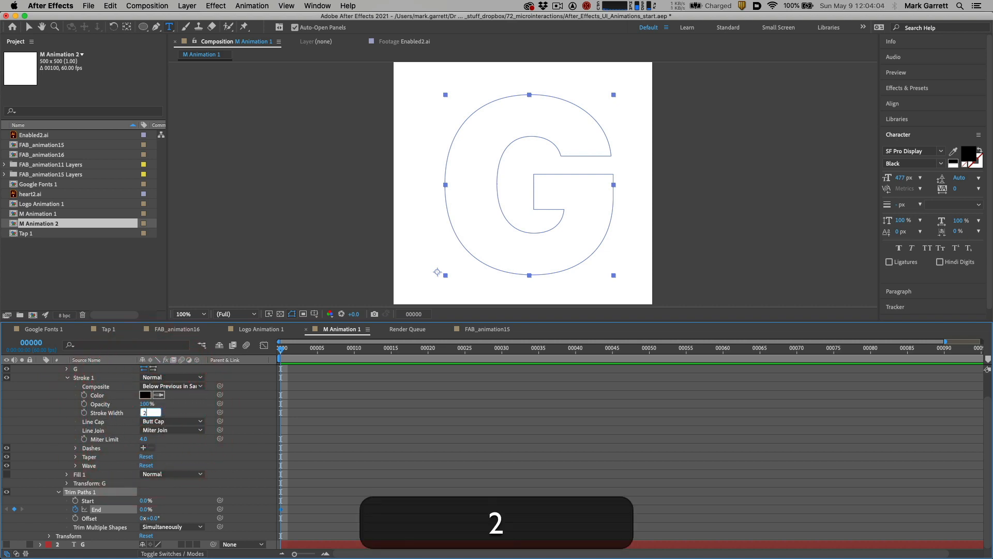
pyautogui.write('0')
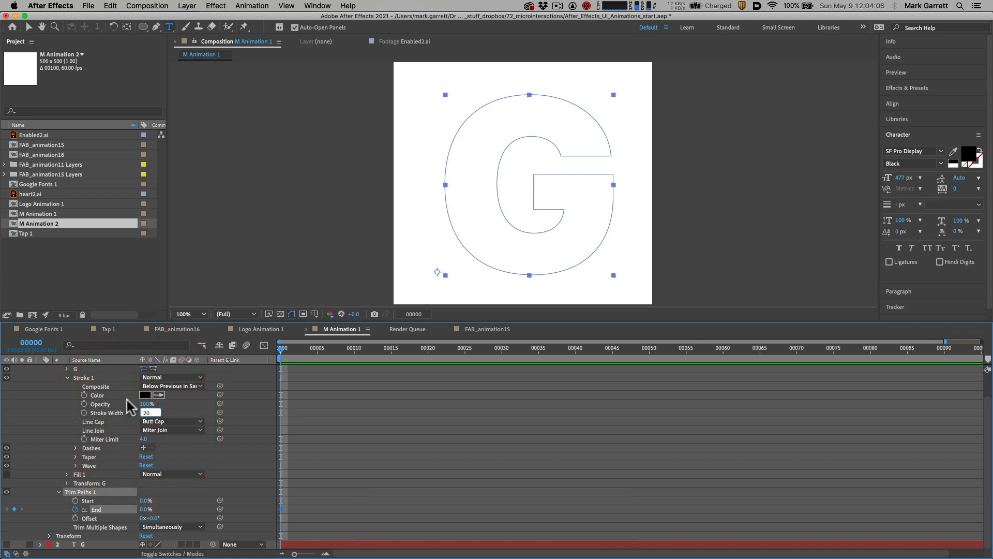
pyautogui.press('Return')
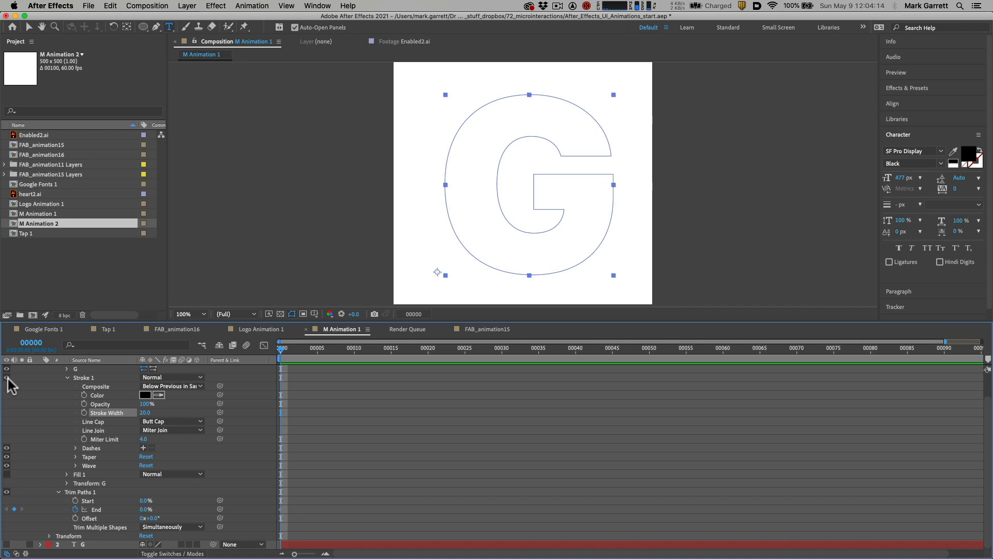
pyautogui.press('alt+super+8')
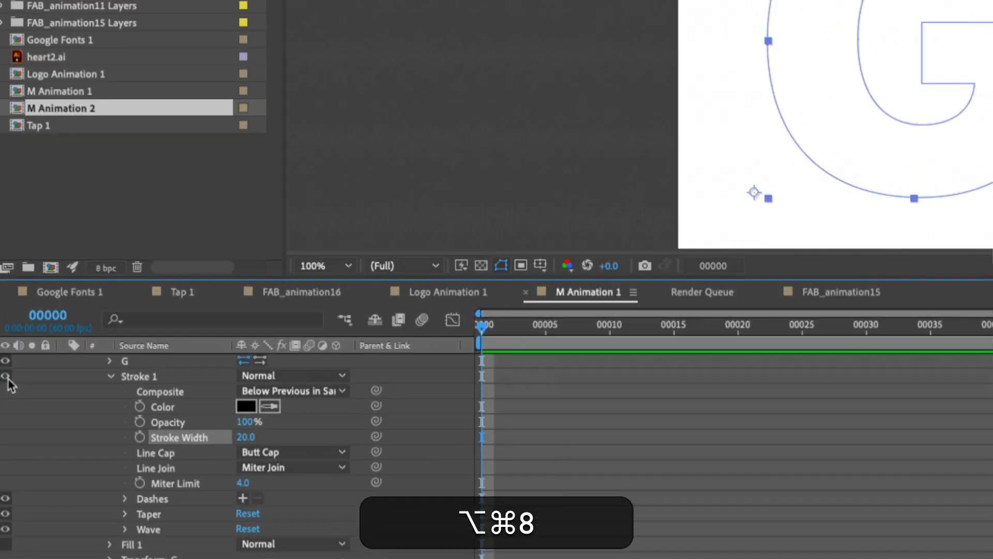
pyautogui.press('alt+super+8')
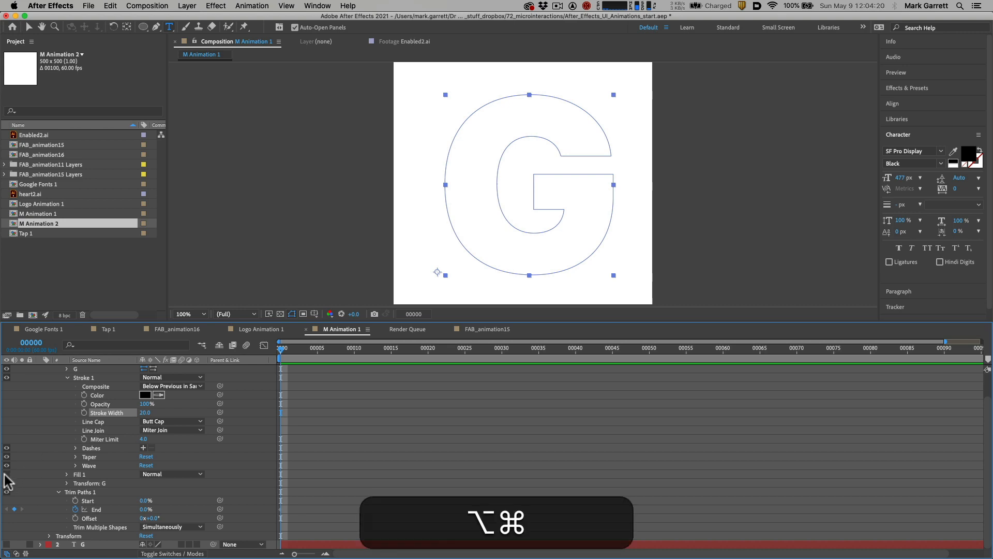
pyautogui.press('alt+super+8')
pyautogui.press('alt+super+8')
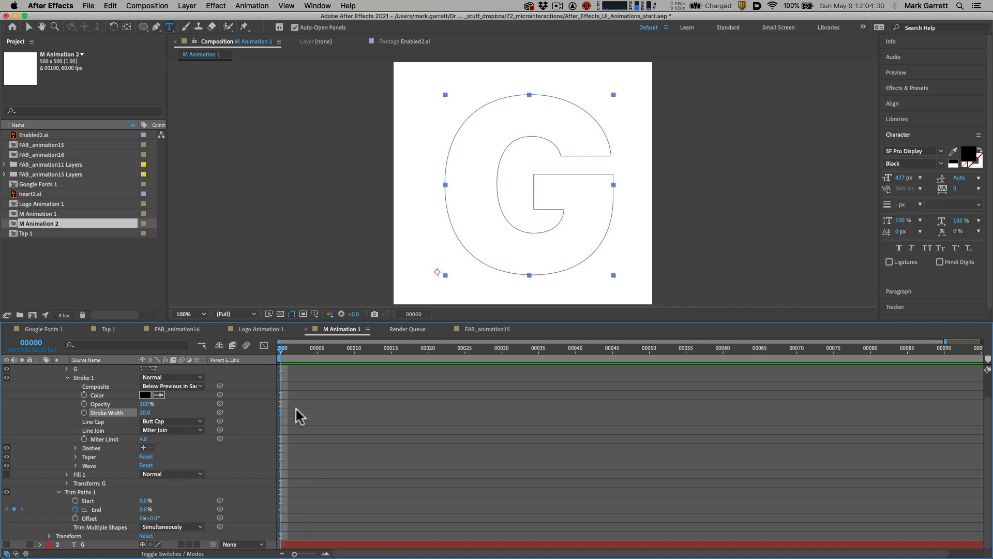
# - Add an End keyframe of 100% to Trim Paths 1 at frame 30
pyautogui.moveTo(281, 350); pyautogui.dragTo(501, 350)
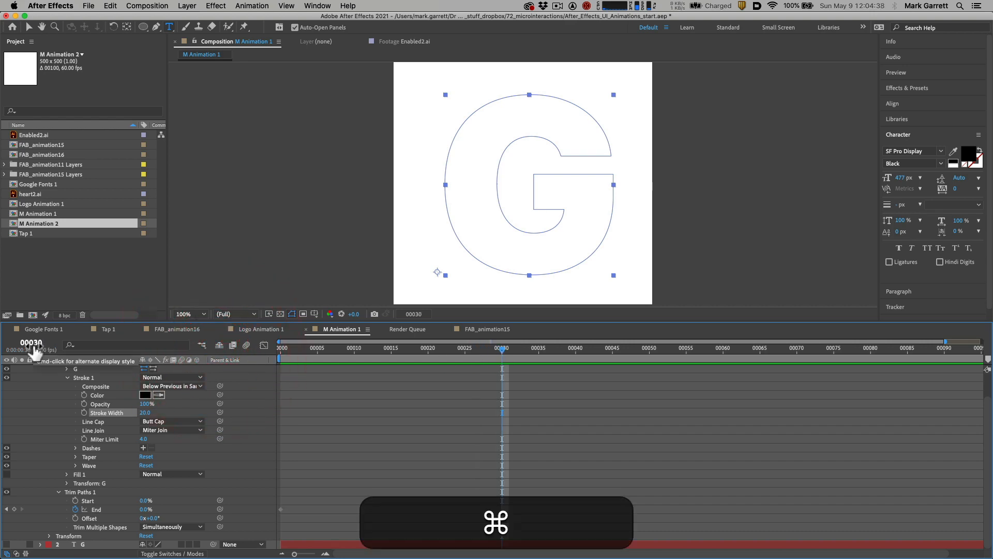
pyautogui.press('alt+super+8')
pyautogui.press('alt+super+8')
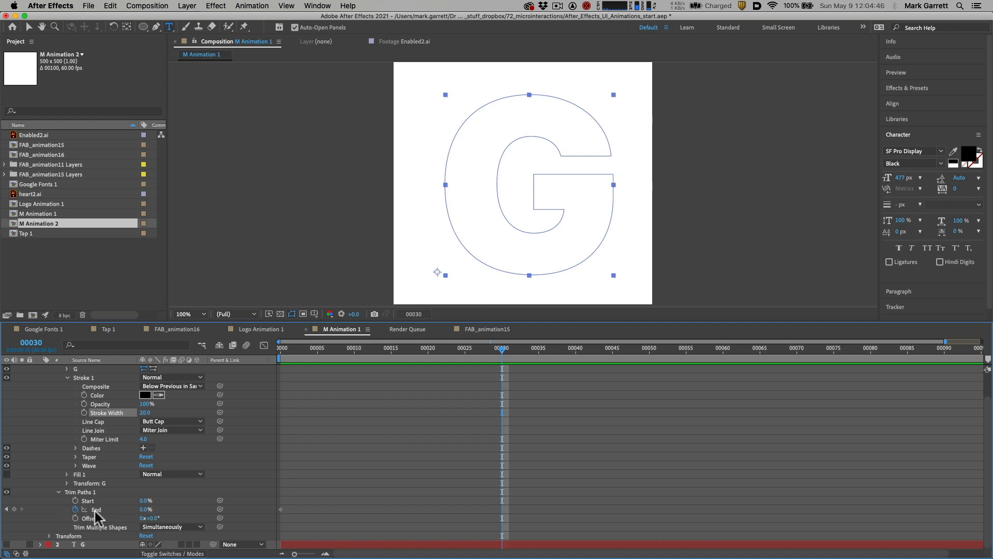
pyautogui.press('alt+super+8')
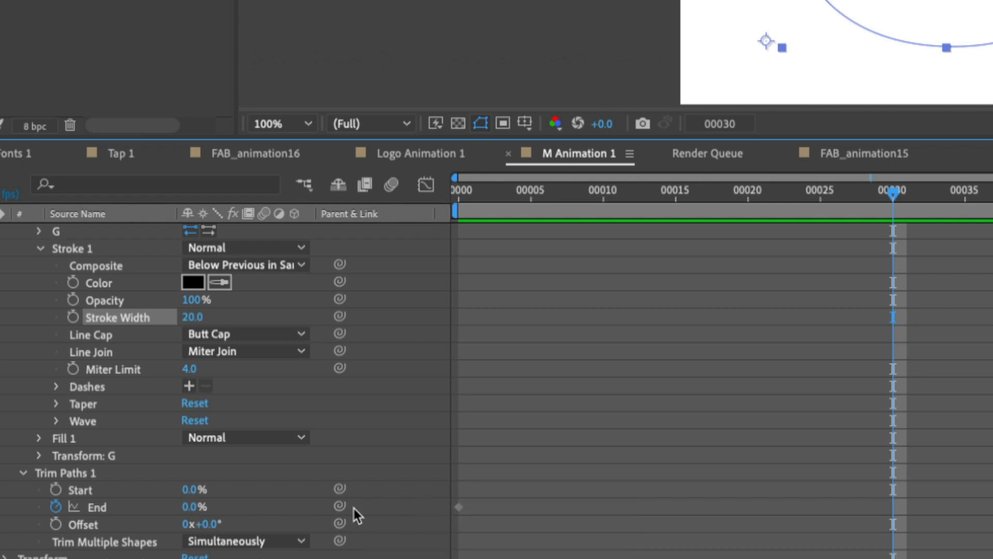
pyautogui.click(192, 508)
pyautogui.write('10')
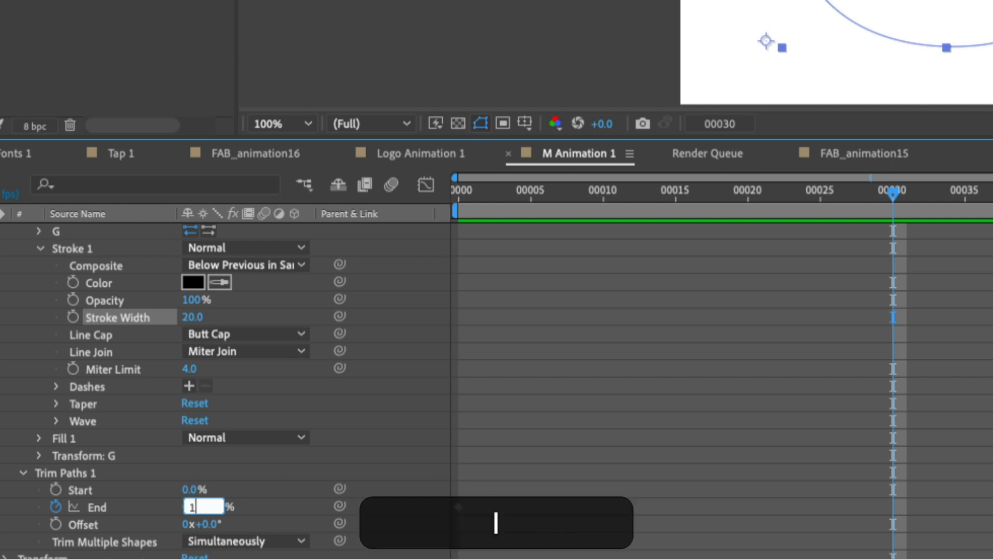
pyautogui.write('0')
pyautogui.press('Return')
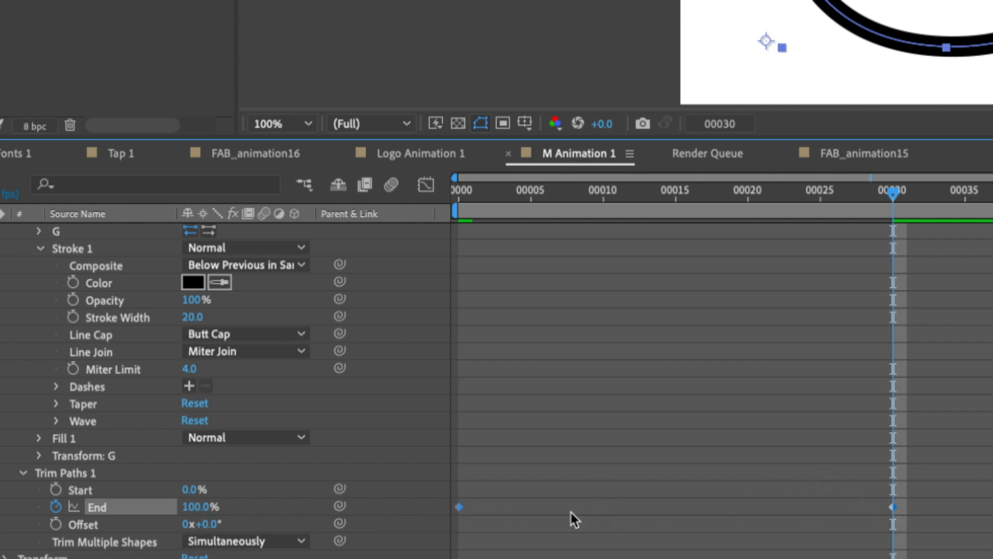
# - Scrub from frame 30 back to frame 0 to check how the G stroke draws on
pyautogui.press('alt+super+8')
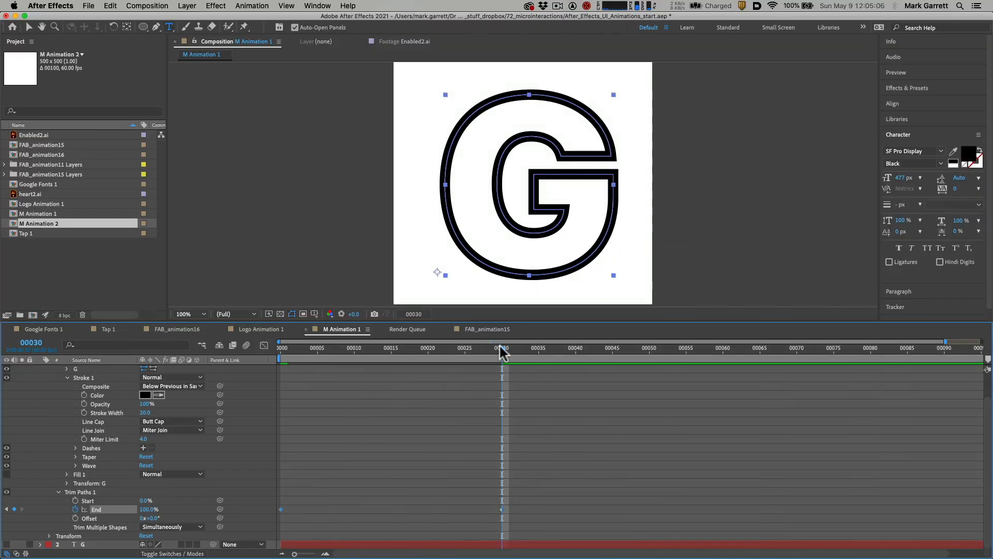
pyautogui.moveTo(501, 348)
pyautogui.mouseDown()
pyautogui.moveTo(329, 354)
pyautogui.moveTo(305, 344)
pyautogui.moveTo(507, 343)
pyautogui.moveTo(473, 344)
pyautogui.mouseUp()
pyautogui.moveTo(324, 342)
pyautogui.mouseDown()
pyautogui.moveTo(501, 340)
pyautogui.moveTo(260, 345)
pyautogui.mouseUp()
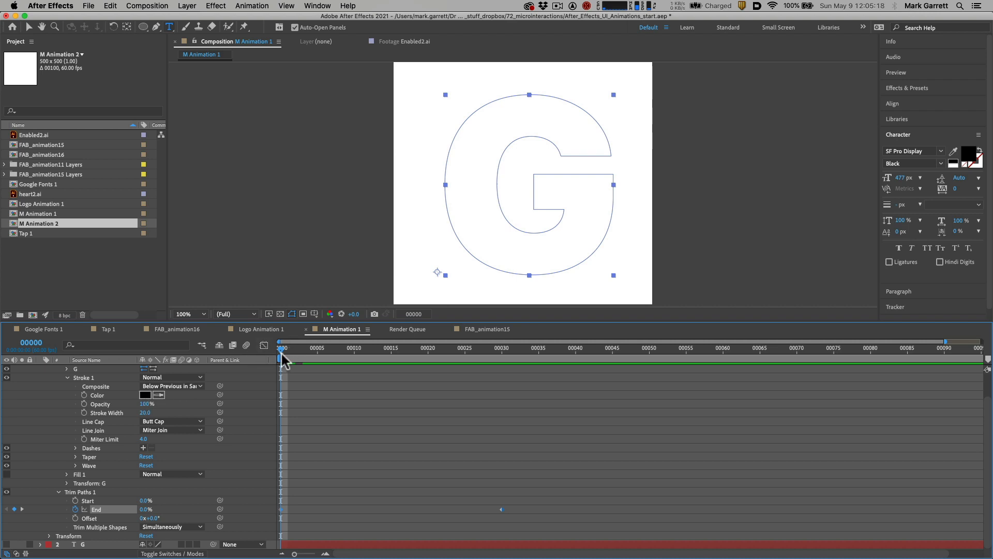
pyautogui.moveTo(282, 356)
pyautogui.mouseDown()
pyautogui.moveTo(464, 348)
pyautogui.moveTo(275, 345)
pyautogui.mouseUp()
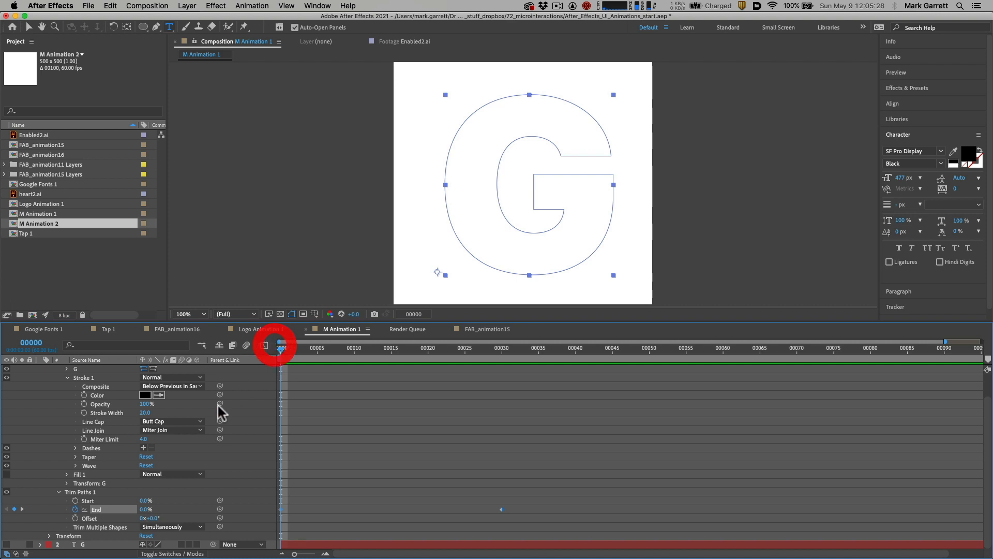
# - Turn on reversed path direction for the G path inside the G Outlines layer
pyautogui.scroll(2, 207, 419)
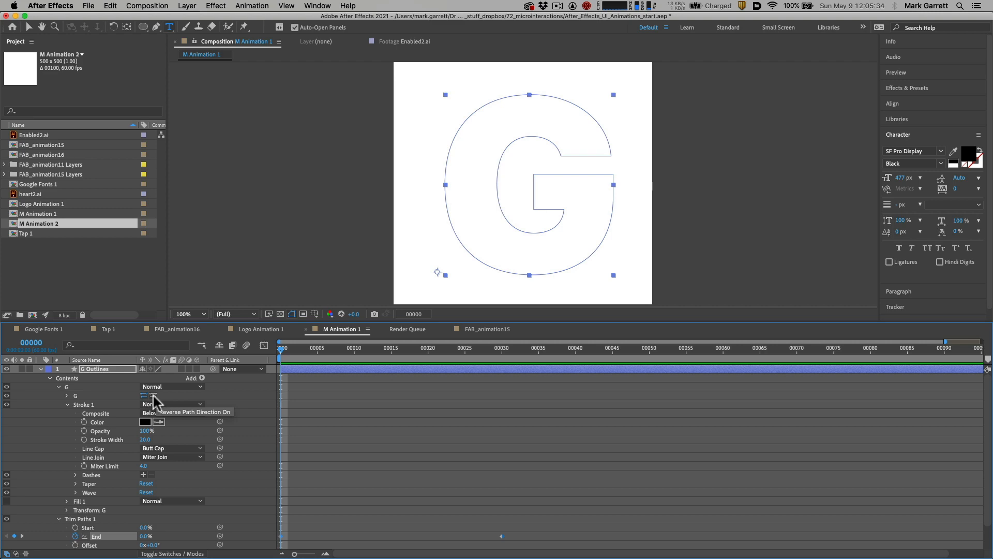
pyautogui.press('alt+super+8')
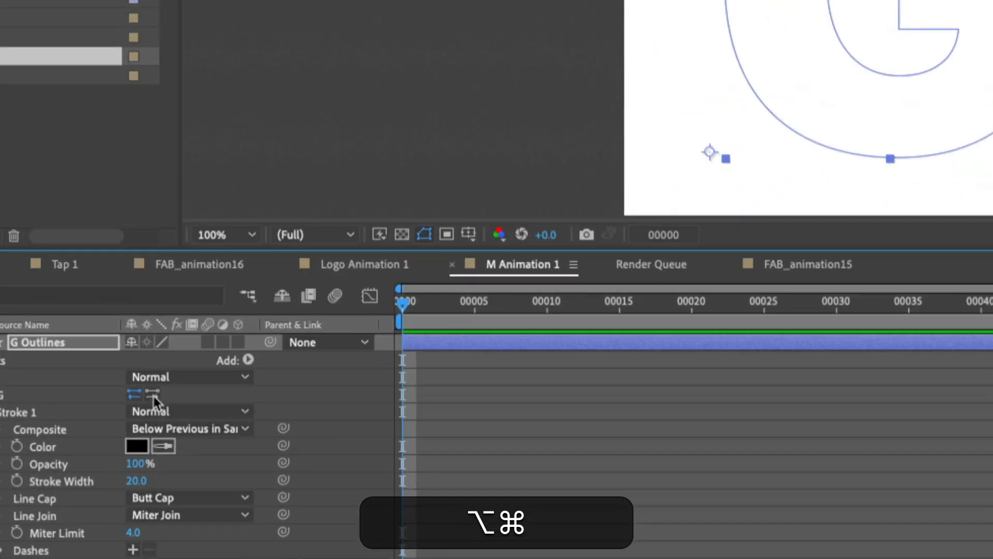
pyautogui.press('alt+super+8')
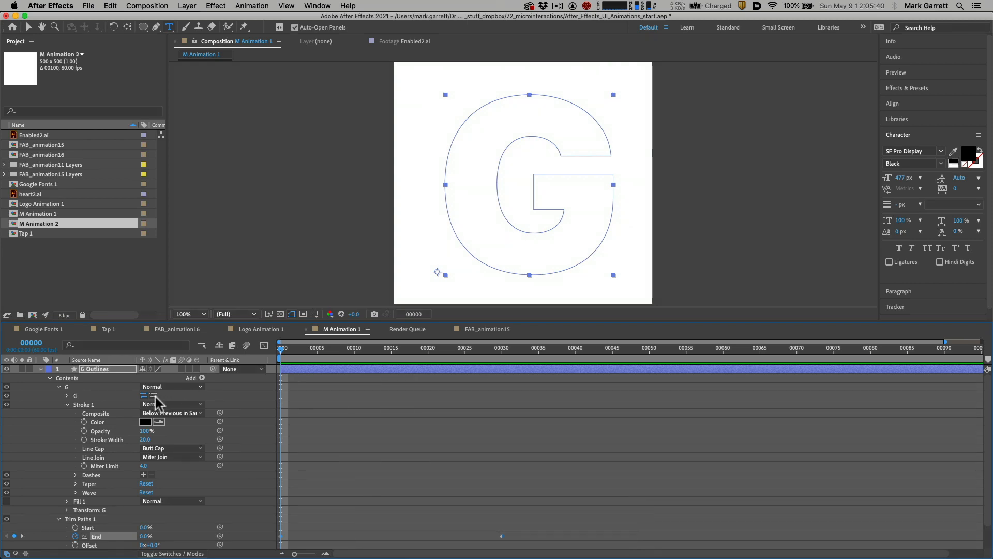
pyautogui.click(154, 396)
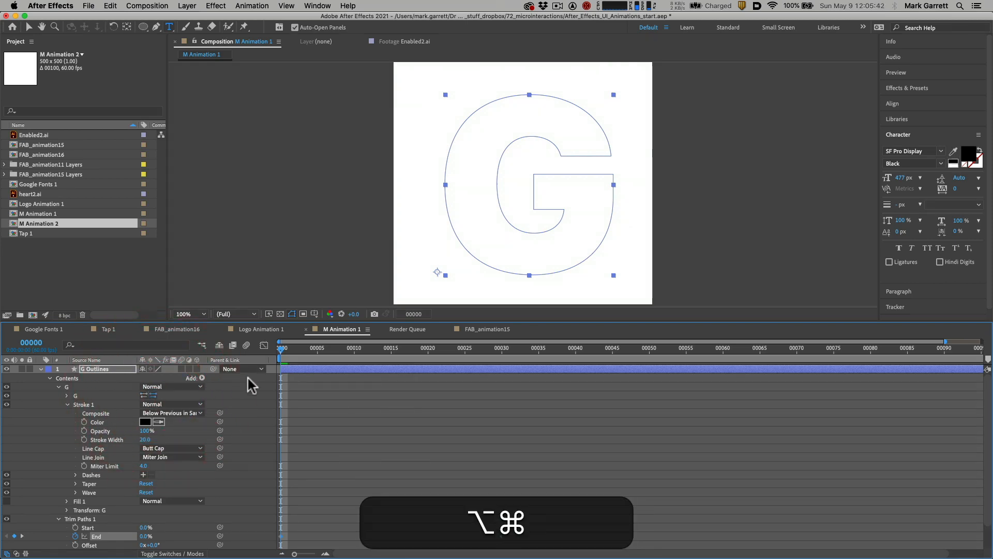
# - Preview the reversed stroke animation and move the playhead to frame 31
pyautogui.press('alt+super+8')
pyautogui.press('alt+super+8')
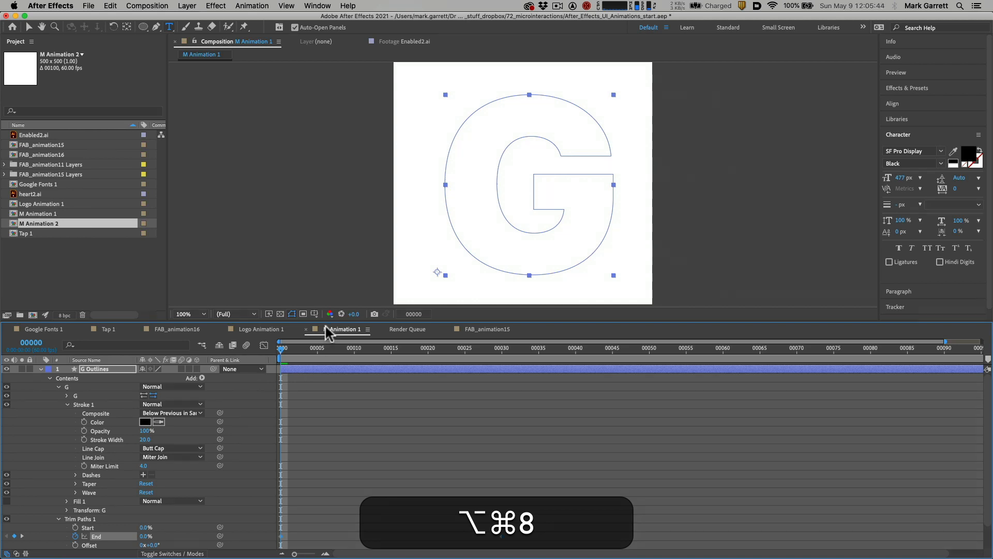
pyautogui.press('space')
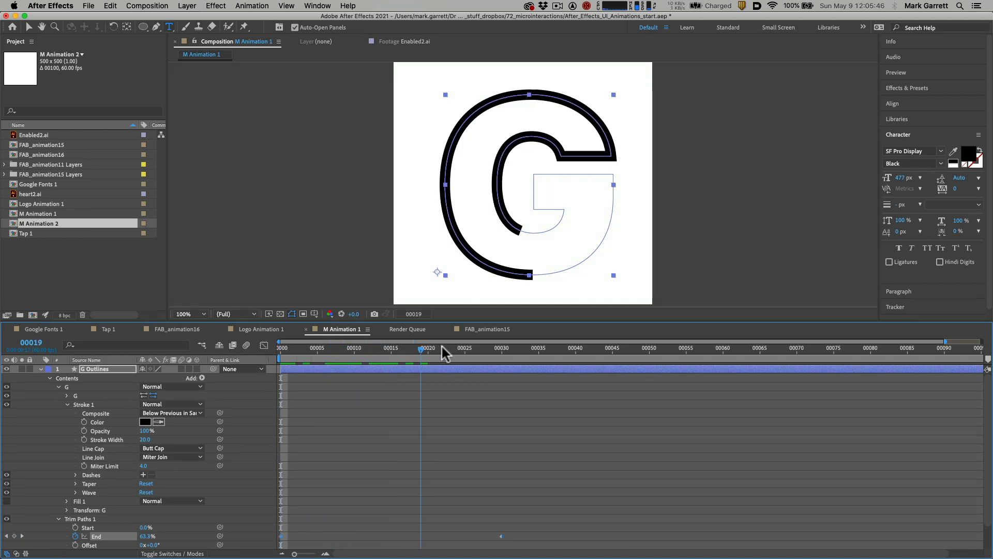
pyautogui.moveTo(443, 348)
pyautogui.mouseDown()
pyautogui.moveTo(348, 348)
pyautogui.moveTo(481, 349)
pyautogui.moveTo(339, 348)
pyautogui.moveTo(510, 354)
pyautogui.mouseUp()
# - Try widths of 250 and 25 for Stroke 1 on the G outline and set the width back to 20
pyautogui.click(147, 440)
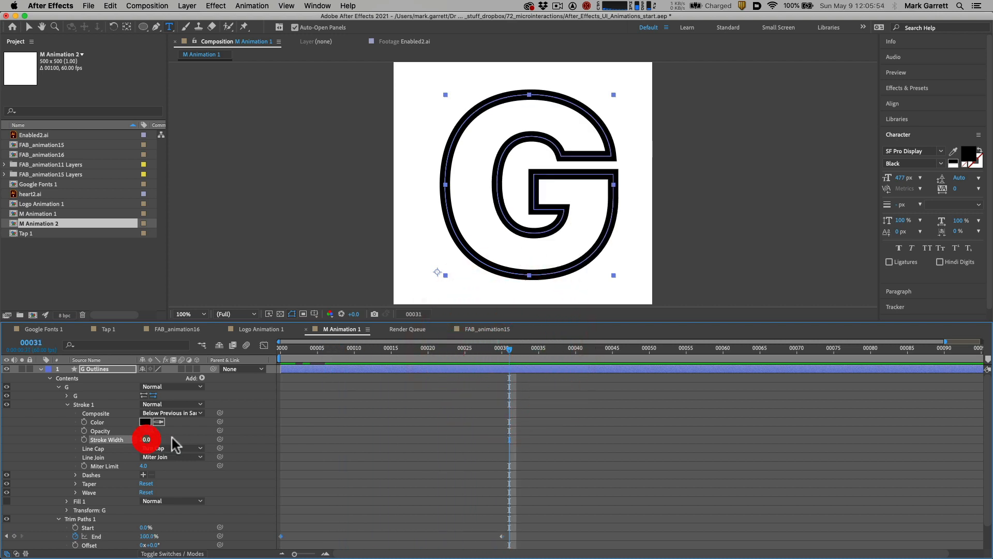
pyautogui.moveTo(147, 439); pyautogui.dragTo(147, 440)
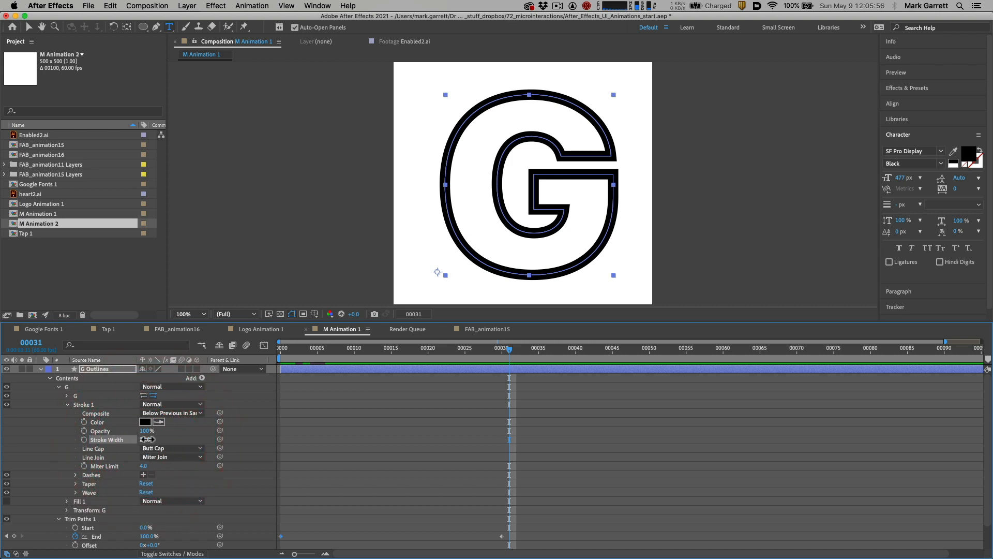
pyautogui.click(147, 439)
pyautogui.write('250')
pyautogui.press('Return')
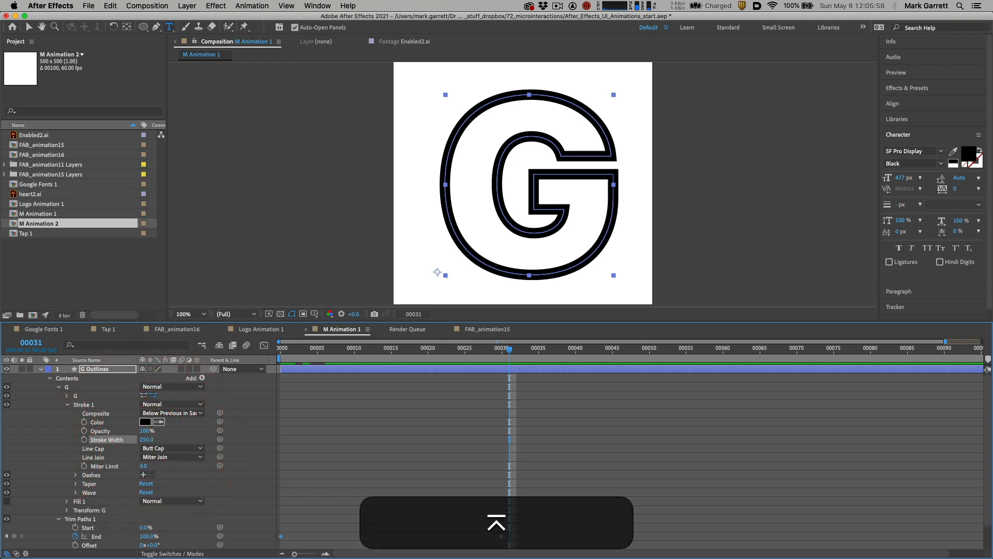
pyautogui.click(146, 439)
pyautogui.write('25')
pyautogui.press('Return')
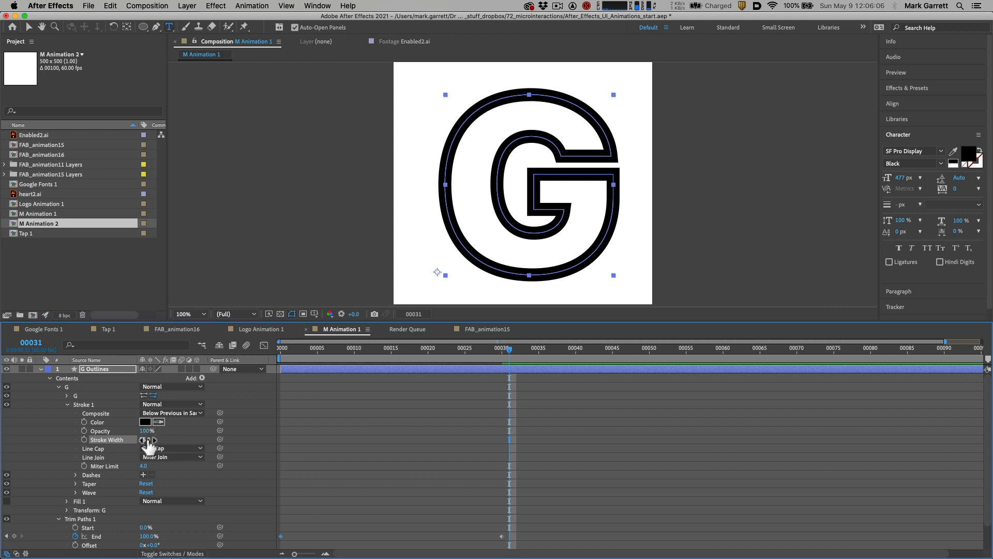
pyautogui.write('20')
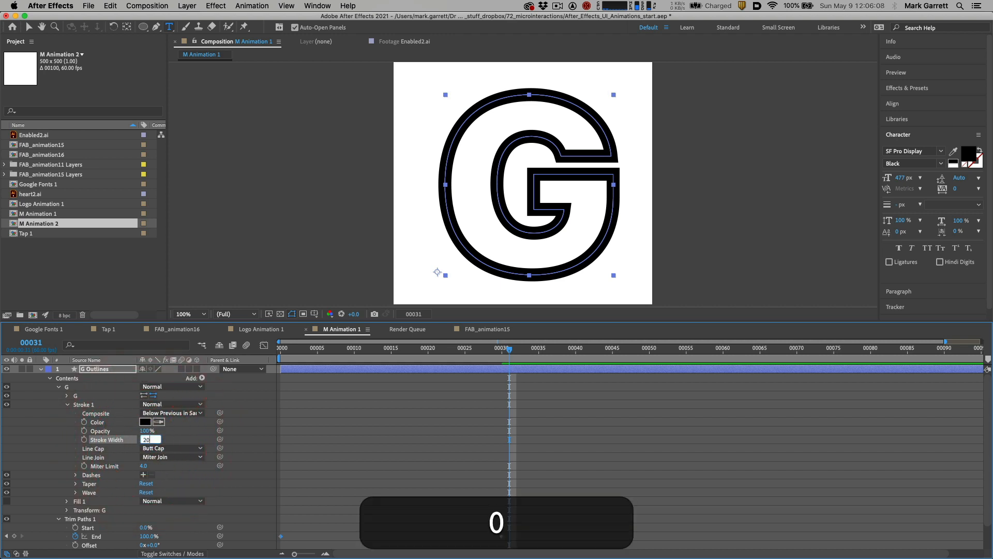
pyautogui.press('Return')
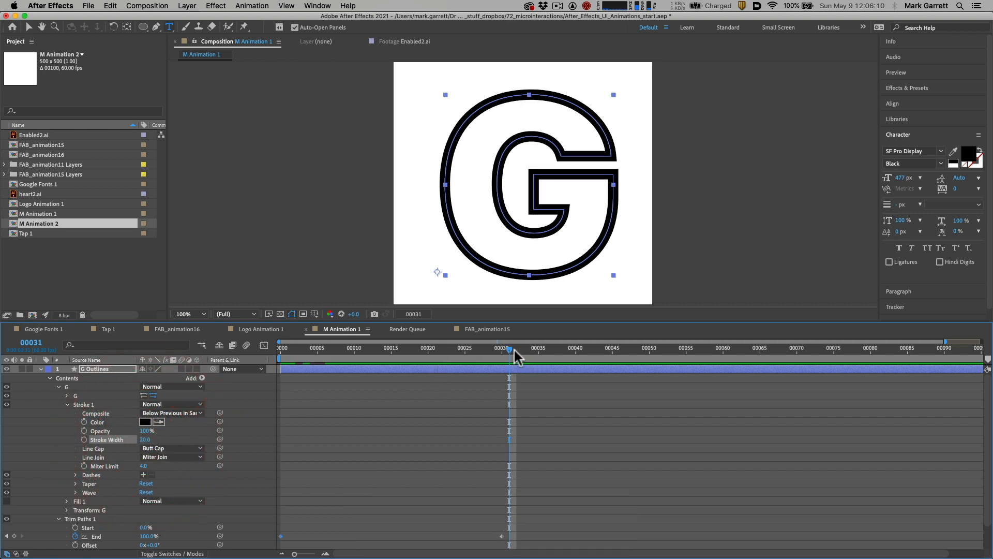
# - Set the end of the work area at frame 31 in the M Animation 1 composition
pyautogui.moveTo(510, 356)
pyautogui.mouseDown()
pyautogui.moveTo(309, 349)
pyautogui.moveTo(516, 350)
pyautogui.moveTo(272, 349)
pyautogui.moveTo(487, 344)
pyautogui.moveTo(510, 345)
pyautogui.moveTo(291, 344)
pyautogui.moveTo(514, 355)
pyautogui.moveTo(265, 354)
pyautogui.moveTo(476, 349)
pyautogui.moveTo(271, 343)
pyautogui.moveTo(510, 349)
pyautogui.mouseUp()
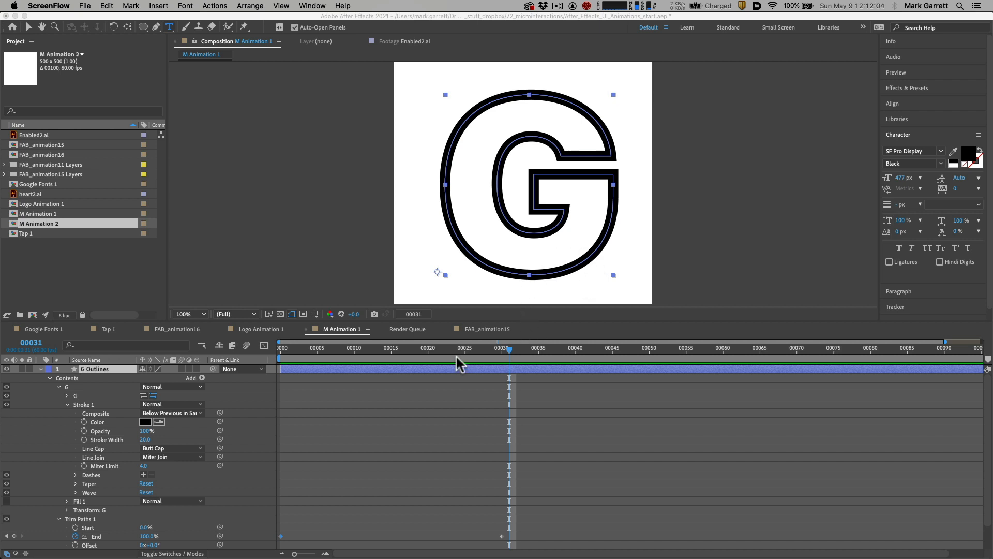
pyautogui.click(511, 354)
pyautogui.click(506, 355)
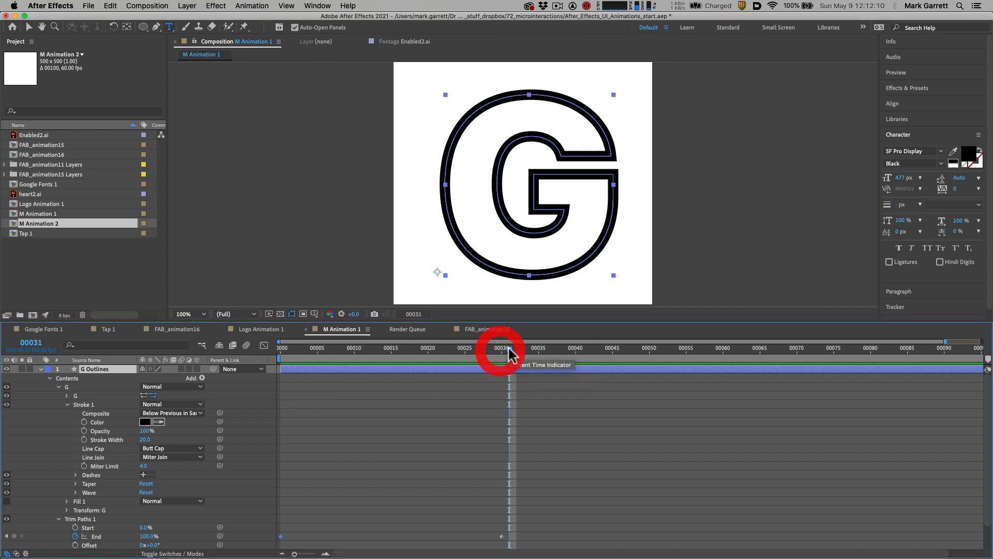
pyautogui.click(510, 357)
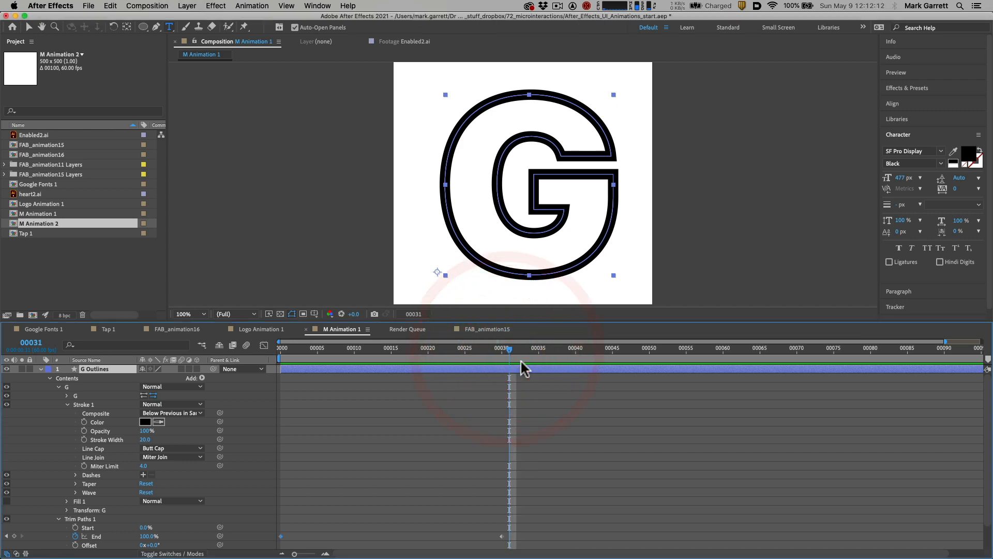
pyautogui.press('n')
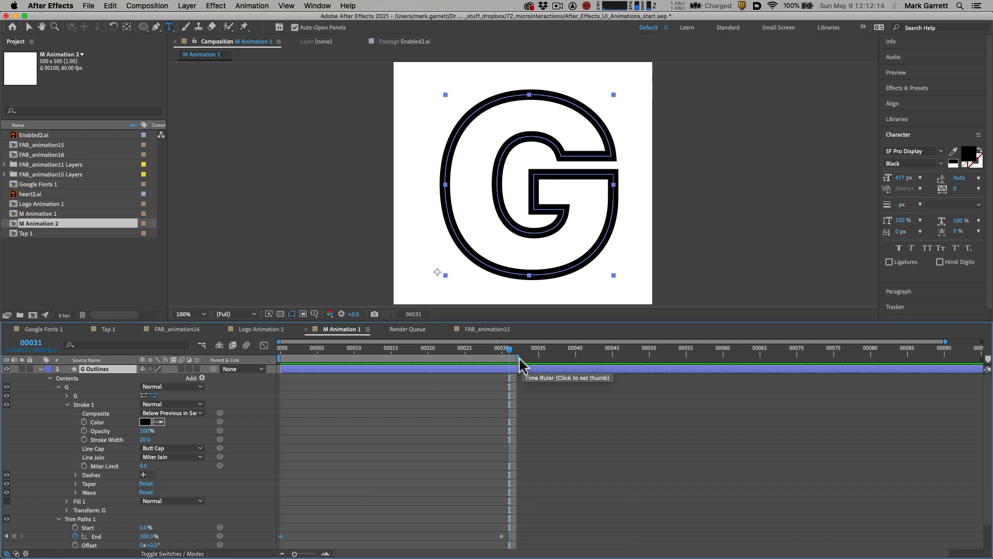
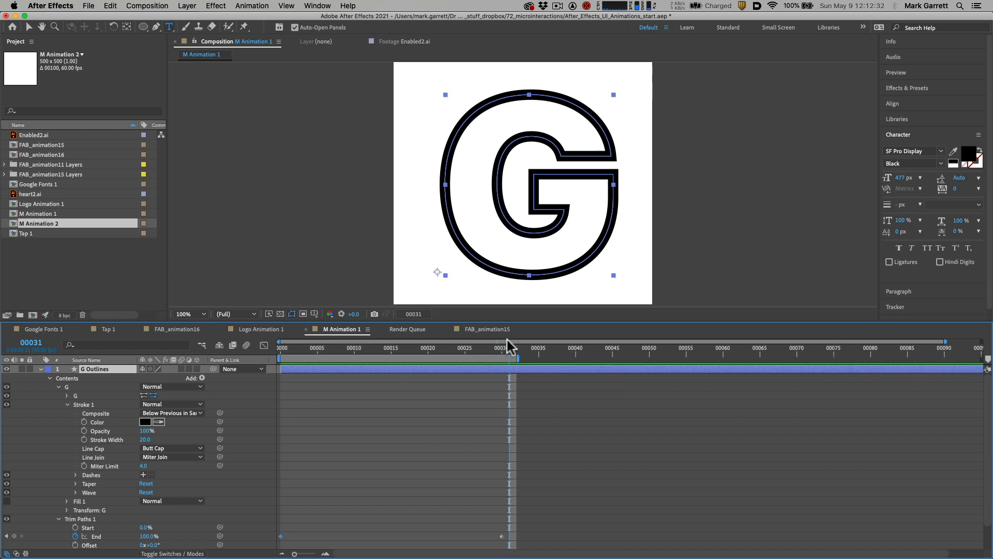
# - Trim the M Animation 1 composition to its work area and play back the shortened animation
pyautogui.rightClick(439, 359)
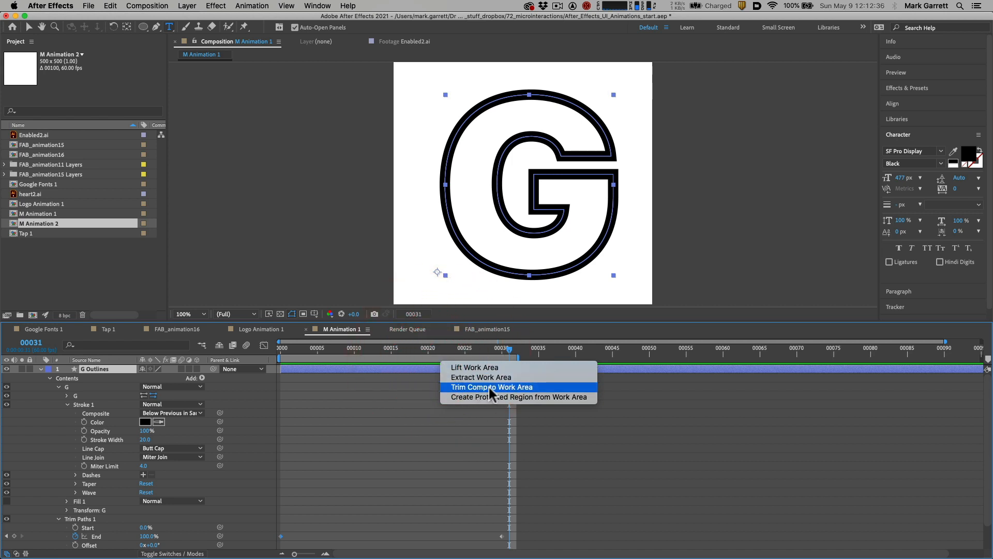
pyautogui.click(422, 366)
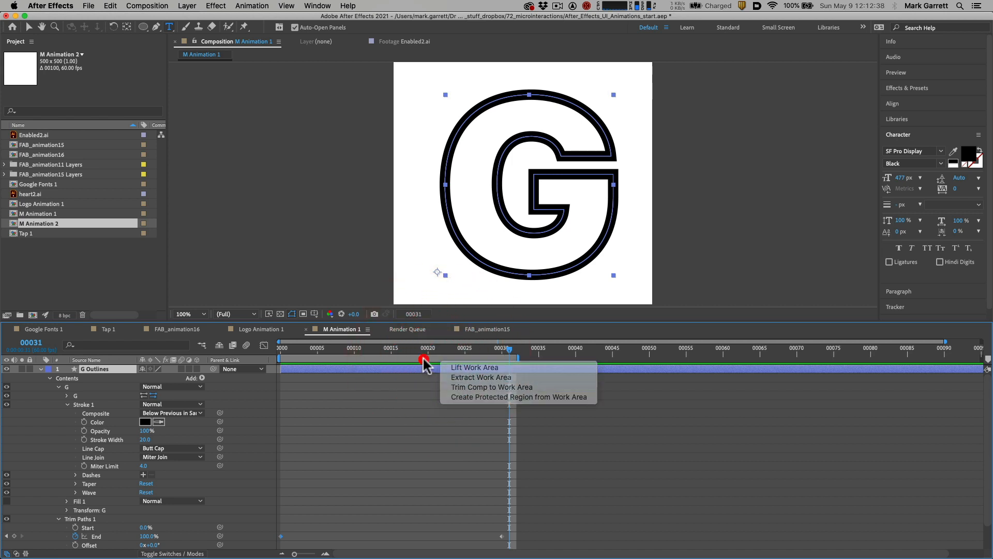
pyautogui.click(160, 6)
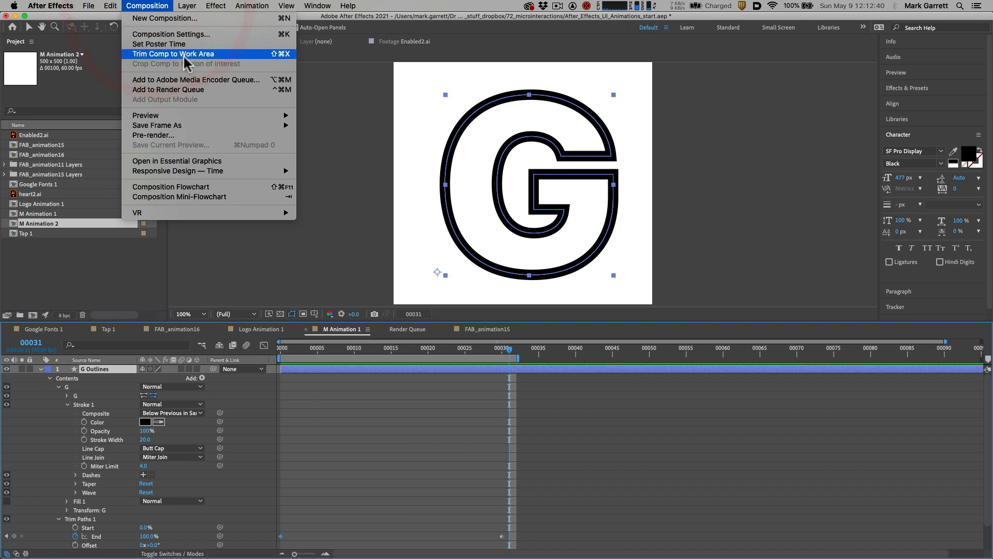
pyautogui.click(147, 6)
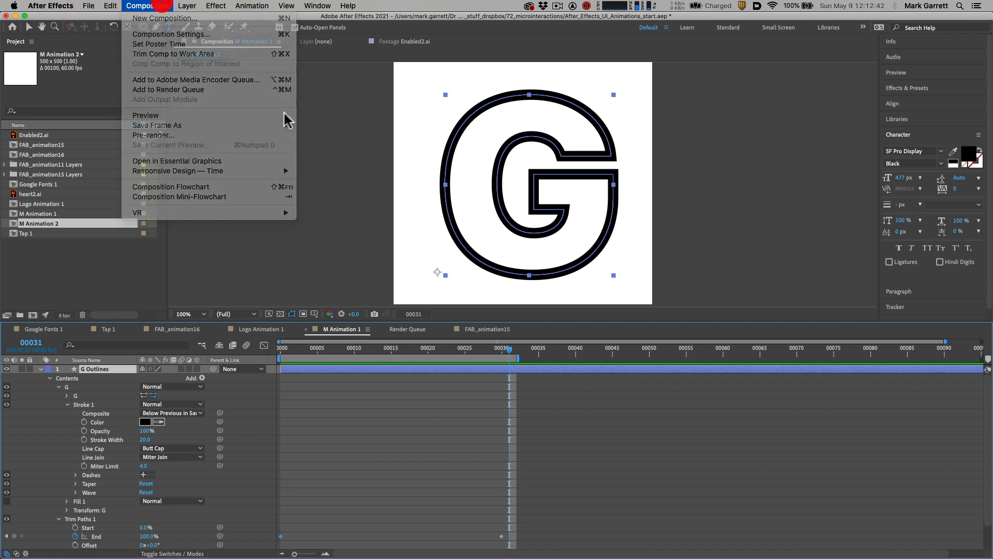
pyautogui.rightClick(448, 358)
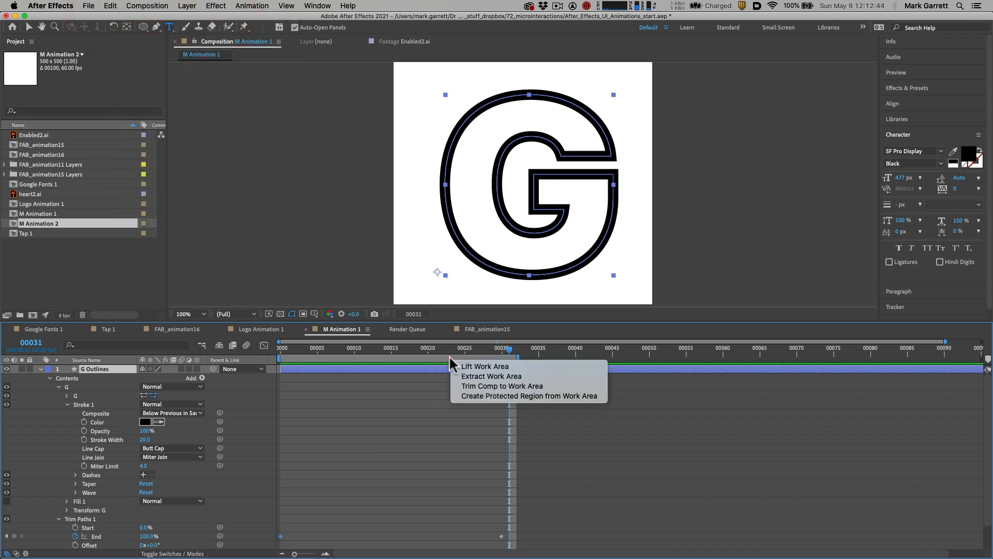
pyautogui.click(474, 386)
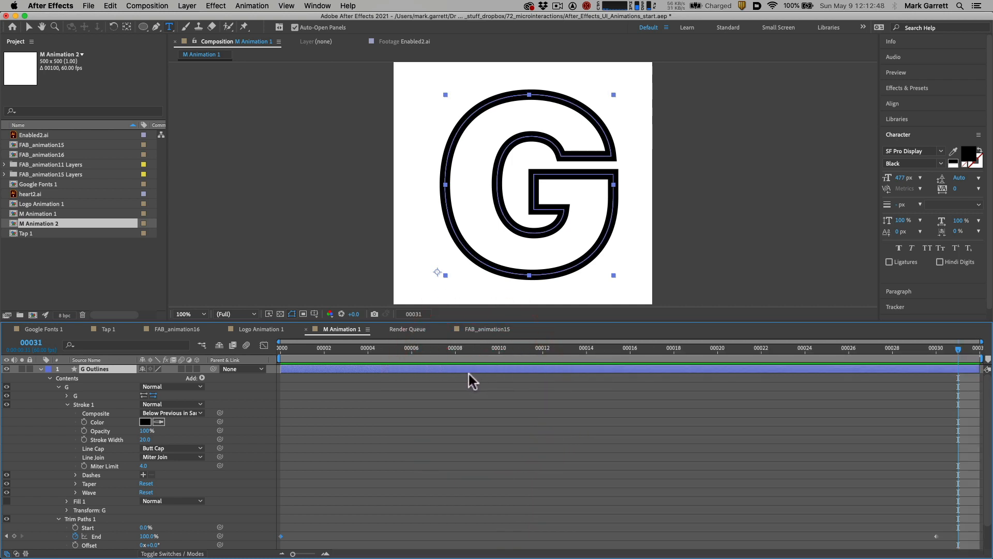
pyautogui.press('space')
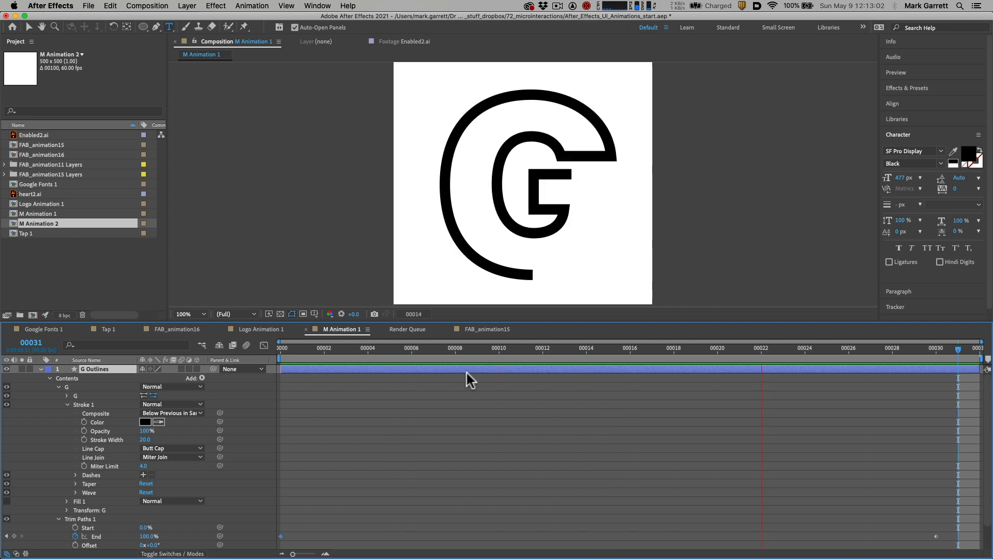
# - Stop the preview, move the playhead to frame 5 and set the M Animation 1 composition's frame rate to 30 fps
pyautogui.press('space')
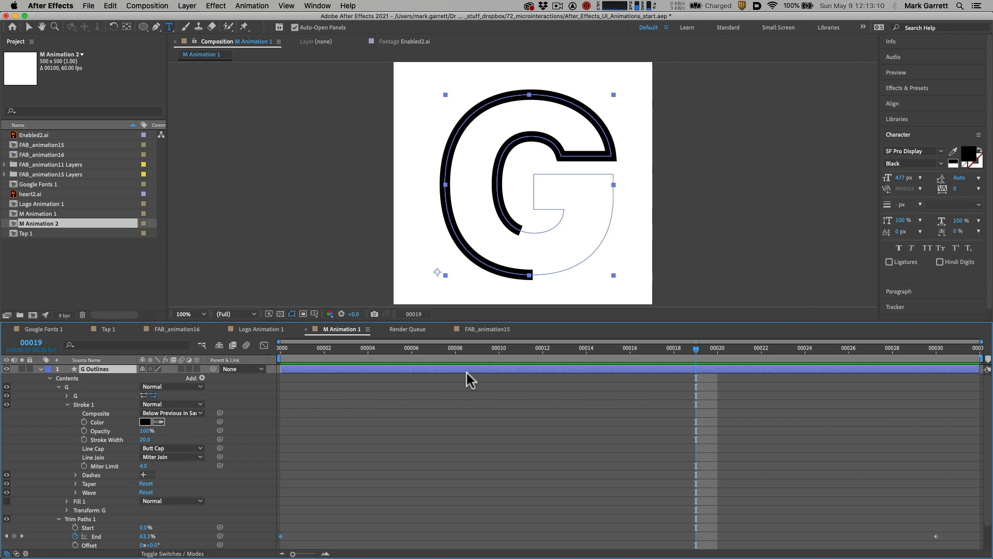
pyautogui.moveTo(697, 354)
pyautogui.mouseDown()
pyautogui.moveTo(300, 336)
pyautogui.moveTo(279, 345)
pyautogui.moveTo(668, 362)
pyautogui.moveTo(926, 348)
pyautogui.moveTo(283, 348)
pyautogui.moveTo(491, 352)
pyautogui.moveTo(391, 350)
pyautogui.mouseUp()
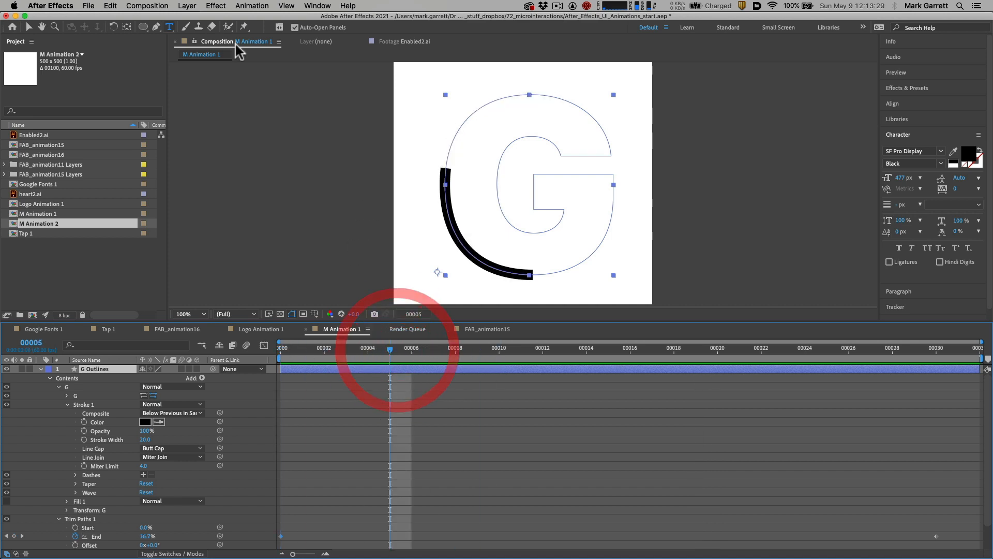
pyautogui.click(148, 7)
pyautogui.click(168, 34)
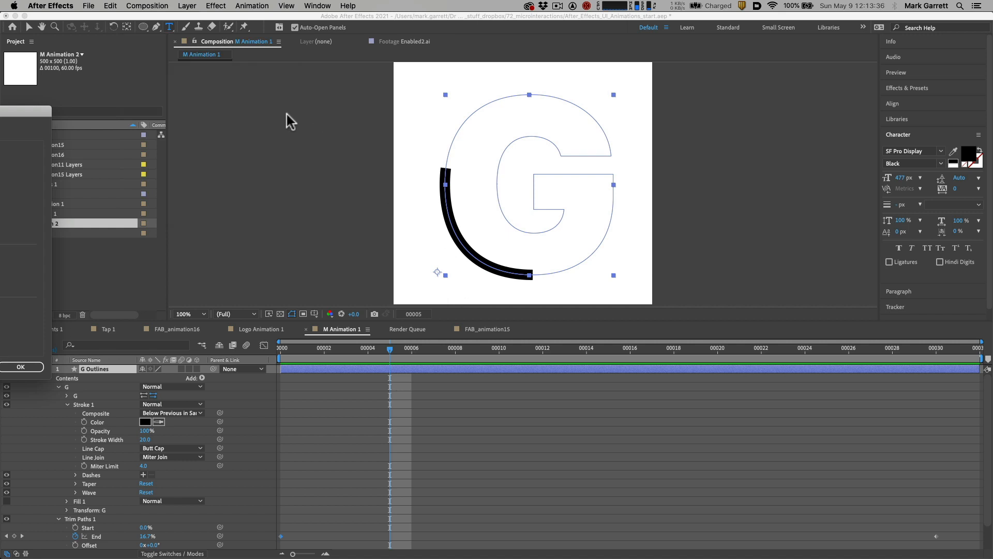
pyautogui.click(158, 6)
pyautogui.click(159, 4)
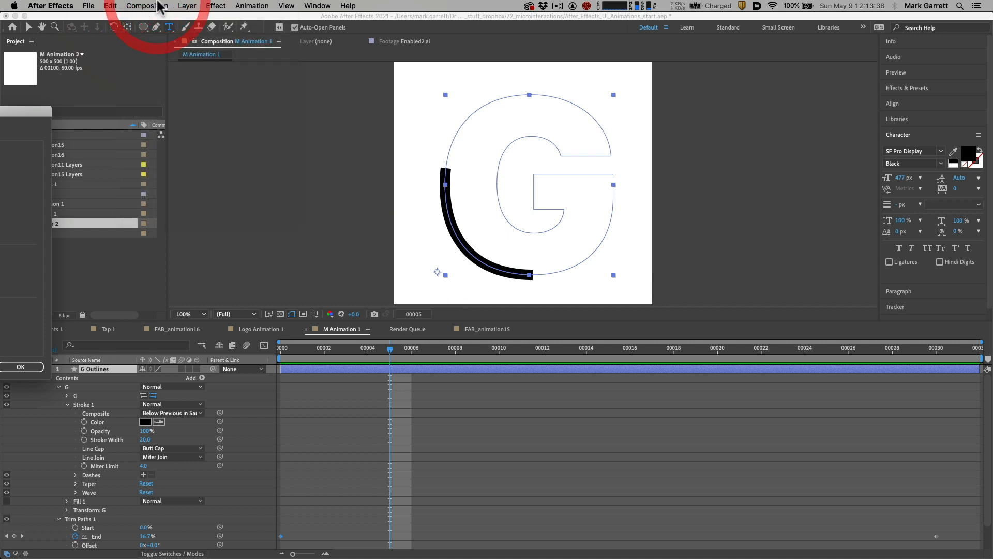
pyautogui.moveTo(26, 111); pyautogui.dragTo(525, 127)
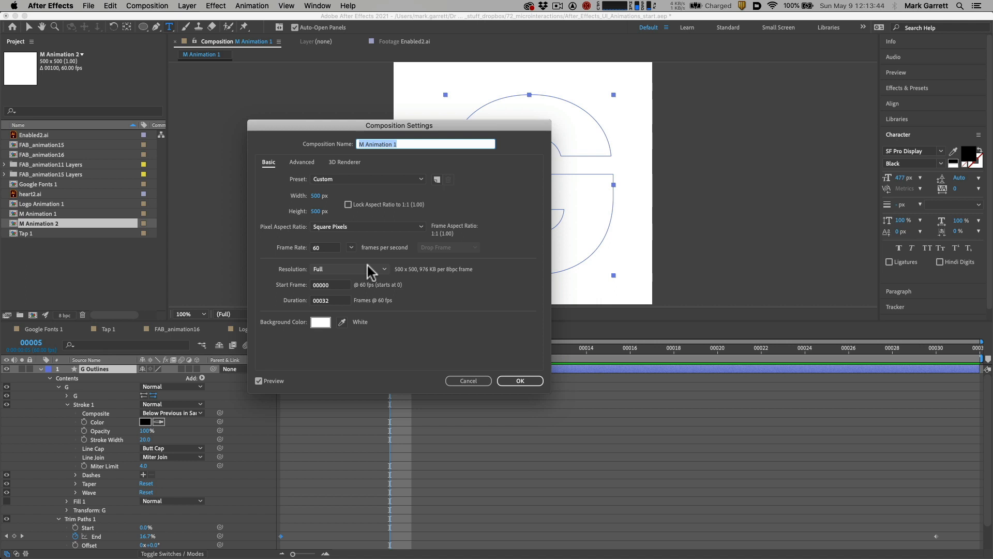
pyautogui.click(326, 248)
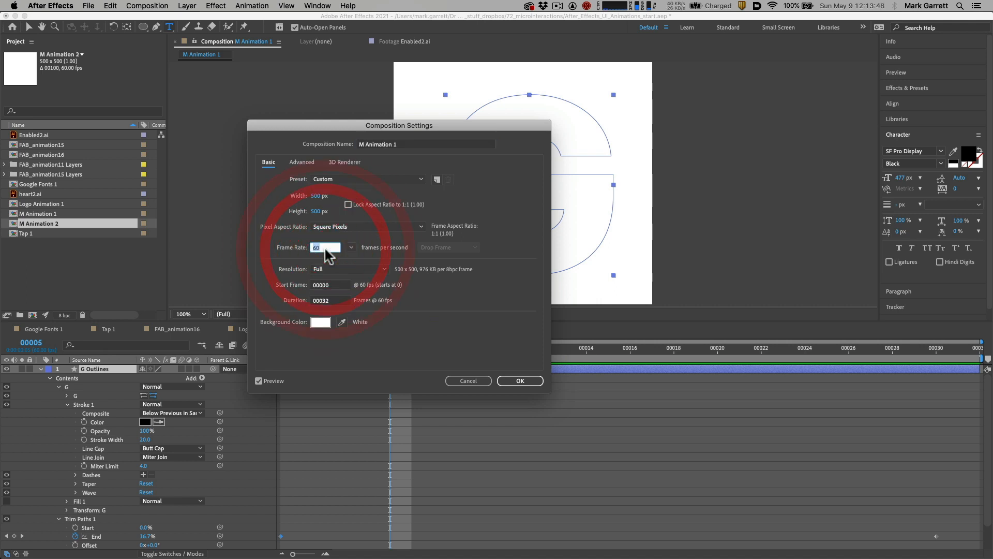
pyautogui.write('30')
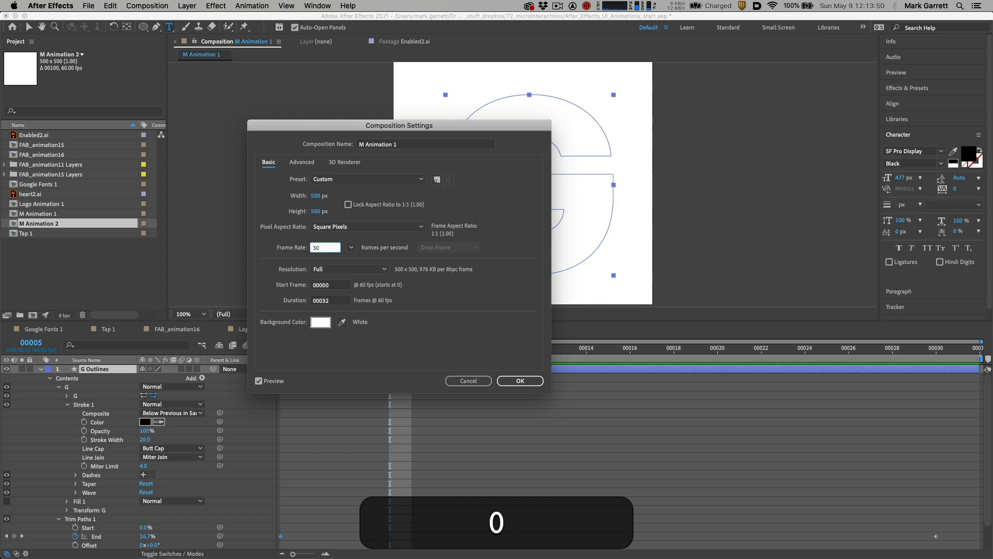
pyautogui.click(517, 381)
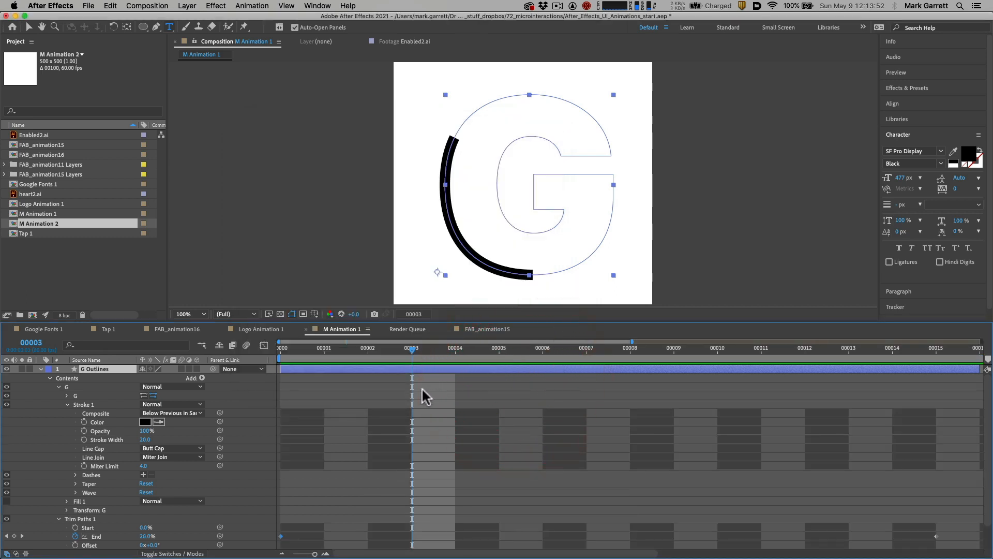
# - Move the playhead to frame 15 and check the last Trim Paths End keyframe on the shortened G Outlines layer
pyautogui.scroll(-2, 451, 402)
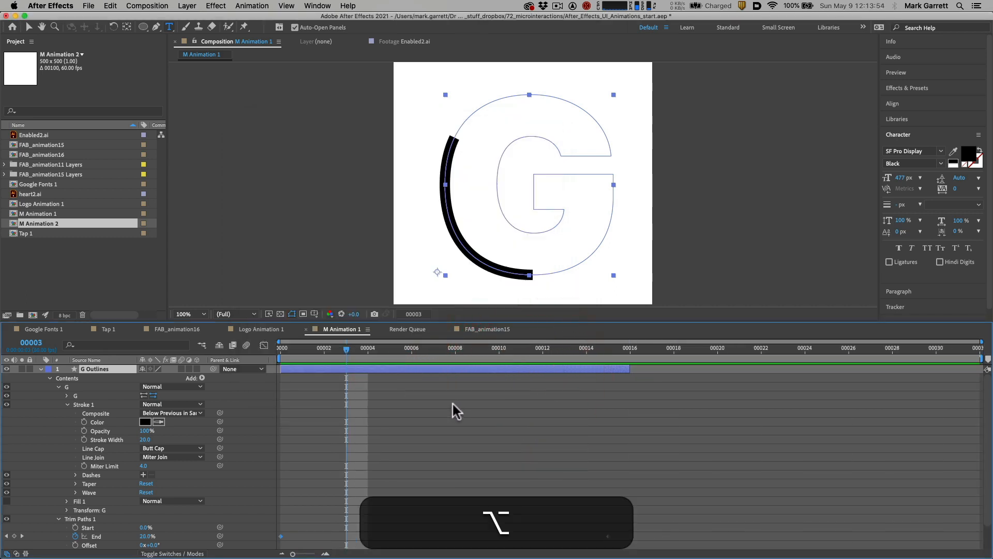
pyautogui.moveTo(346, 348)
pyautogui.mouseDown()
pyautogui.moveTo(624, 349)
pyautogui.moveTo(610, 349)
pyautogui.mouseUp()
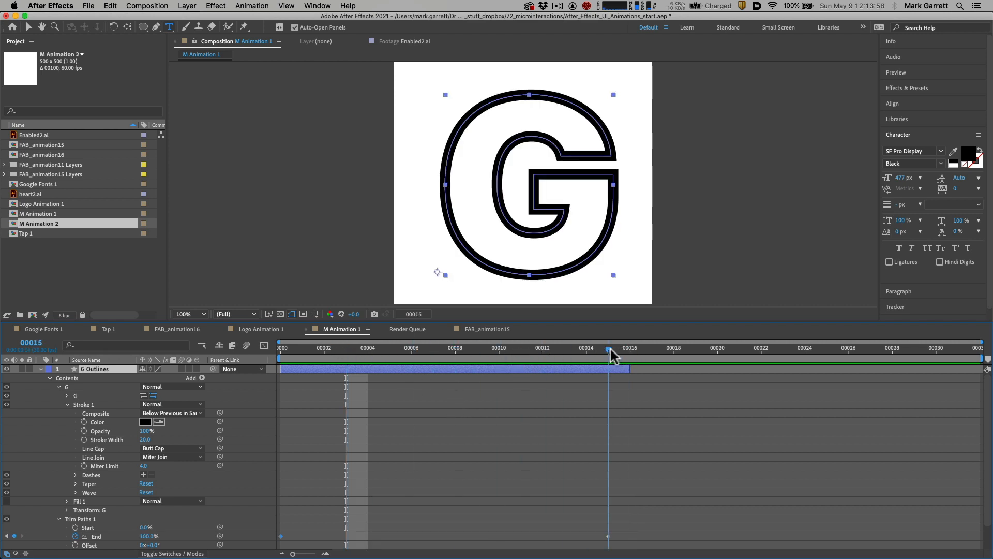
pyautogui.click(612, 348)
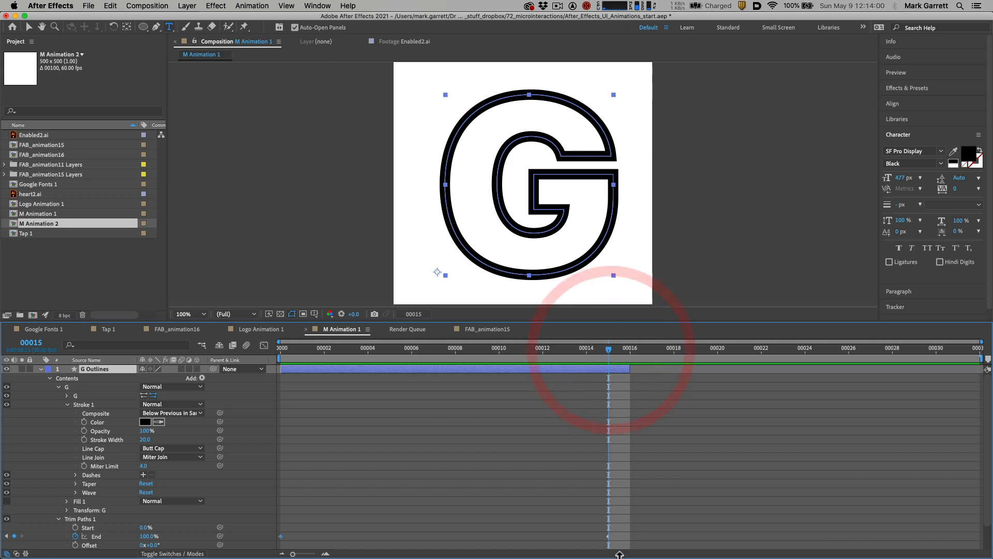
pyautogui.moveTo(609, 539)
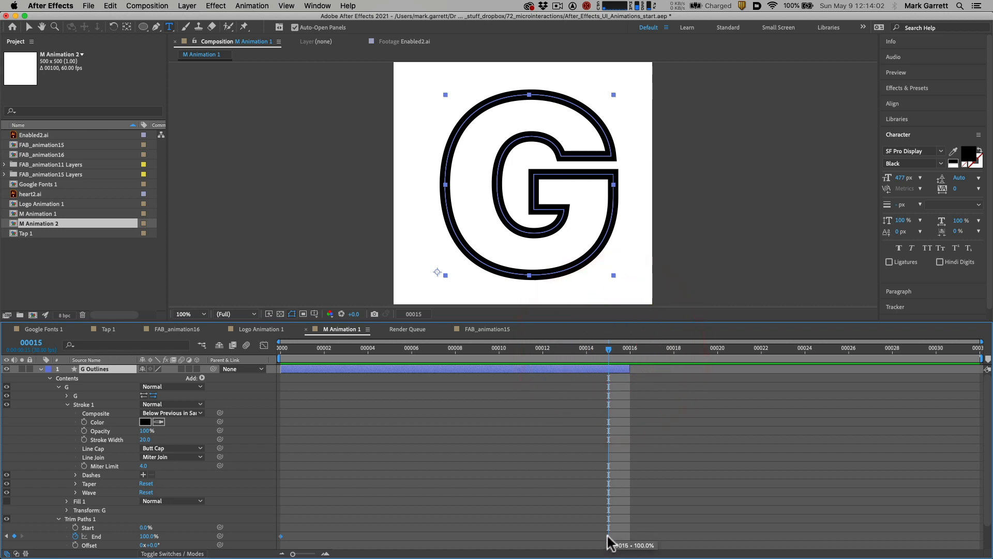
# - Review the frame rate in the M Animation 1 composition settings
pyautogui.click(150, 6)
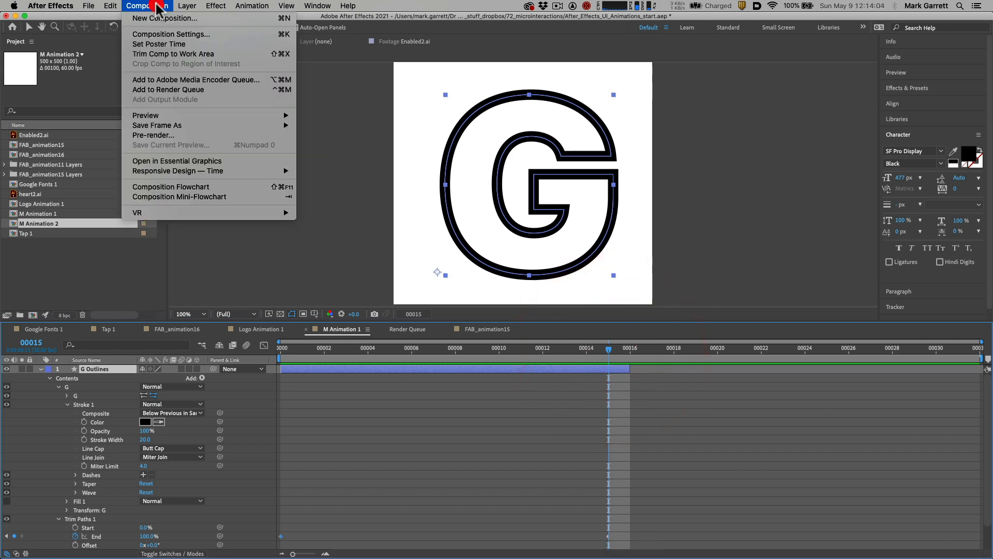
pyautogui.click(176, 34)
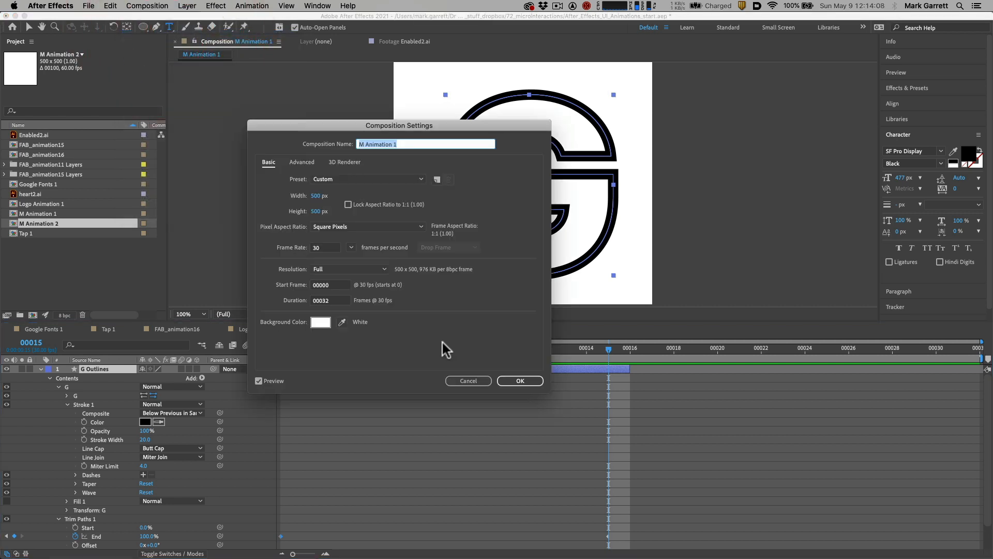
pyautogui.click(327, 247)
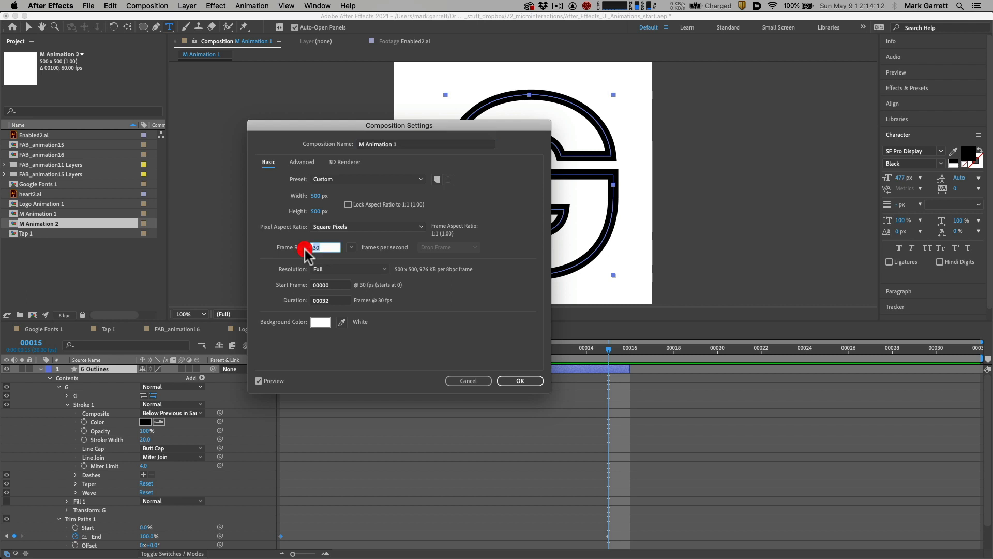
pyautogui.click(519, 383)
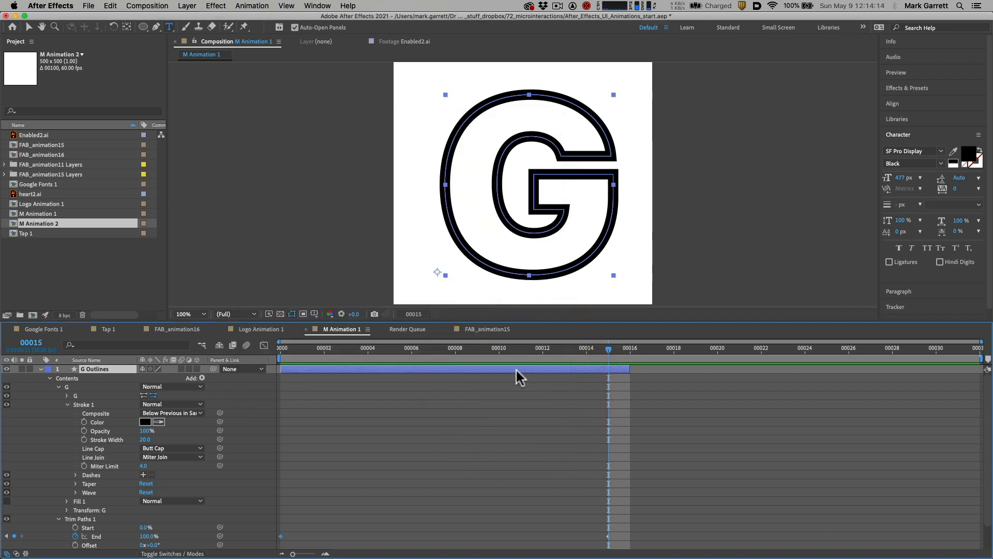
# - Return the playhead to frame 0 and move the last Trim Paths End keyframe to frame 30
pyautogui.moveTo(608, 346)
pyautogui.mouseDown()
pyautogui.moveTo(284, 357)
pyautogui.moveTo(542, 363)
pyautogui.moveTo(609, 350)
pyautogui.moveTo(268, 346)
pyautogui.mouseUp()
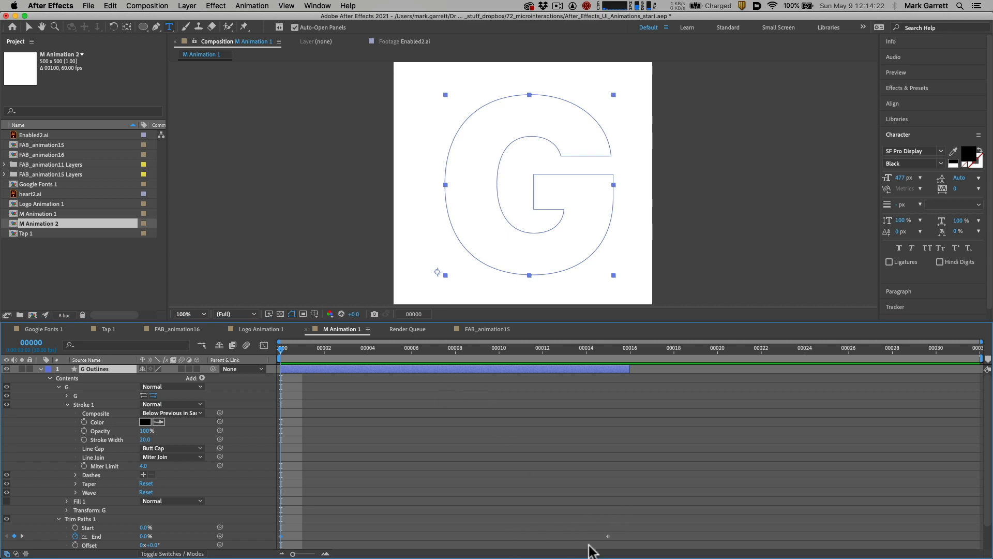
pyautogui.click(609, 537)
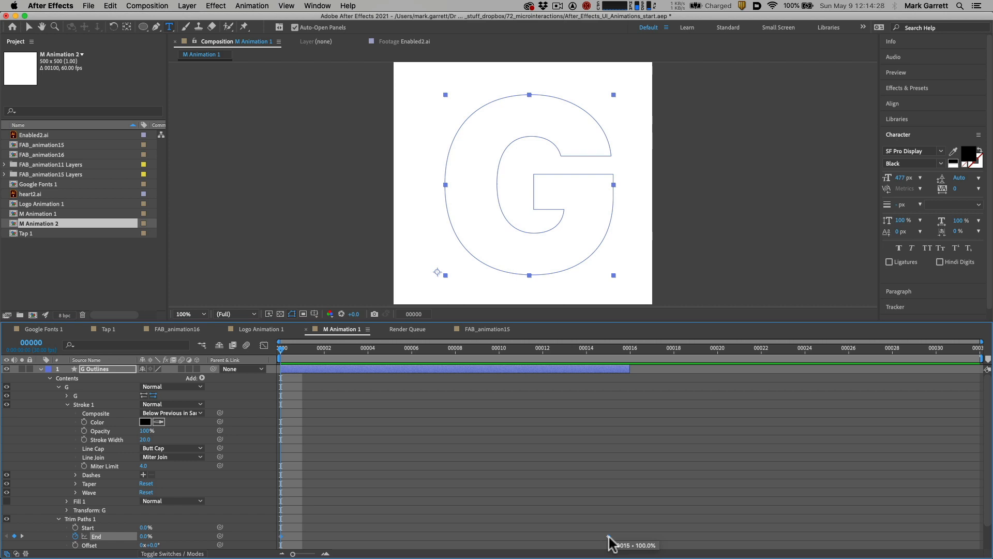
pyautogui.moveTo(610, 537); pyautogui.dragTo(980, 535)
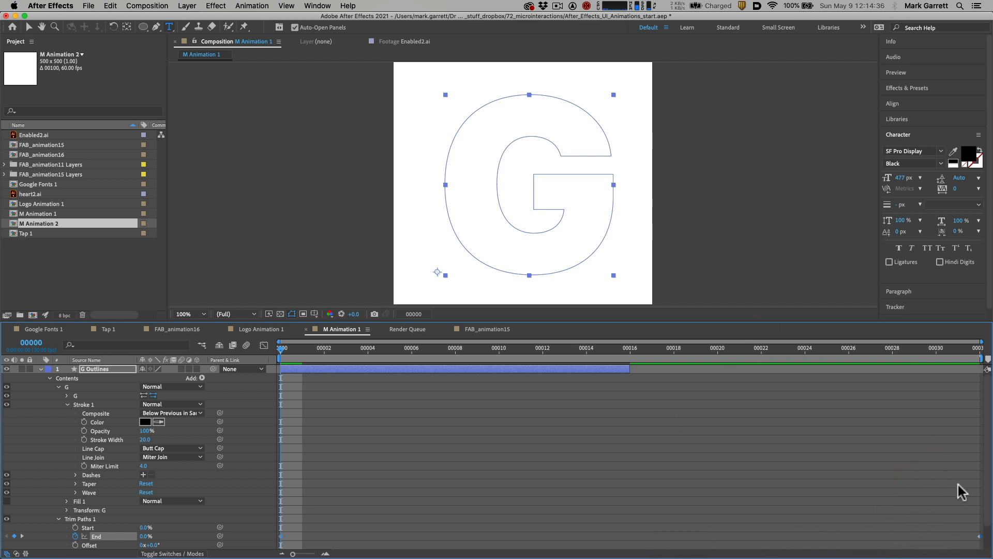
pyautogui.moveTo(979, 536); pyautogui.dragTo(943, 539)
# - Place the playhead at frame 30 and extend the G Outlines layer's out point to the end of the composition
pyautogui.click(935, 349)
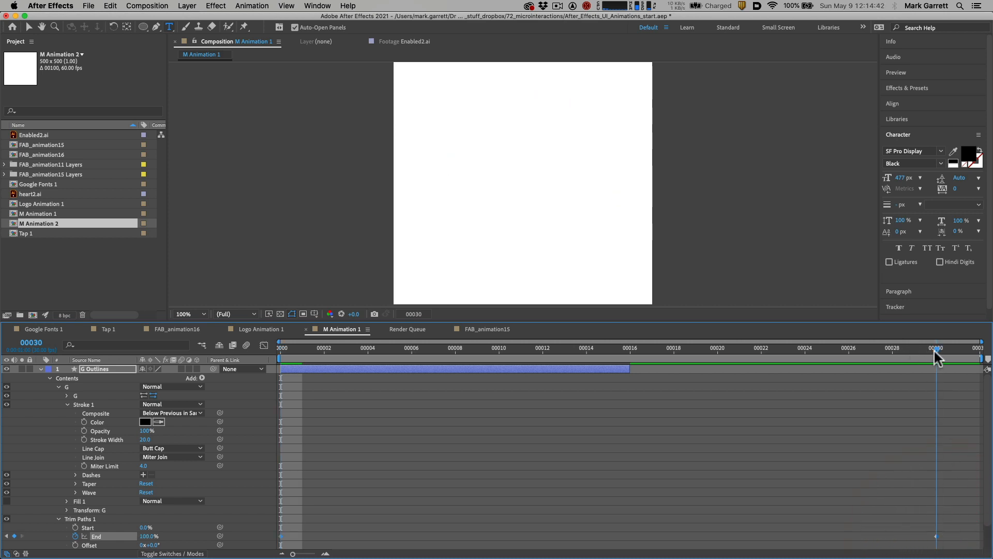
pyautogui.click(935, 350)
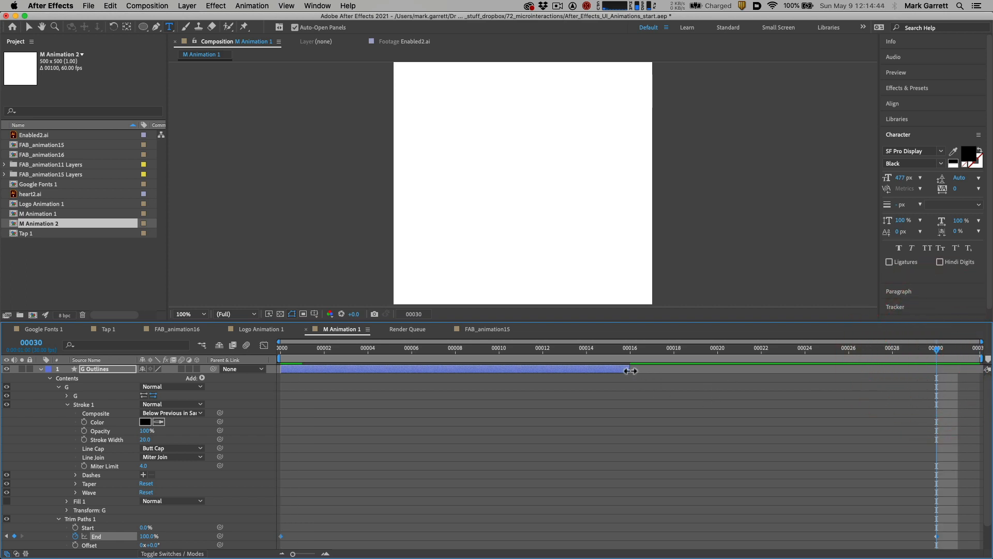
pyautogui.moveTo(631, 370); pyautogui.dragTo(976, 368)
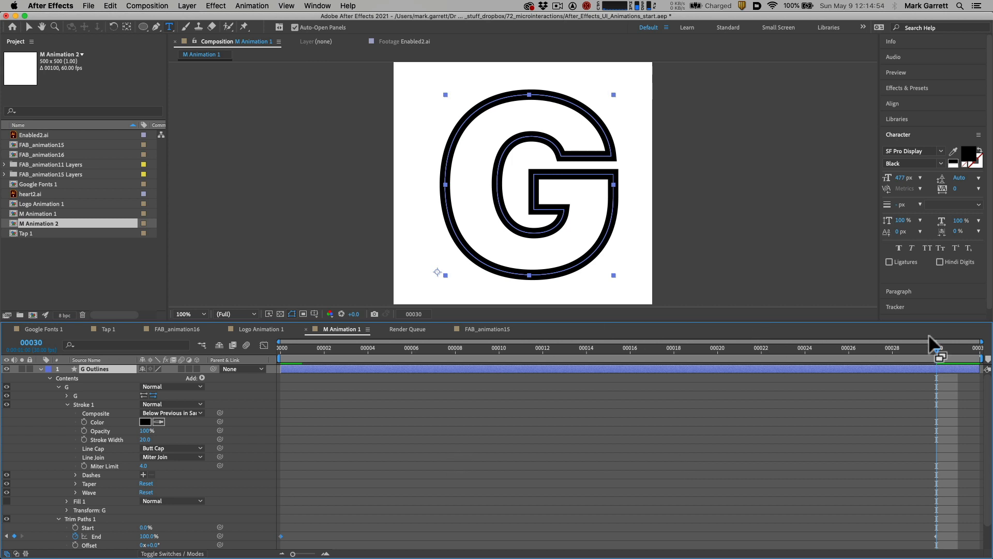
# - Scrub back to frame 0, then play and stop the retimed stroke animation
pyautogui.moveTo(936, 351)
pyautogui.mouseDown()
pyautogui.moveTo(287, 351)
pyautogui.moveTo(311, 352)
pyautogui.mouseUp()
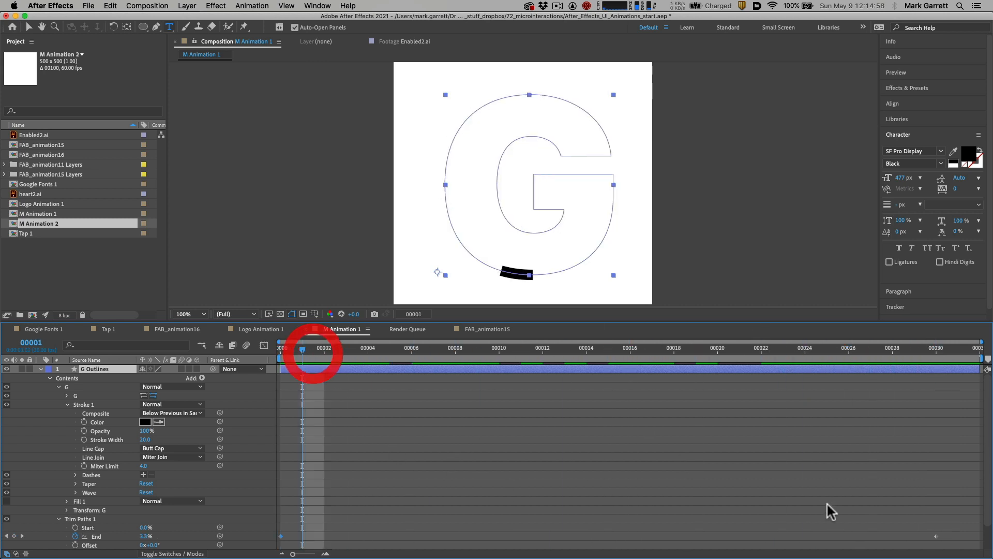
pyautogui.click(936, 539)
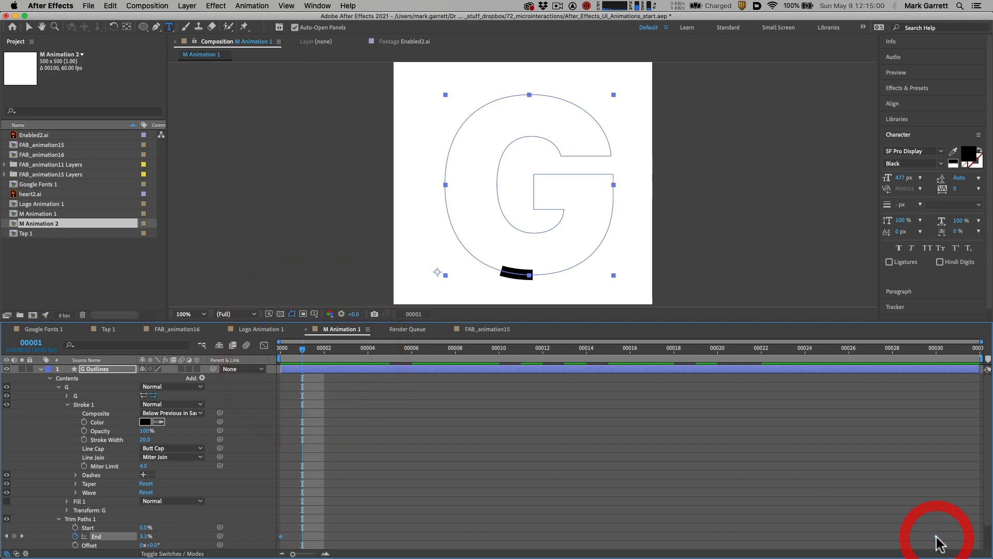
pyautogui.press('alt+super+8')
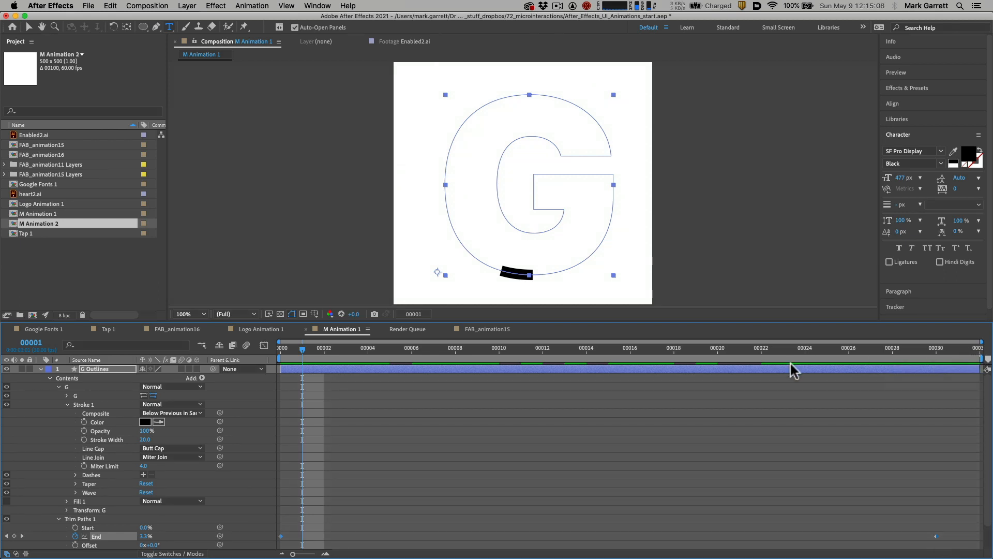
pyautogui.moveTo(303, 348)
pyautogui.mouseDown()
pyautogui.moveTo(573, 353)
pyautogui.moveTo(288, 354)
pyautogui.mouseUp()
pyautogui.press('space')
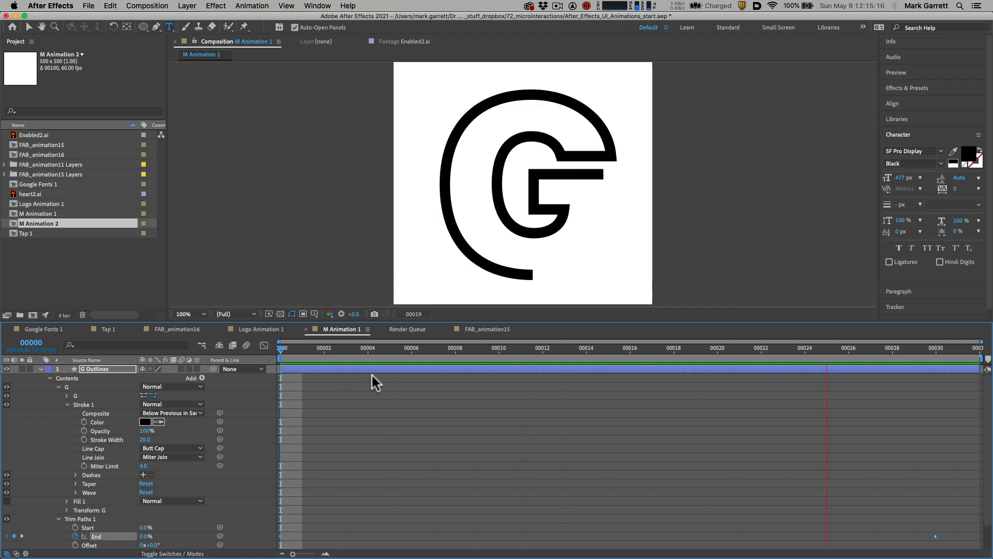
pyautogui.press('space')
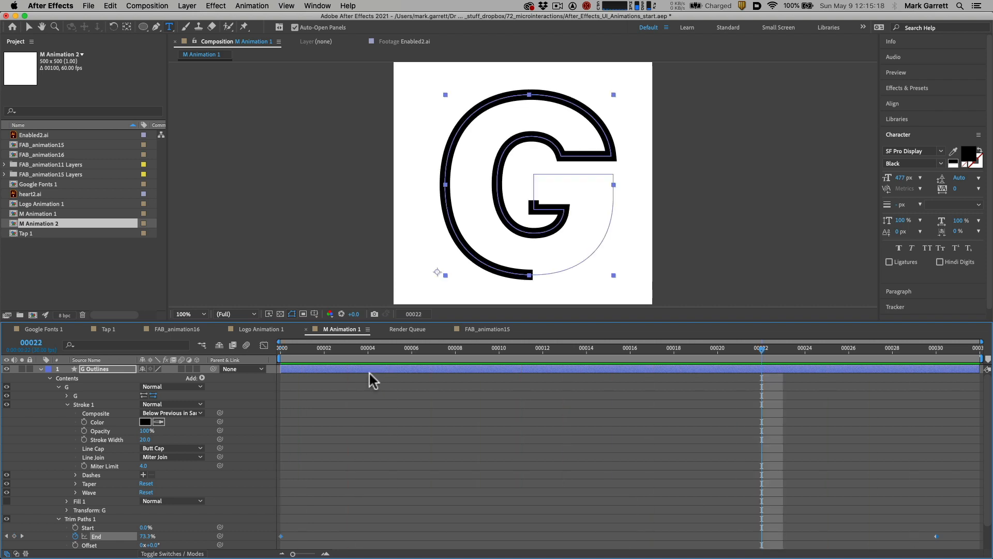
# - Scrub from frame 23 back to frame 0 and select the Trim Paths End keyframe at frame 30
pyautogui.click(803, 351)
pyautogui.click(781, 350)
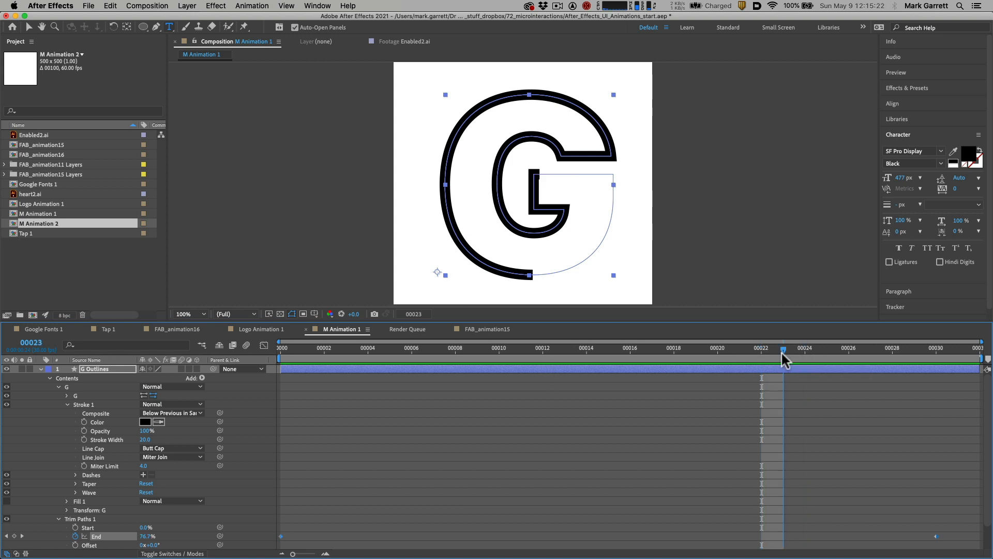
pyautogui.moveTo(782, 350)
pyautogui.mouseDown()
pyautogui.moveTo(847, 350)
pyautogui.moveTo(738, 347)
pyautogui.moveTo(942, 343)
pyautogui.moveTo(289, 342)
pyautogui.moveTo(946, 350)
pyautogui.moveTo(282, 349)
pyautogui.mouseUp()
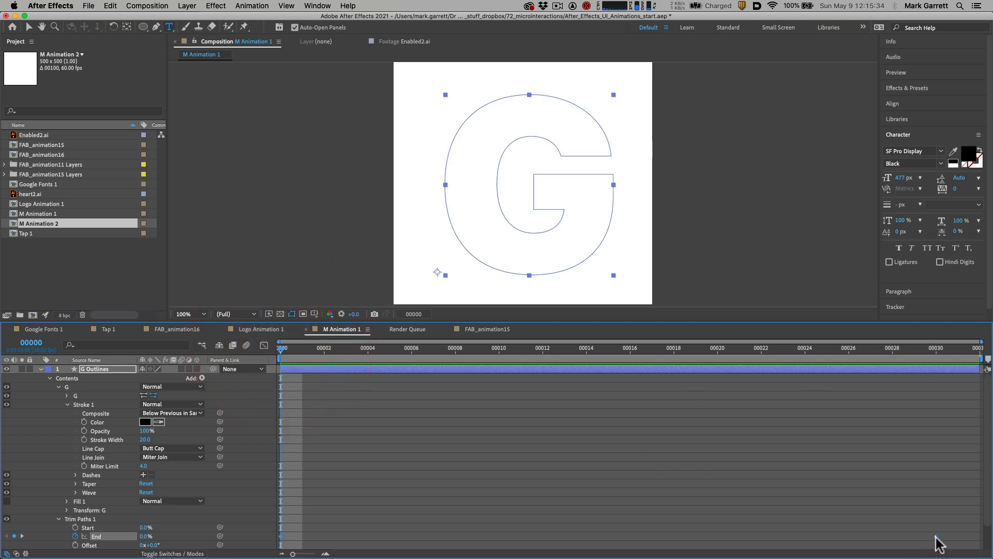
pyautogui.click(936, 536)
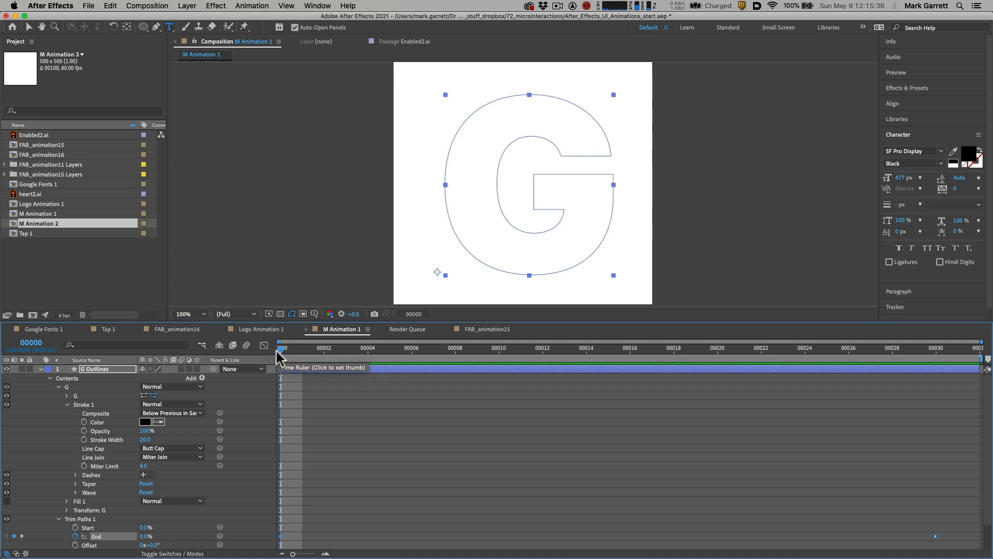
pyautogui.moveTo(280, 348)
pyautogui.mouseDown()
pyautogui.moveTo(955, 343)
pyautogui.moveTo(975, 351)
pyautogui.moveTo(265, 331)
pyautogui.mouseUp()
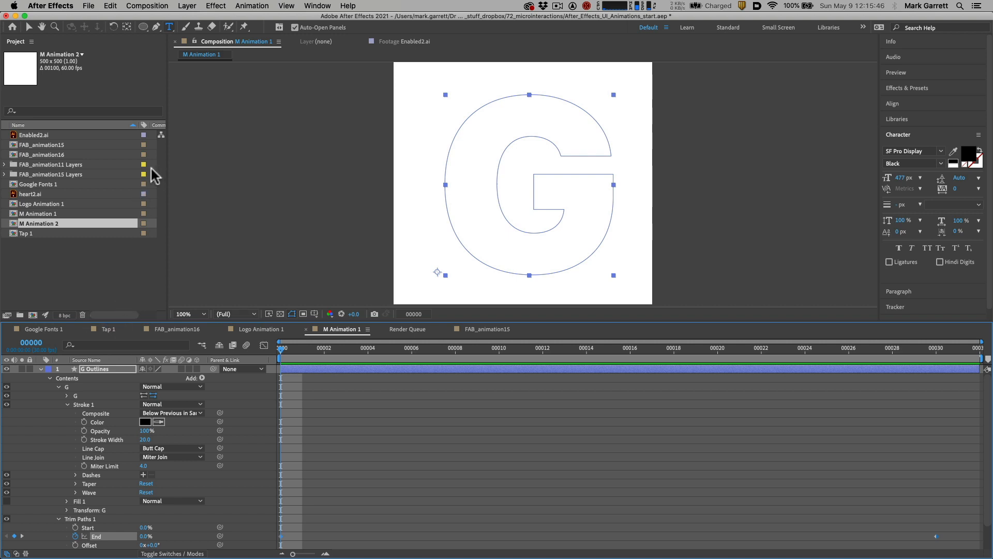
# - Add the M Animation 1 composition to the render queue
pyautogui.click(87, 6)
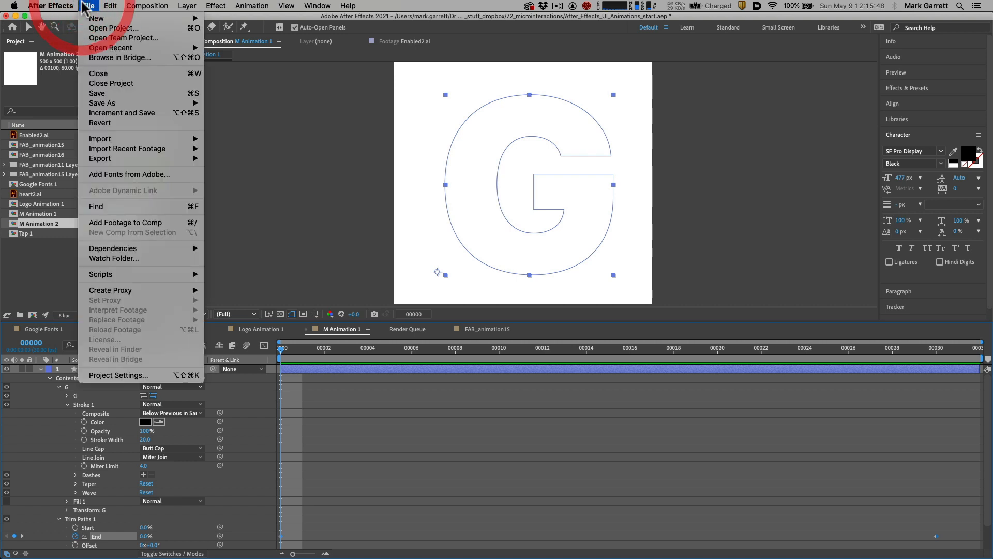
pyautogui.moveTo(146, 6)
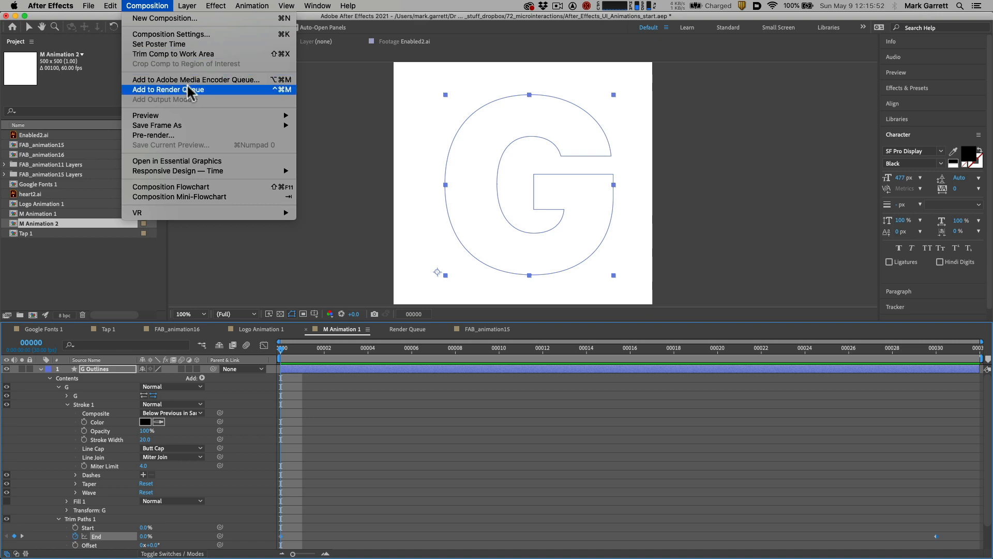
pyautogui.press('alt+super+8')
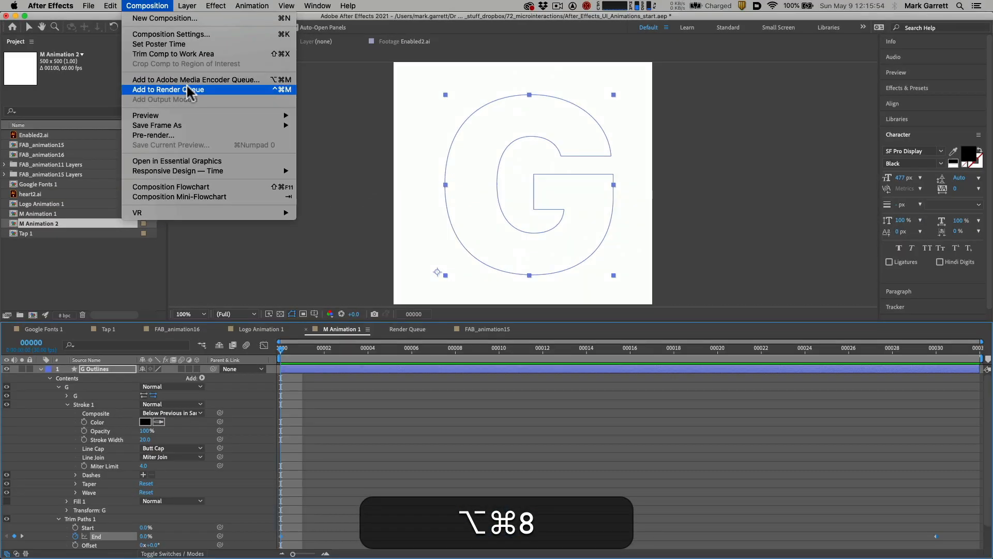
pyautogui.click(189, 90)
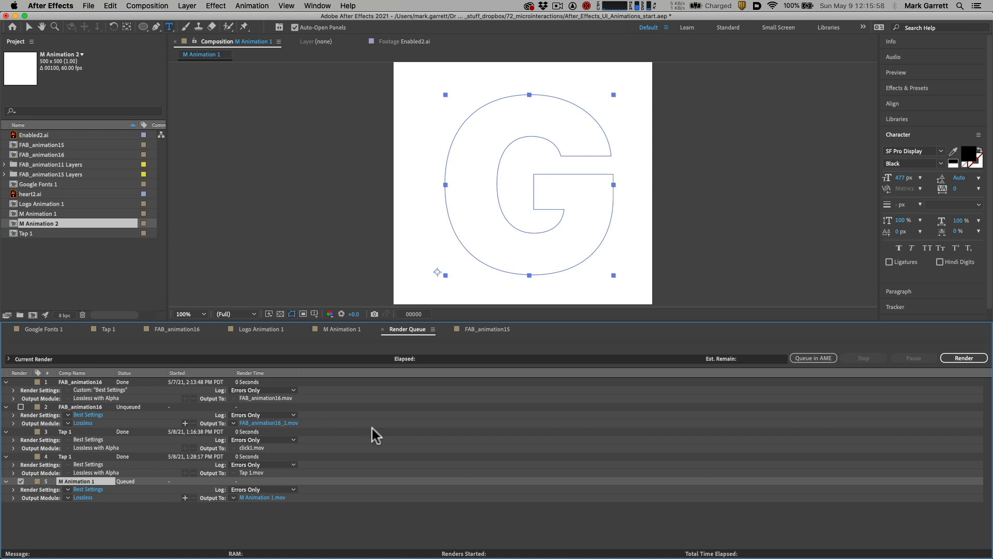
# - Compare the M Animation 1 timeline with its render queue entry, ending on the render queue
pyautogui.click(405, 330)
pyautogui.click(332, 329)
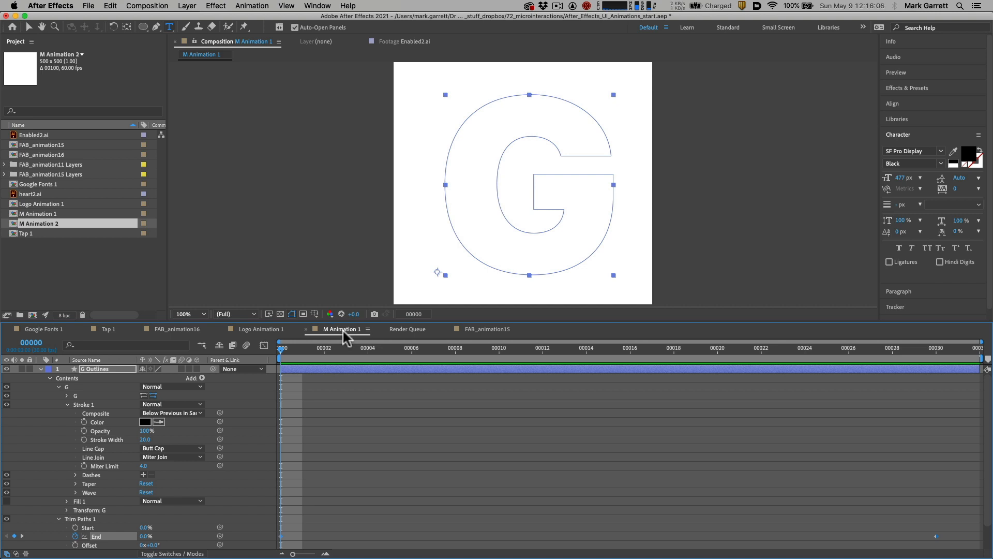
pyautogui.click(343, 332)
pyautogui.moveTo(291, 347)
pyautogui.mouseDown()
pyautogui.moveTo(538, 351)
pyautogui.moveTo(257, 343)
pyautogui.mouseUp()
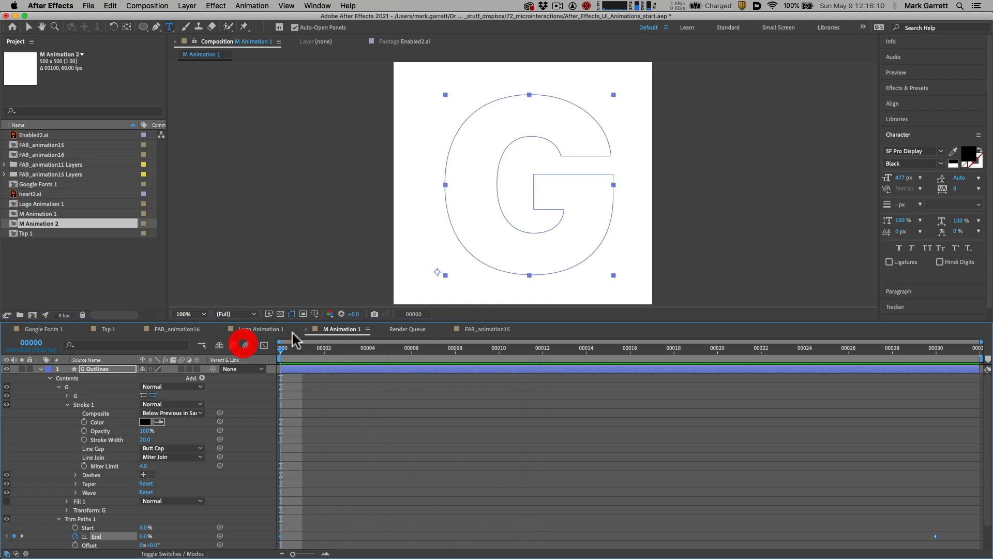
pyautogui.click(412, 330)
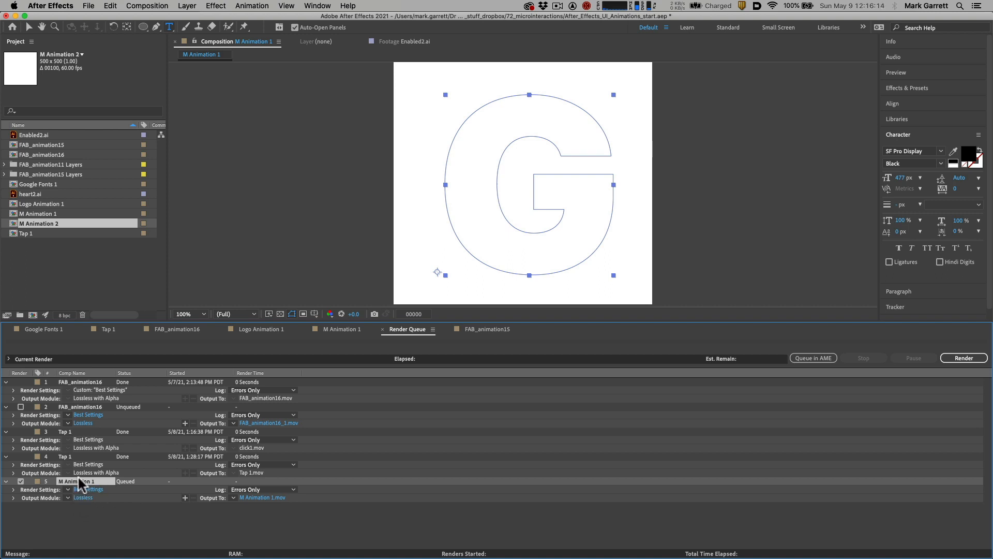
pyautogui.doubleClick(99, 479)
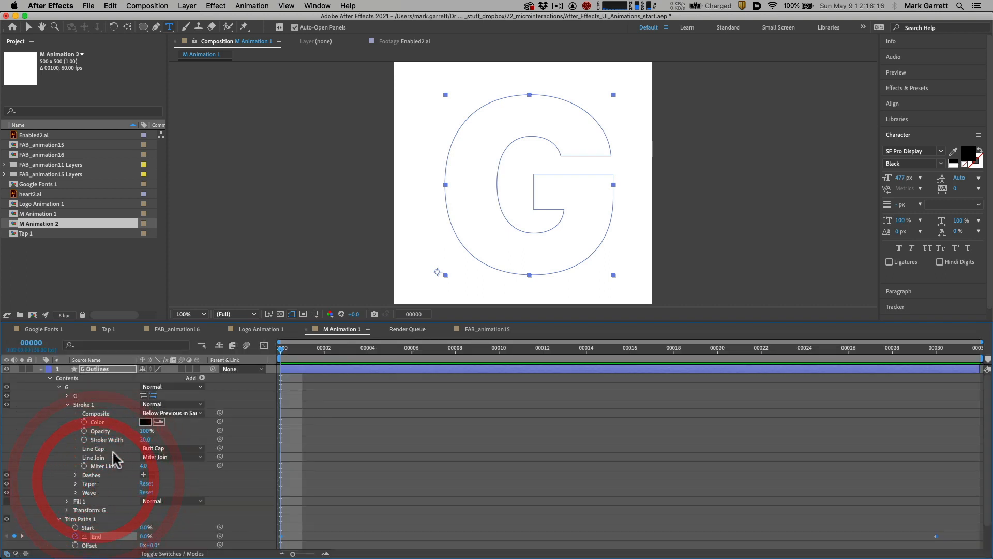
pyautogui.click(409, 329)
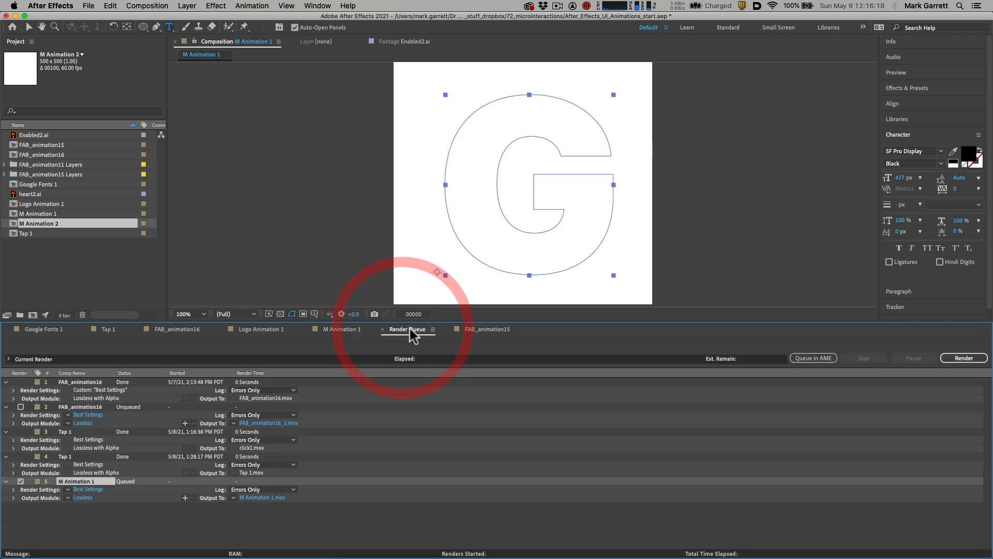
pyautogui.click(343, 329)
pyautogui.click(409, 329)
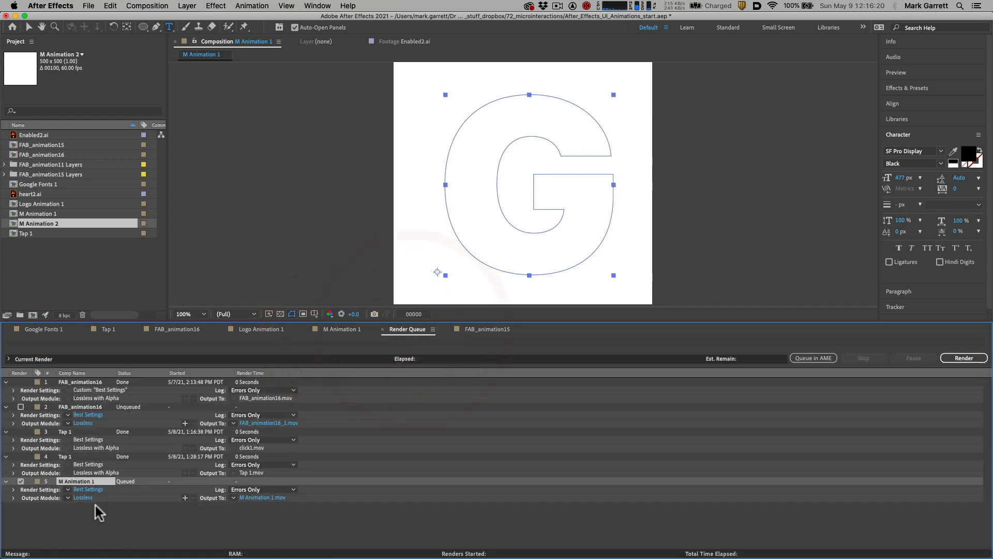
# - Set the output module of the queued M Animation 1 composition to Lossless with Alpha
pyautogui.press('alt+super+8')
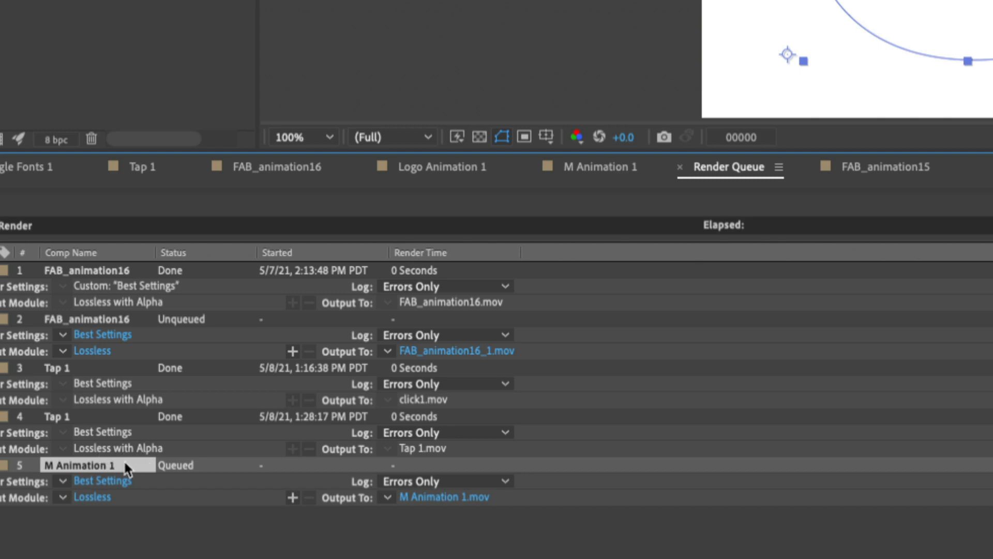
pyautogui.press('alt+super+8')
pyautogui.click(66, 498)
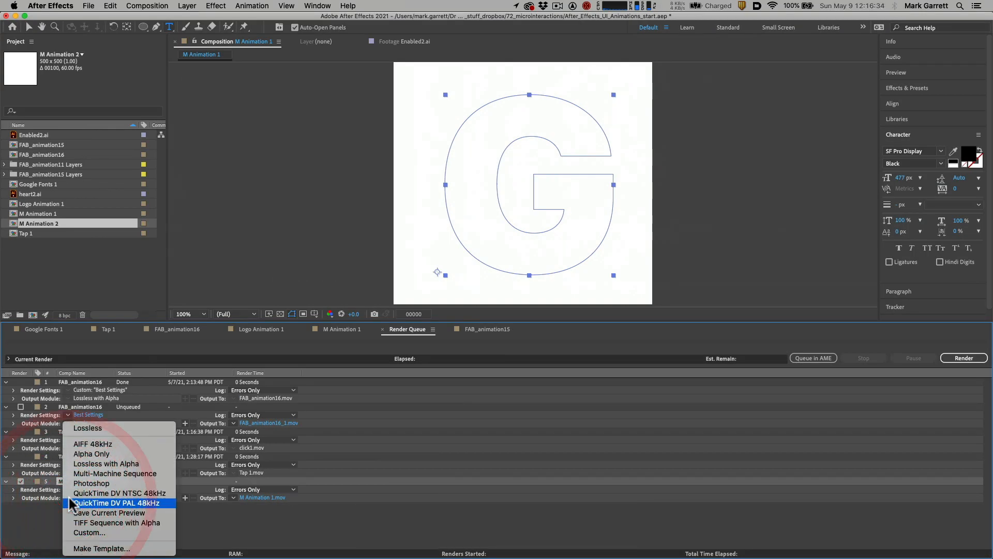
pyautogui.click(95, 464)
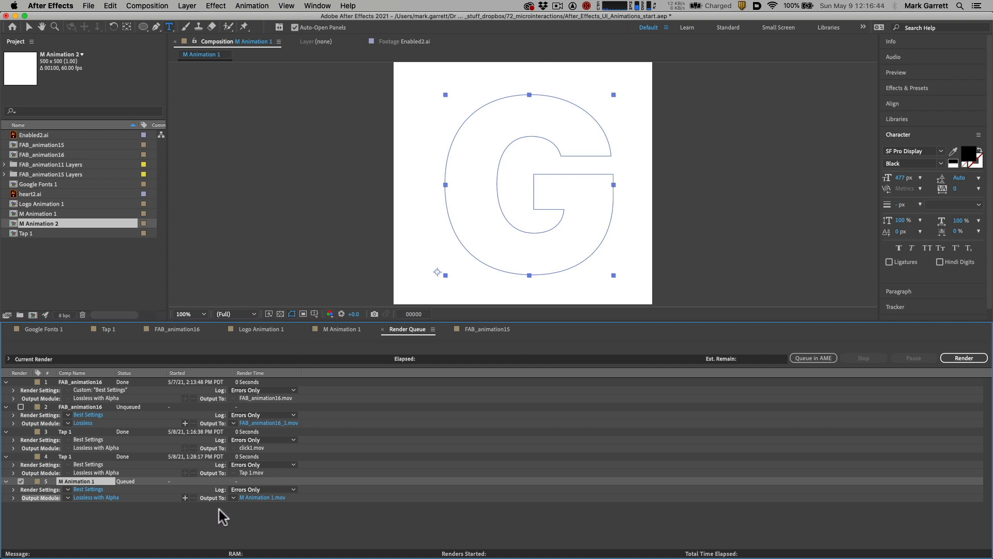
# - Set the output file to G Animation 1.mov in QuickTime format in the 72_microinteractions folder and render the queued composition
pyautogui.click(260, 498)
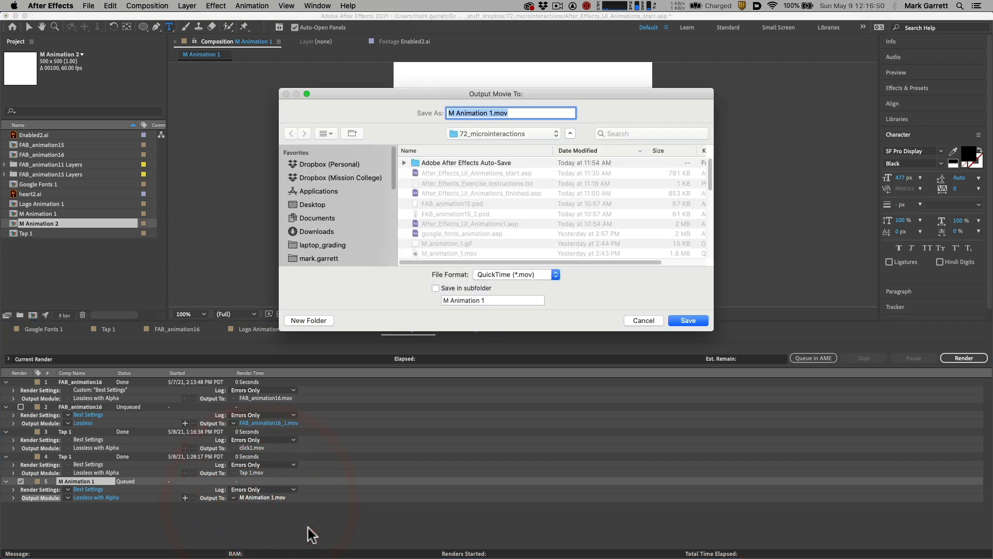
pyautogui.click(462, 113)
pyautogui.click(449, 114)
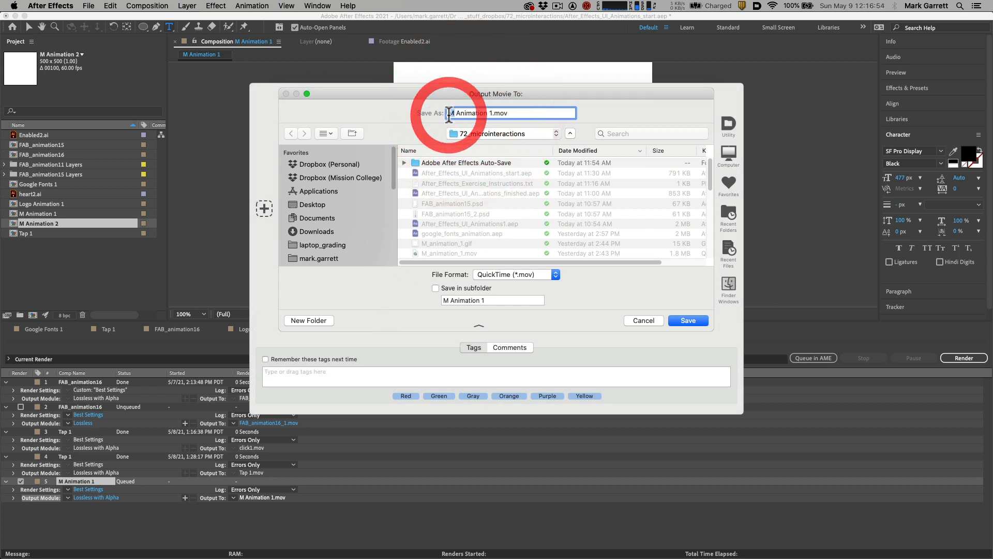
pyautogui.write('G')
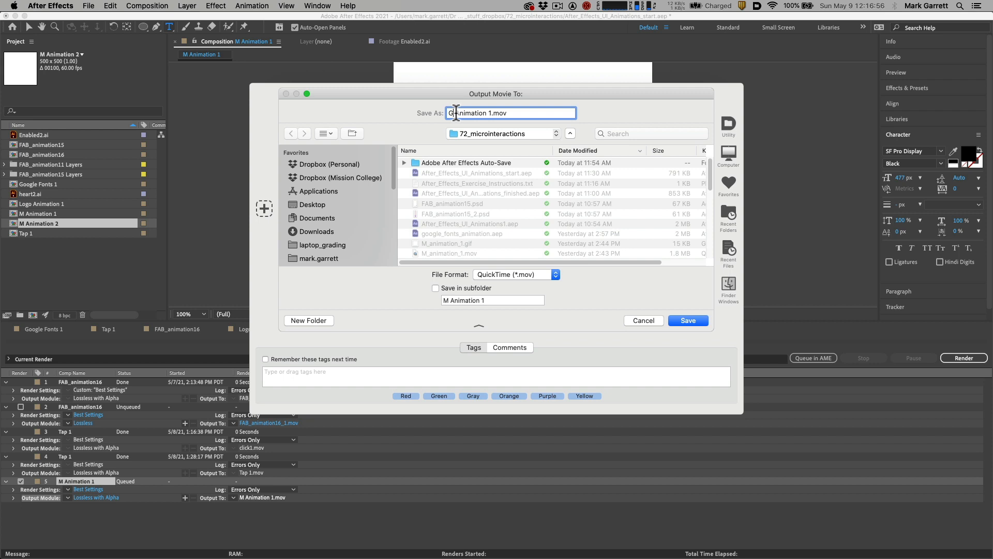
pyautogui.moveTo(512, 113); pyautogui.dragTo(439, 114)
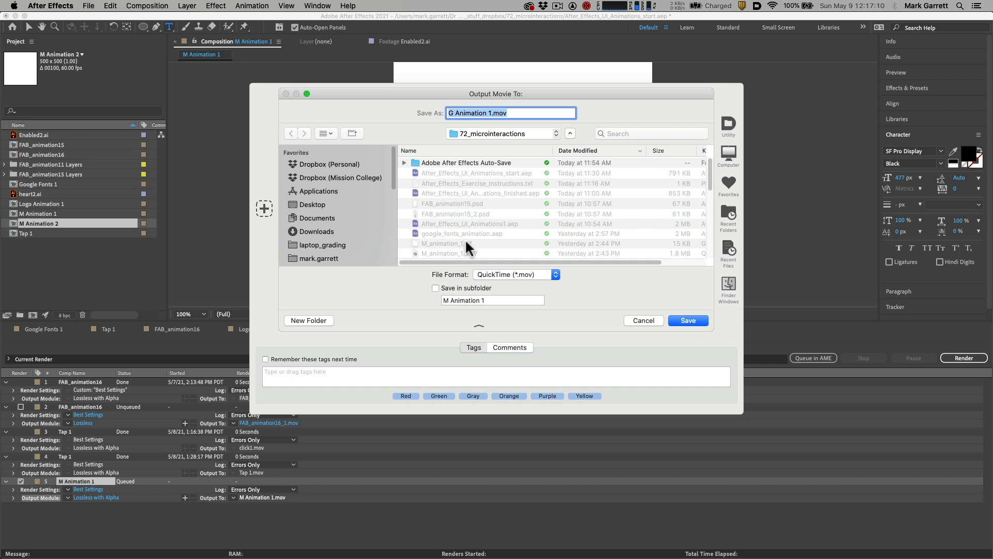
pyautogui.click(508, 273)
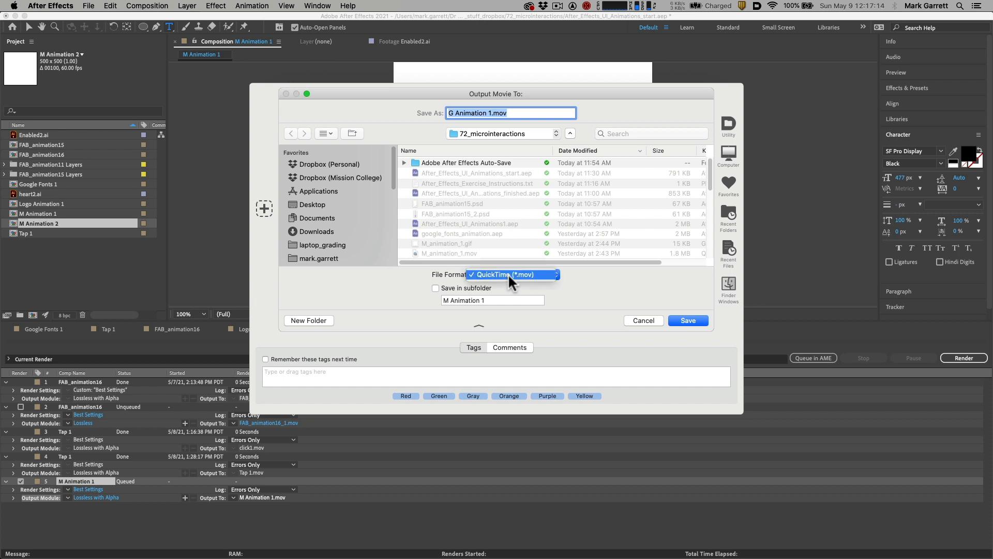
pyautogui.click(619, 273)
pyautogui.click(678, 319)
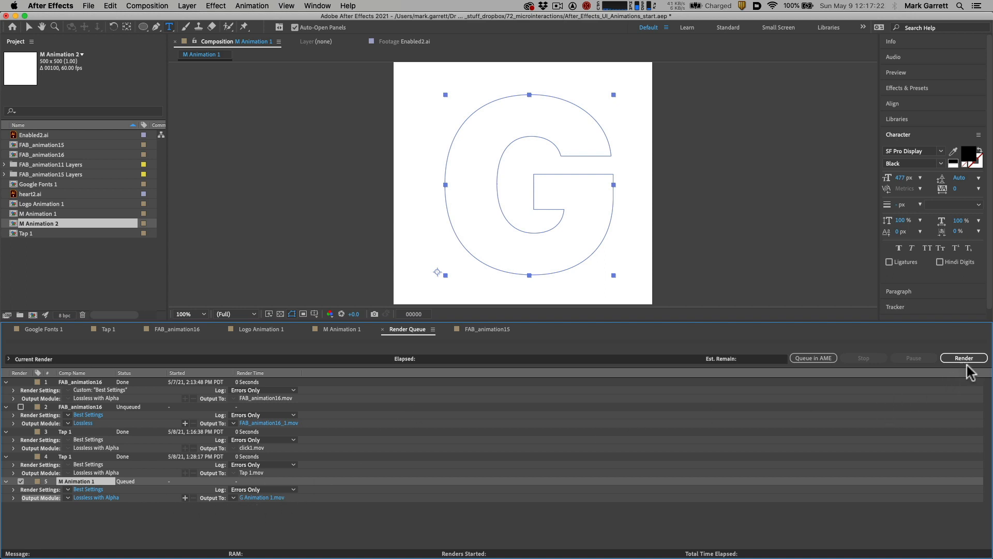
pyautogui.press('alt+super+7')
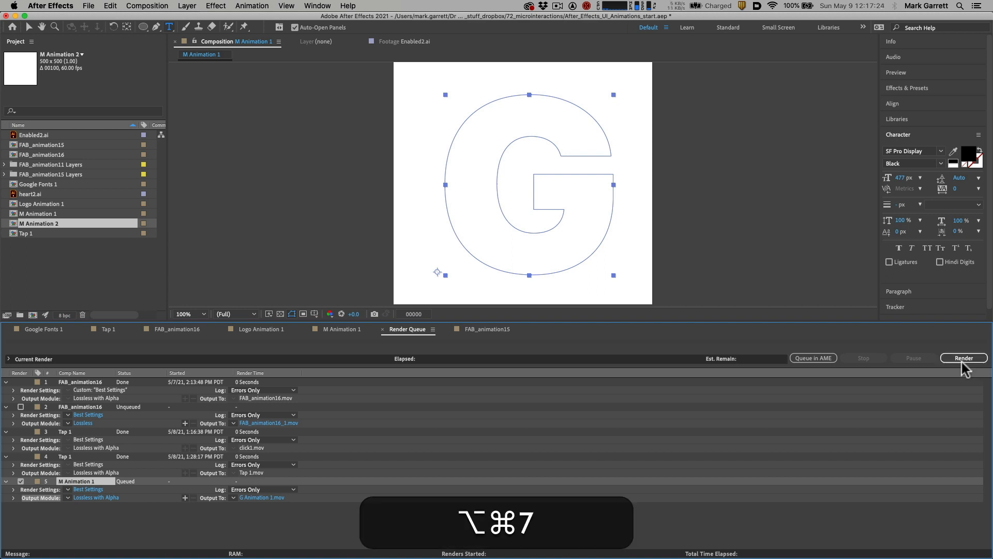
pyautogui.click(965, 358)
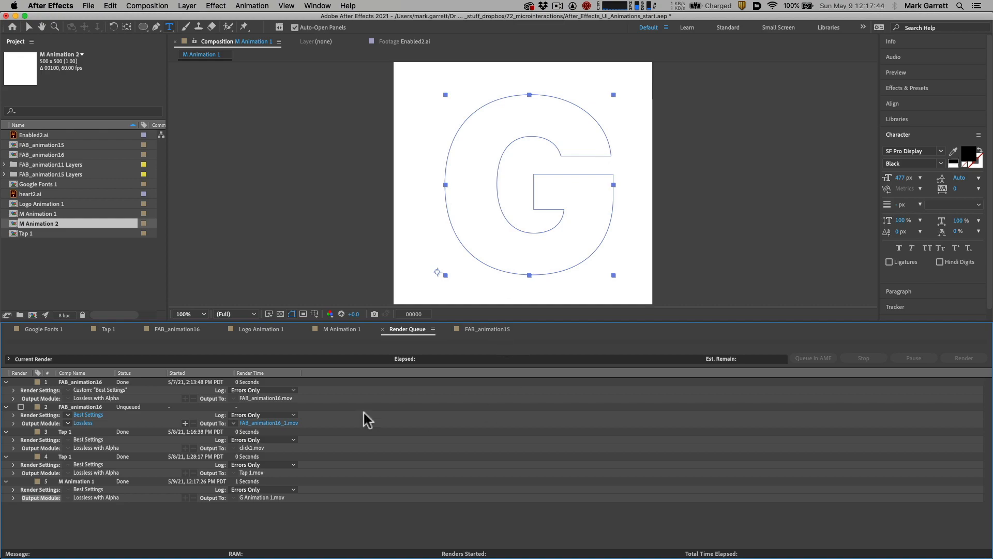
# - Switch to the 72_microinteractions folder in Finder, sort it by date modified and select G Animation 1.mov
pyautogui.hotkey('ctrl', 'Up')
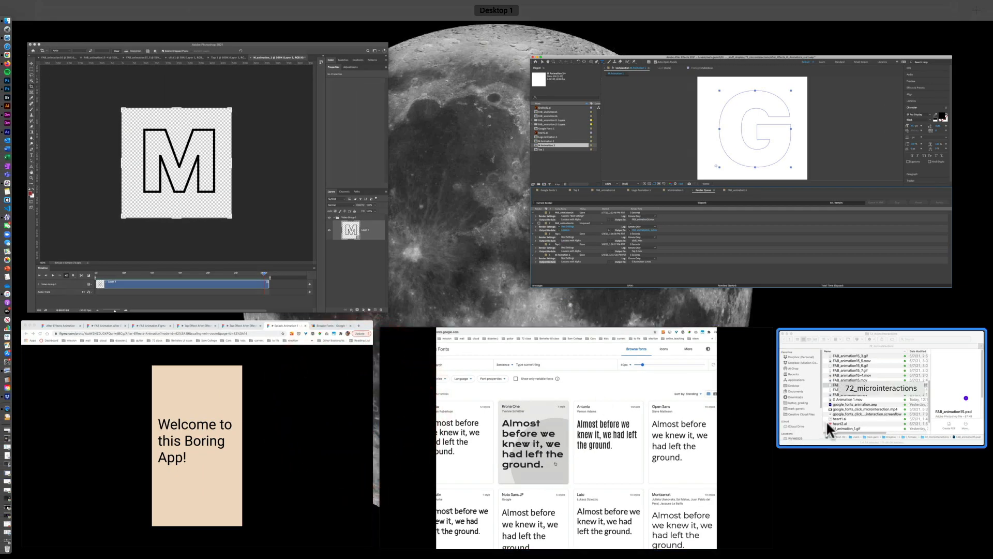
pyautogui.click(824, 421)
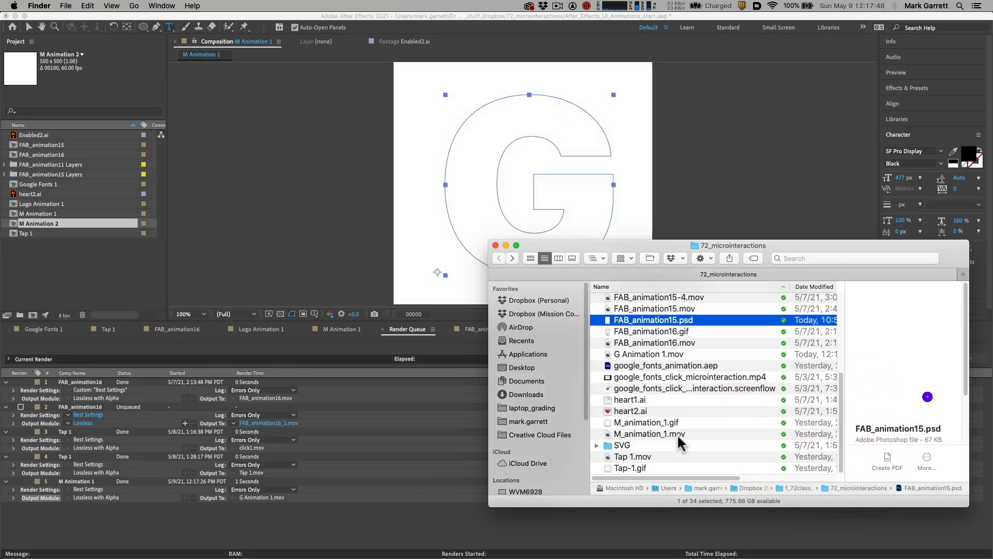
pyautogui.scroll(10, 677, 434)
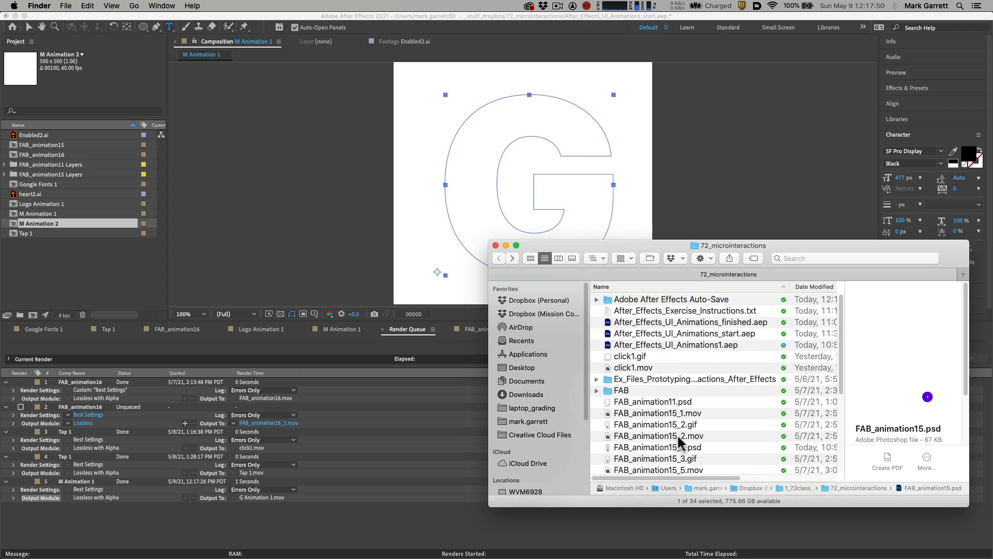
pyautogui.scroll(-3, 678, 433)
pyautogui.scroll(2, 678, 433)
pyautogui.scroll(-2, 678, 433)
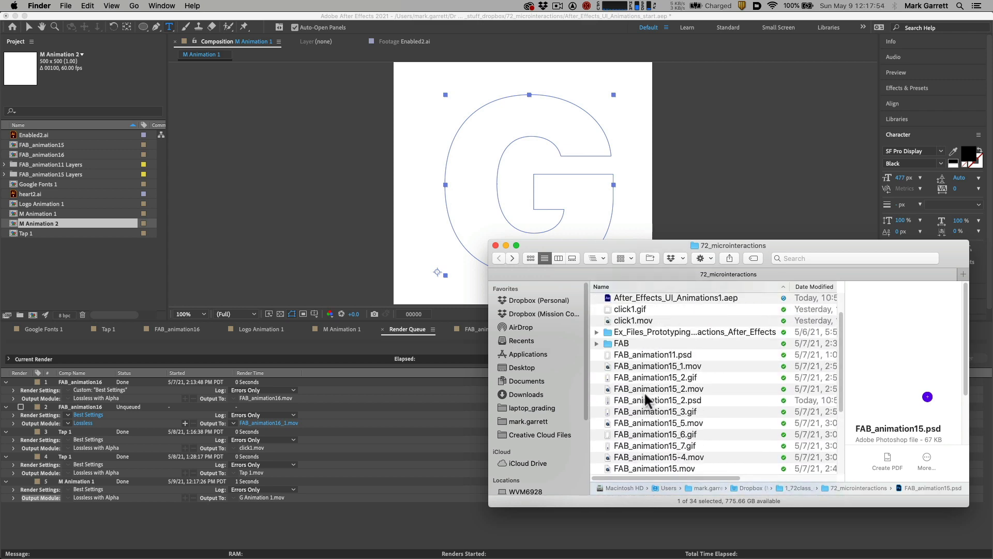
pyautogui.scroll(-3, 644, 398)
pyautogui.scroll(6, 680, 418)
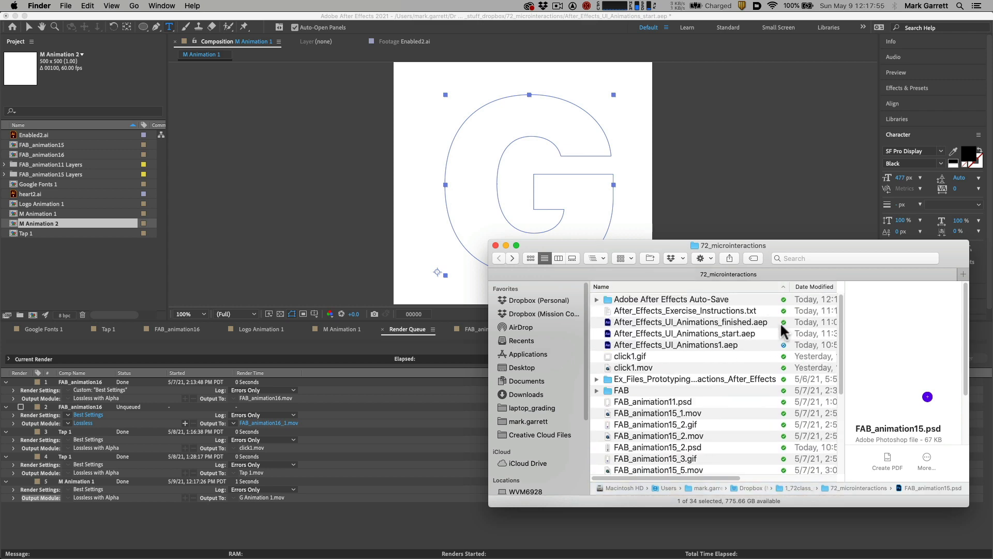
pyautogui.click(821, 287)
pyautogui.click(650, 299)
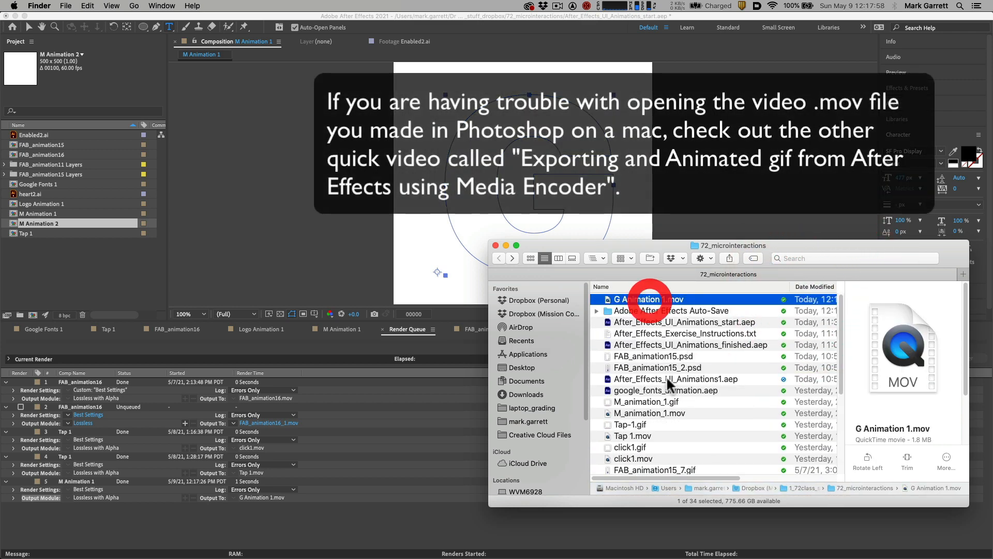
pyautogui.press('space')
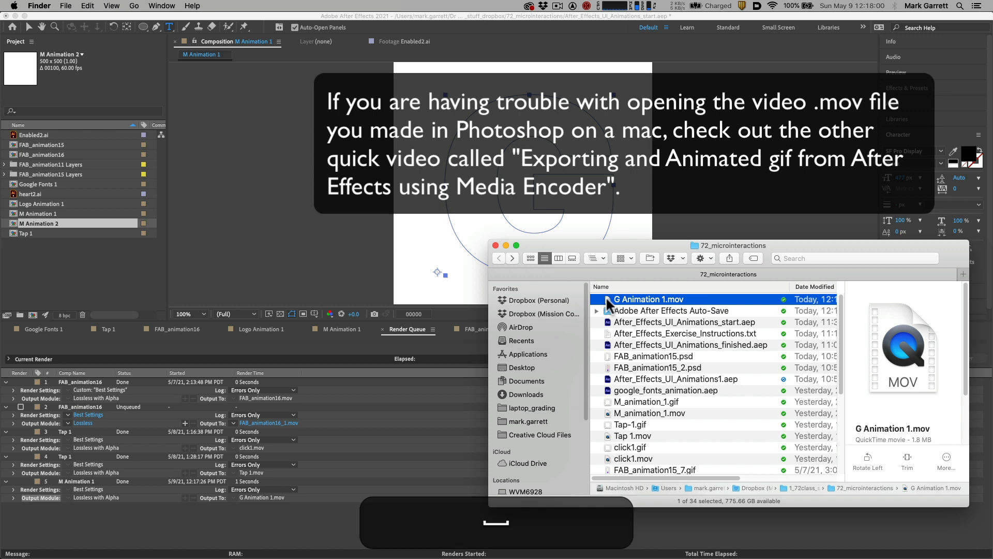
pyautogui.press('space')
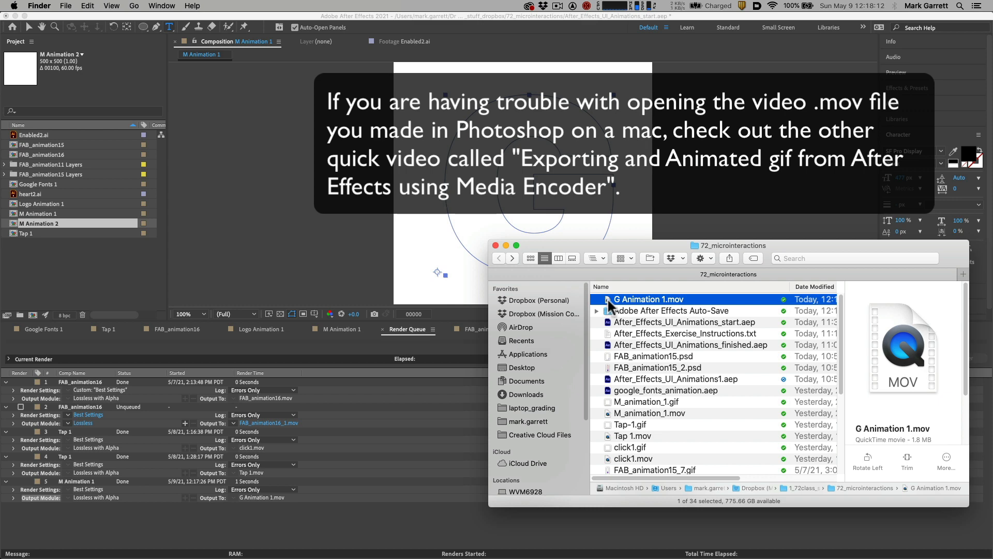
# - Open G Animation 1.mov in Photoshop with the window enlarged and check that the Timeline panel is enabled
pyautogui.moveTo(609, 305); pyautogui.dragTo(7, 97)
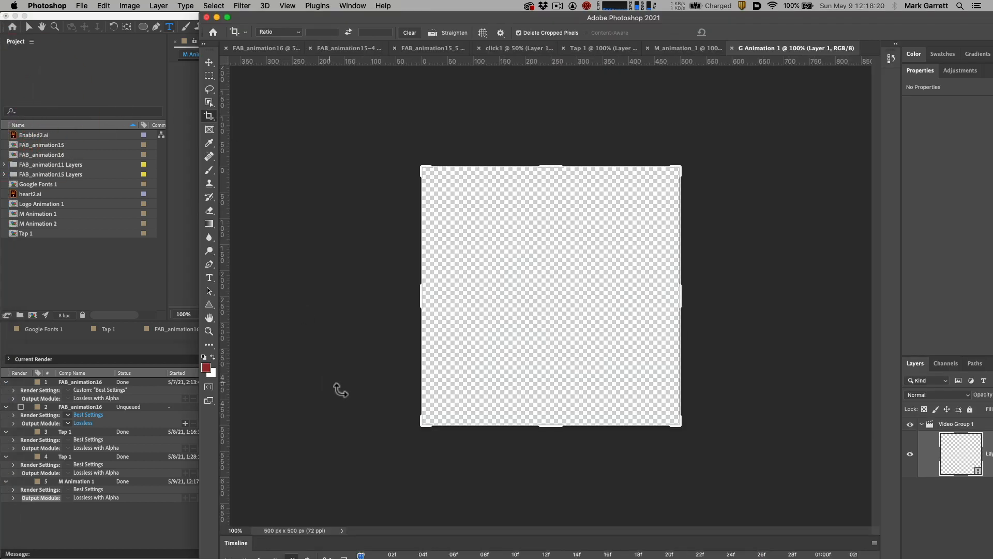
pyautogui.click(229, 18)
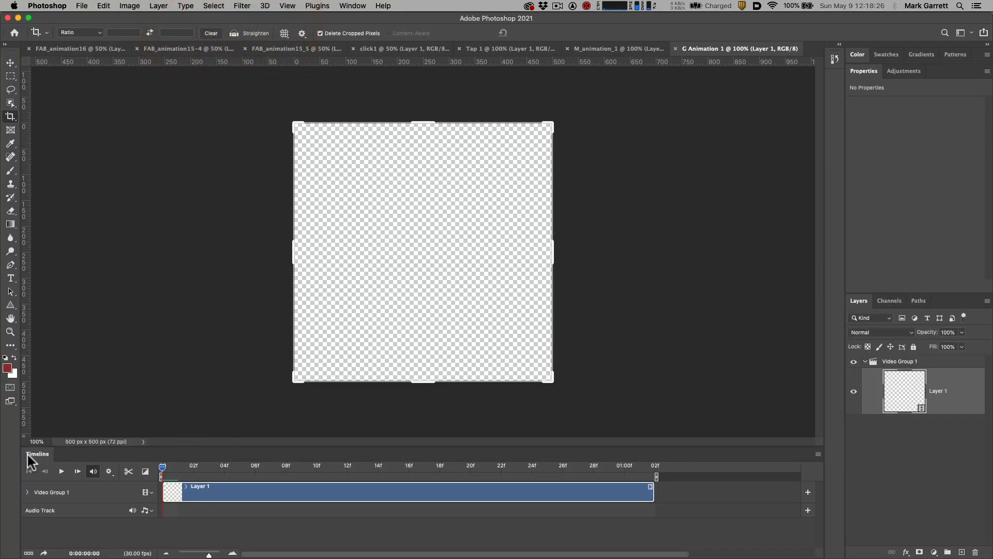
pyautogui.click(355, 6)
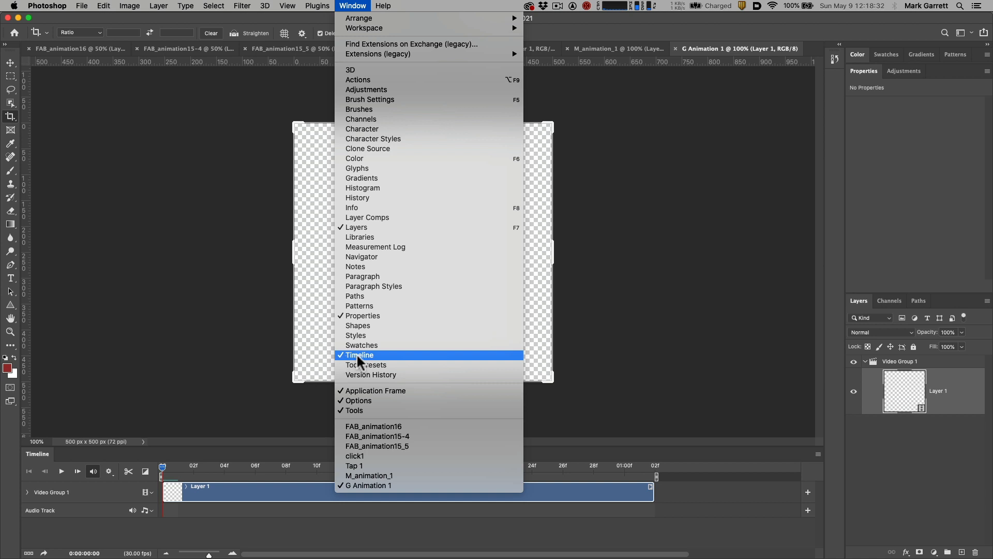
pyautogui.click(354, 5)
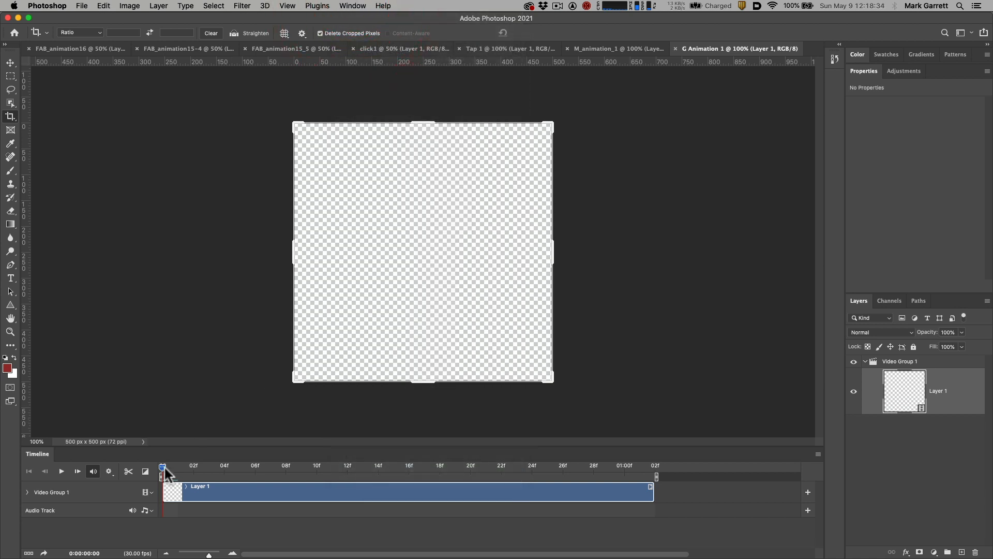
# - Move the playhead to 0:00:01:01 and trim the canvas on all four sides based on transparent pixels
pyautogui.moveTo(173, 467); pyautogui.dragTo(633, 463)
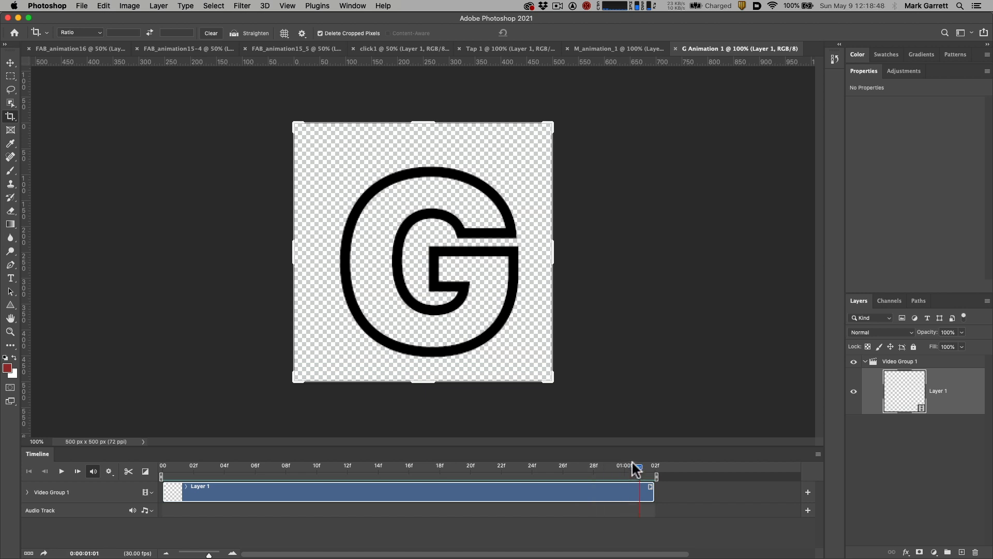
pyautogui.click(660, 460)
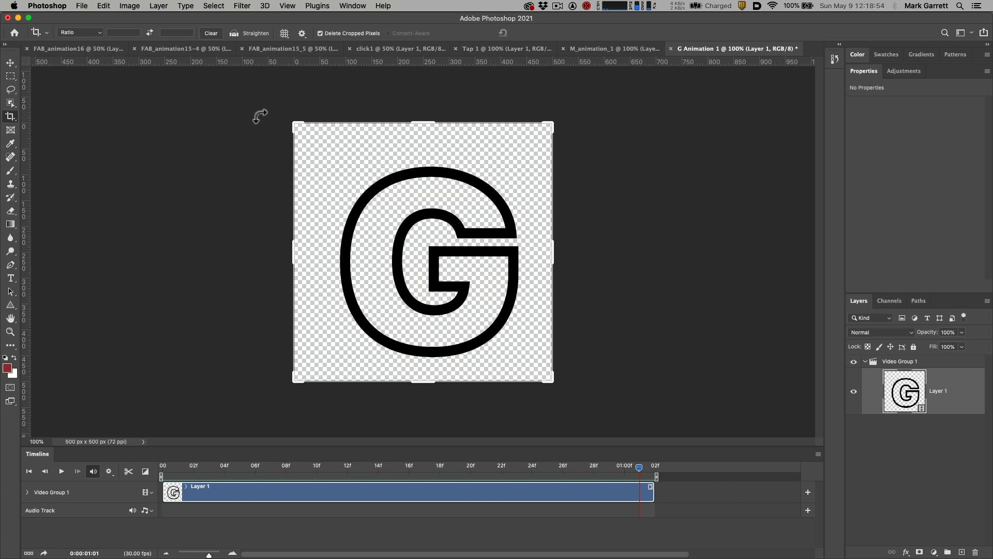
pyautogui.click(129, 6)
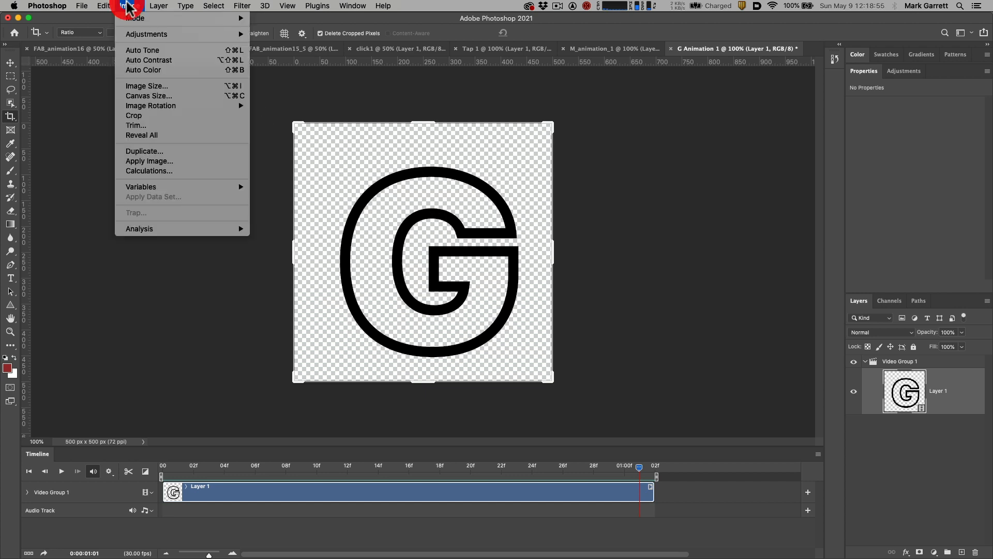
pyautogui.click(153, 126)
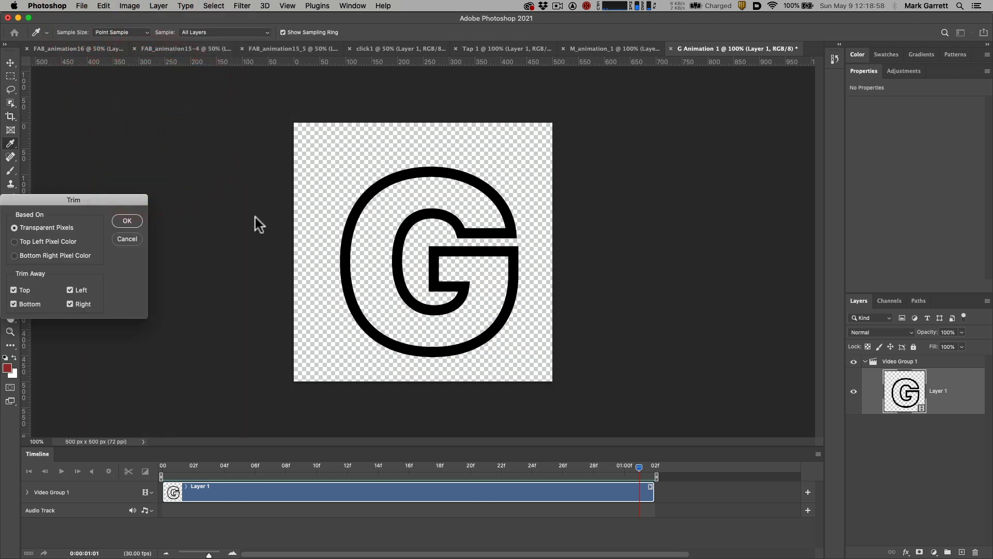
pyautogui.moveTo(124, 199); pyautogui.dragTo(734, 168)
pyautogui.click(737, 190)
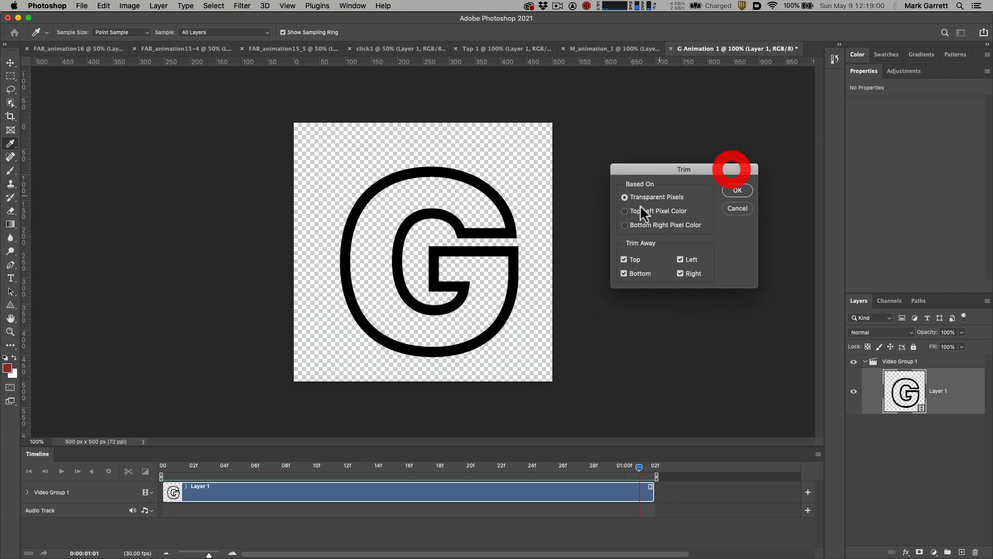
pyautogui.click(737, 190)
pyautogui.press('c')
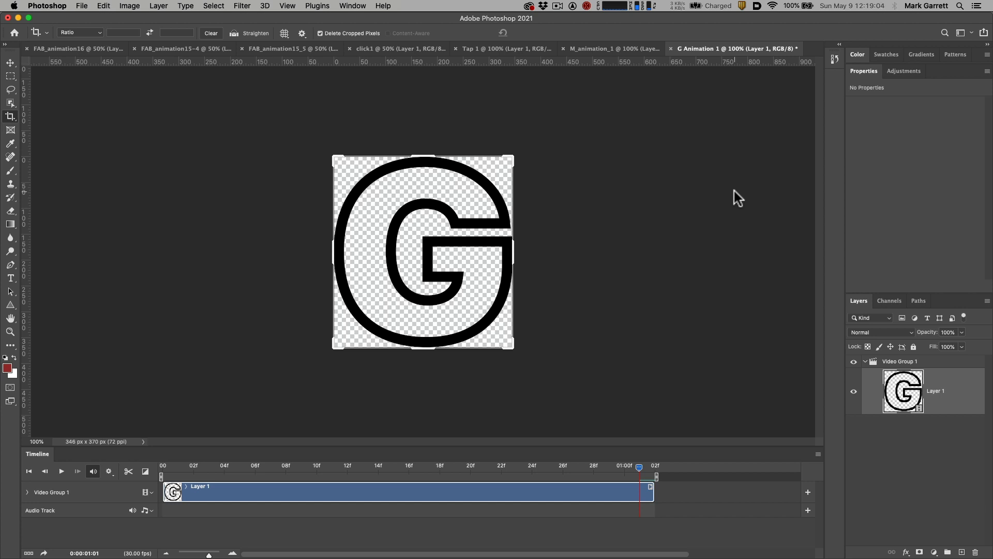
# - Undo the last trim and trim the canvas again on all four sides based on transparent pixels
pyautogui.press('super+z')
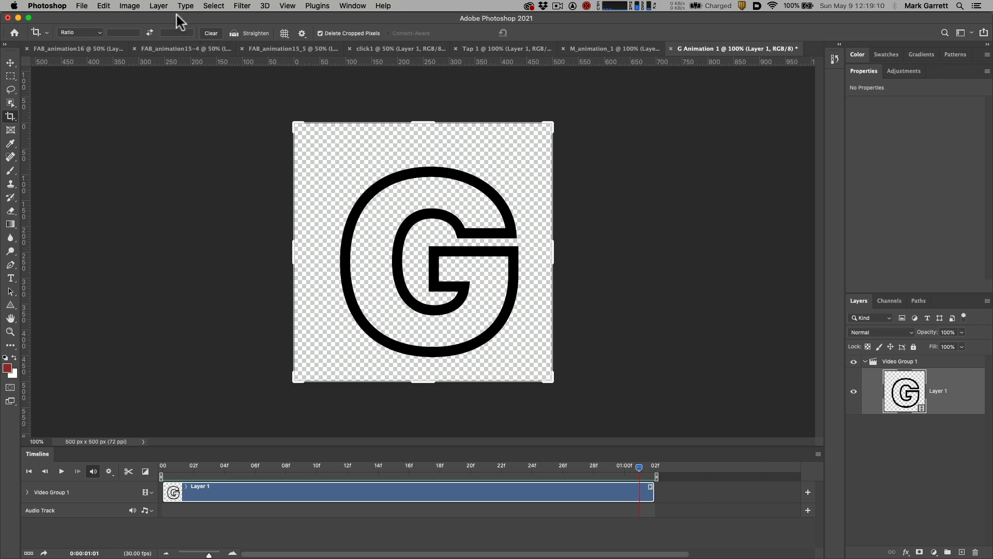
pyautogui.click(130, 8)
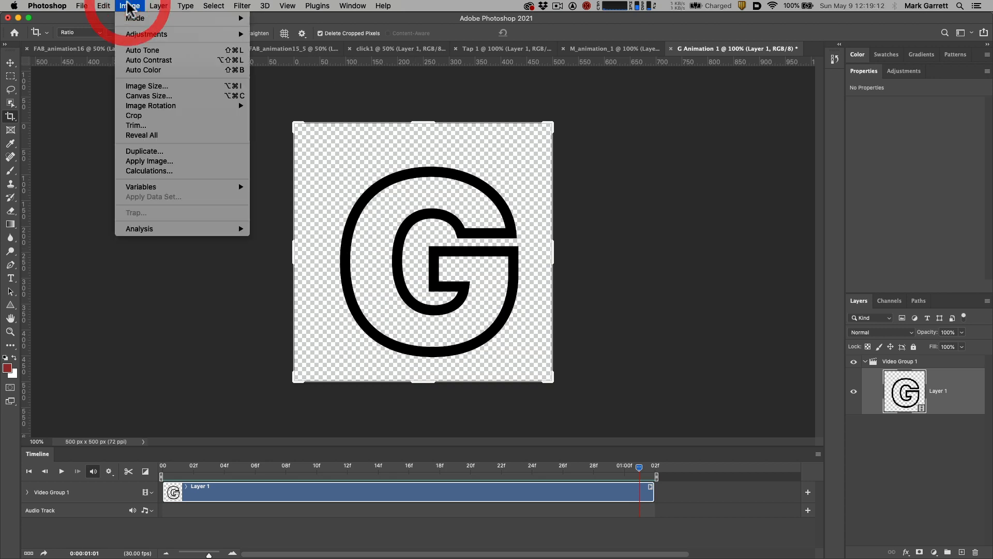
pyautogui.press('alt+super+8')
pyautogui.press('alt+super+8')
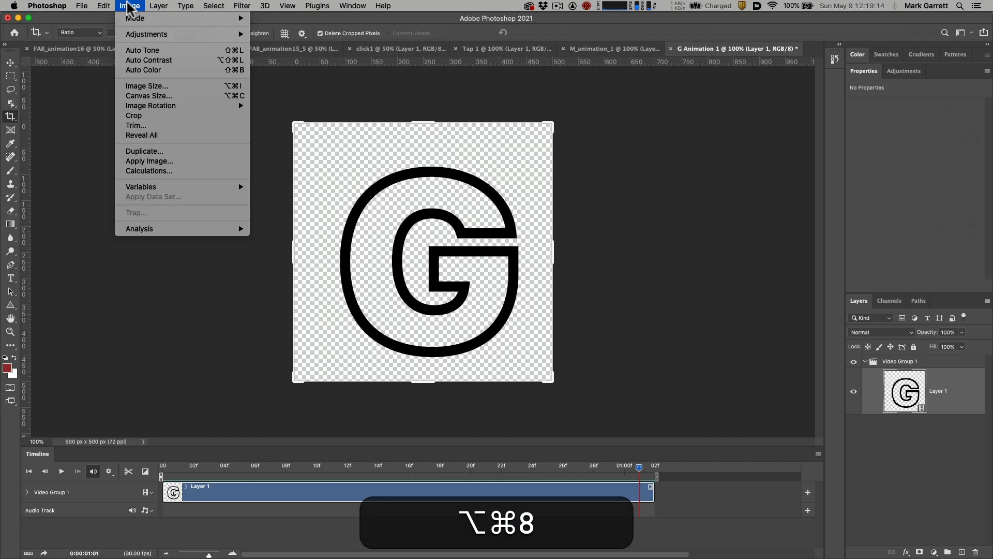
pyautogui.click(153, 125)
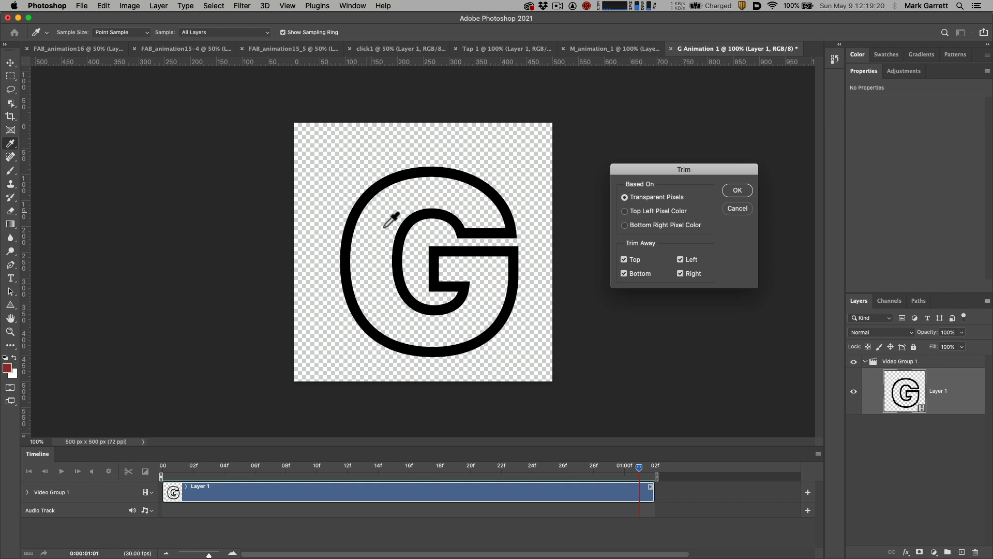
pyautogui.click(737, 190)
pyautogui.press('c')
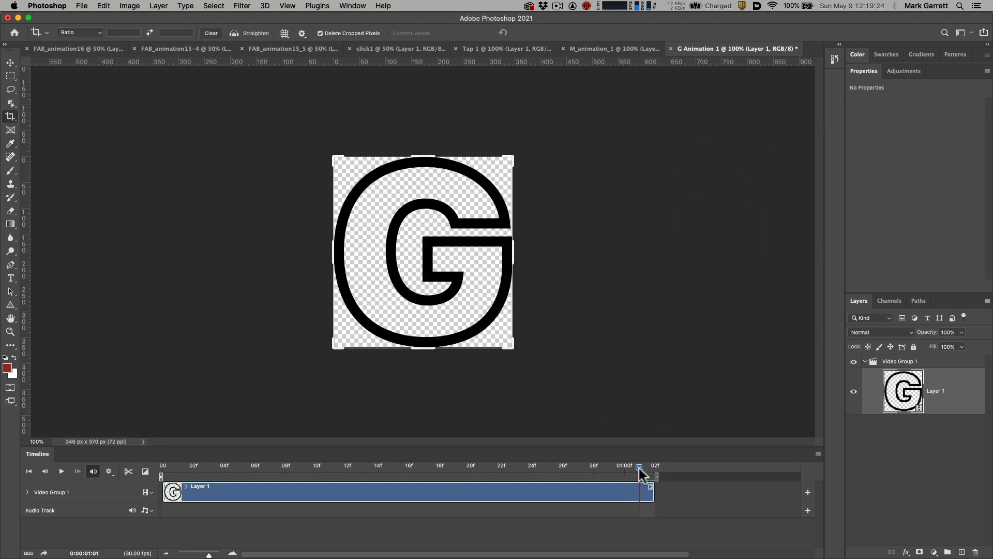
# - Return the playhead to 0:00:00:00 and open Save for Web (Legacy) in a repositioned, enlarged window
pyautogui.moveTo(639, 468)
pyautogui.mouseDown()
pyautogui.moveTo(243, 462)
pyautogui.moveTo(599, 459)
pyautogui.moveTo(628, 468)
pyautogui.moveTo(162, 460)
pyautogui.mouseUp()
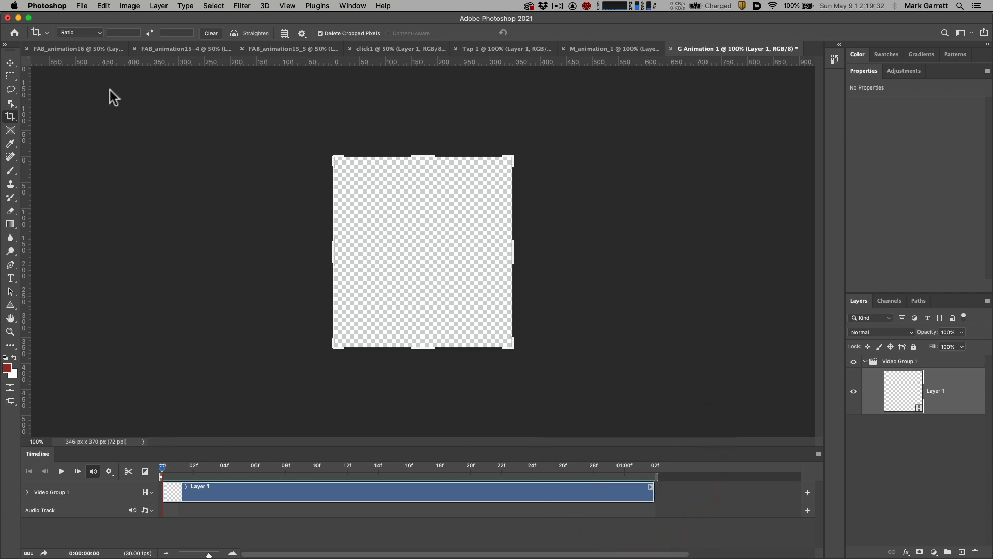
pyautogui.click(84, 7)
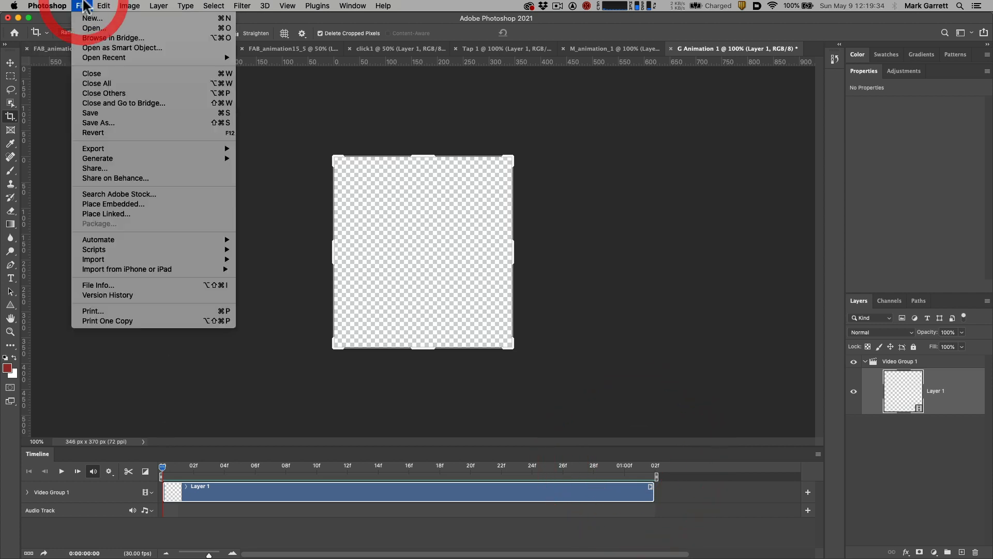
pyautogui.moveTo(118, 149)
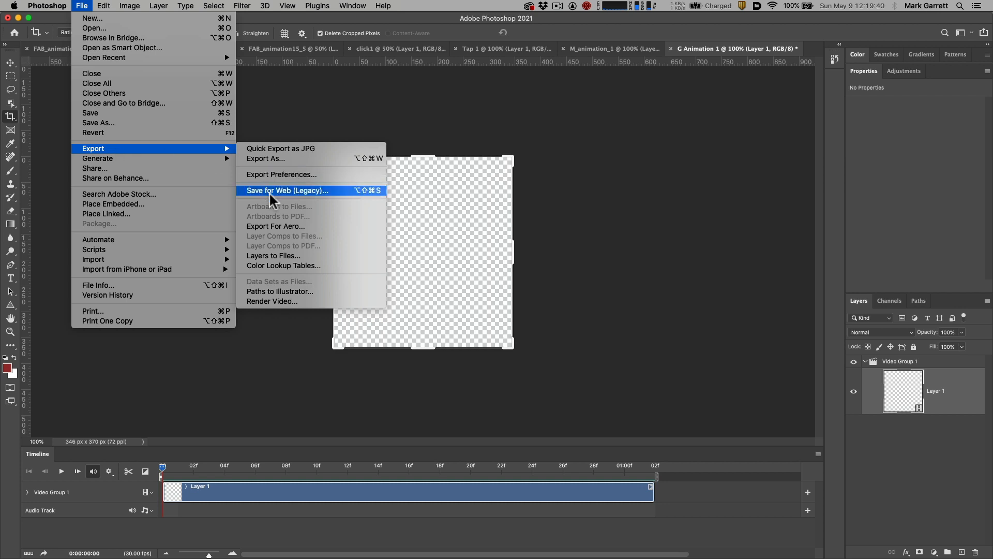
pyautogui.click(269, 194)
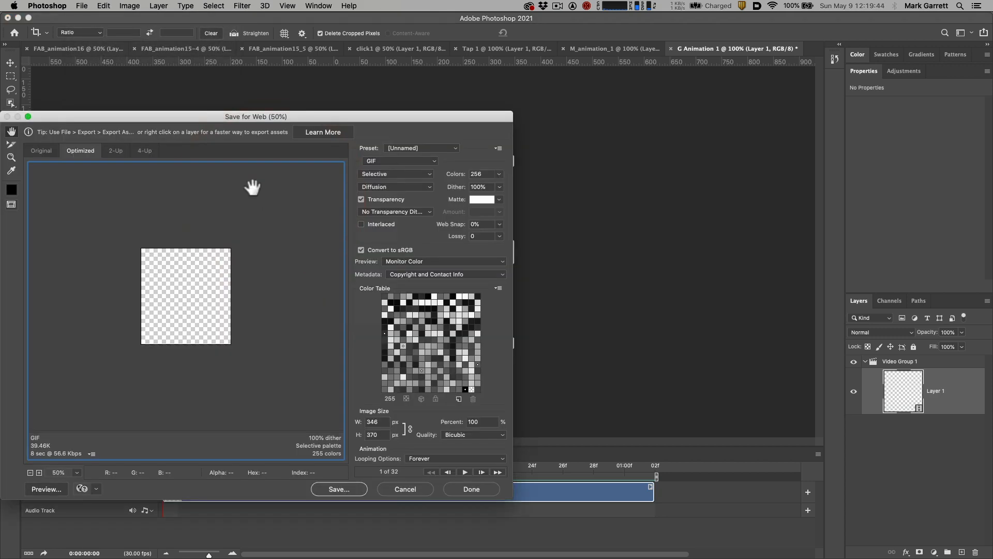
pyautogui.moveTo(272, 110); pyautogui.dragTo(396, 59)
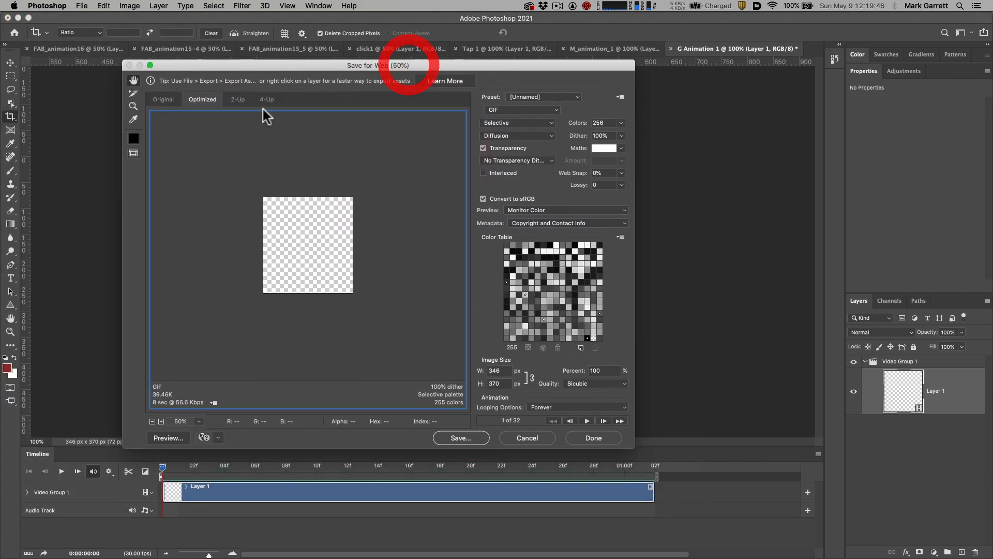
pyautogui.moveTo(252, 63); pyautogui.dragTo(238, 40)
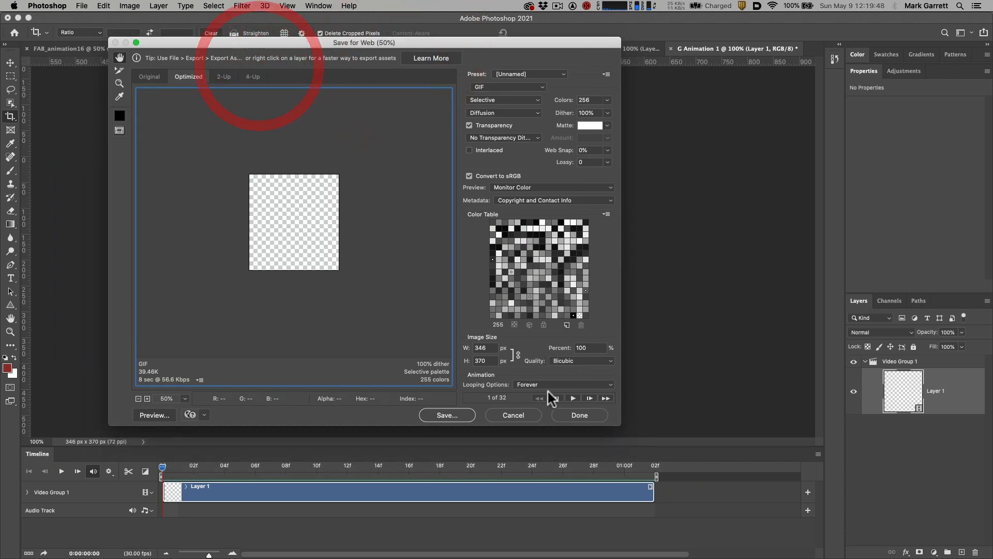
pyautogui.moveTo(616, 429); pyautogui.dragTo(699, 502)
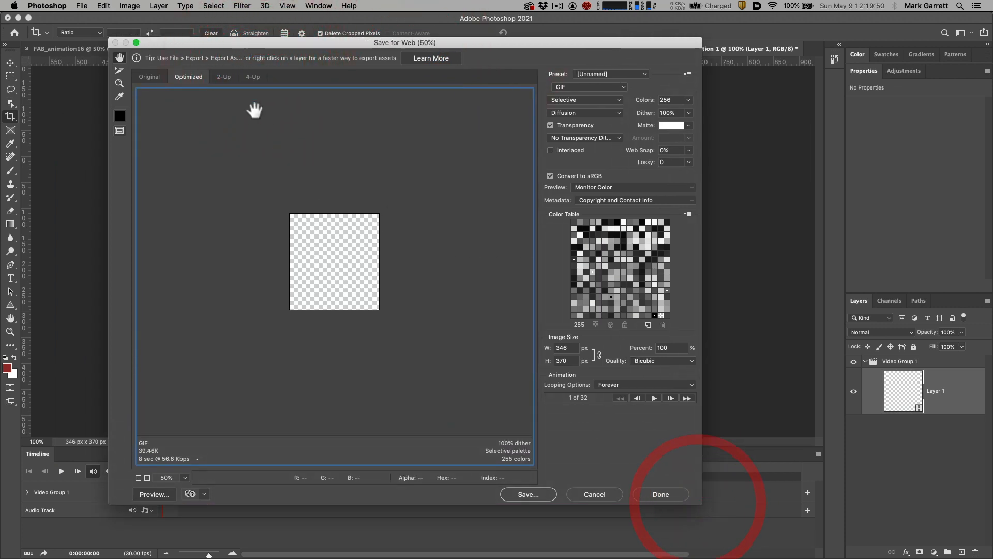
# - Show the original and optimized versions in 2-Up view and choose GIF as the export format
pyautogui.press('alt+super+8')
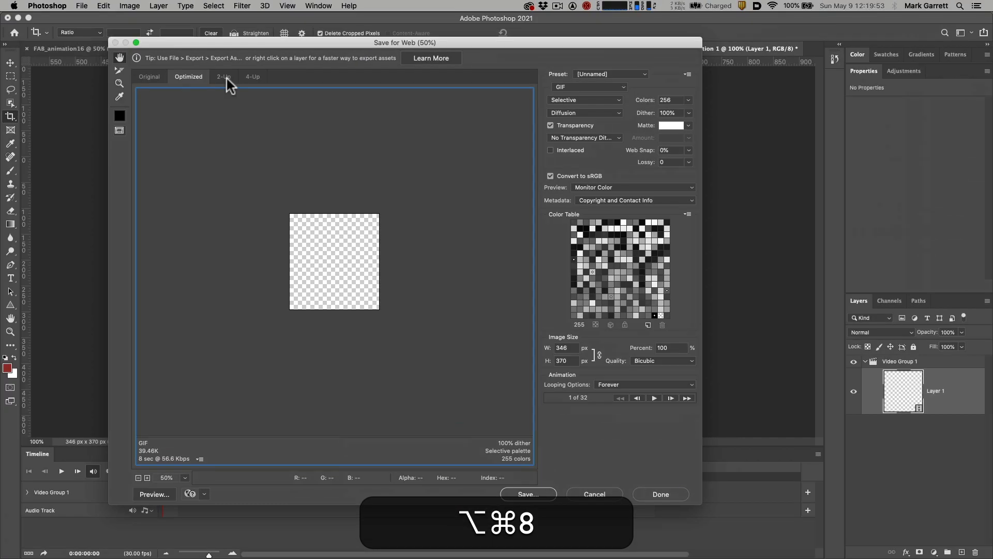
pyautogui.click(225, 77)
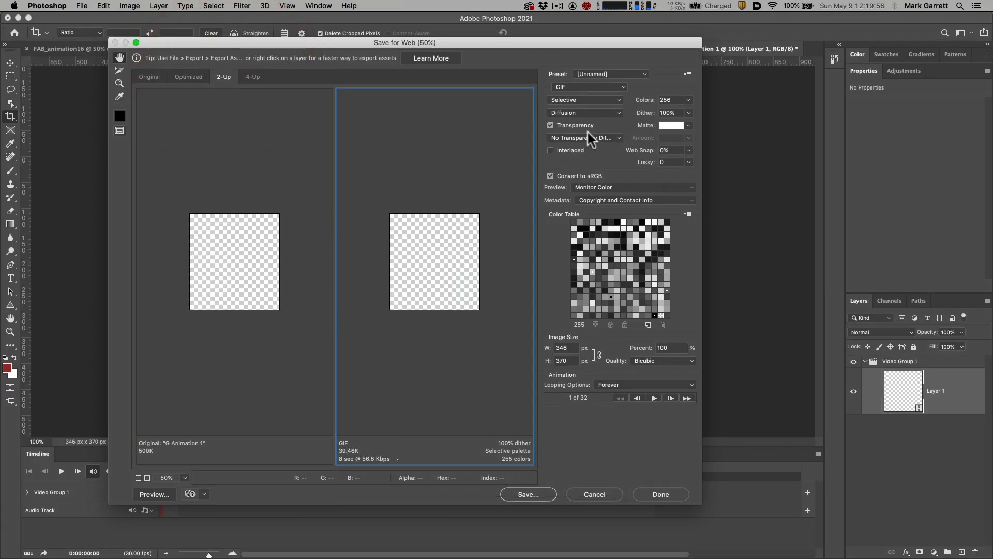
pyautogui.press('alt+super+8')
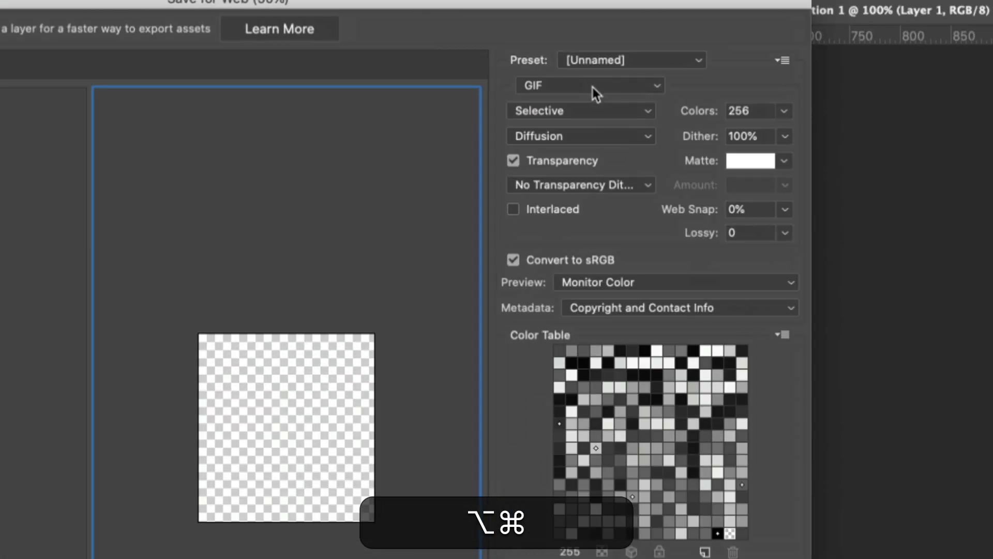
pyautogui.click(597, 85)
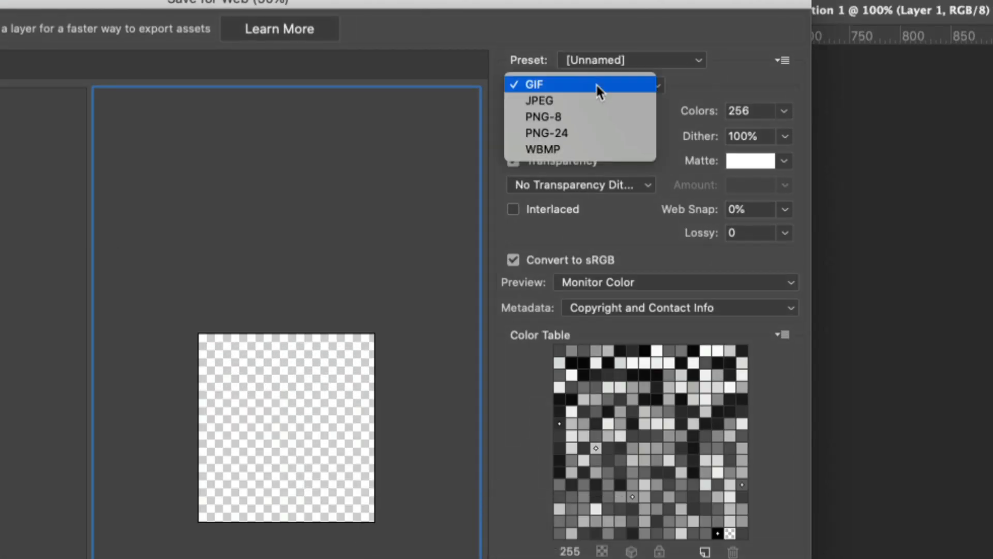
pyautogui.click(597, 85)
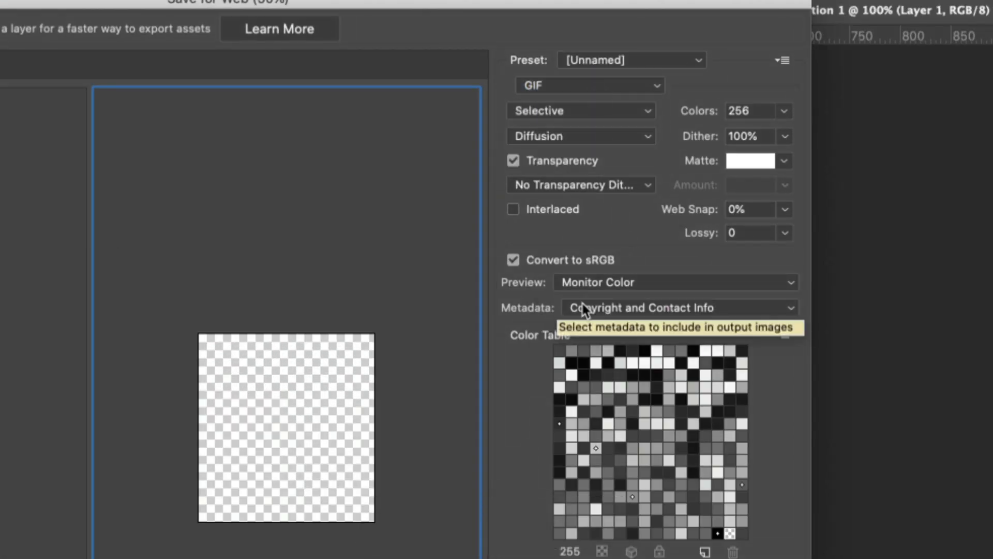
pyautogui.press('alt+super+8')
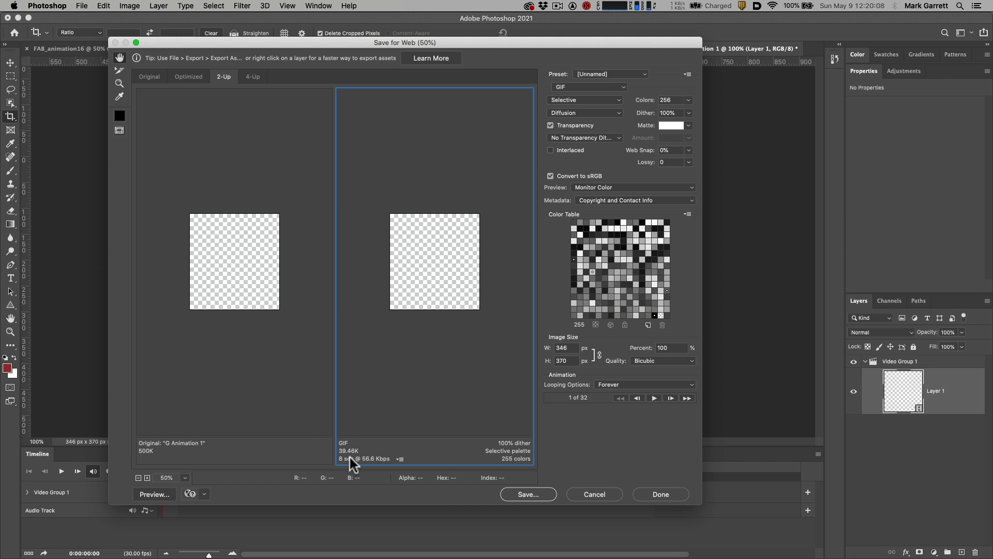
pyautogui.press('alt+super')
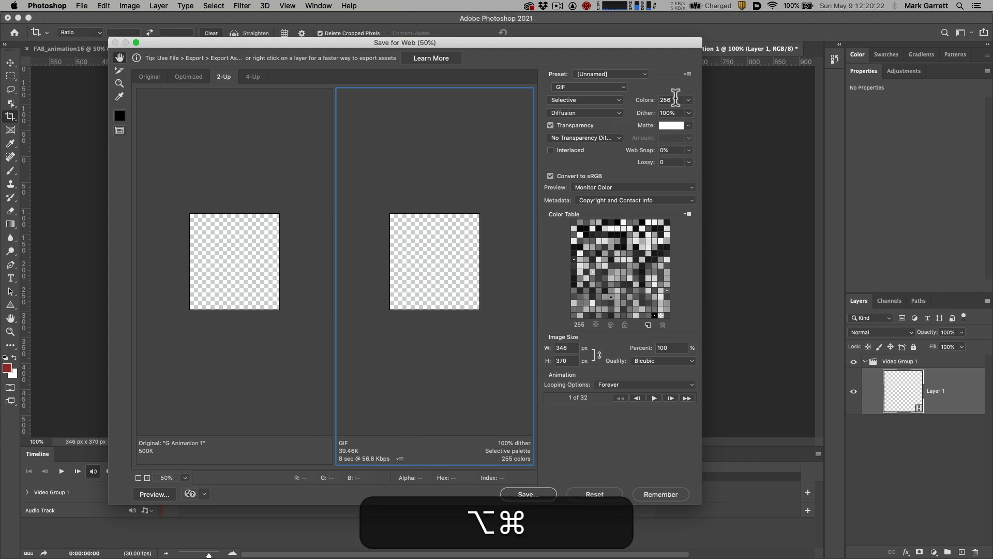
# - Play the G animation in the export preview with looping set to Forever, and stop it partway
pyautogui.press('alt+super+8')
pyautogui.click(654, 398)
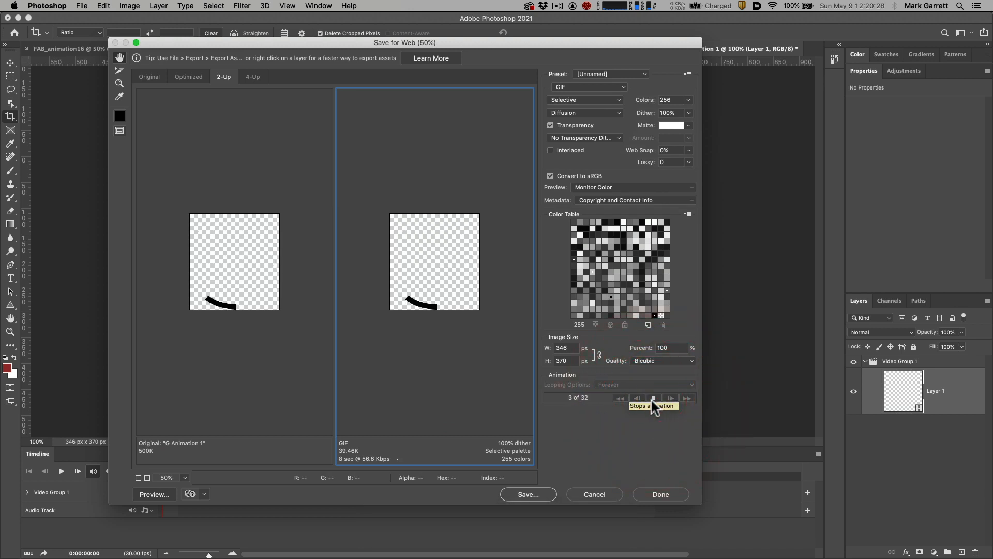
pyautogui.press('alt+super+8')
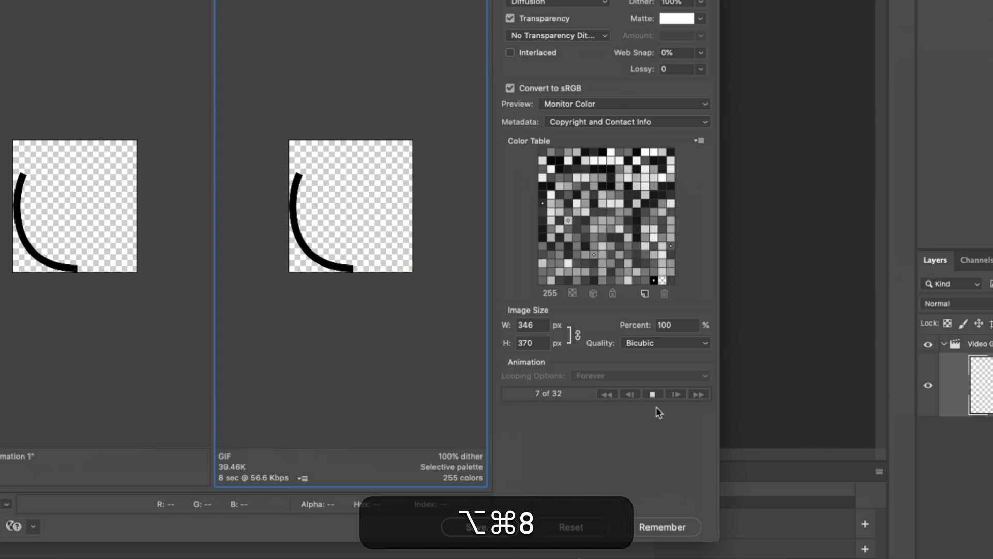
pyautogui.press('alt+super+8')
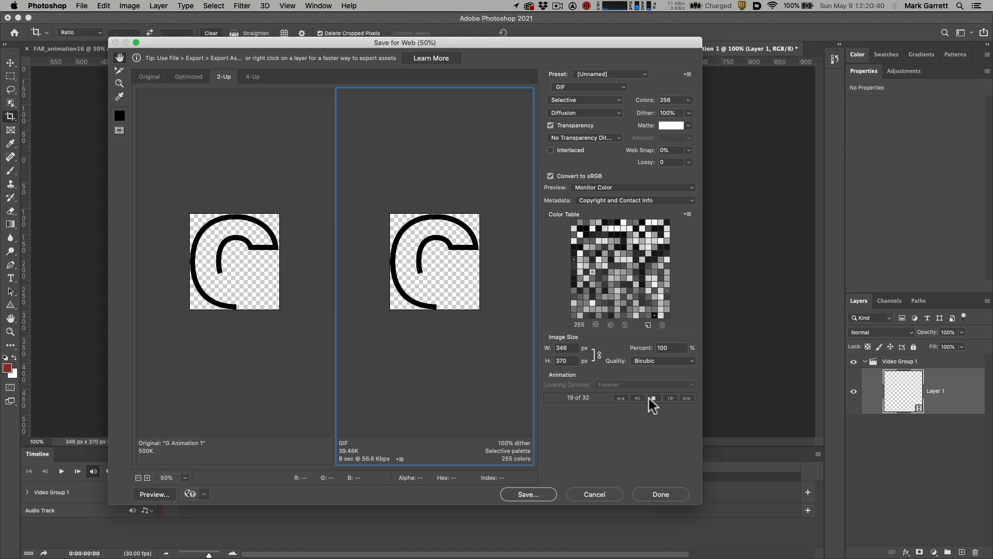
pyautogui.click(651, 398)
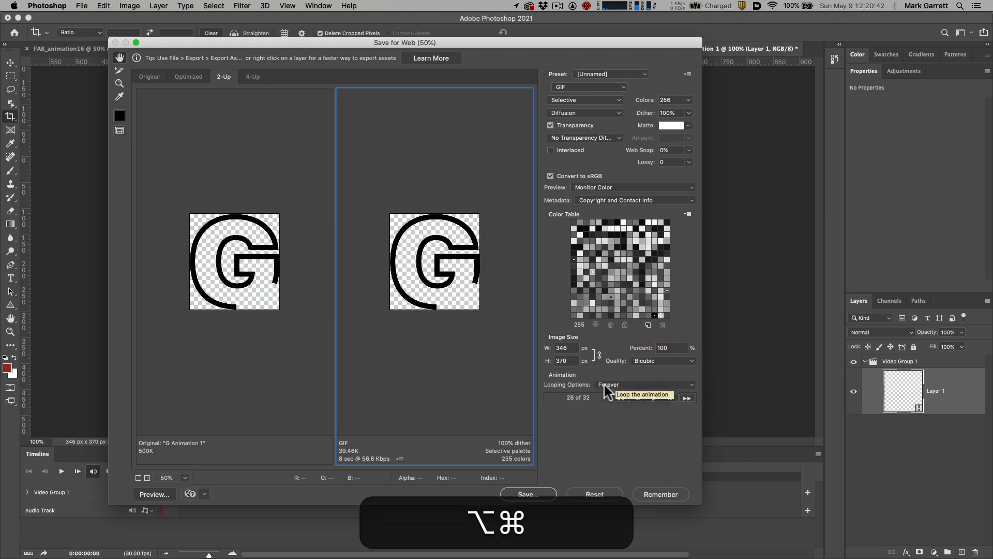
# - Set the animation's looping option to Once and replay the preview to check that it plays a single time
pyautogui.press('alt+super+8')
pyautogui.press('alt+super+8')
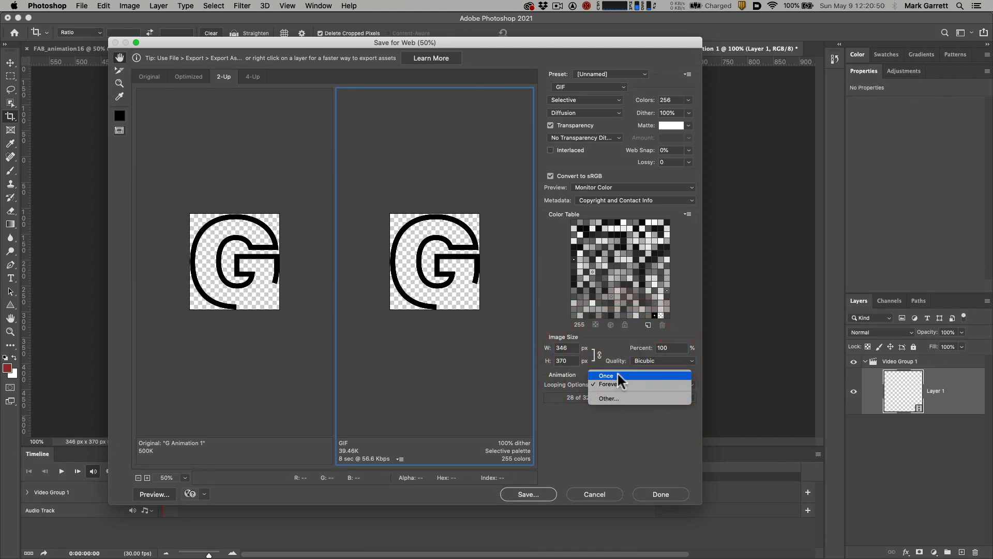
pyautogui.click(616, 374)
pyautogui.click(657, 398)
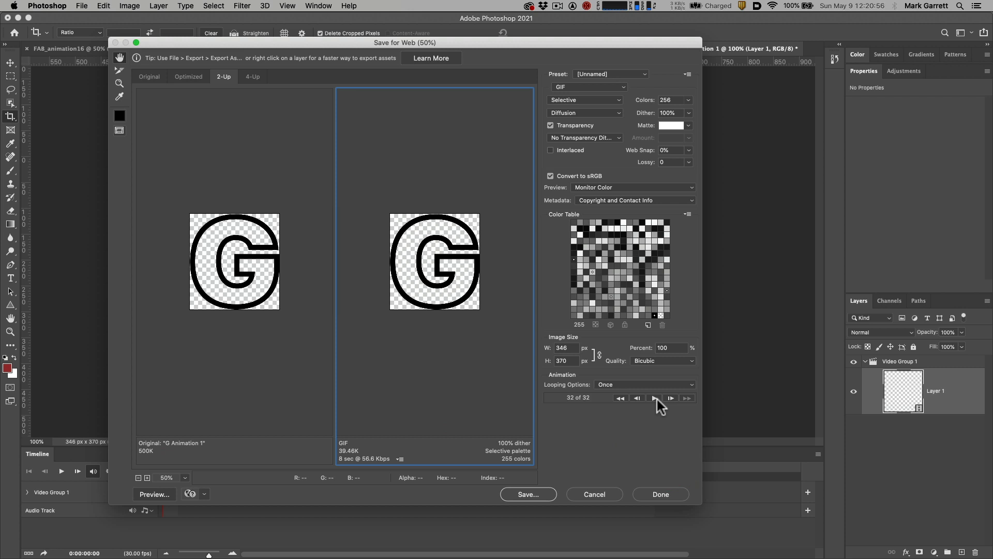
pyautogui.click(656, 399)
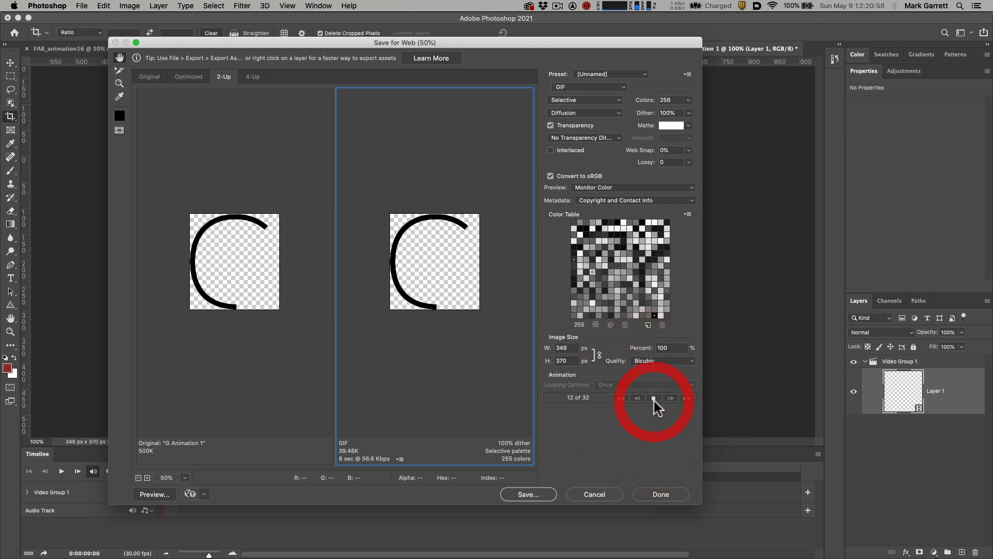
pyautogui.click(653, 399)
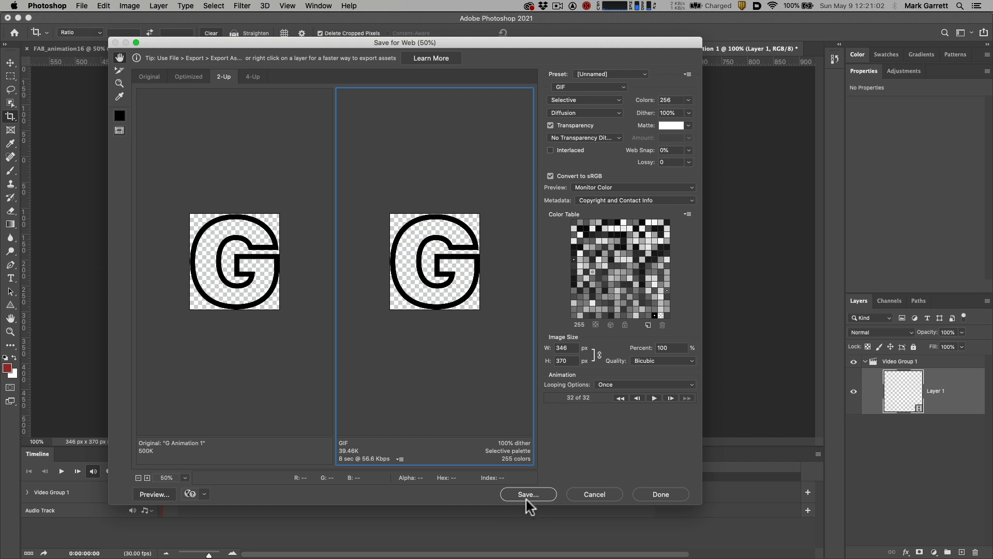
# - Save the optimized animation as G-Animation-1.gif in the 72_microinteractions folder, with the format Images Only and default settings
pyautogui.press('alt+super+8')
pyautogui.press('alt+super+8')
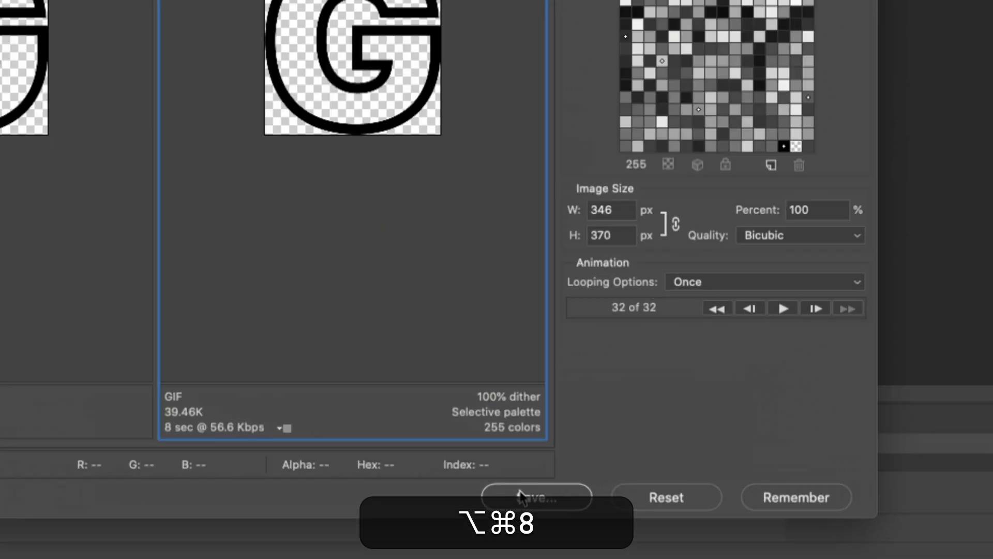
pyautogui.click(520, 492)
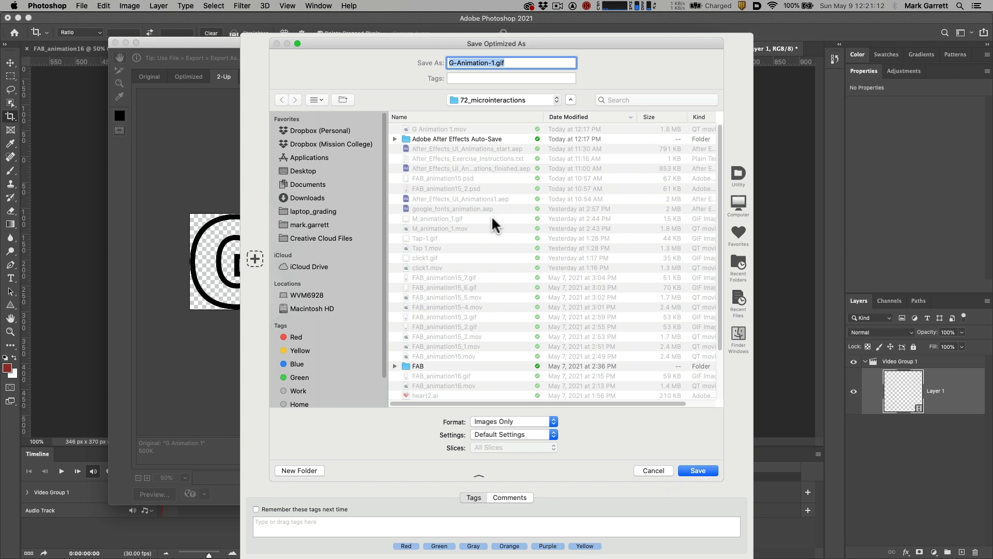
pyautogui.click(693, 468)
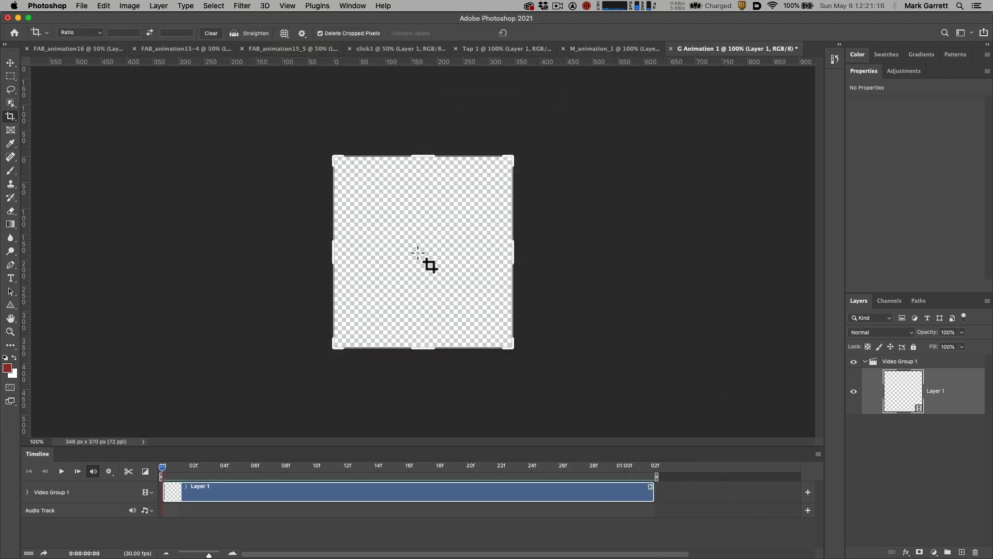
# - Minimize Photoshop and After Effects, switch to the After Effects Animation file in Figma, and bring the 72_microinteractions Finder window in front
pyautogui.click(18, 18)
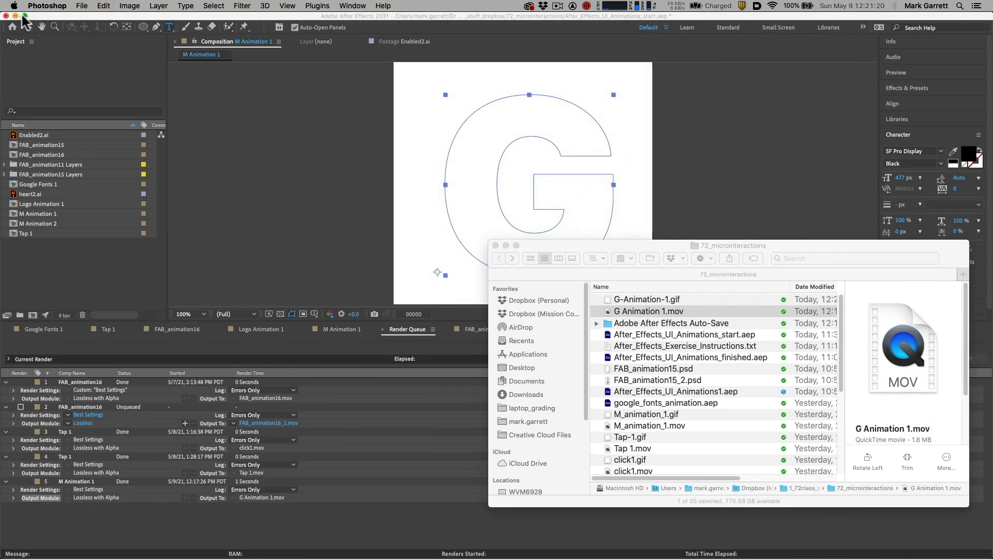
pyautogui.click(37, 17)
pyautogui.click(15, 15)
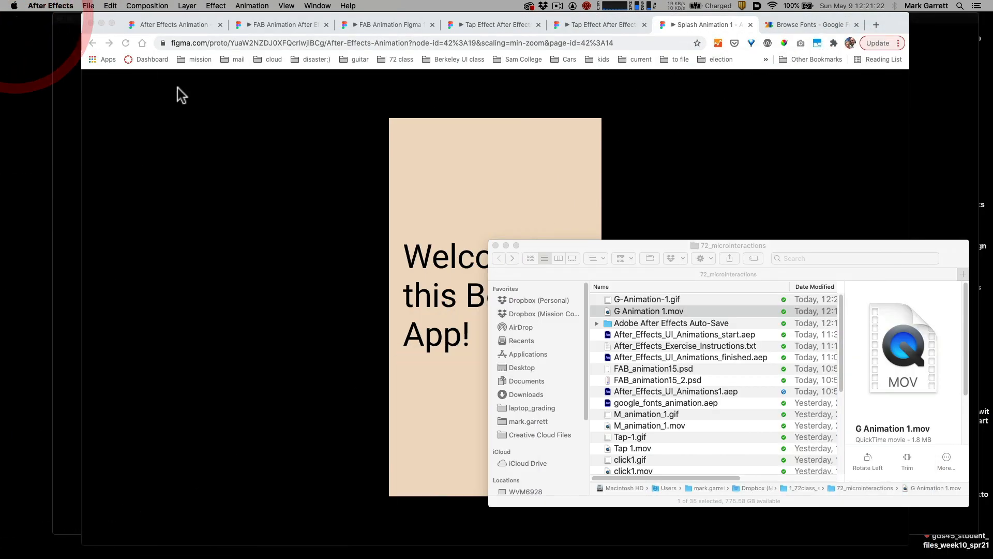
pyautogui.click(231, 138)
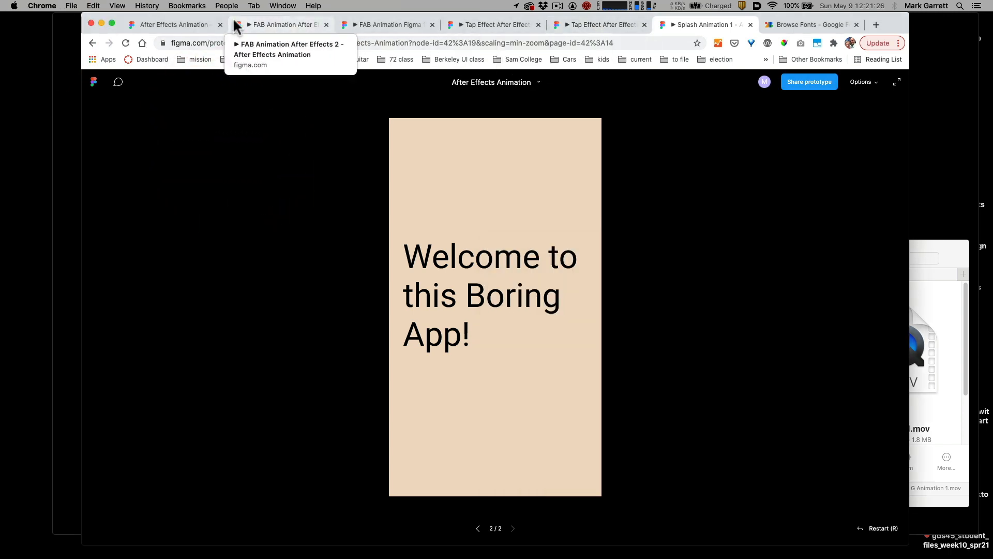
pyautogui.click(172, 26)
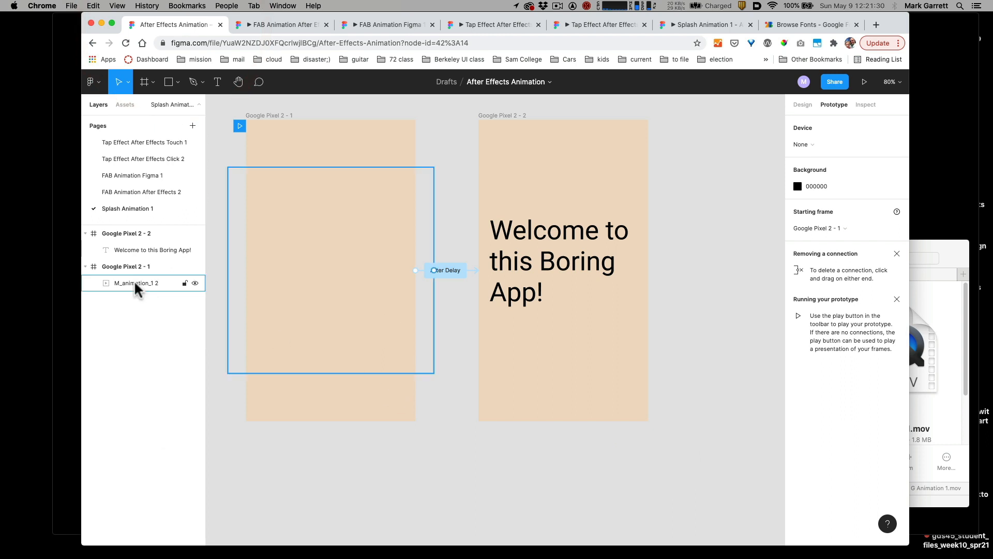
pyautogui.click(928, 246)
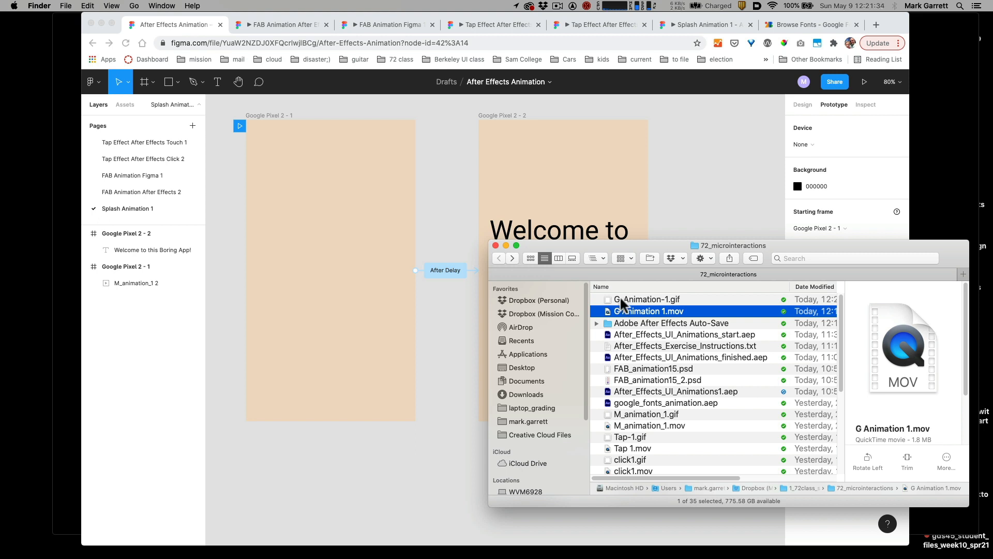
# - Import G-Animation-1.gif from the 72_microinteractions folder onto the Figma canvas, and move the old M_animation_1 GIF out of the Google Pixel 2 - 1 frame
pyautogui.moveTo(622, 304); pyautogui.dragTo(316, 492)
pyautogui.scroll(-3, 414, 494)
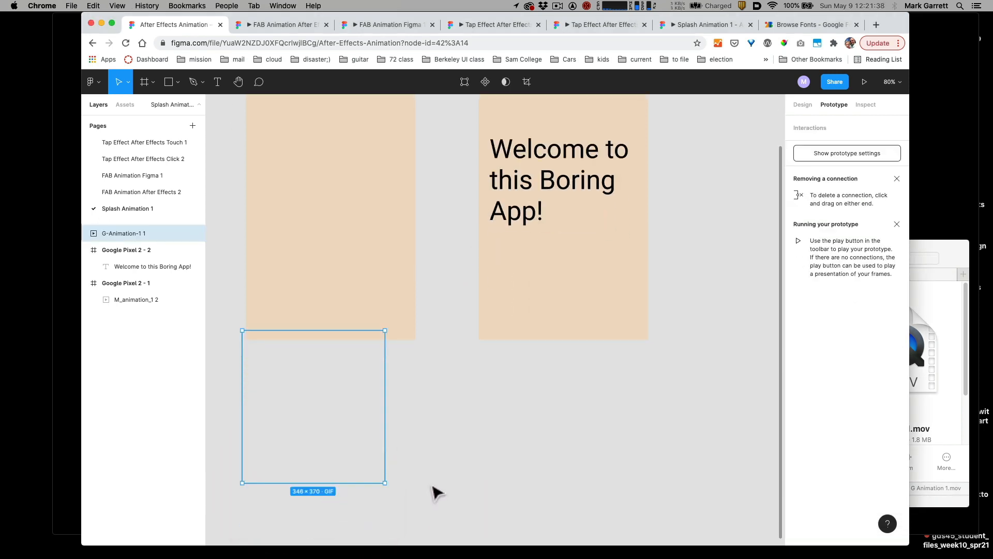
pyautogui.scroll(2, 434, 493)
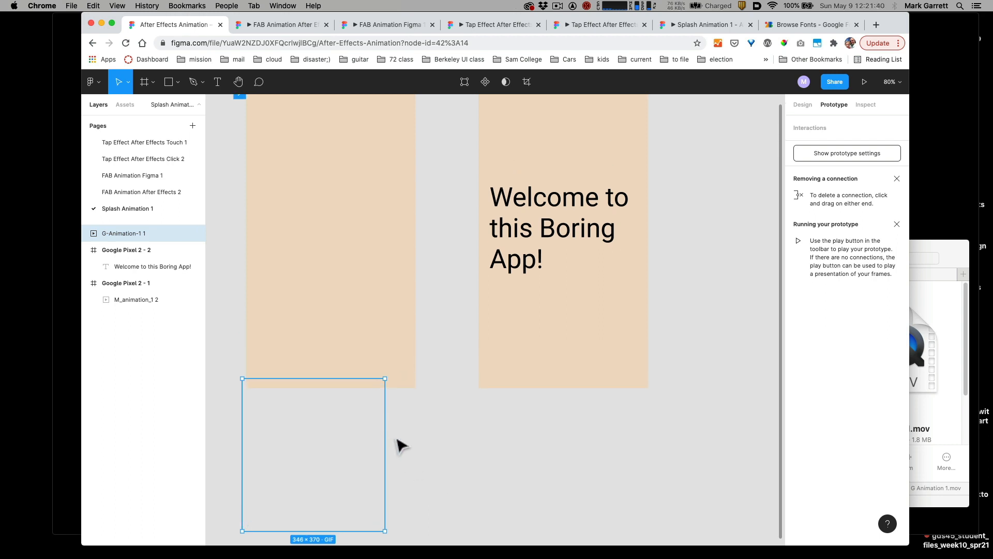
pyautogui.scroll(2, 402, 445)
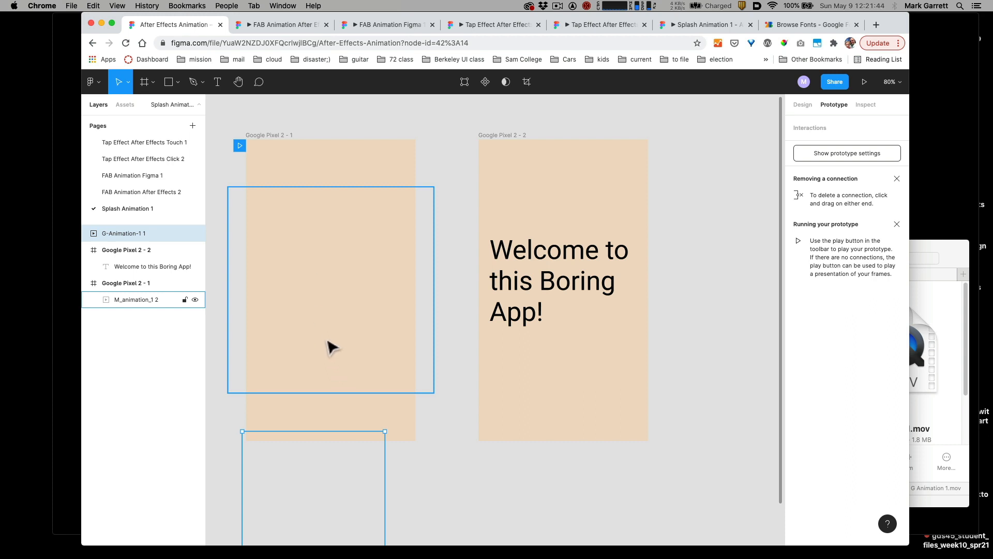
pyautogui.click(312, 315)
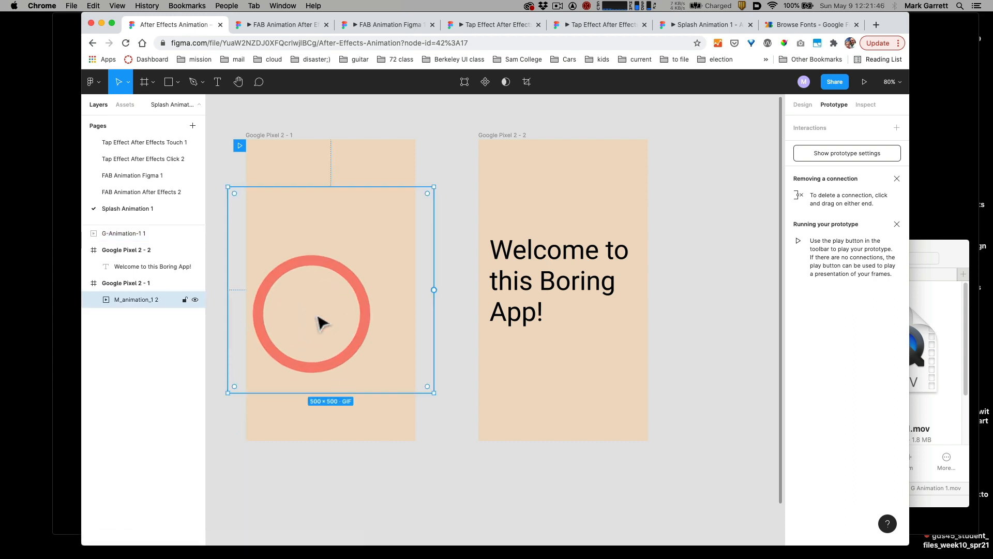
pyautogui.moveTo(315, 315); pyautogui.dragTo(578, 481)
# - Move the G-Animation-1 GIF into the Google Pixel 2 - 1 frame and centre it horizontally there
pyautogui.click(346, 494)
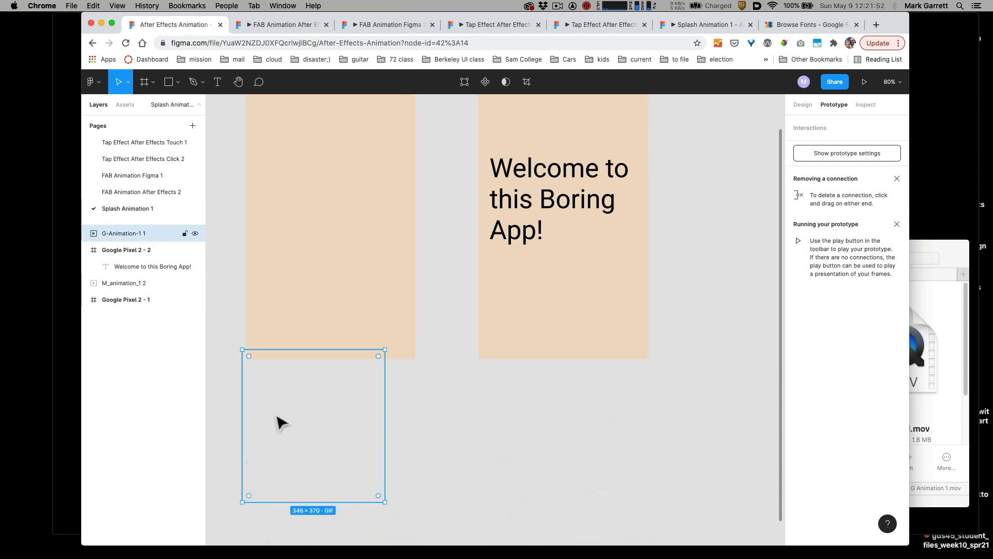
pyautogui.moveTo(279, 424); pyautogui.dragTo(337, 226)
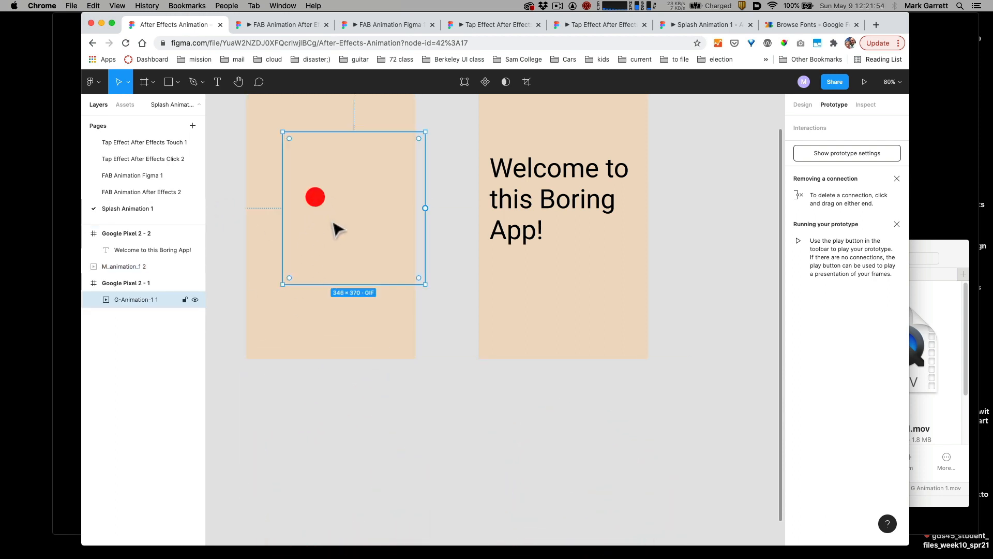
pyautogui.press('space')
pyautogui.moveTo(344, 410); pyautogui.dragTo(348, 507)
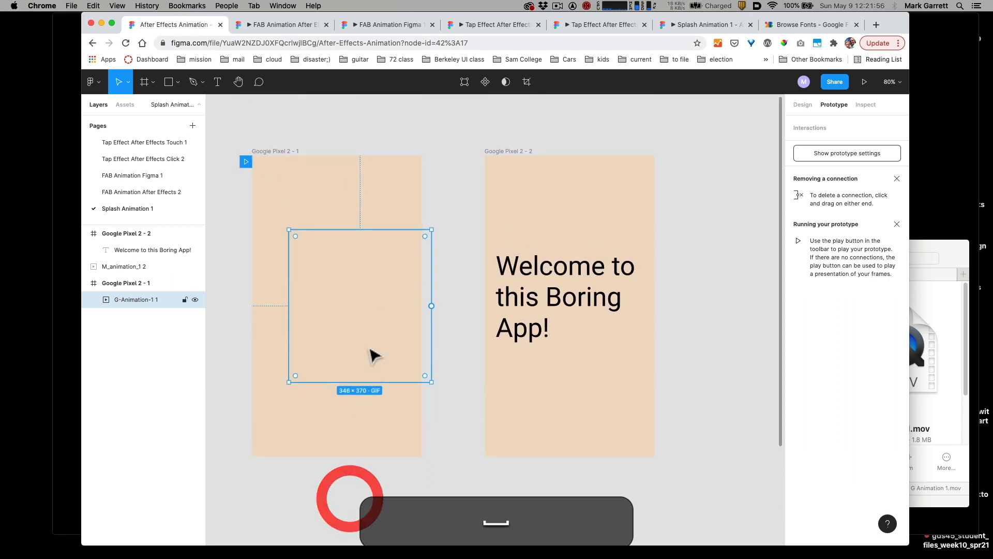
pyautogui.moveTo(367, 349); pyautogui.dragTo(345, 345)
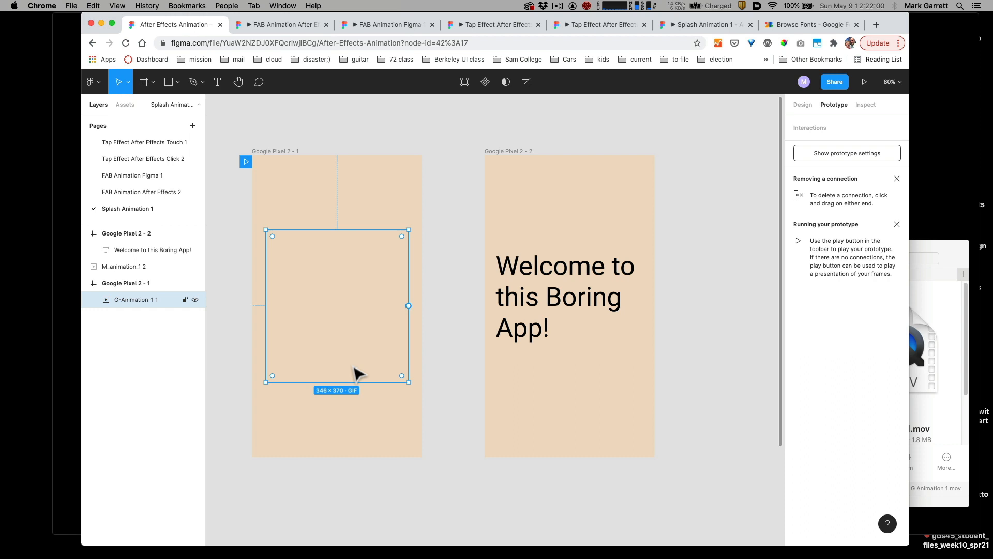
pyautogui.click(381, 197)
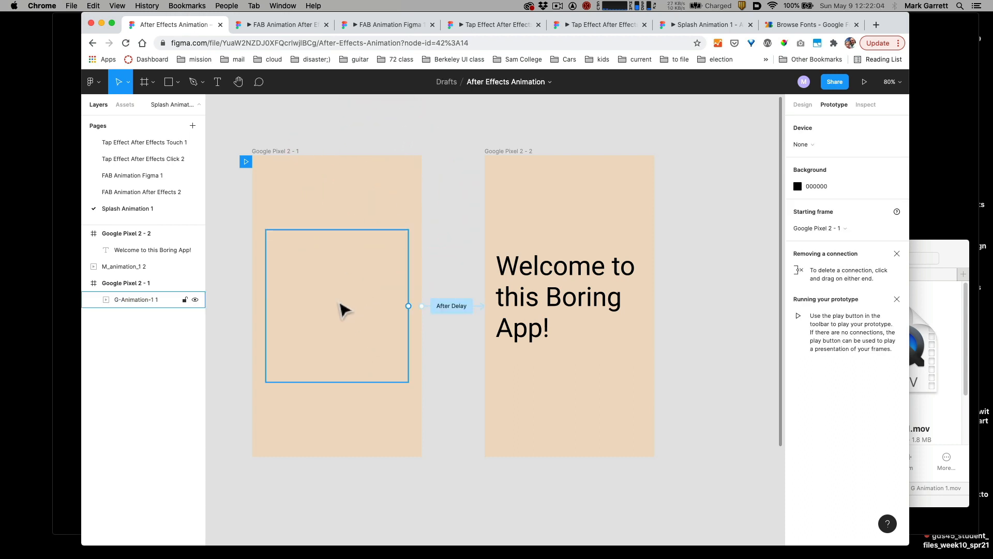
# - Examine the delay and transition settings of the After Delay interaction between the two splash frames, and close its details
pyautogui.click(449, 309)
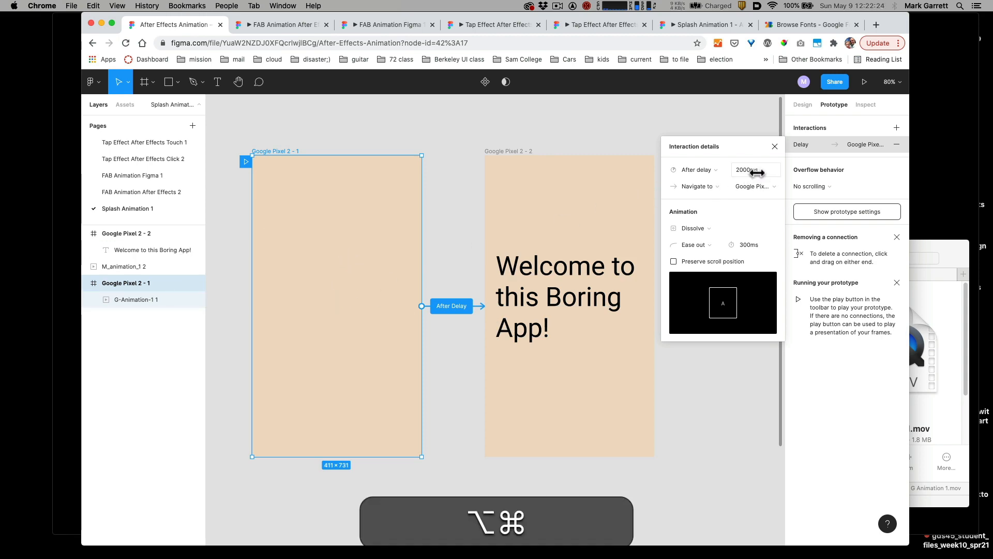
pyautogui.press('alt+super+8')
pyautogui.press('alt+super+8')
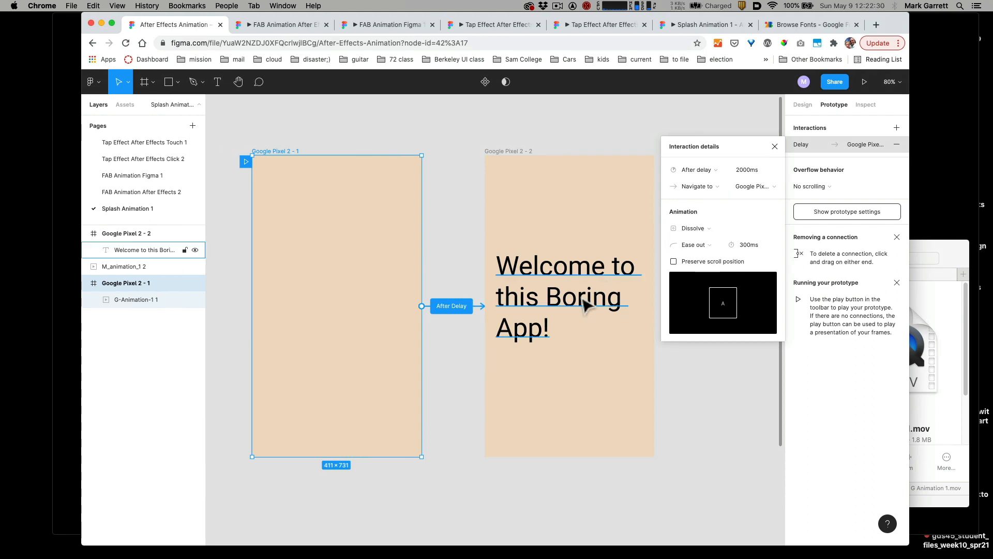
pyautogui.click(775, 147)
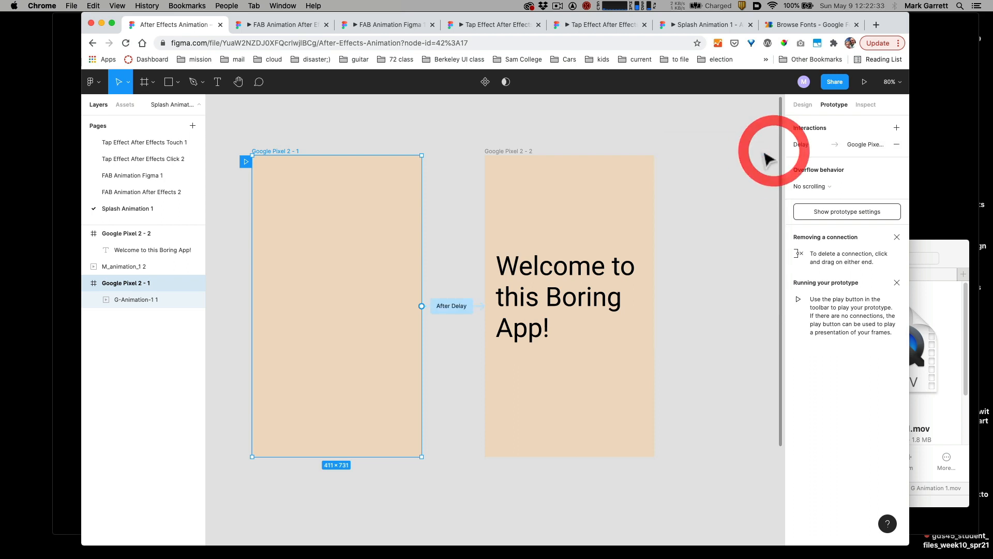
# - Present the splash prototype and replay it from the first screen to check the G animation and its dissolve to the welcome screen
pyautogui.click(864, 82)
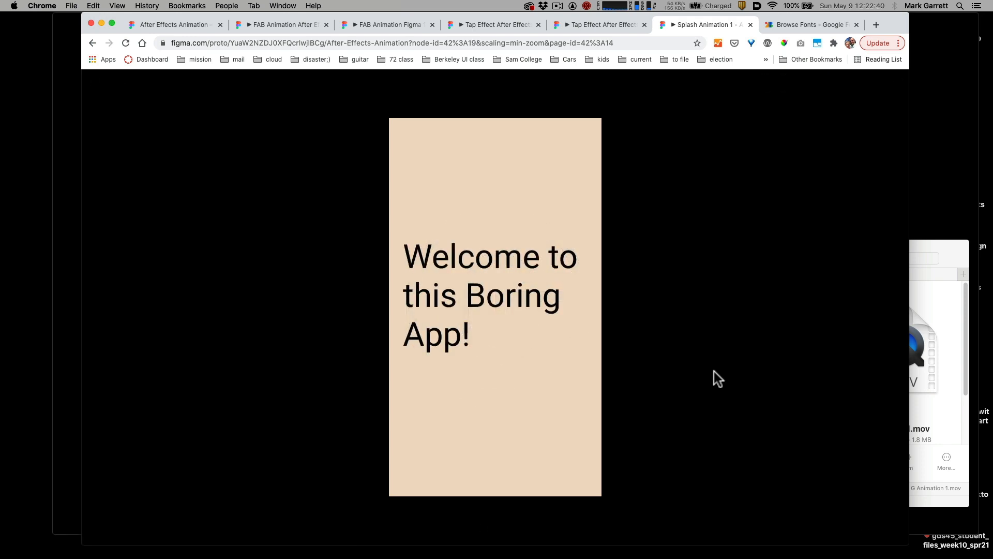
pyautogui.click(477, 529)
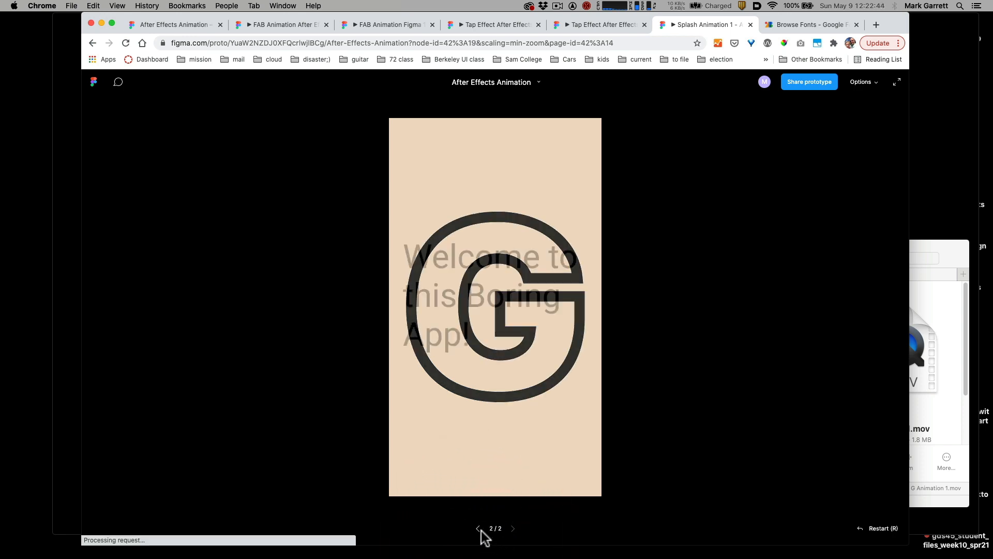
pyautogui.click(478, 529)
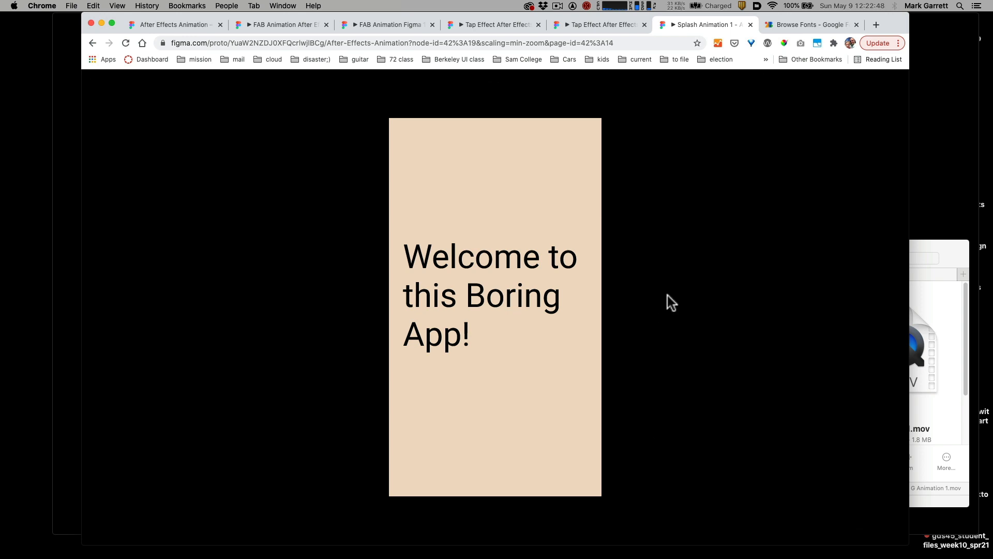
# - Switch to After Effects and scrub the G stroke animation in the M Animation 1 composition up to frame 18
pyautogui.click(190, 24)
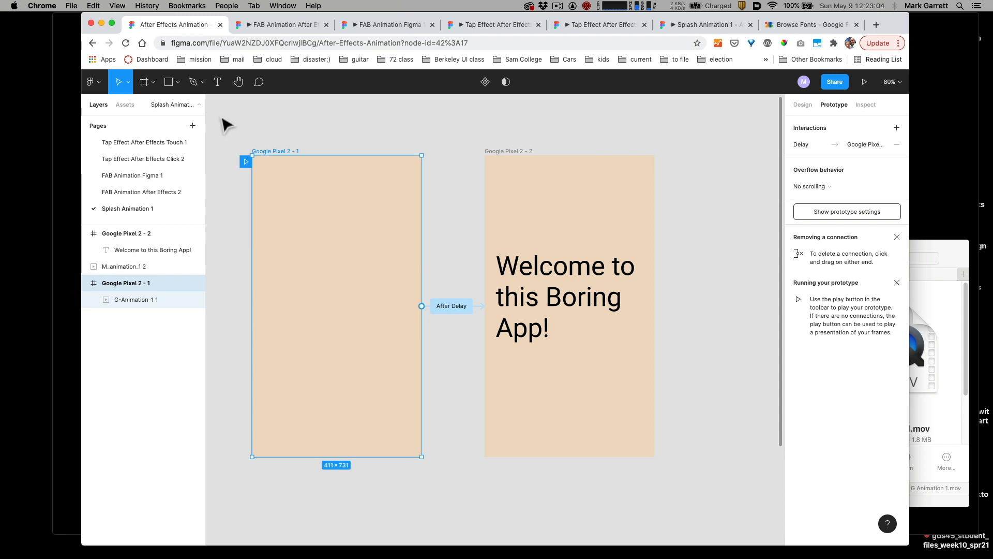
pyautogui.middleClick(69, 137)
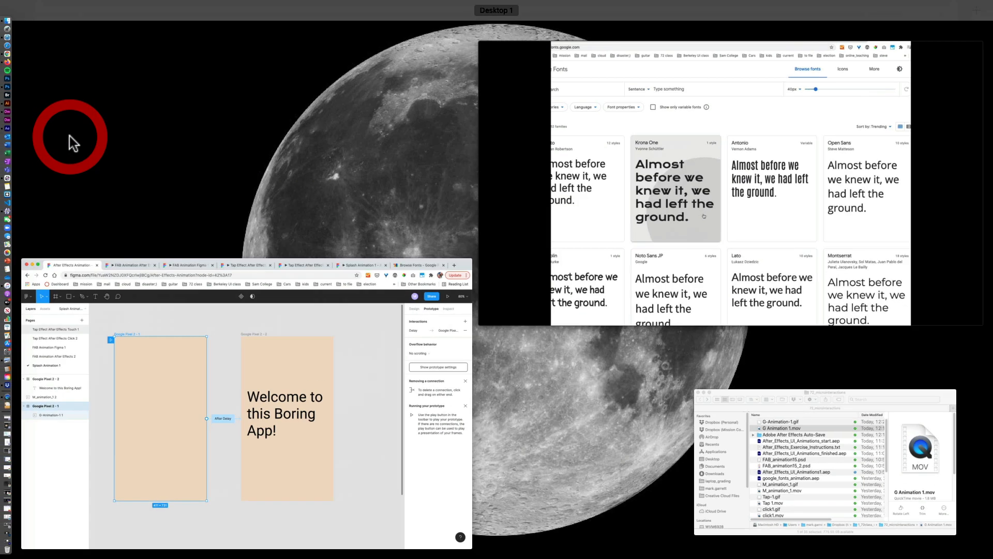
pyautogui.click(7, 121)
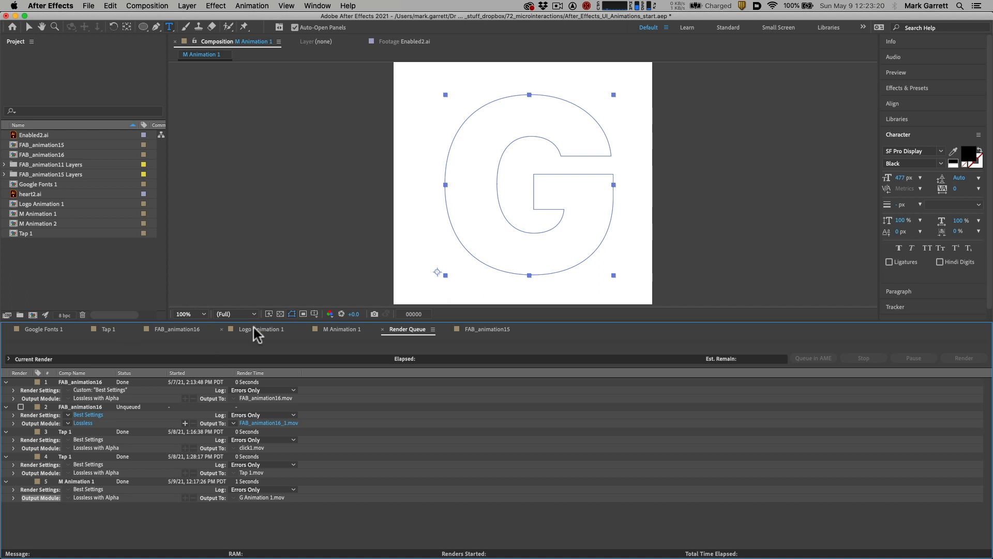
pyautogui.click(334, 330)
pyautogui.moveTo(284, 349)
pyautogui.mouseDown()
pyautogui.moveTo(613, 350)
pyautogui.moveTo(805, 366)
pyautogui.moveTo(891, 364)
pyautogui.moveTo(561, 360)
pyautogui.moveTo(654, 350)
pyautogui.moveTo(904, 351)
pyautogui.moveTo(610, 350)
pyautogui.mouseUp()
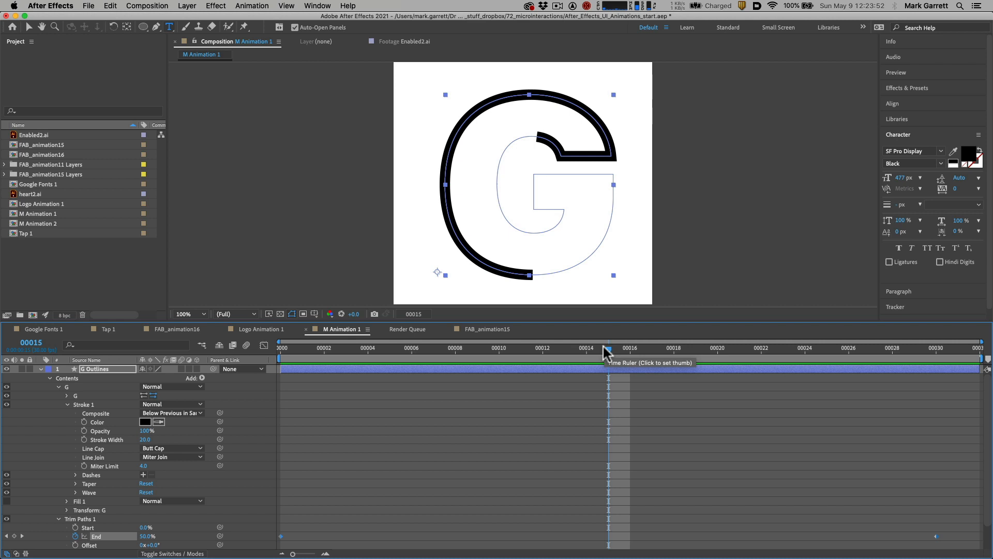
pyautogui.moveTo(612, 350)
pyautogui.mouseDown()
pyautogui.moveTo(861, 350)
pyautogui.moveTo(570, 346)
pyautogui.moveTo(731, 349)
pyautogui.moveTo(675, 350)
pyautogui.mouseUp()
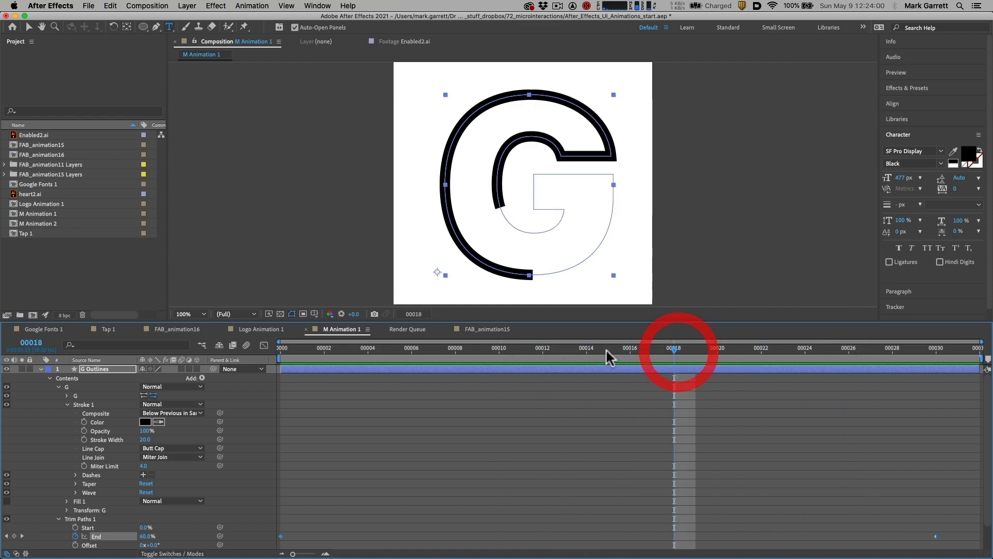
# - Replay the splash prototype in Figma through to the welcome screen, and switch back to After Effects
pyautogui.hotkey('ctrl', 'Up')
pyautogui.click(342, 279)
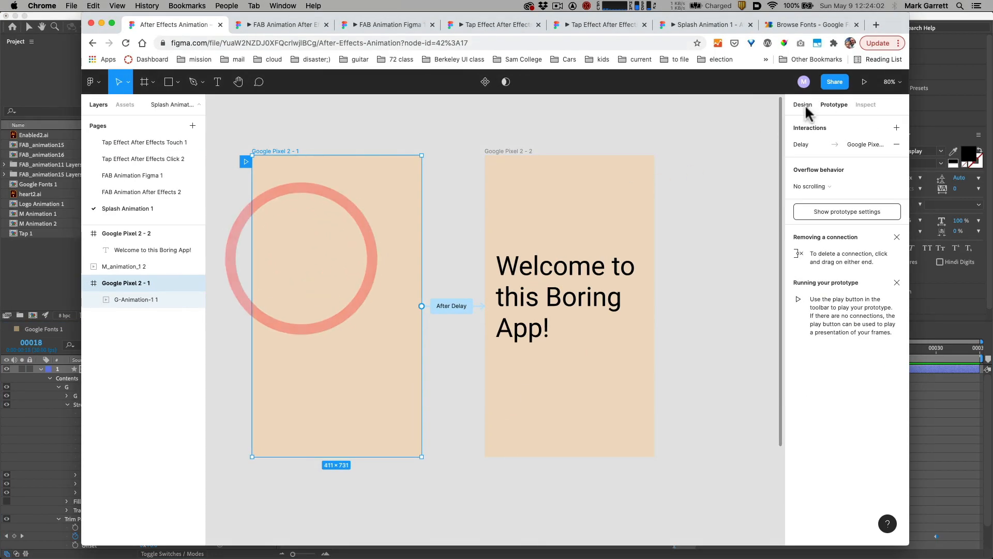
pyautogui.click(863, 82)
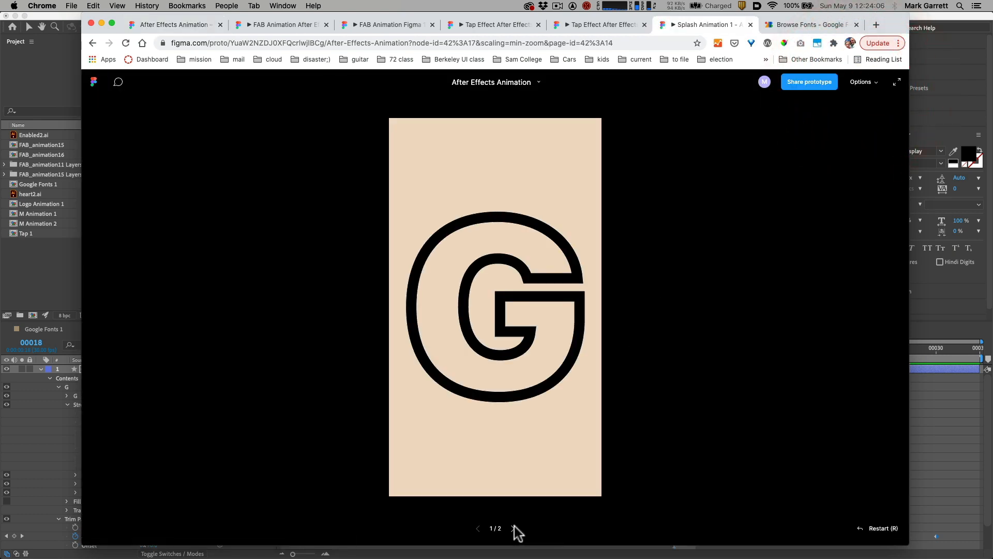
pyautogui.click(513, 527)
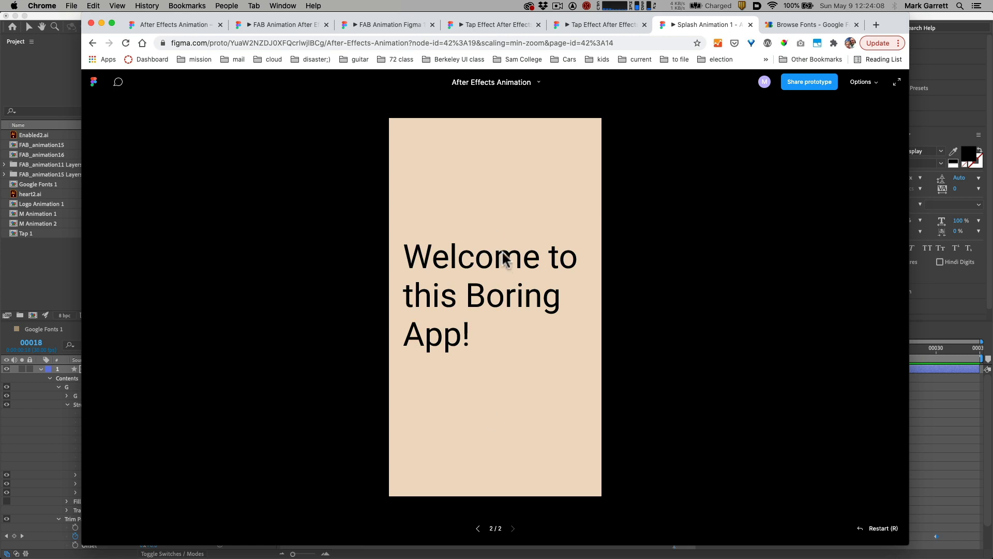
pyautogui.click(71, 19)
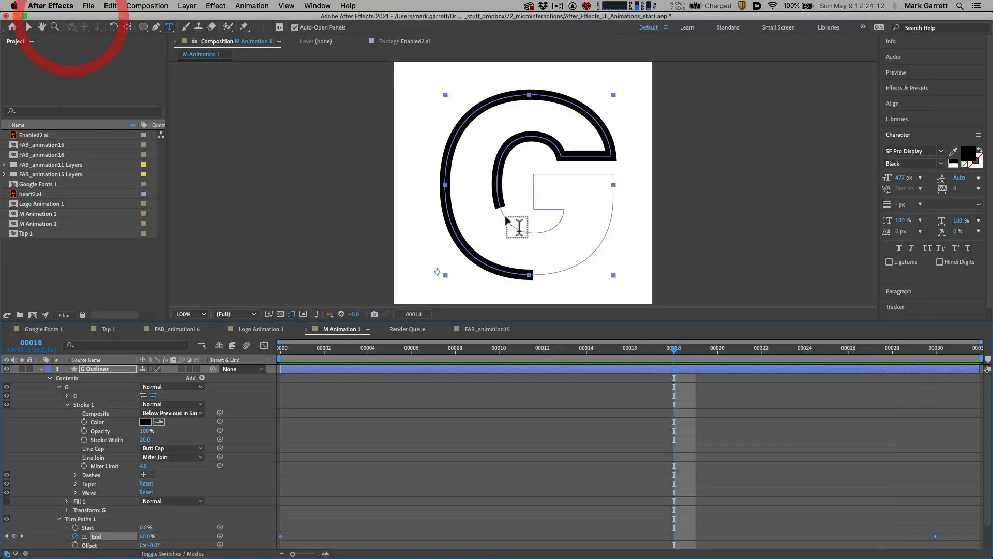